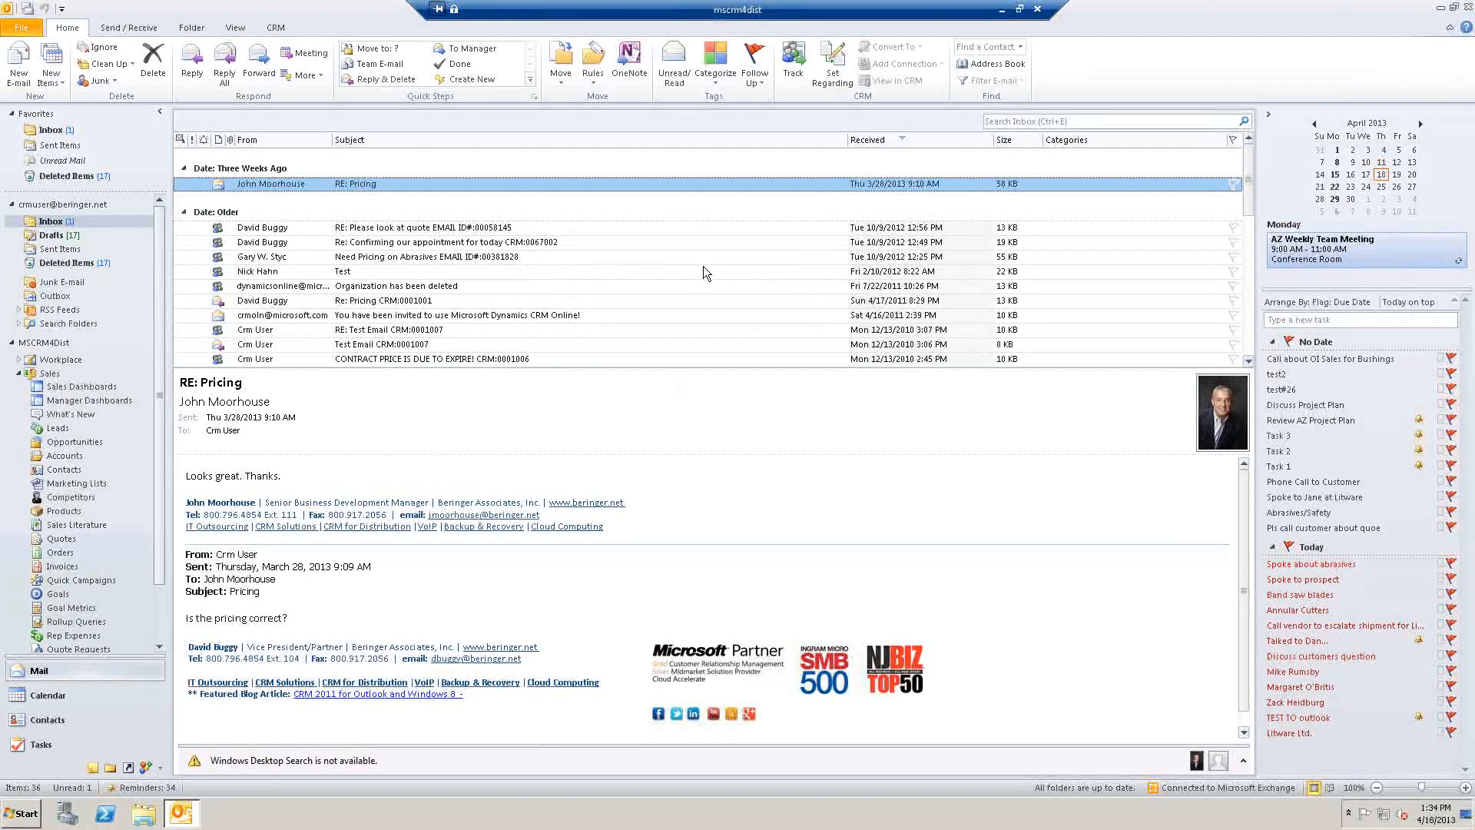
Step: Start a new e-mail addressed to the sender of the "RE: Pricing" message
{"action": "left_click", "coordinate": [15, 70]}
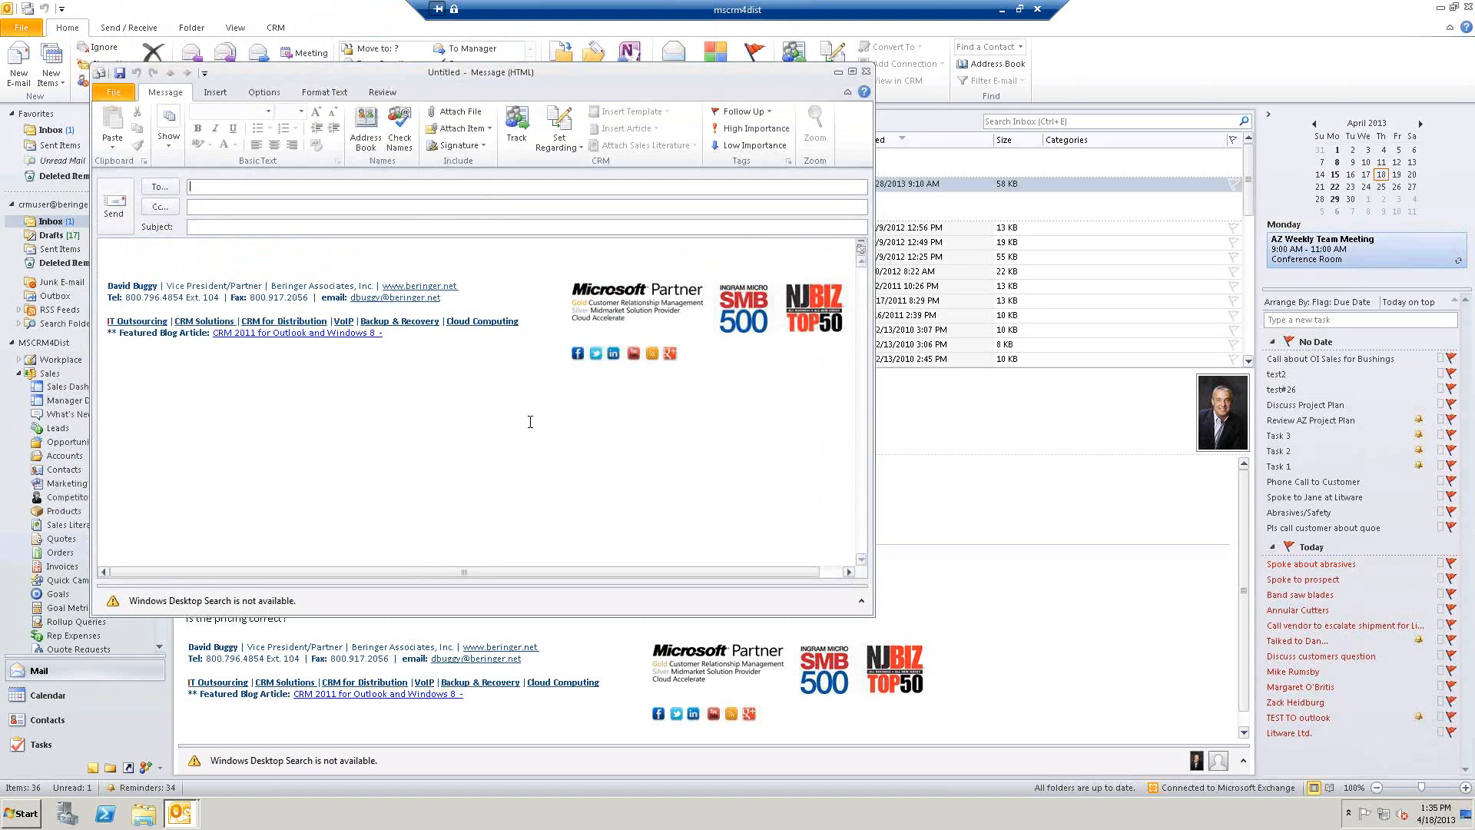
{"action": "type", "text": "j"}
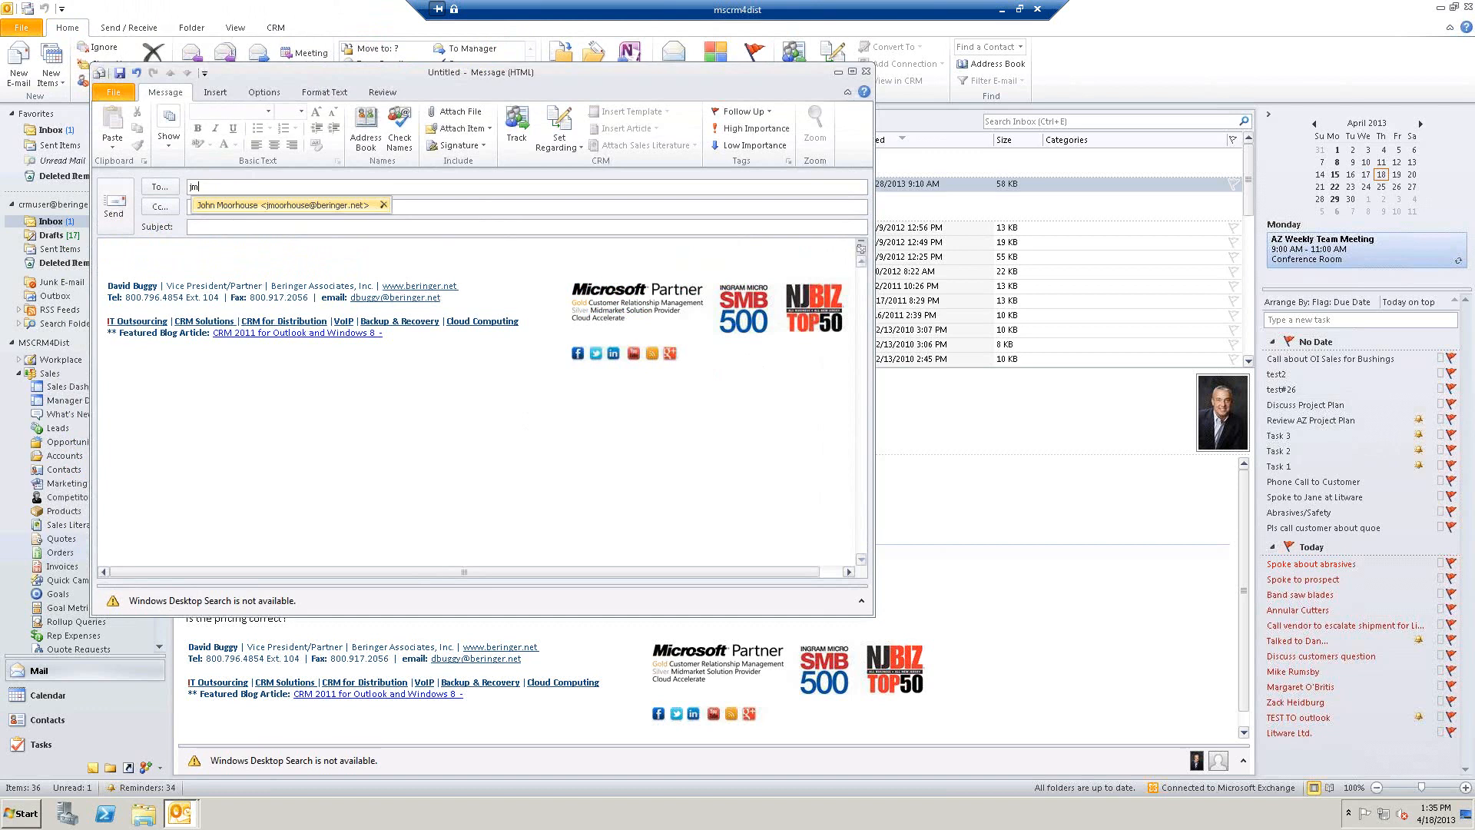
{"action": "type", "text": "m"}
{"action": "key", "text": "Return"}
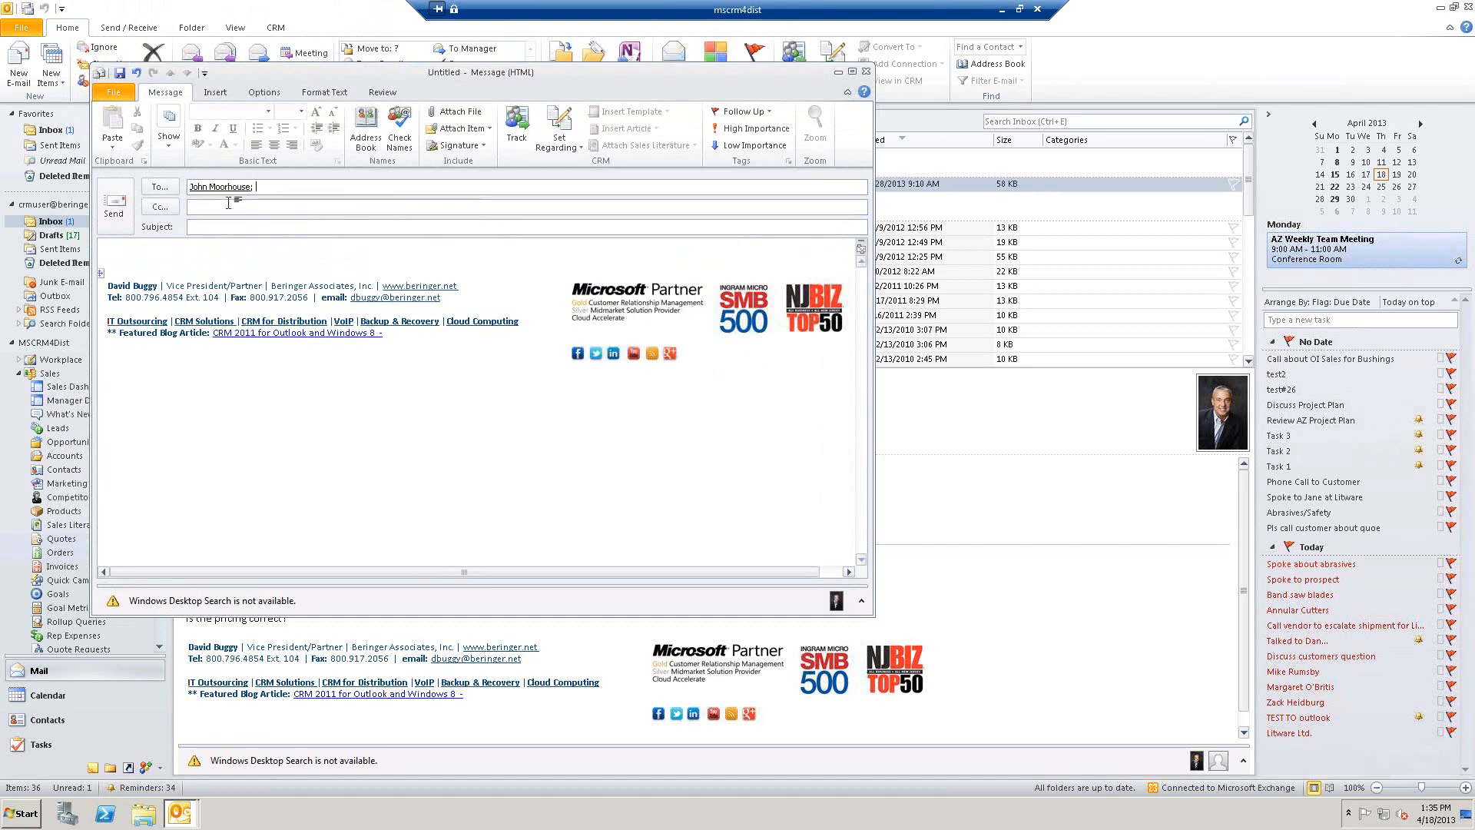
Step: Track the new e-mail in CRM and set it regarding the TOWNLEY MFG. quote
{"action": "mouse_move", "coordinate": [225, 186]}
{"action": "left_click", "coordinate": [516, 124]}
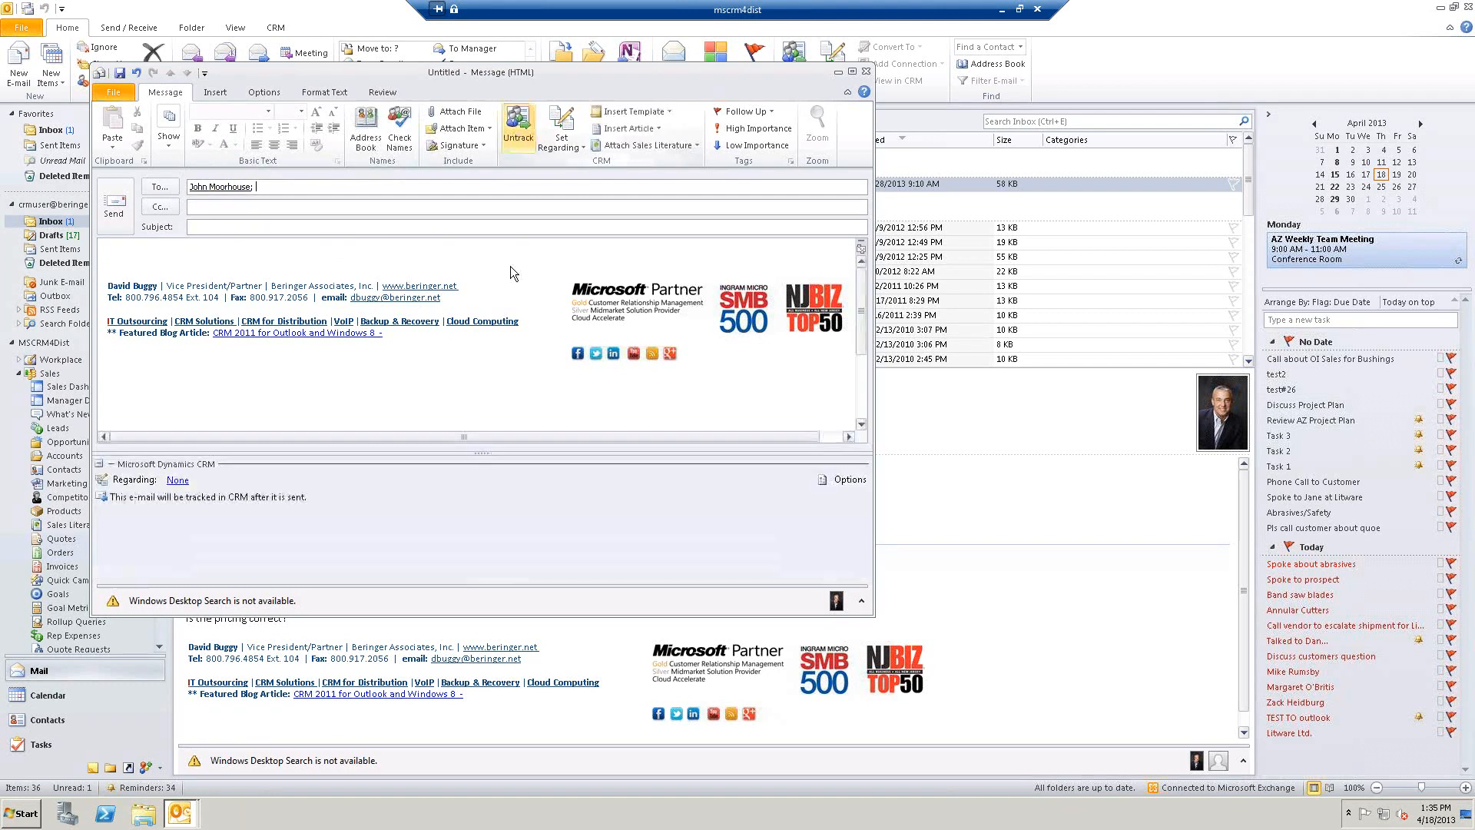
{"action": "left_click", "coordinate": [577, 146]}
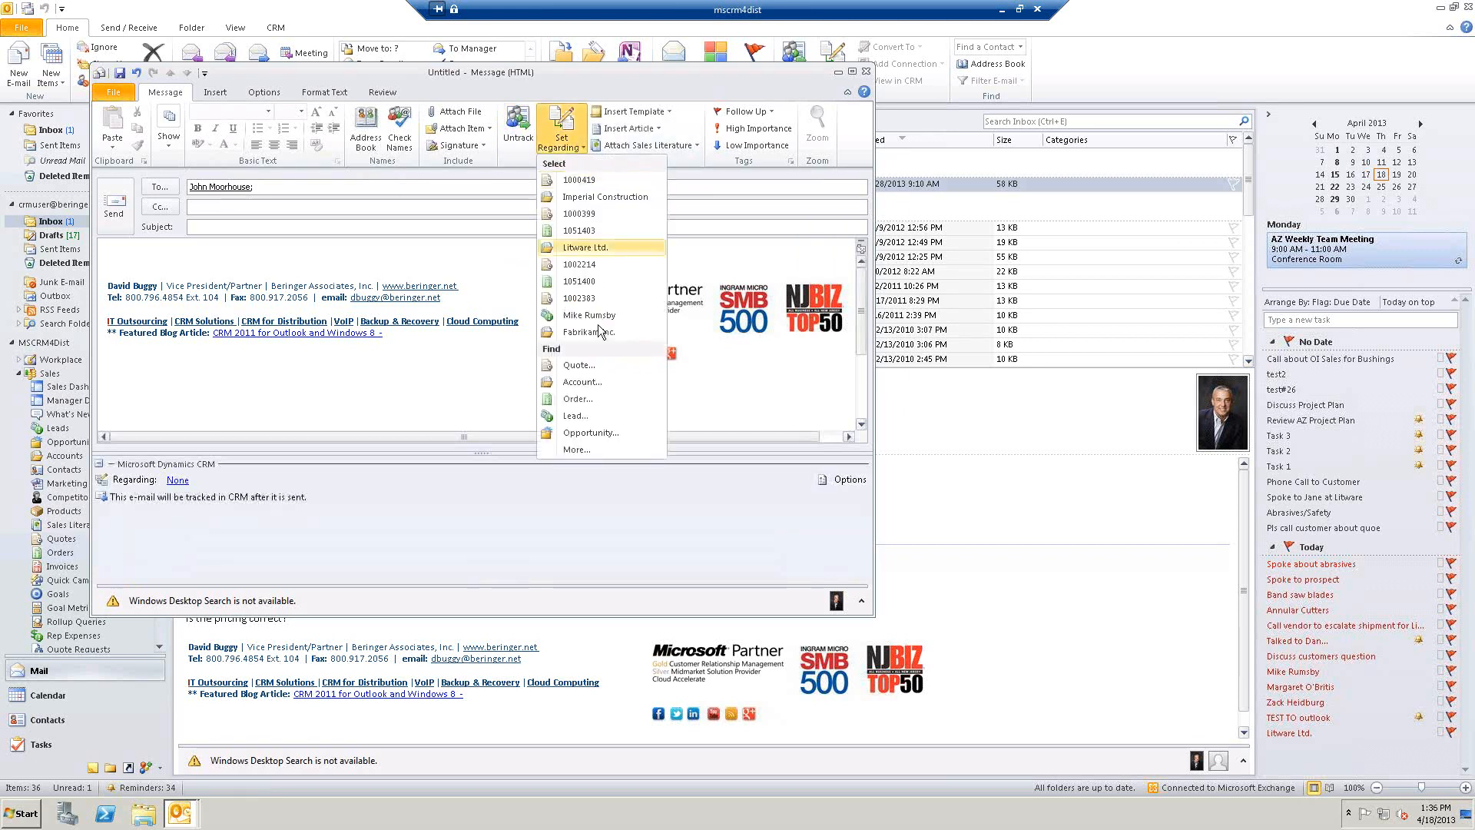
{"action": "left_click", "coordinate": [593, 364]}
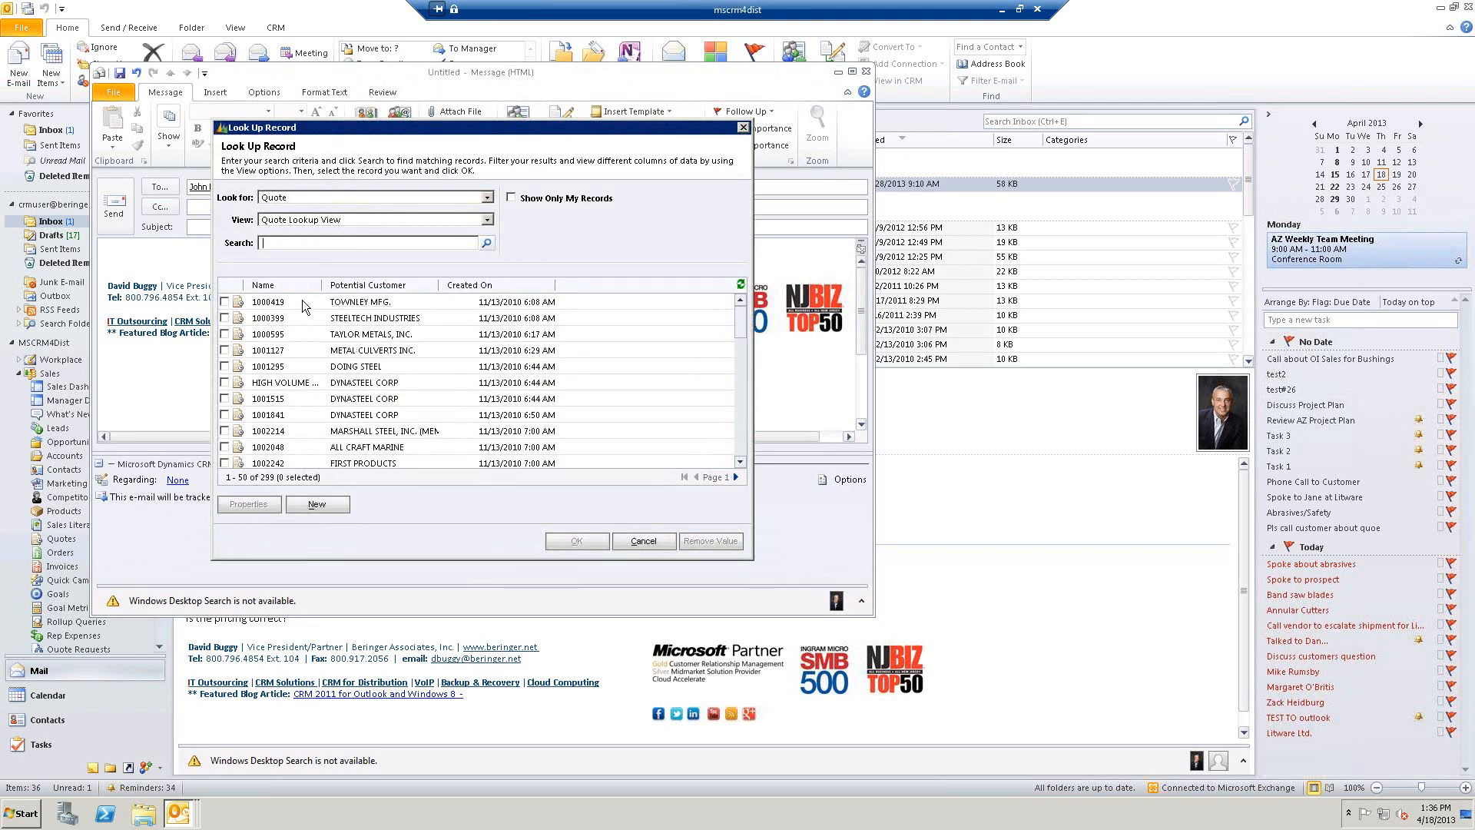
{"action": "left_click", "coordinate": [224, 302]}
{"action": "left_click", "coordinate": [576, 541]}
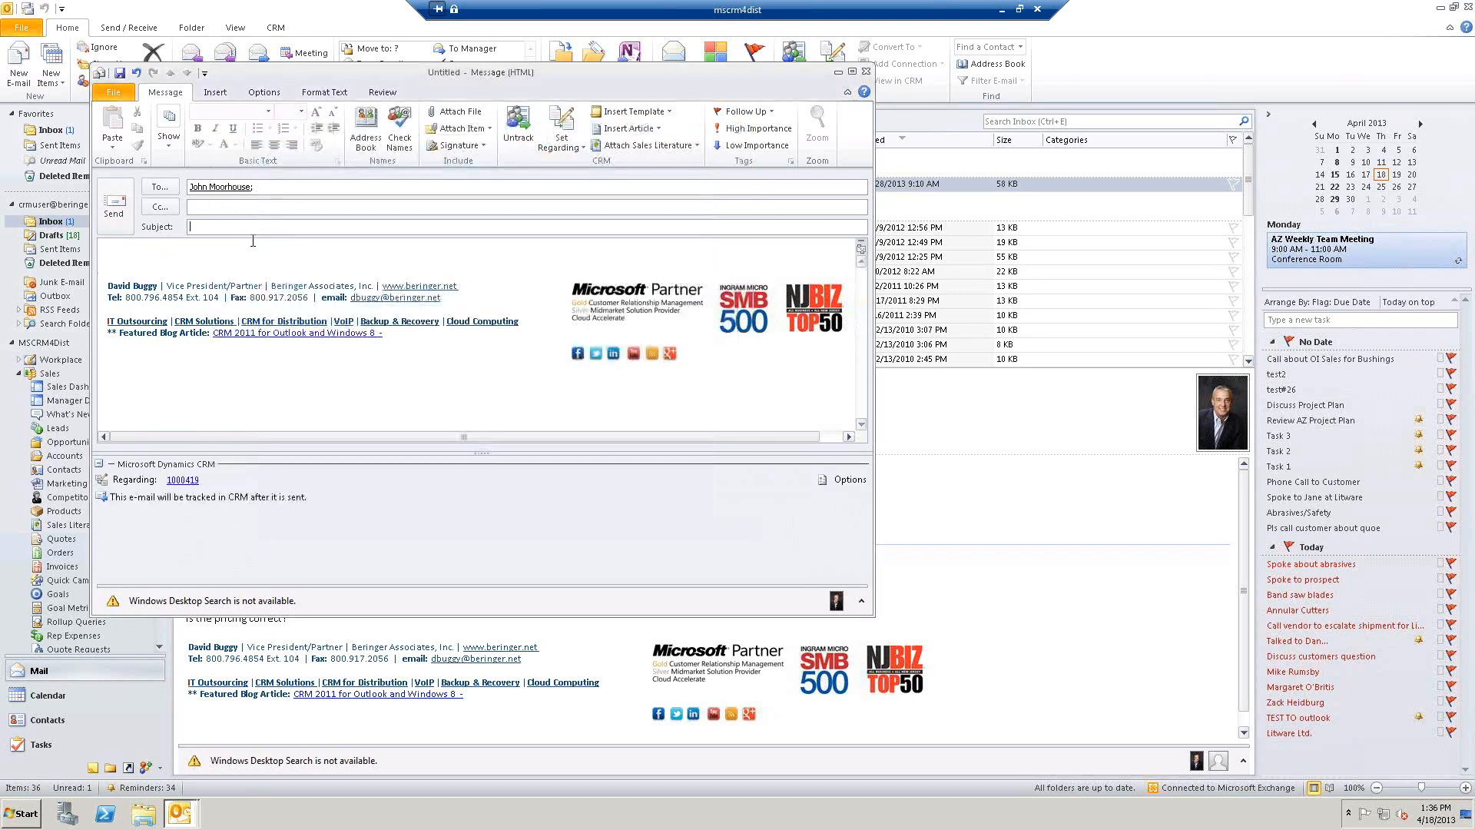
Step: Give the e-mail the subject "Need to discuss pricing" and send it
{"action": "type", "text": "Need to discuss pricing"}
{"action": "key", "text": "Tab"}
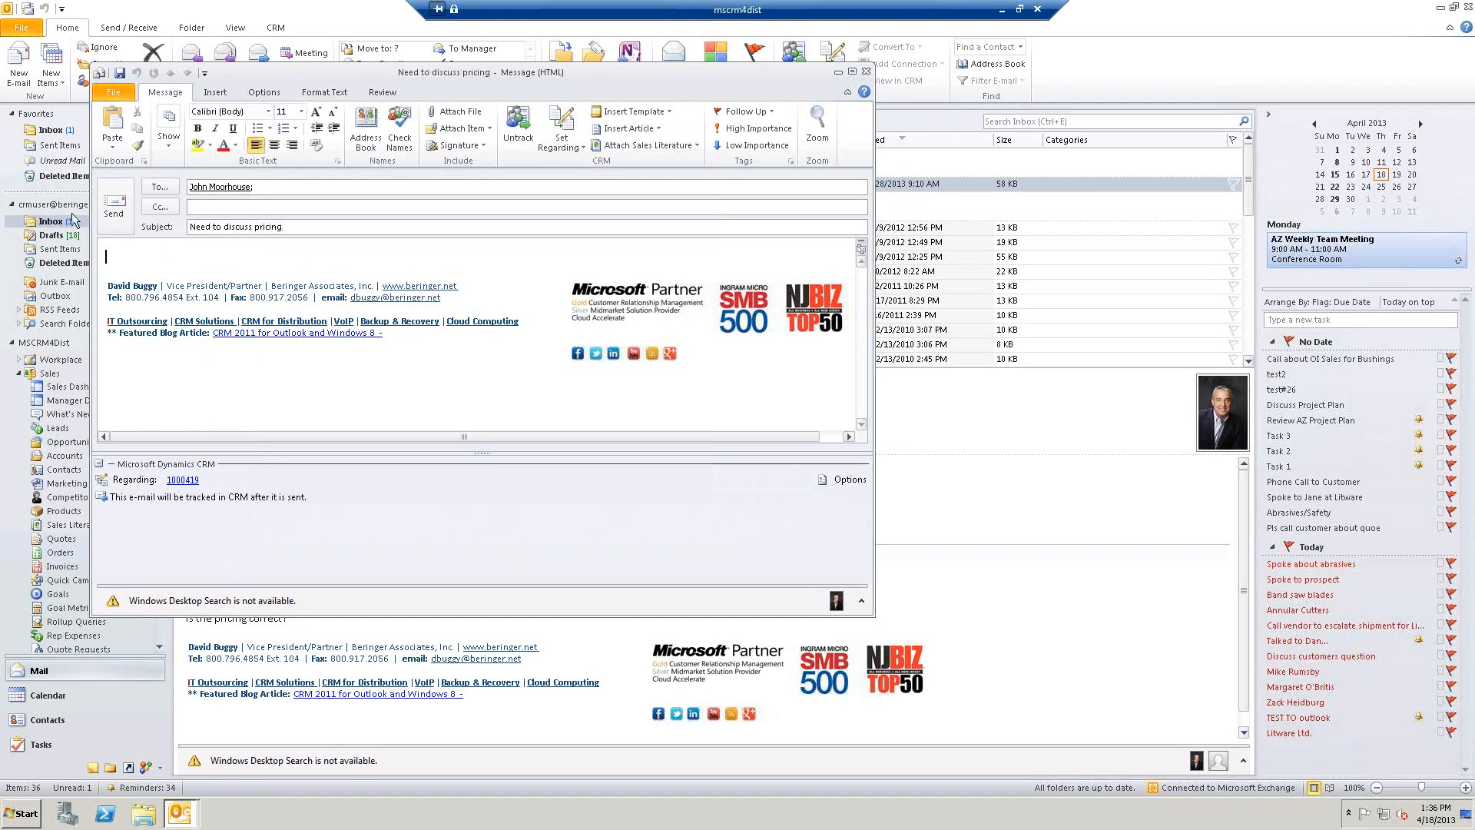
{"action": "left_click", "coordinate": [115, 207]}
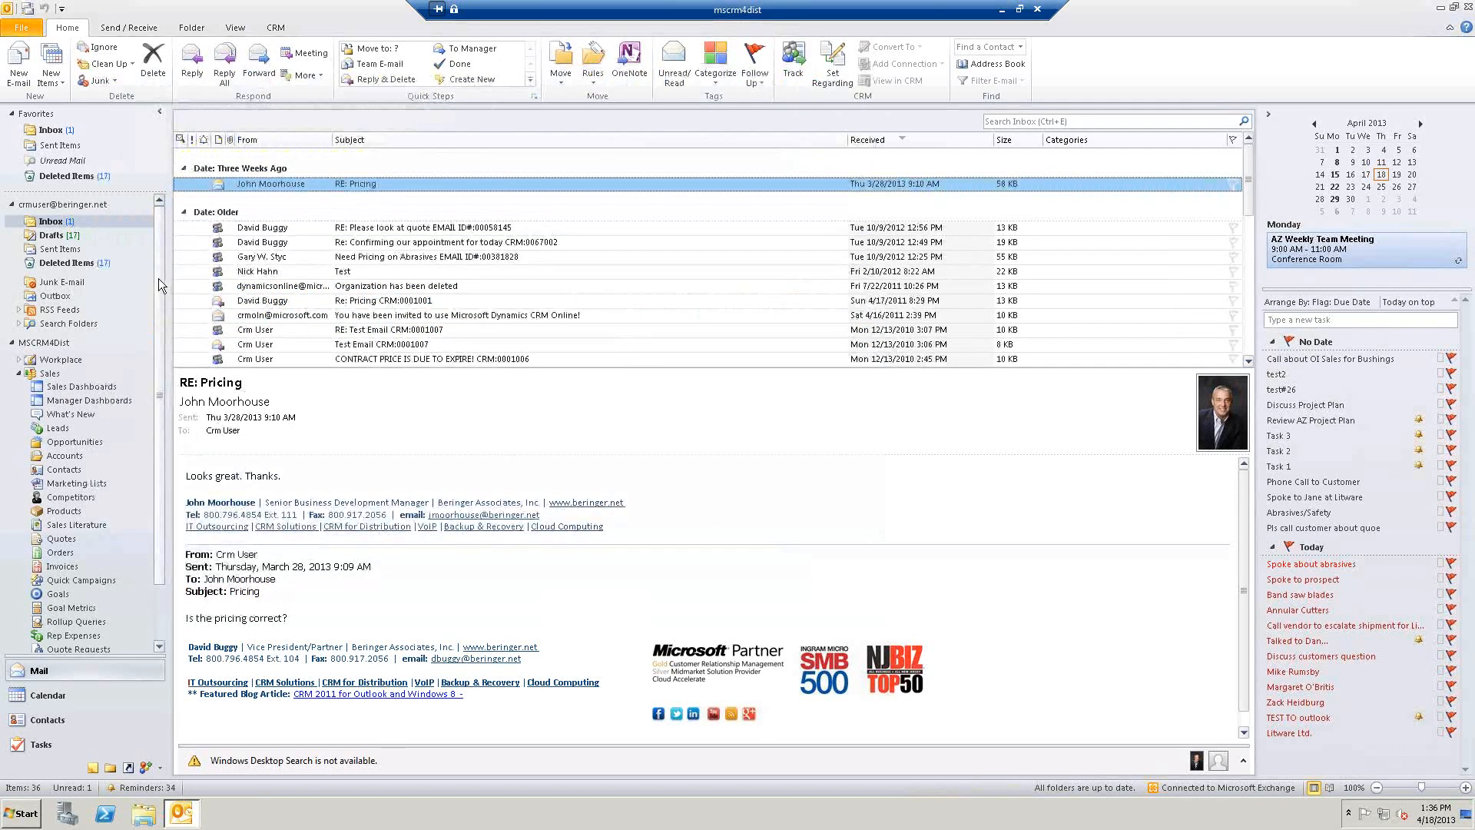
Step: Show the CRM sales quotes and search all quotes by quote number
{"action": "left_click_drag", "start_coordinate": [158, 278], "coordinate": [163, 308]}
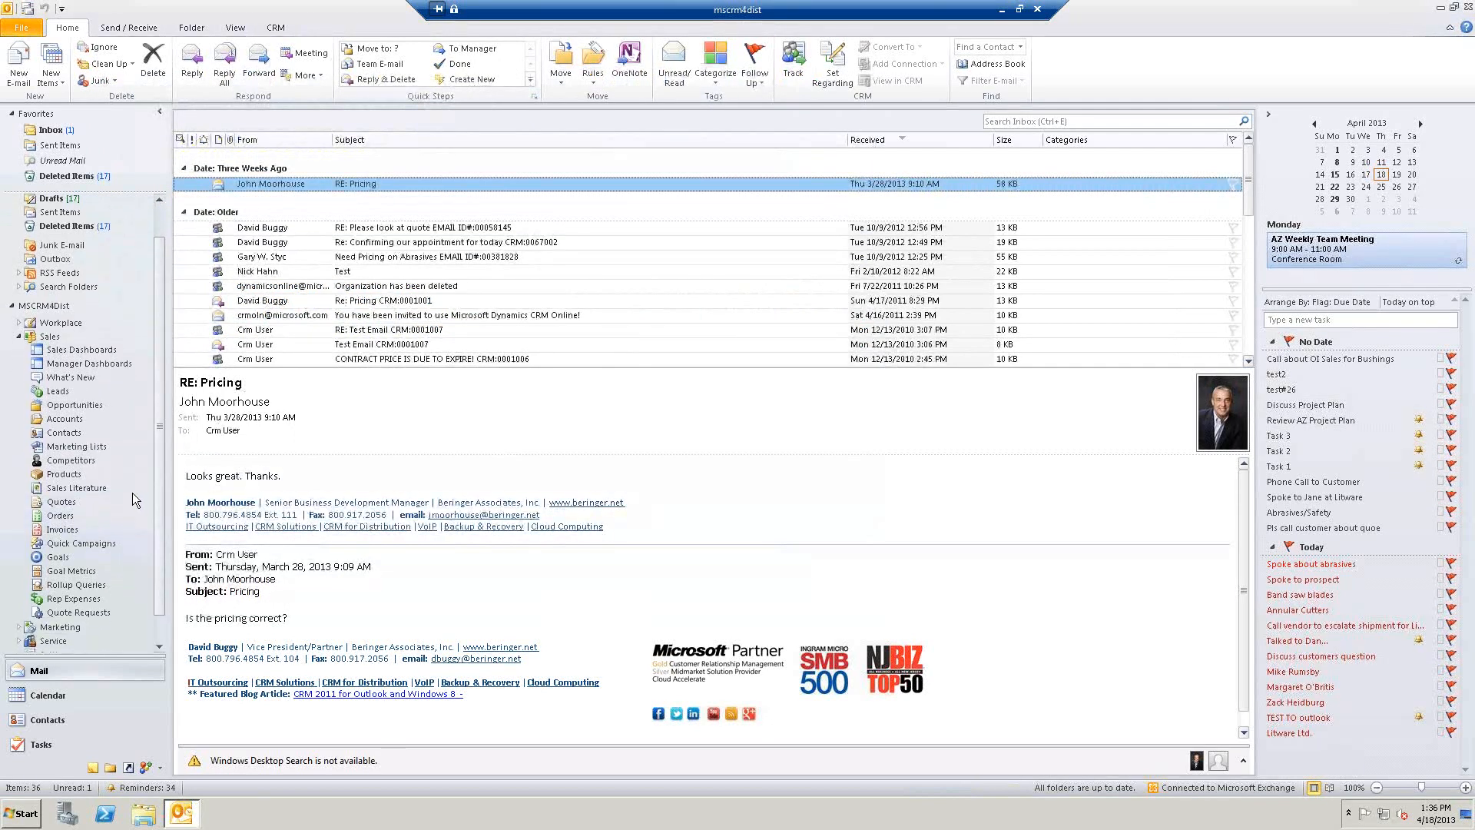
{"action": "left_click", "coordinate": [58, 503]}
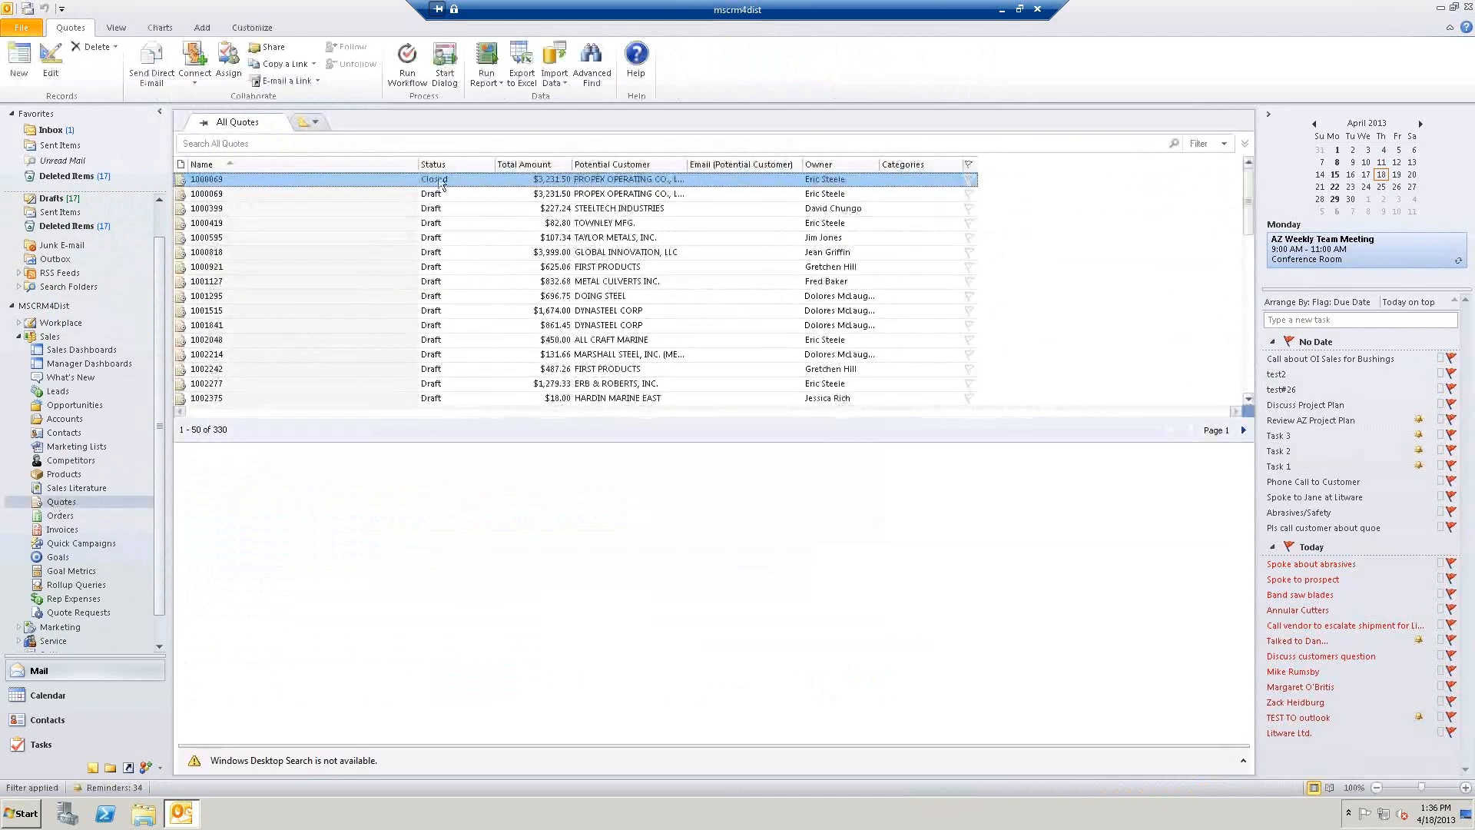
{"action": "left_click", "coordinate": [330, 141]}
{"action": "type", "text": "100411"}
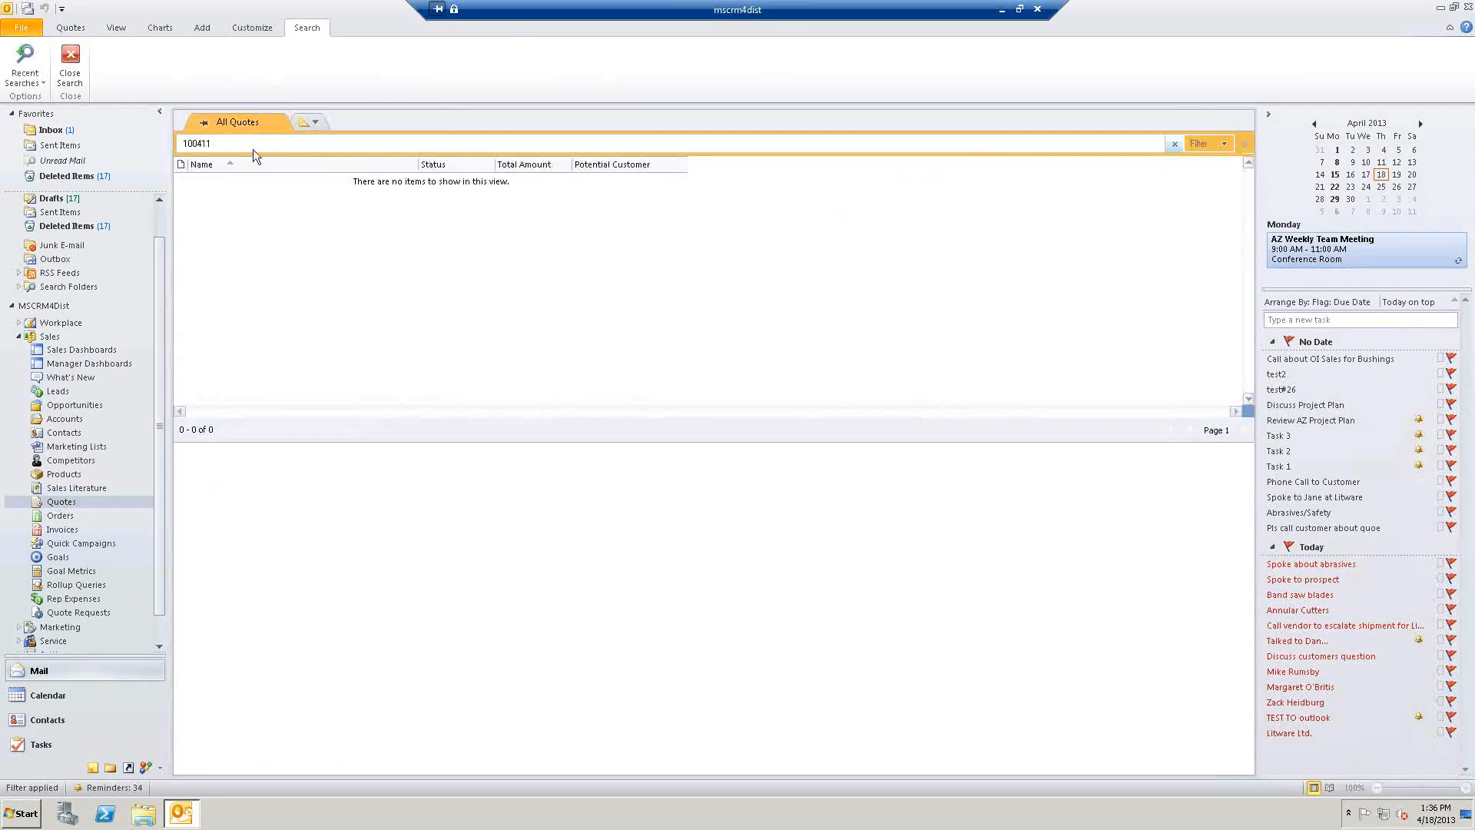
Step: Replace the quote search text with "townley"
{"action": "key", "text": "BackSpace"}
{"action": "key", "text": "BackSpace"}
{"action": "key", "text": "BackSpace"}
{"action": "key", "text": "BackSpace"}
{"action": "key", "text": "BackSpace"}
{"action": "key", "text": "BackSpace"}
{"action": "type", "text": "townley"}
Step: Reload the full list of quotes and sort it by Potential Customer
{"action": "left_click", "coordinate": [69, 517]}
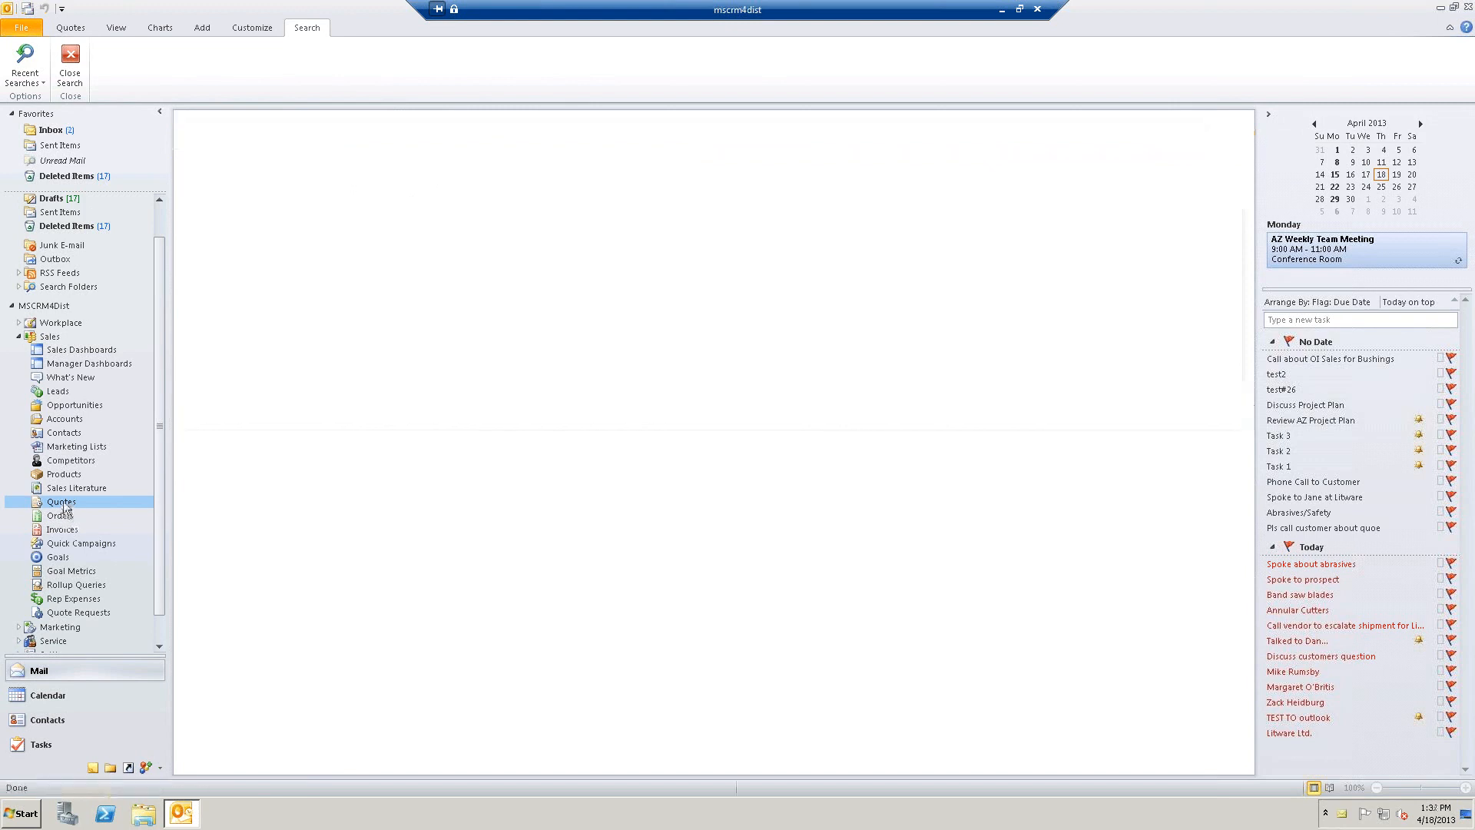
{"action": "left_click", "coordinate": [63, 502]}
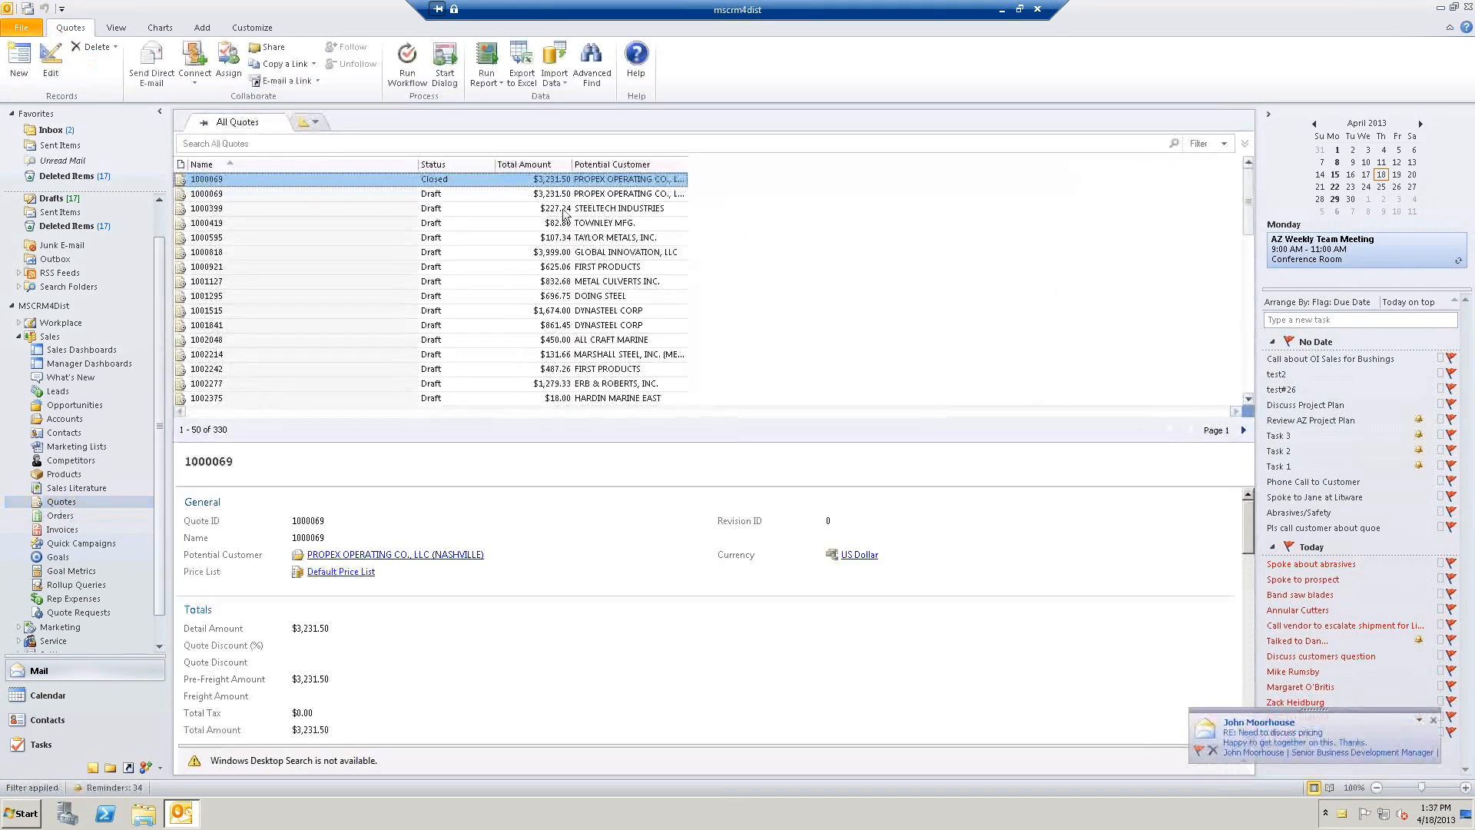
{"action": "left_click", "coordinate": [636, 164]}
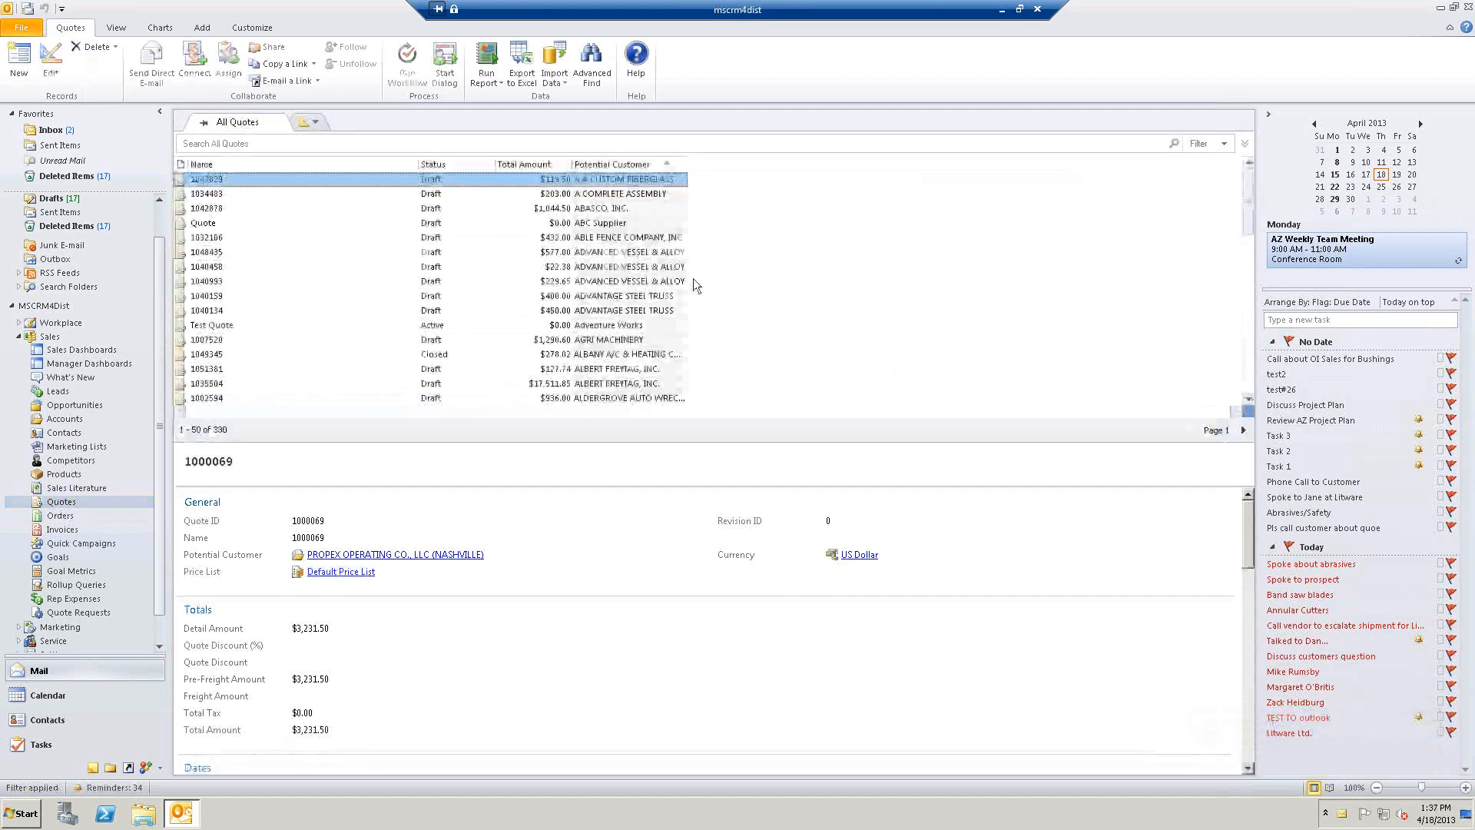
Step: Look through the sorted pages of quotes for the TOWNLEY MFG. entry, ending on page 6
{"action": "scroll", "coordinate": [665, 310], "scroll_direction": "down", "scroll_amount": 7}
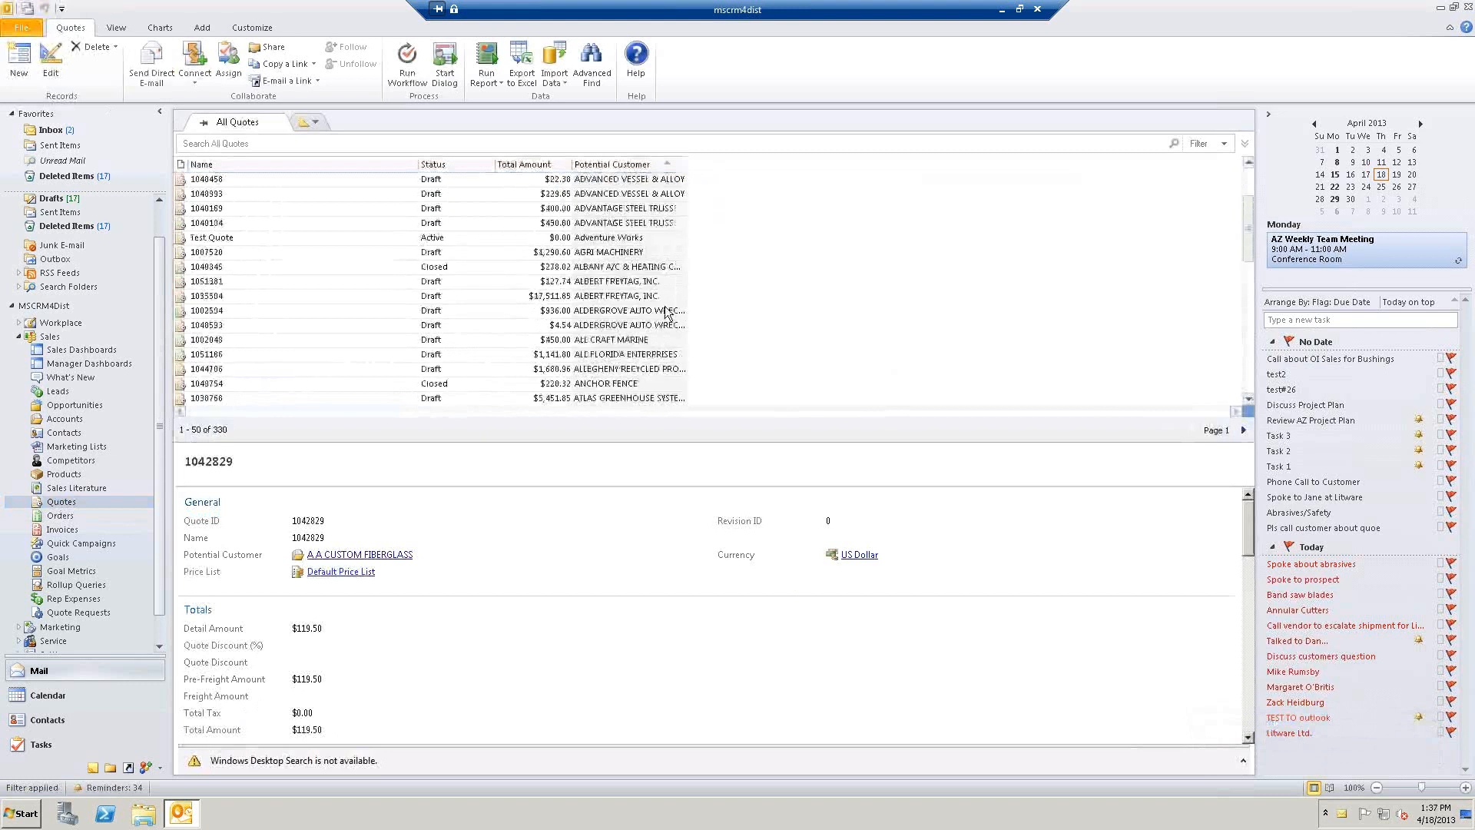
{"action": "scroll", "coordinate": [665, 310], "scroll_direction": "down", "scroll_amount": 5}
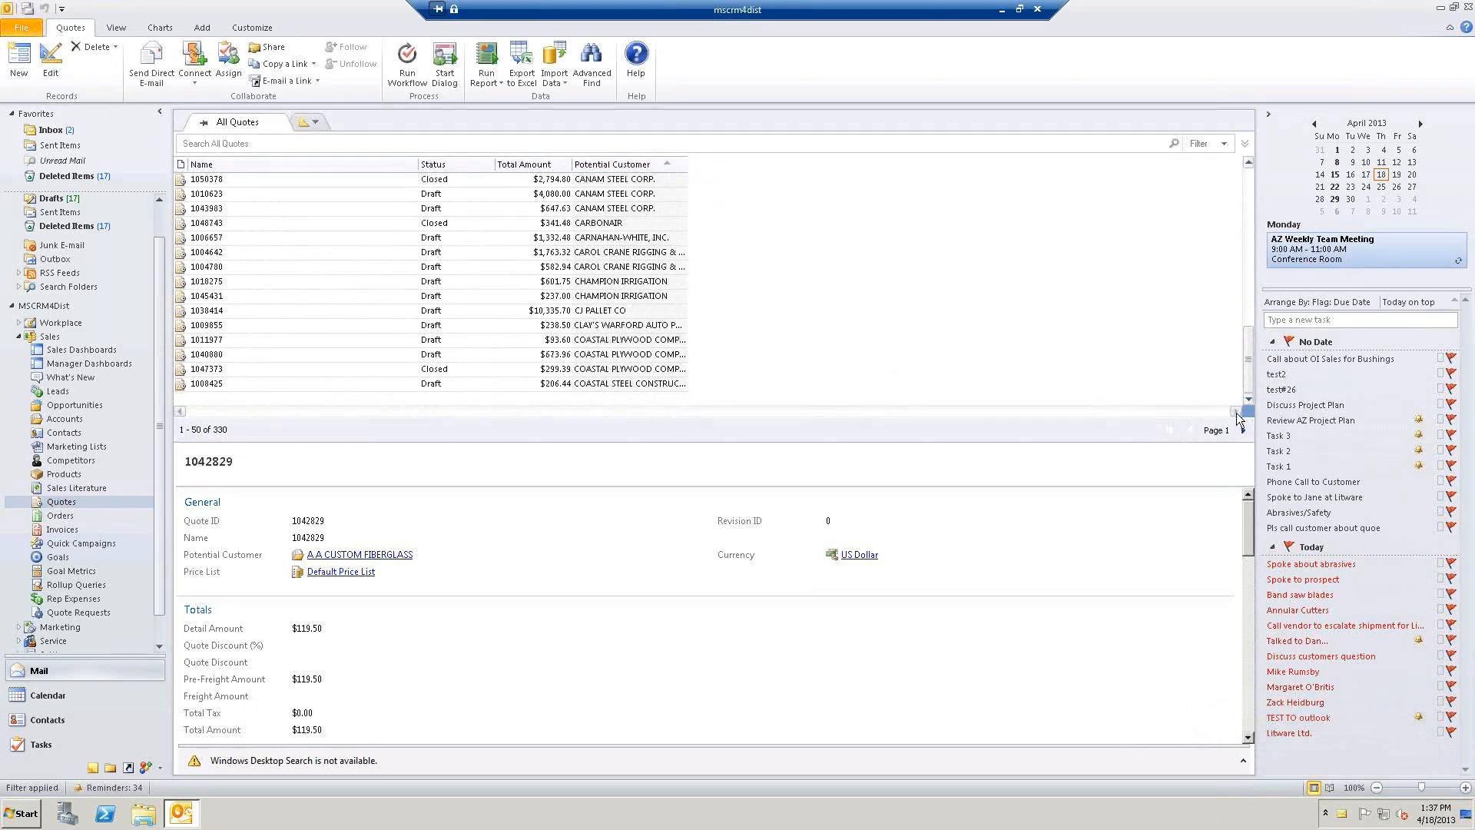
{"action": "left_click", "coordinate": [1243, 429]}
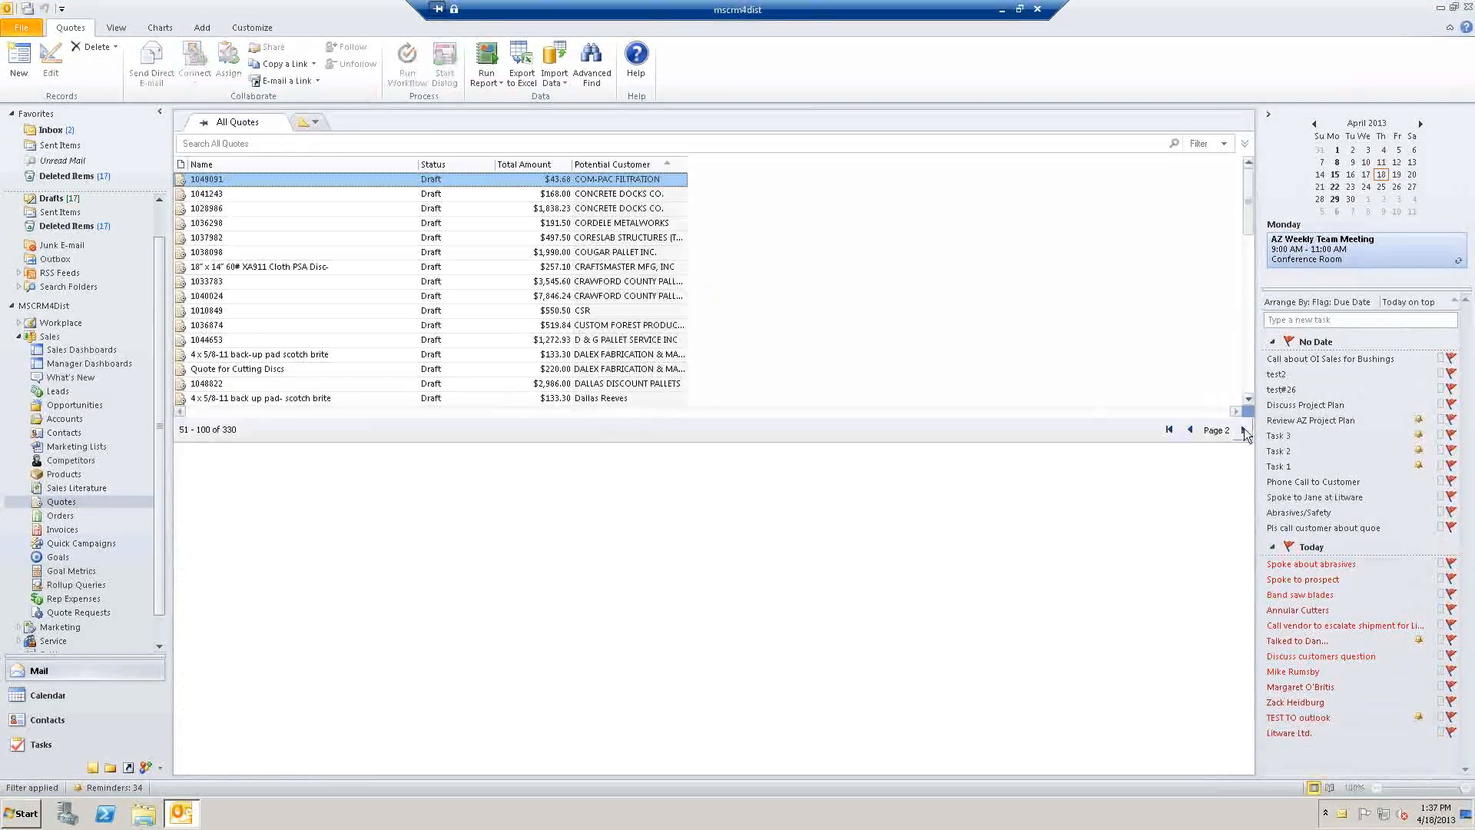
{"action": "left_click", "coordinate": [1243, 430]}
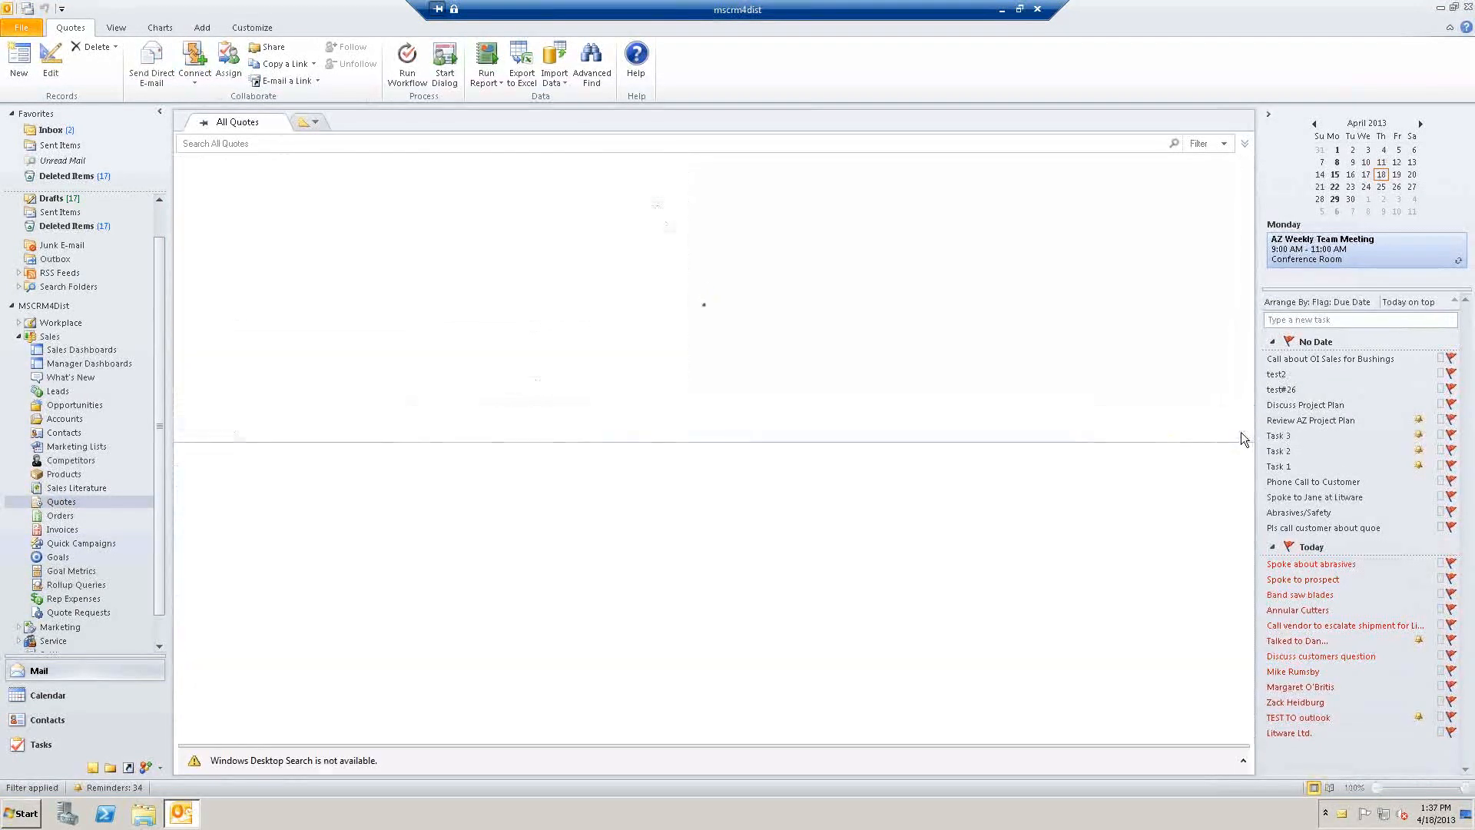
{"action": "left_click", "coordinate": [1243, 430]}
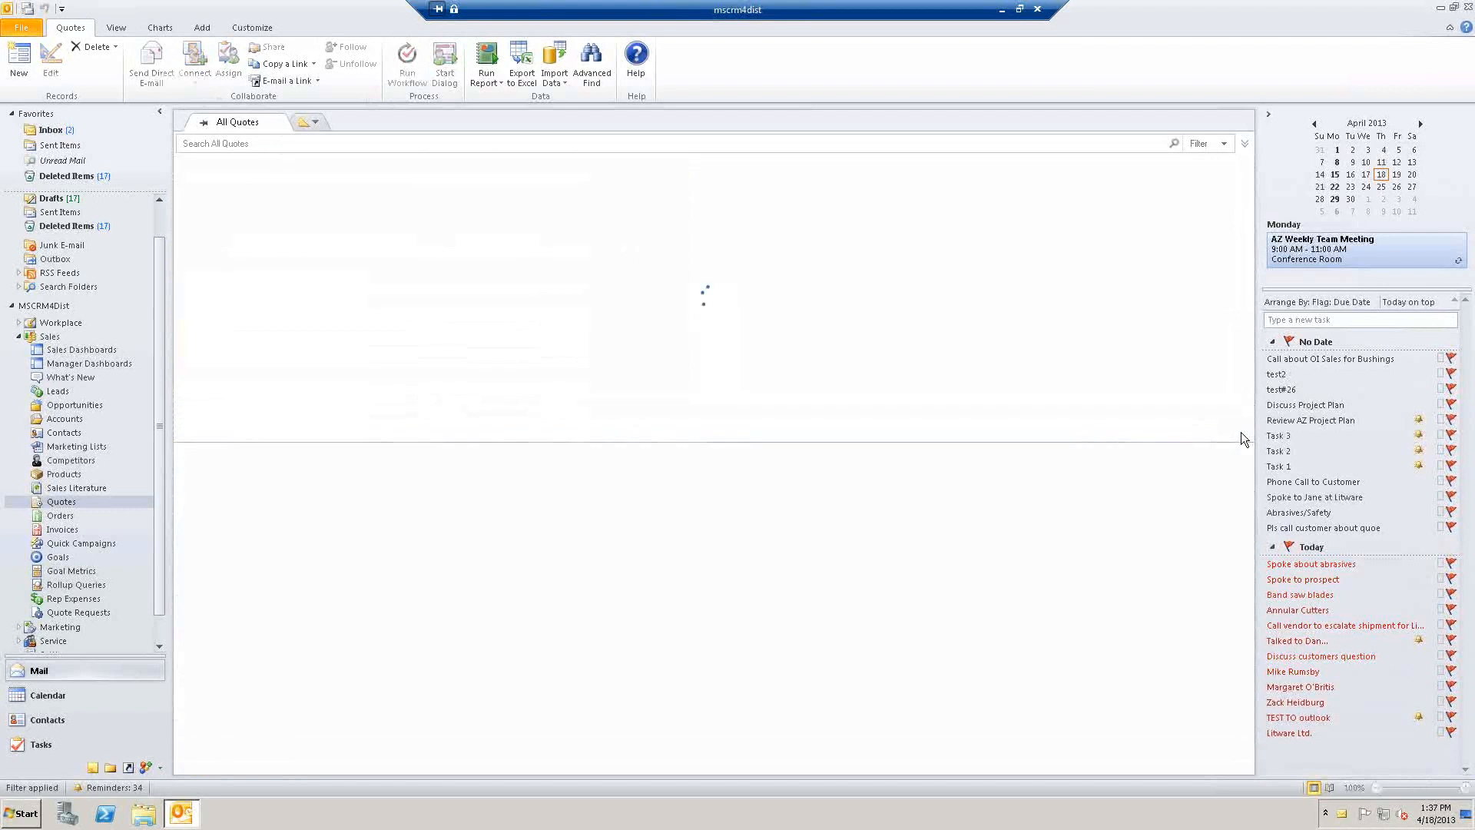
{"action": "left_click", "coordinate": [1243, 430]}
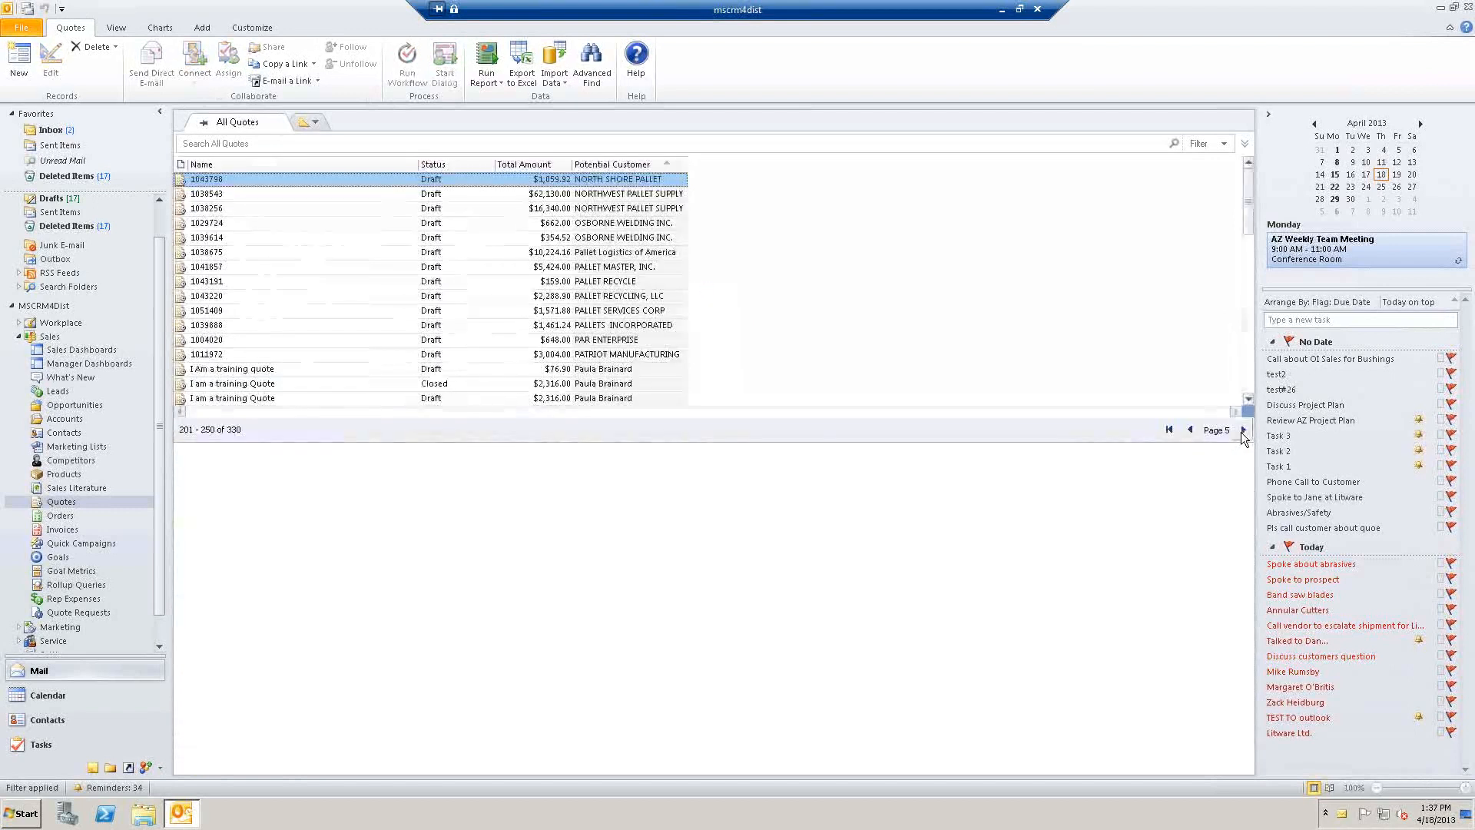
{"action": "left_click", "coordinate": [1243, 430]}
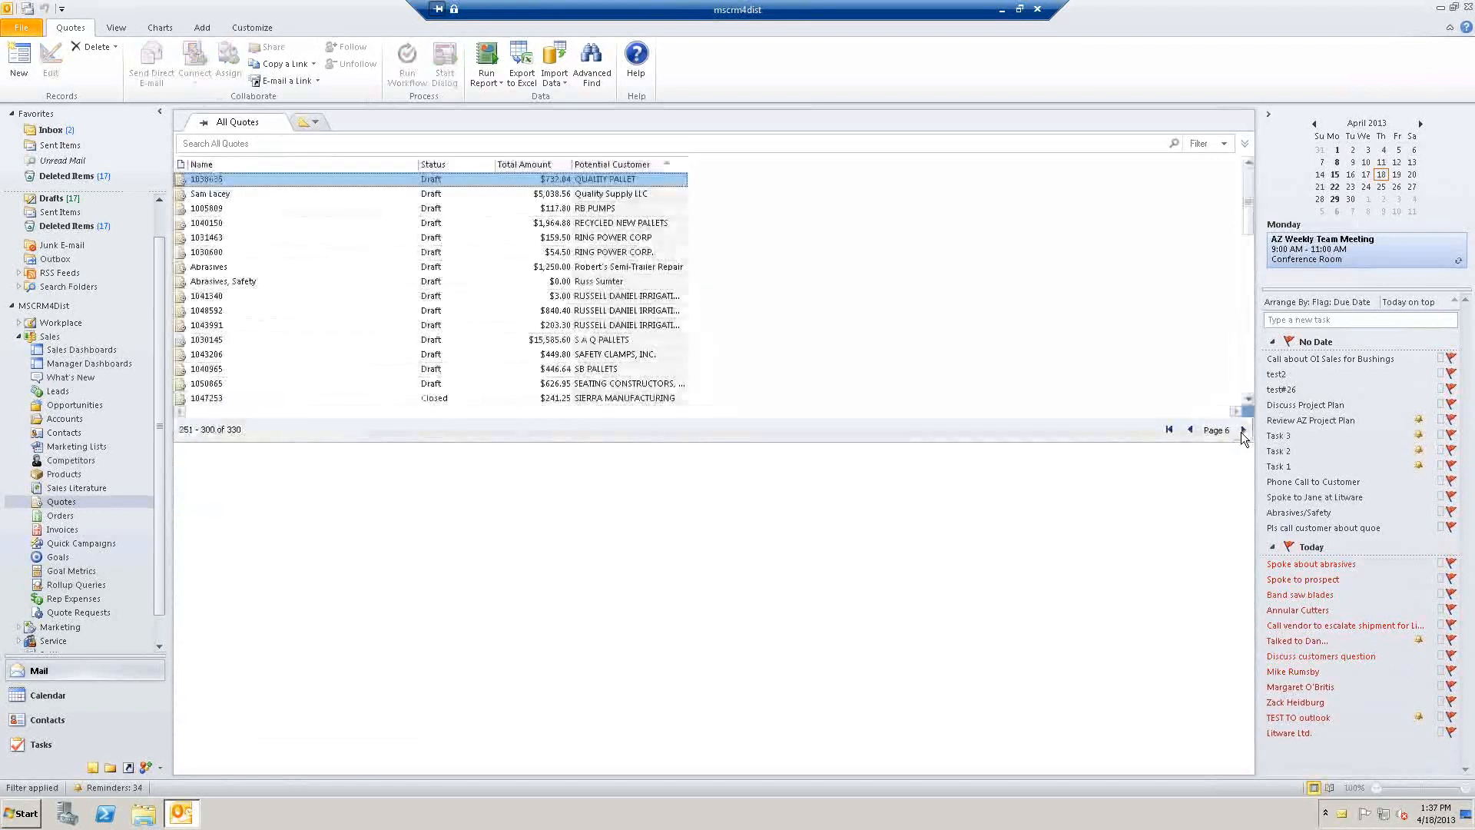
{"action": "left_click", "coordinate": [1243, 431]}
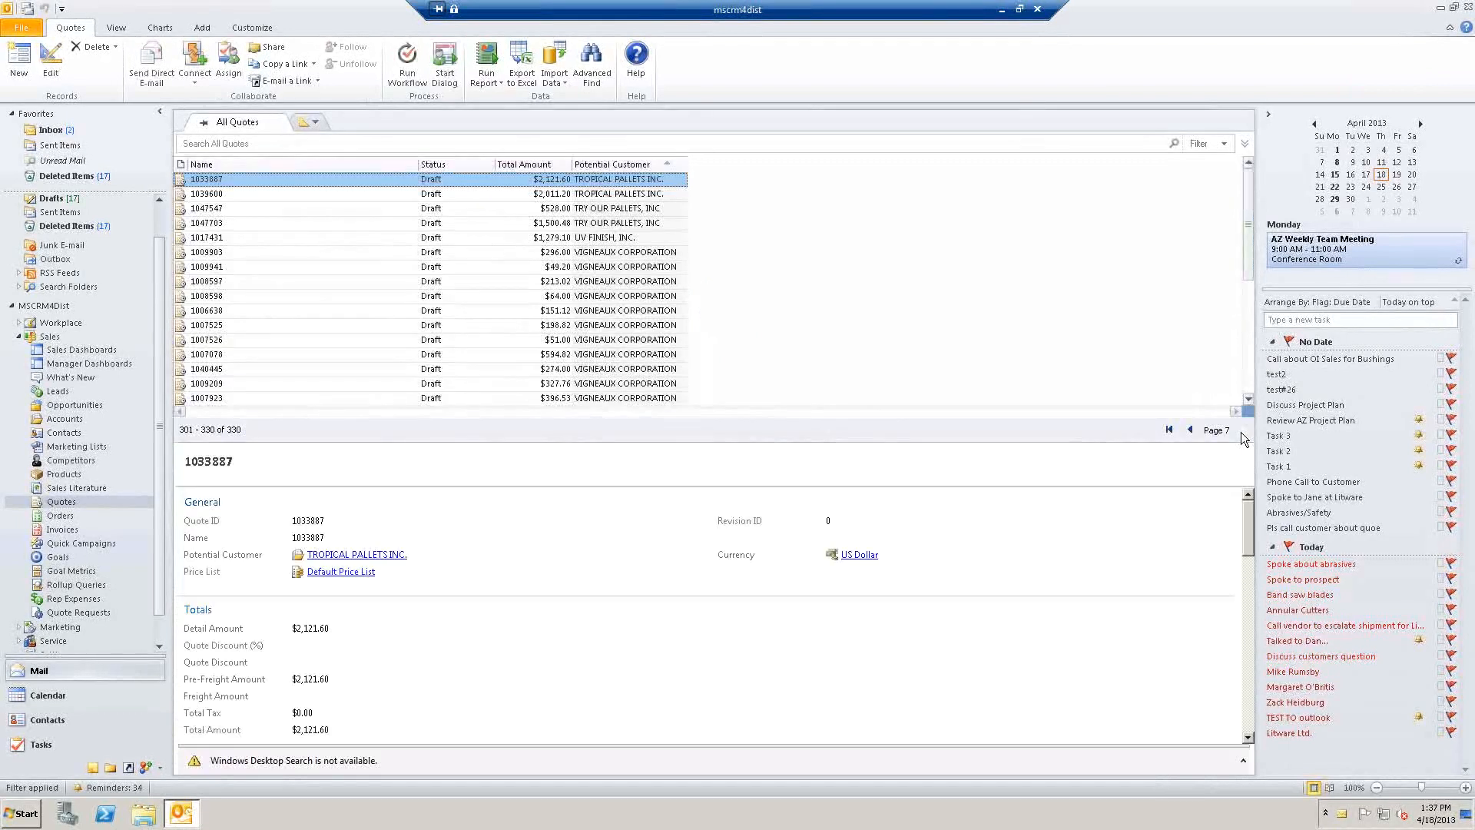
{"action": "left_click", "coordinate": [1190, 430]}
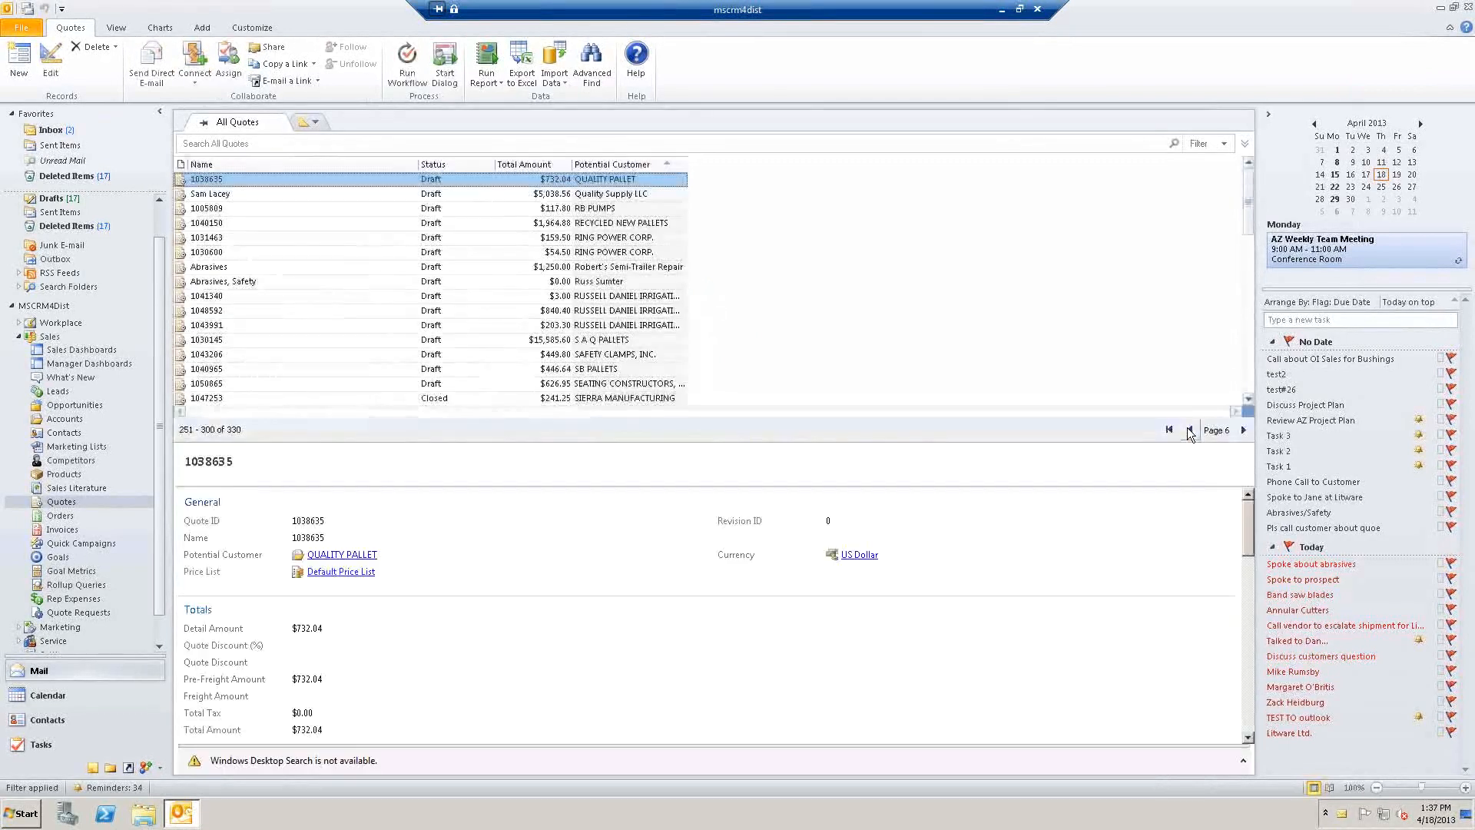
{"action": "left_click", "coordinate": [1245, 431]}
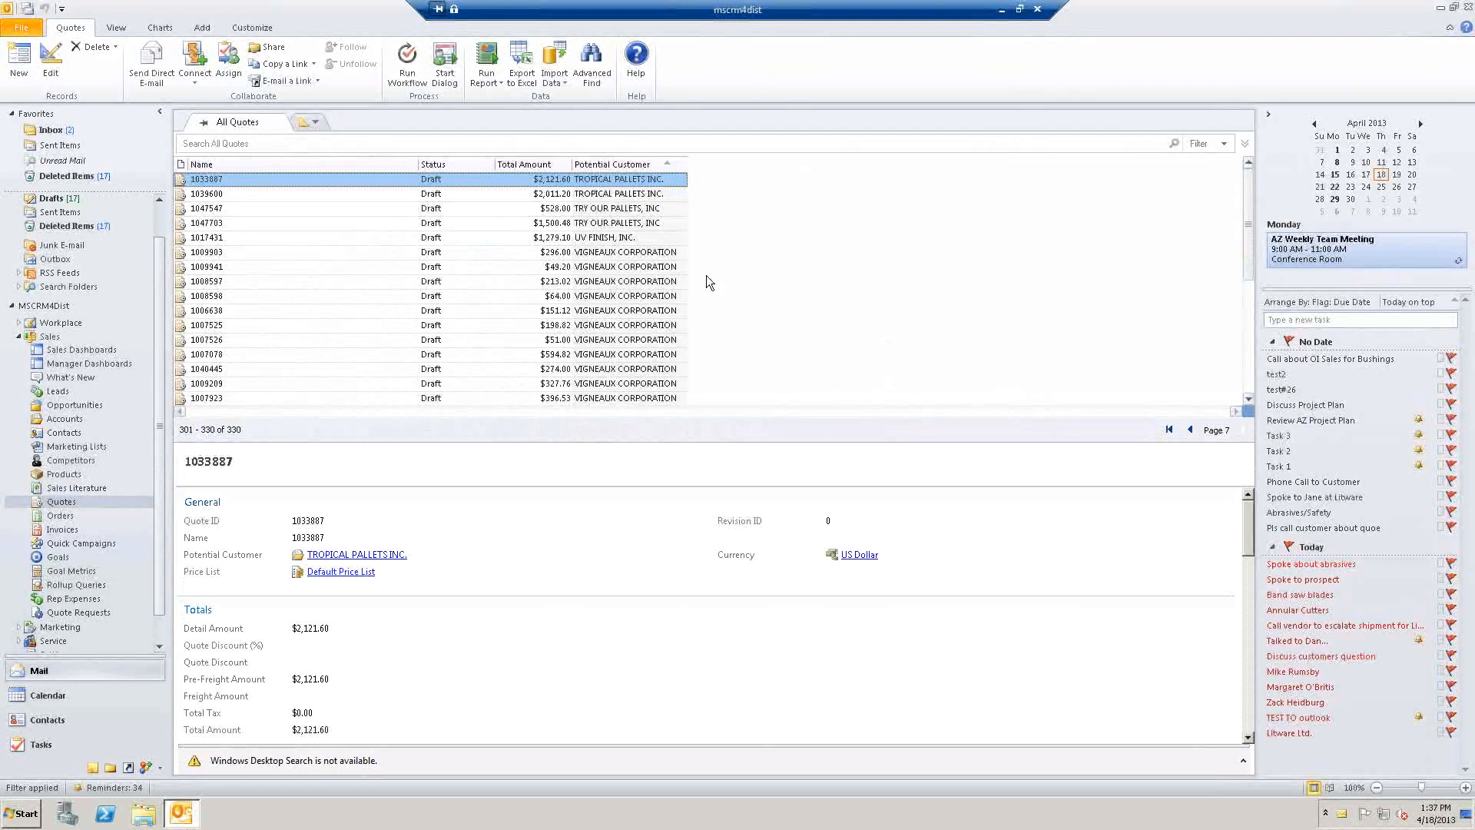
{"action": "left_click", "coordinate": [1190, 429]}
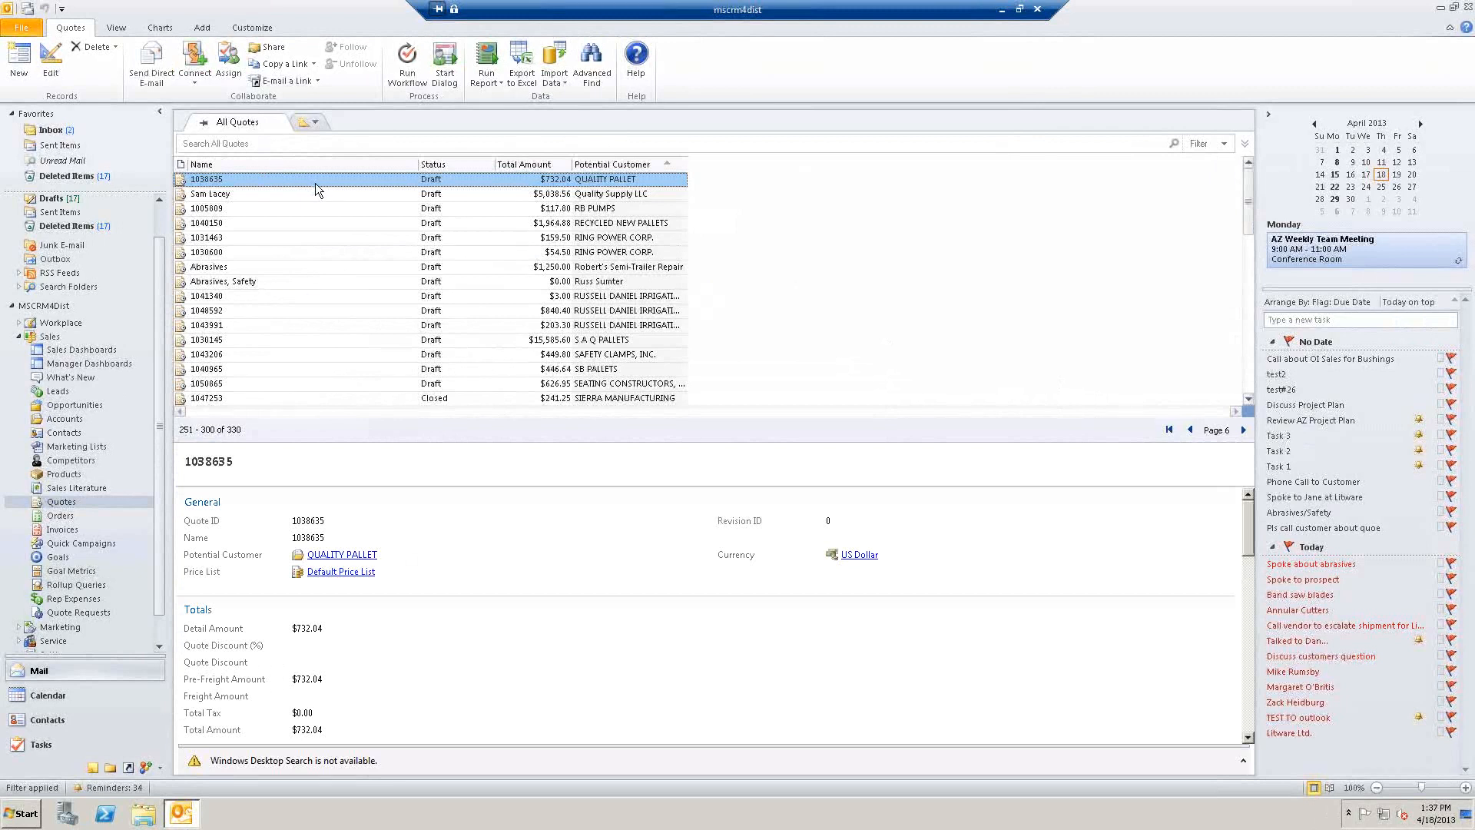
Step: Open the QUALITY PALLET quote, view its closed activities and return to its general information
{"action": "double_click", "coordinate": [315, 181]}
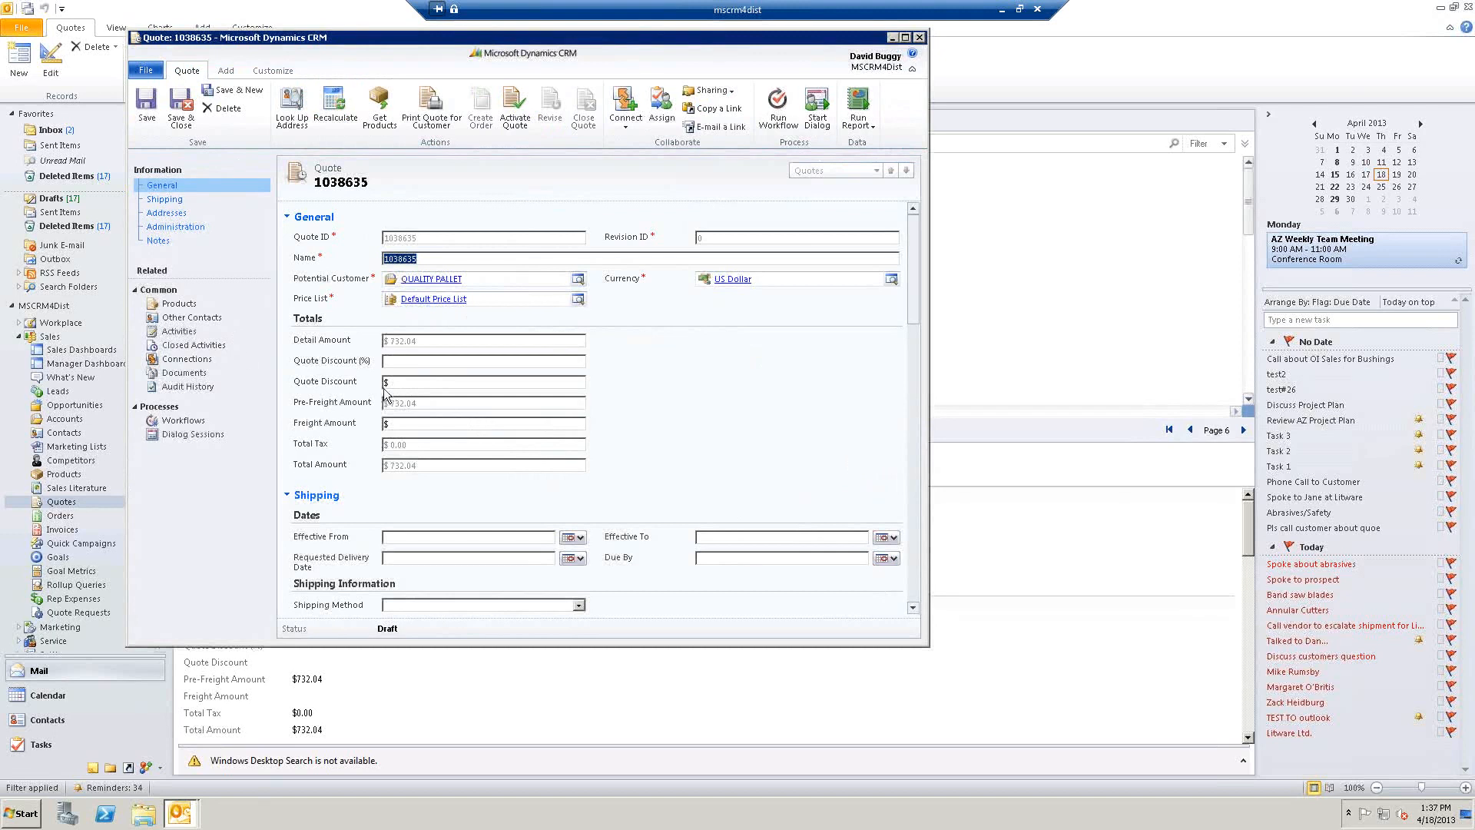
{"action": "left_click", "coordinate": [184, 346]}
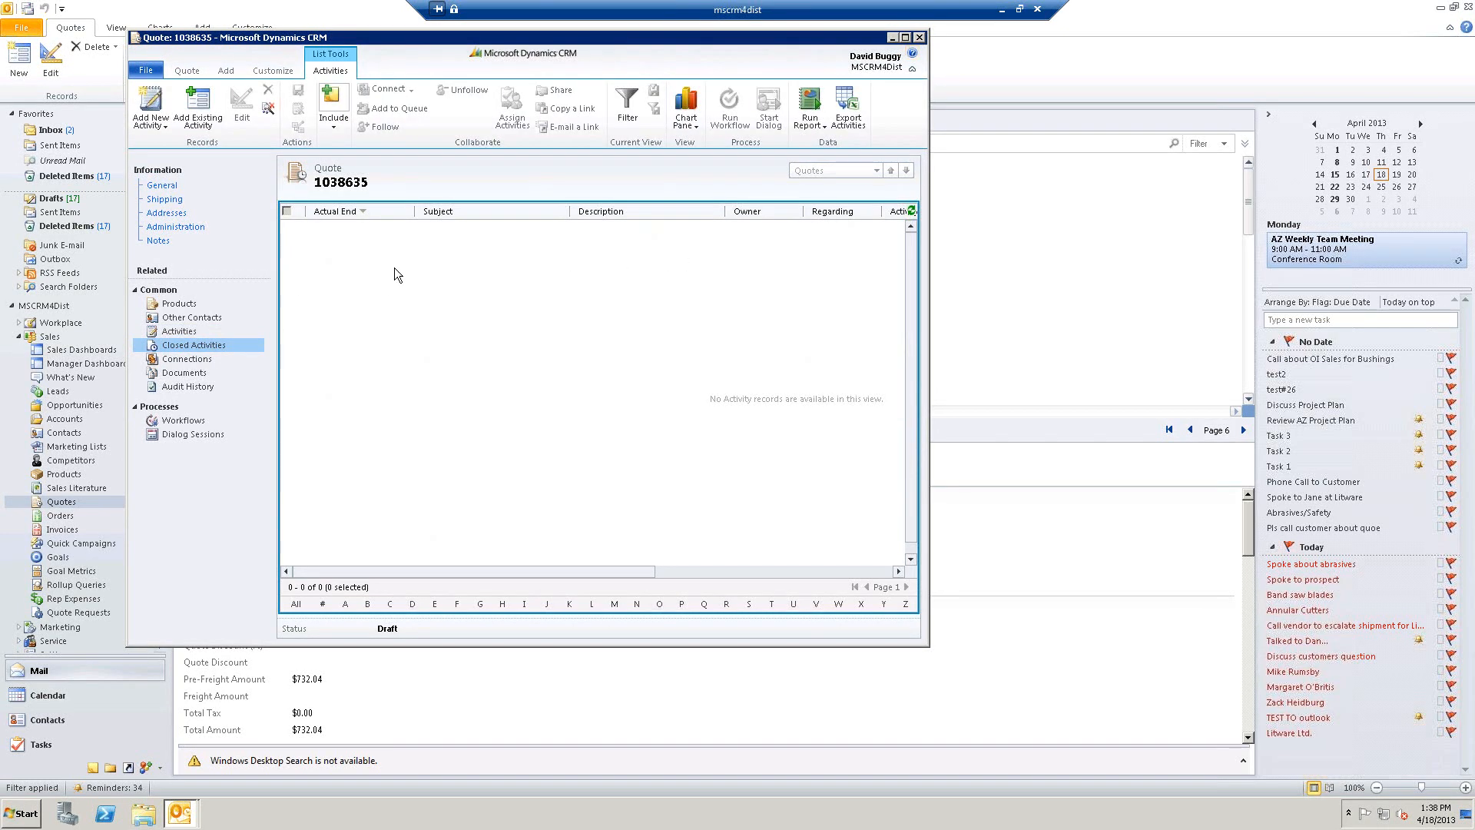
{"action": "left_click", "coordinate": [160, 187]}
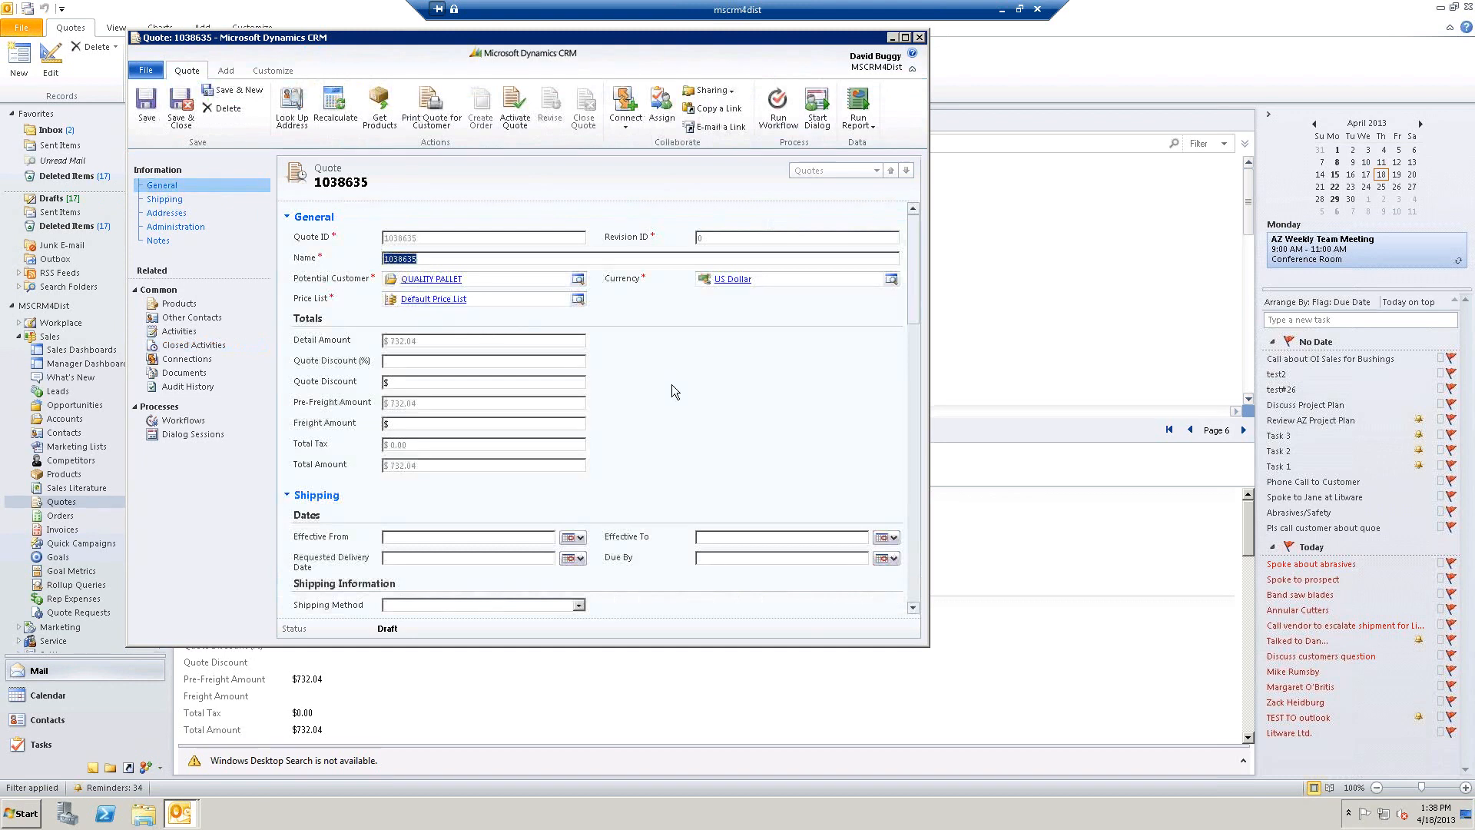
Step: Open the QUALITY PALLET account from the quote and view the account's closed activities
{"action": "left_click", "coordinate": [419, 280]}
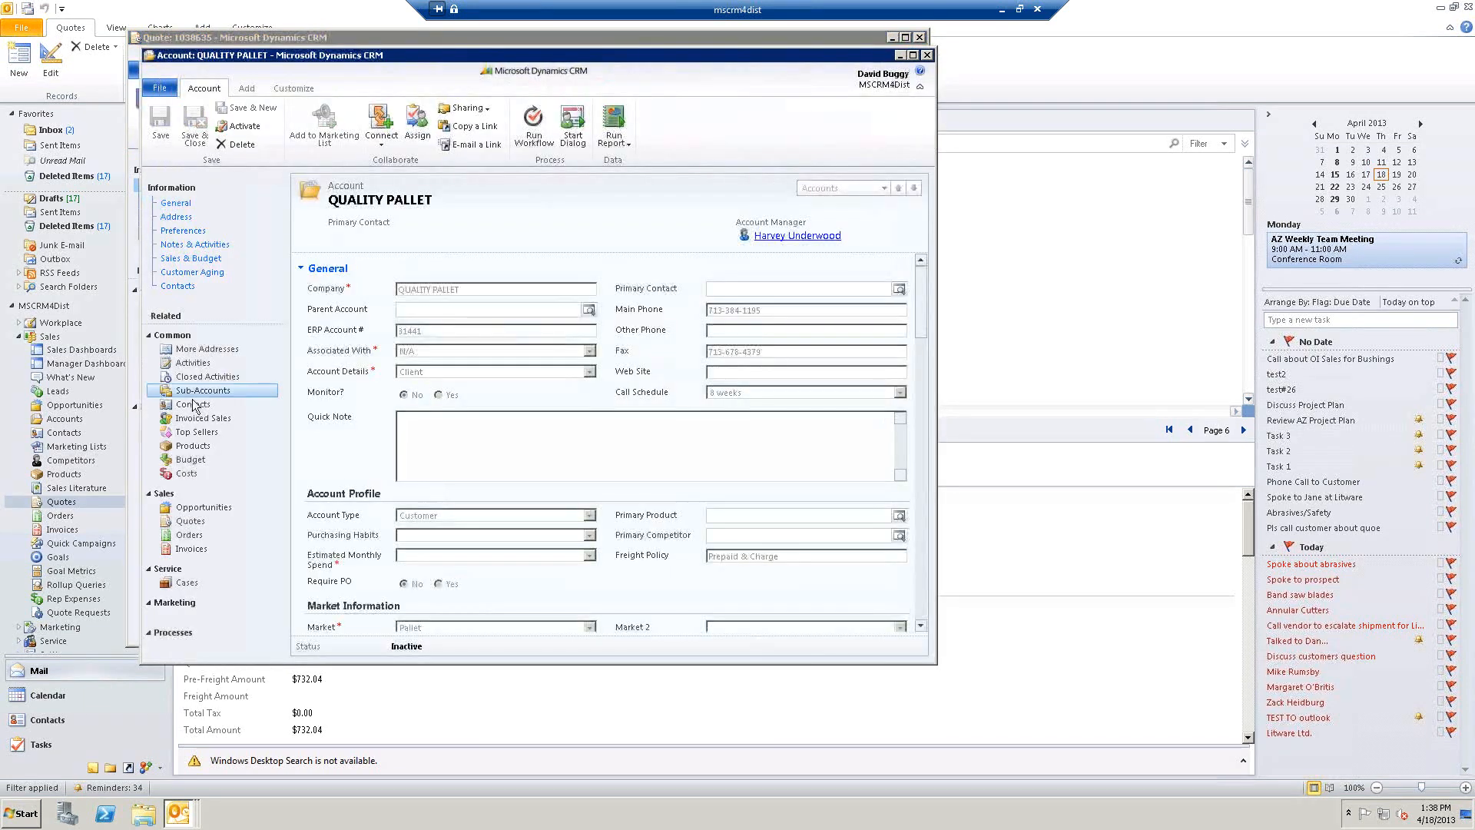
{"action": "left_click", "coordinate": [196, 373]}
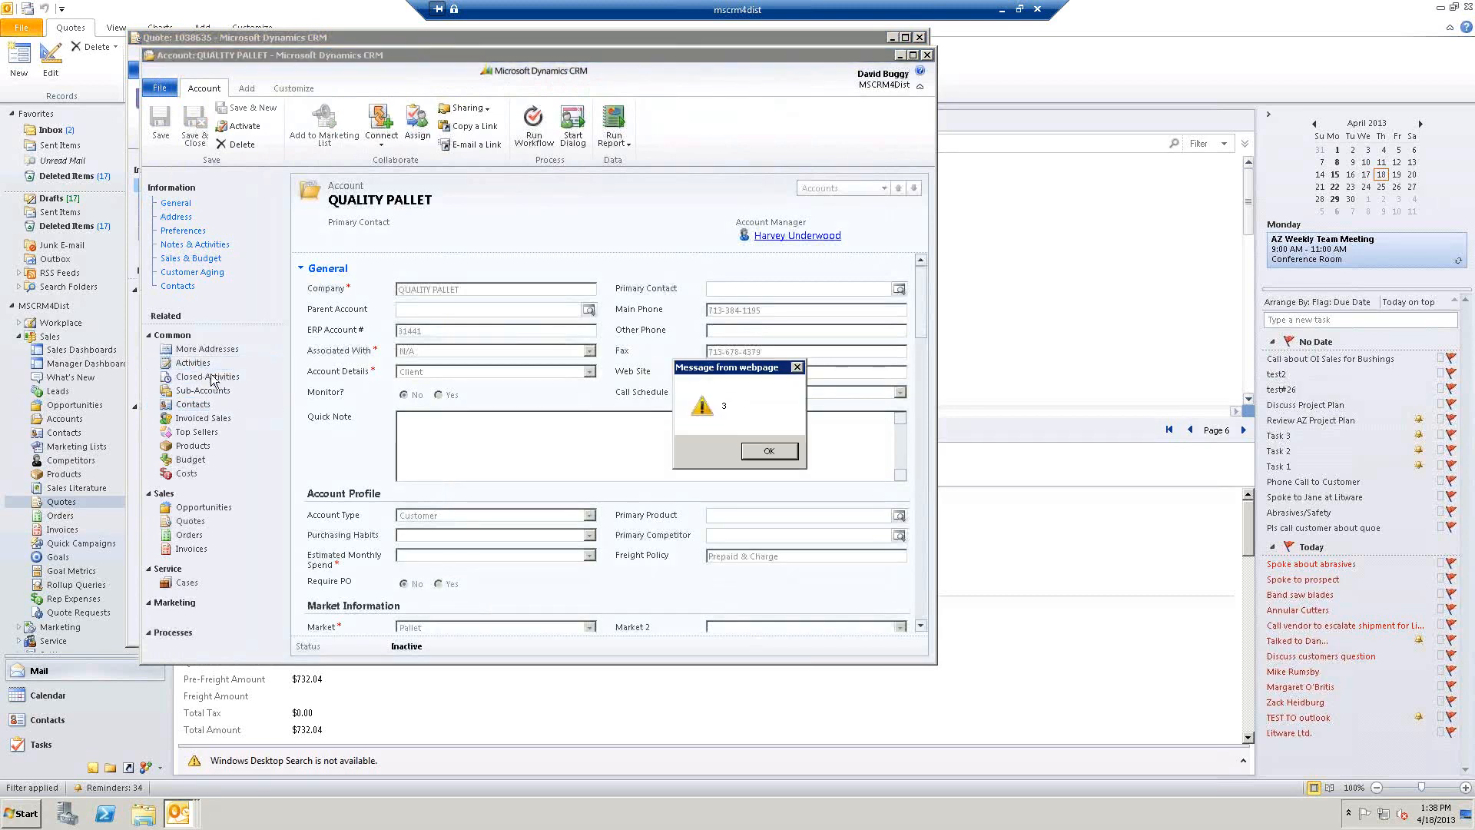
{"action": "left_click", "coordinate": [772, 451]}
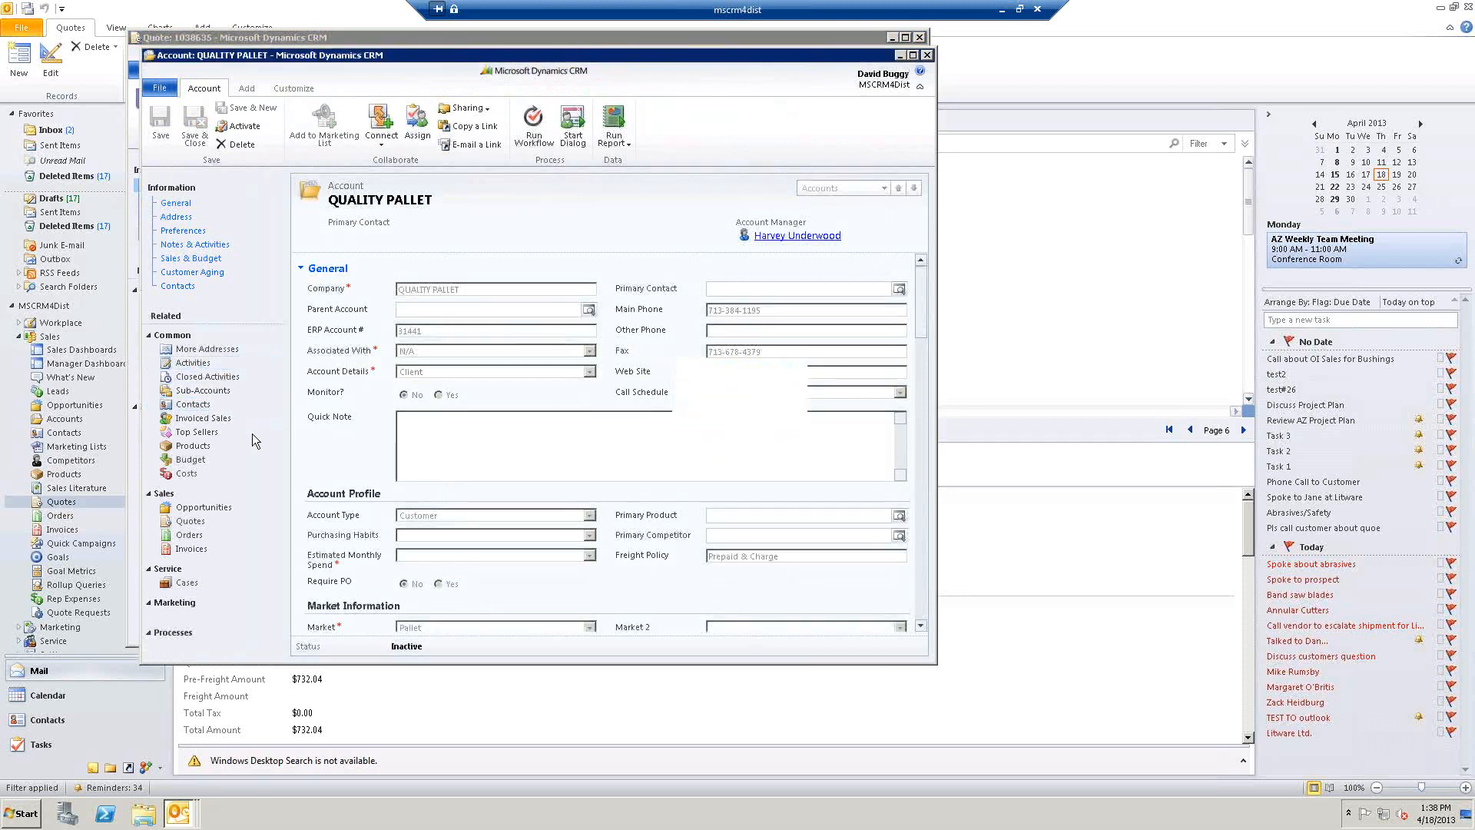
{"action": "left_click", "coordinate": [192, 377]}
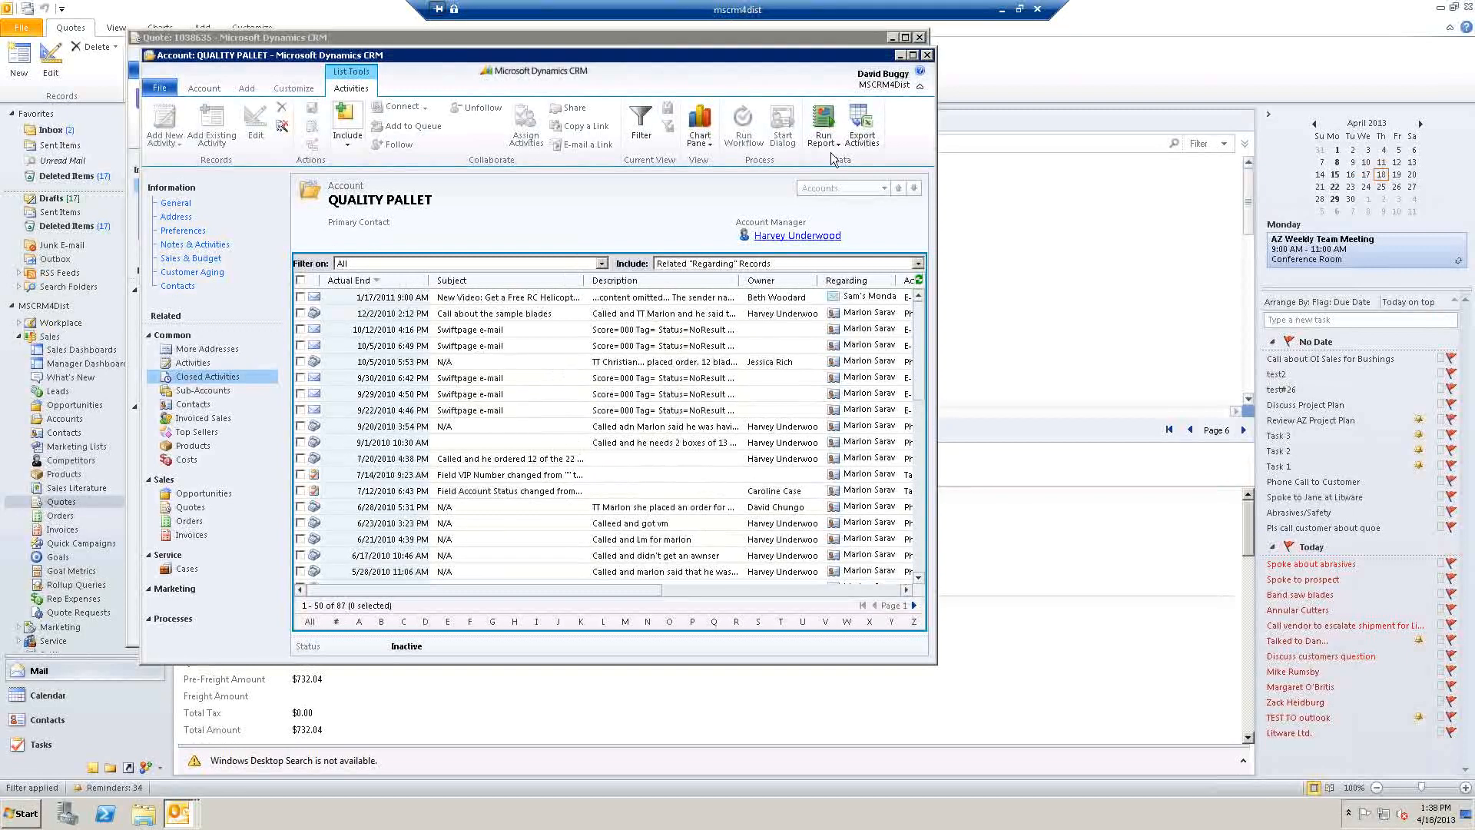
Step: Close the QUALITY PALLET account and quote windows to return to the list of quotes
{"action": "left_click", "coordinate": [927, 56]}
{"action": "left_click", "coordinate": [709, 445]}
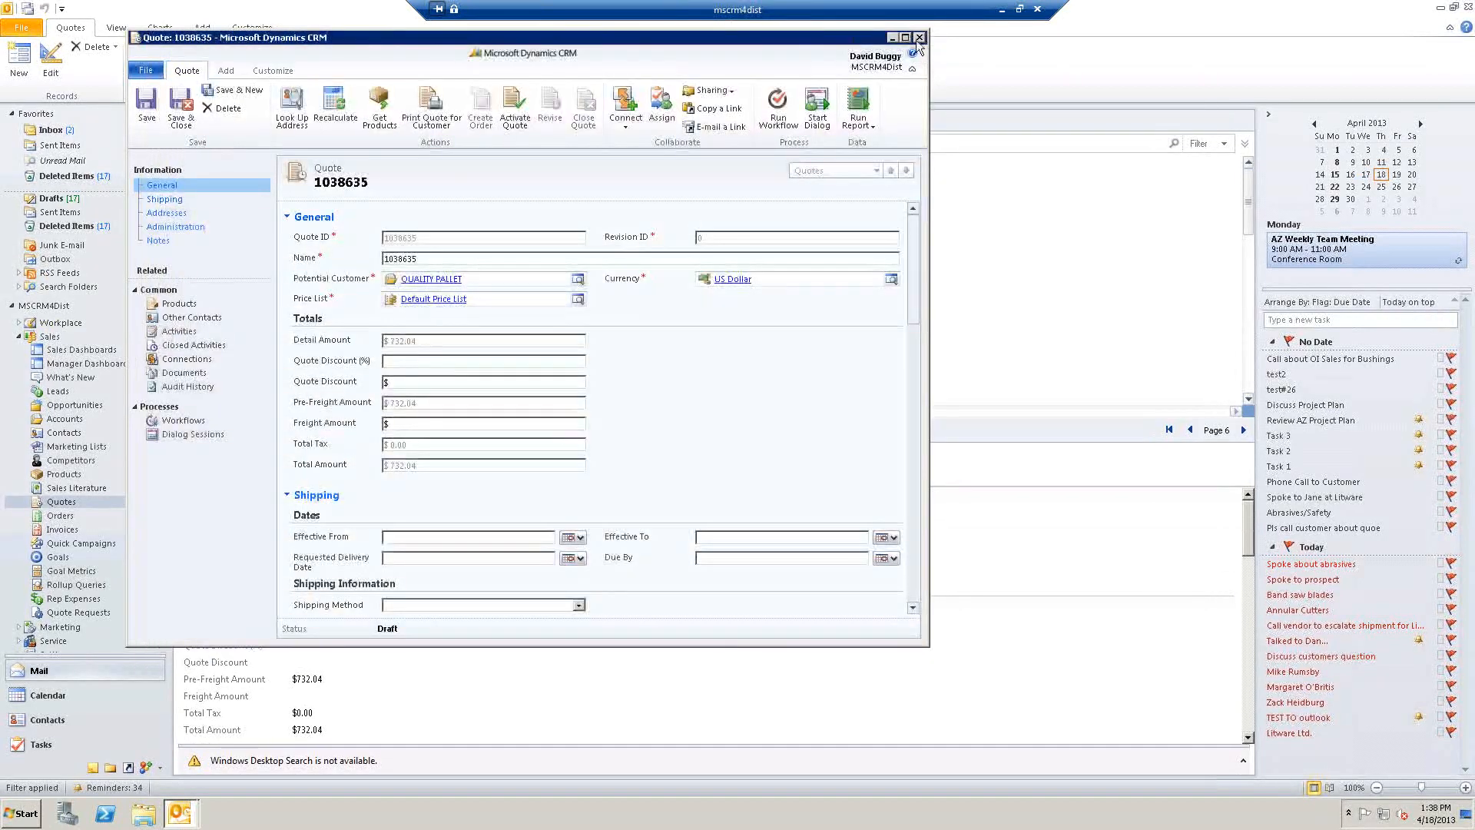
{"action": "left_click", "coordinate": [919, 37]}
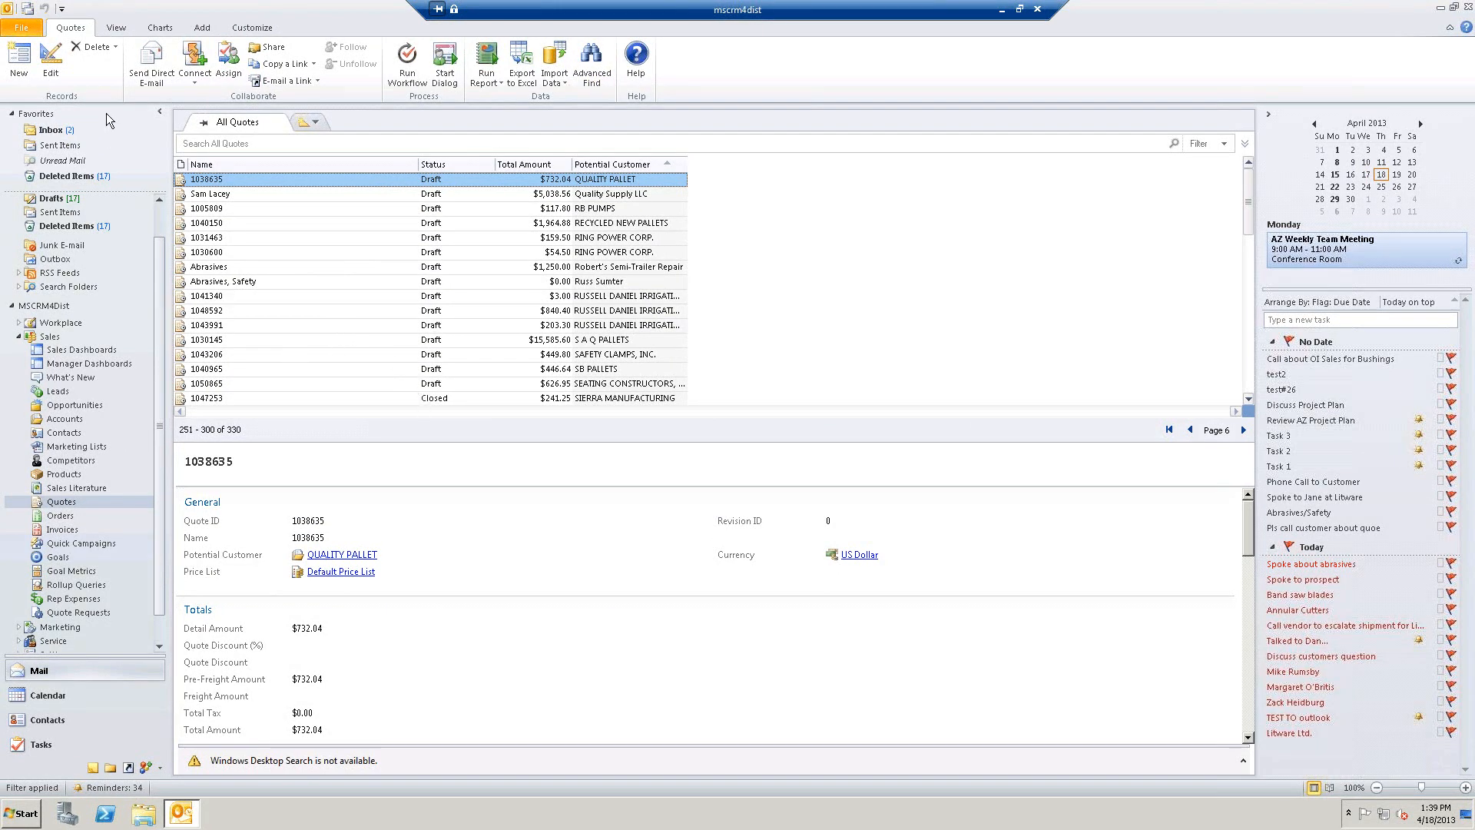
Step: Open the sent e-mail "Need to discuss pricing" and open the quote it is linked to in CRM
{"action": "left_click", "coordinate": [62, 146]}
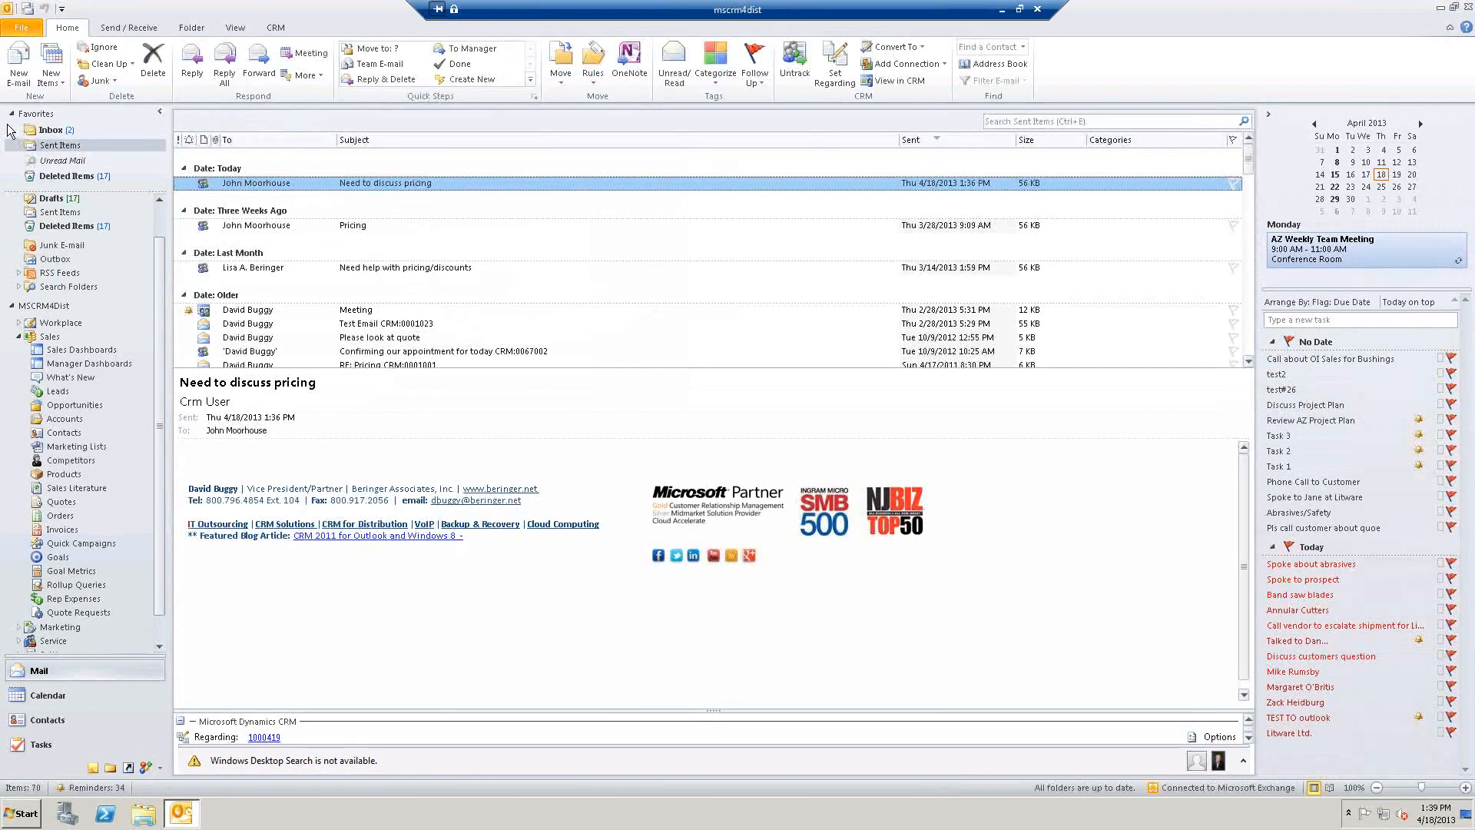
{"action": "double_click", "coordinate": [479, 182]}
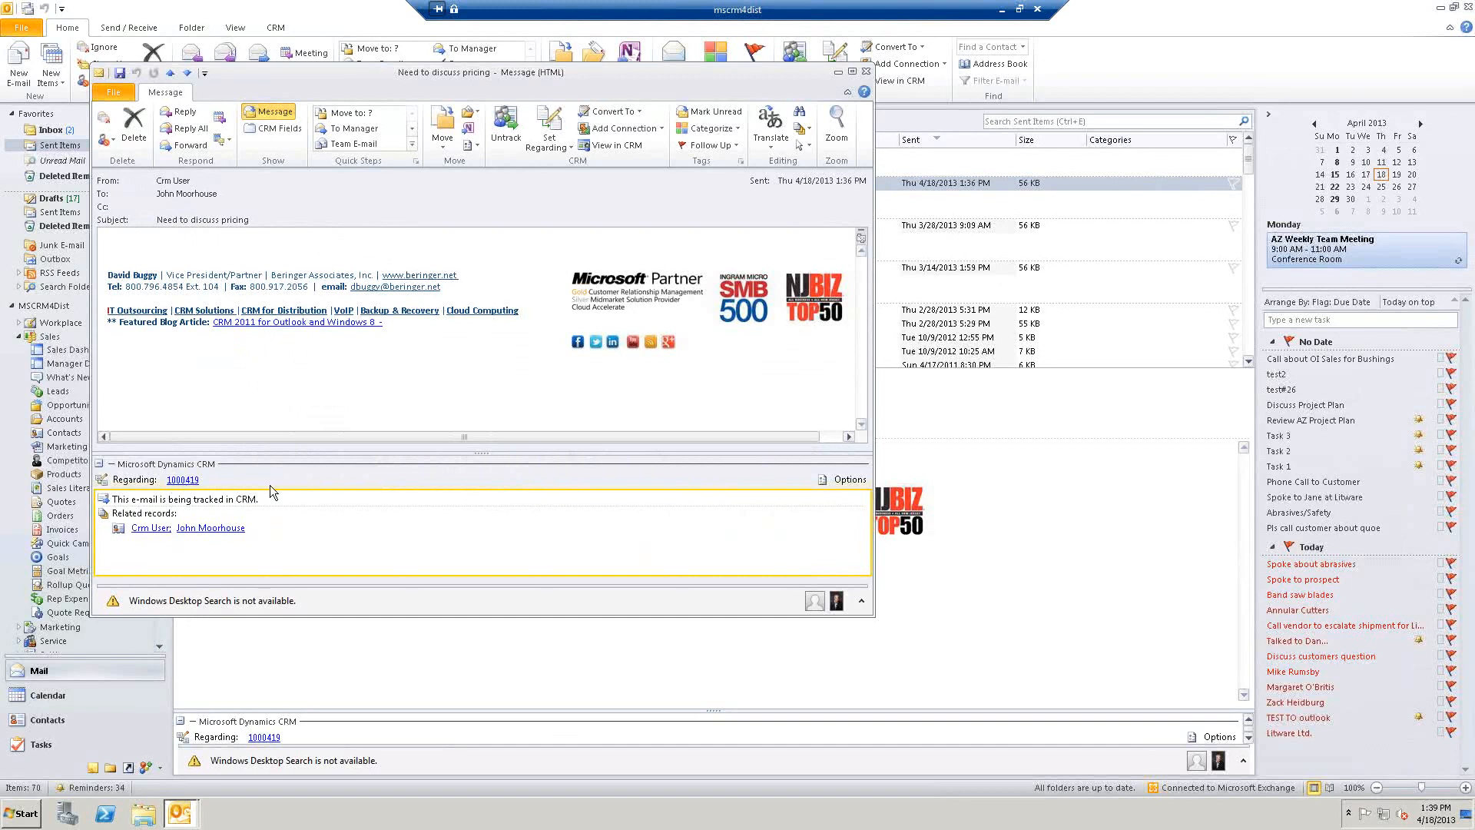
{"action": "left_click", "coordinate": [183, 480]}
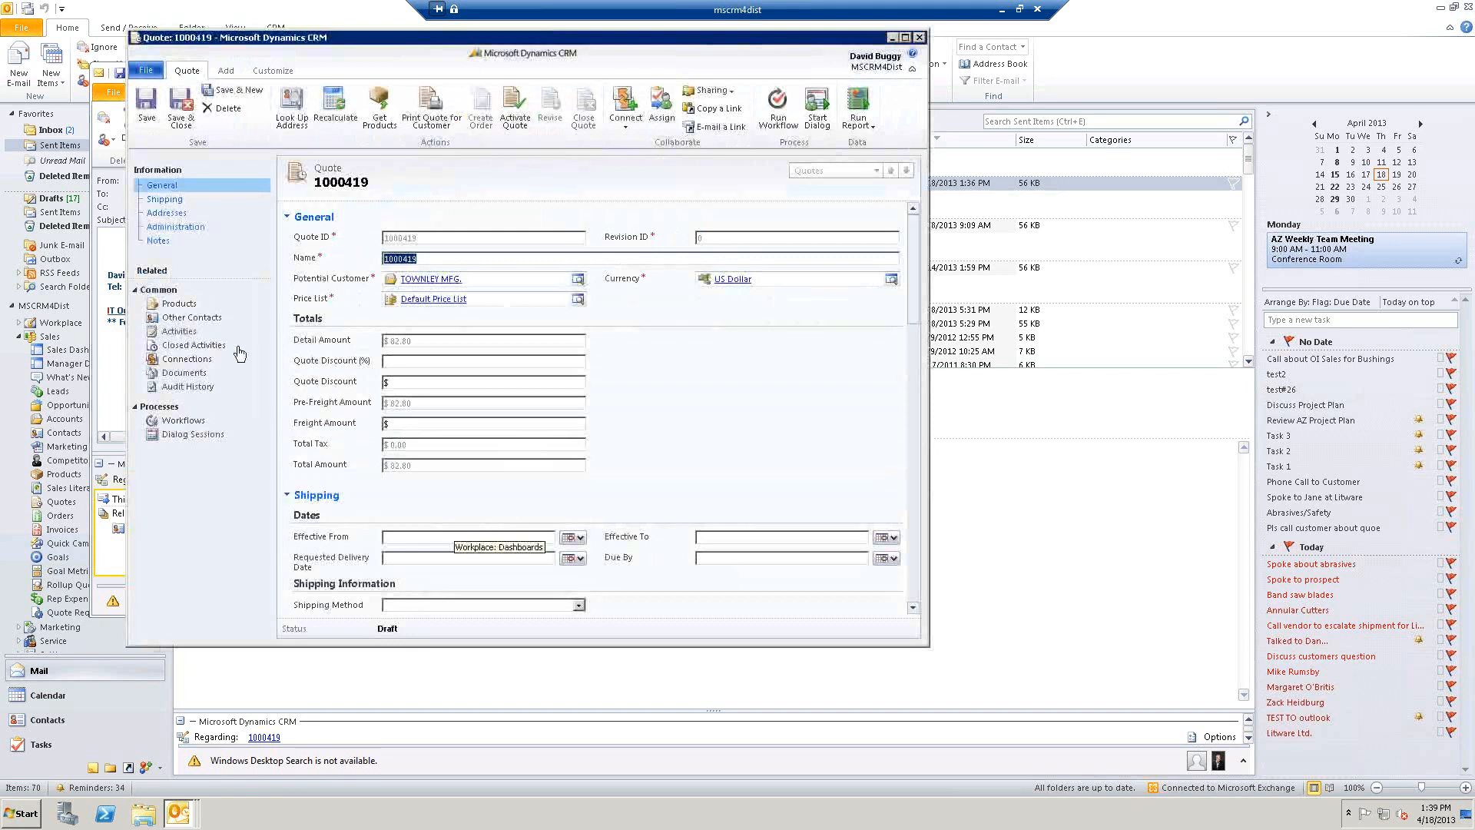
Step: View the quote's closed activities with the "Need to discuss pricing" e-mail selected, and close the quote and message windows
{"action": "left_click", "coordinate": [192, 345]}
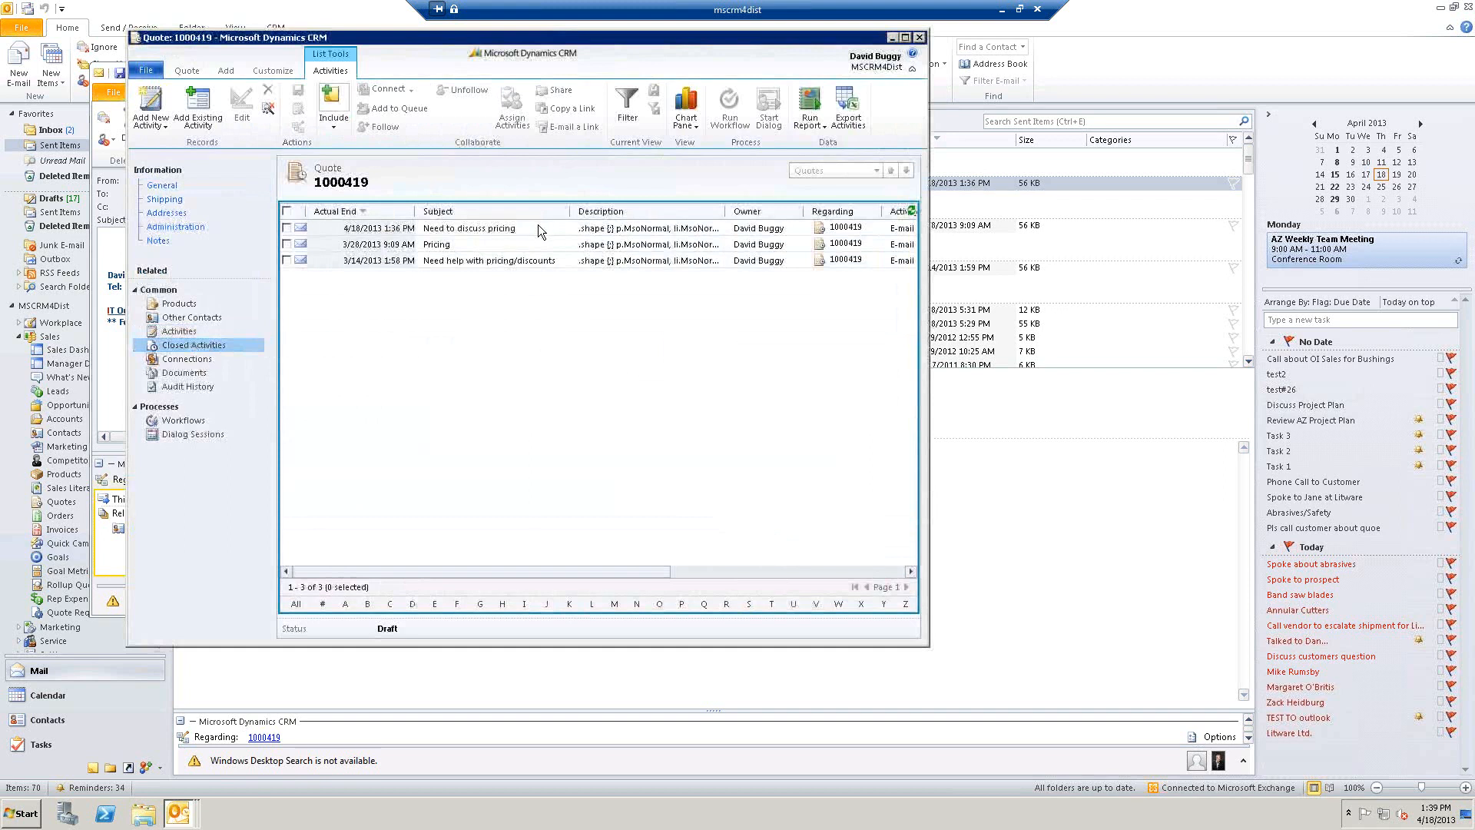
{"action": "left_click", "coordinate": [538, 225]}
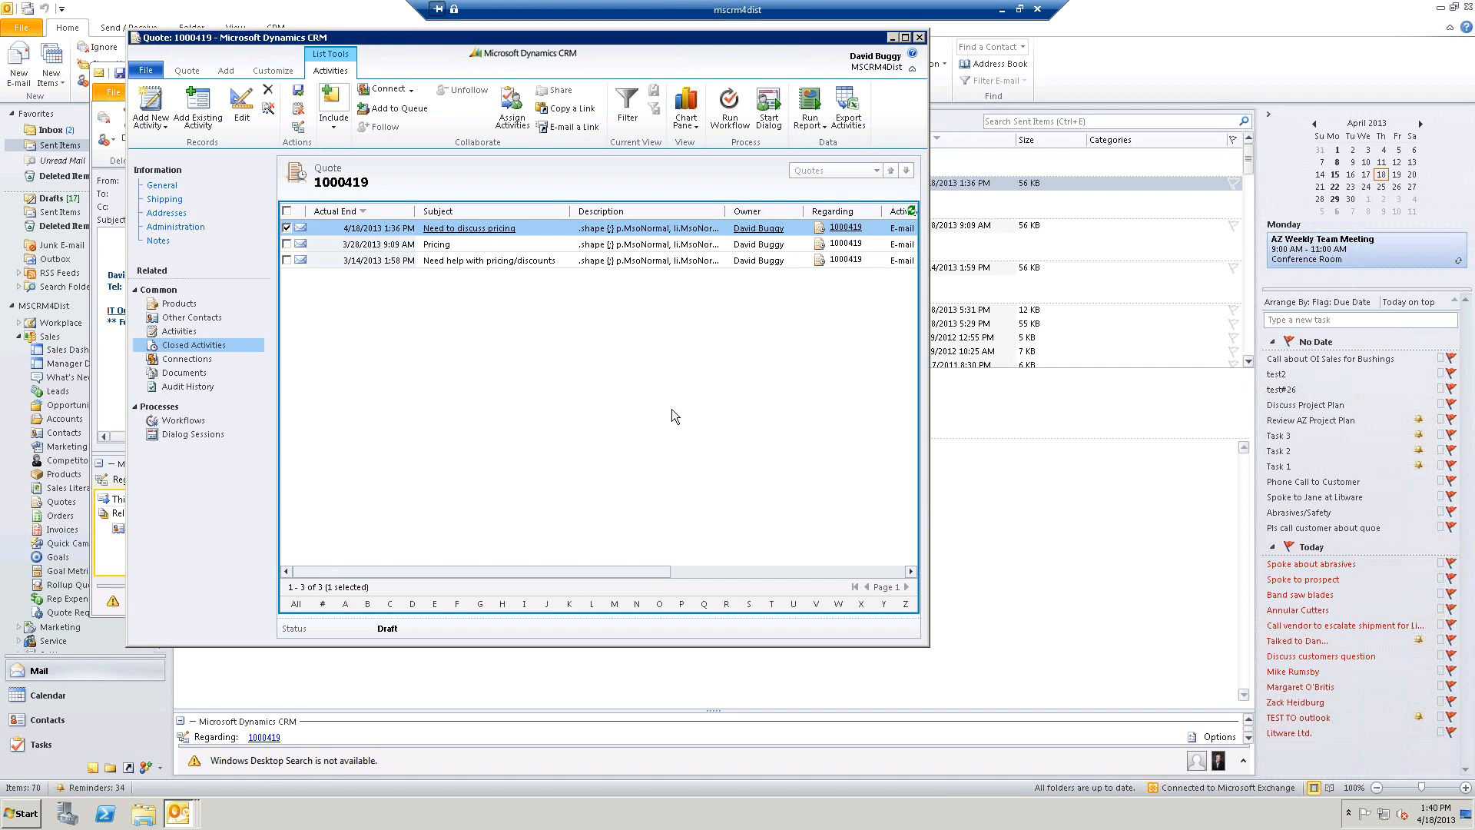
{"action": "left_click", "coordinate": [920, 37]}
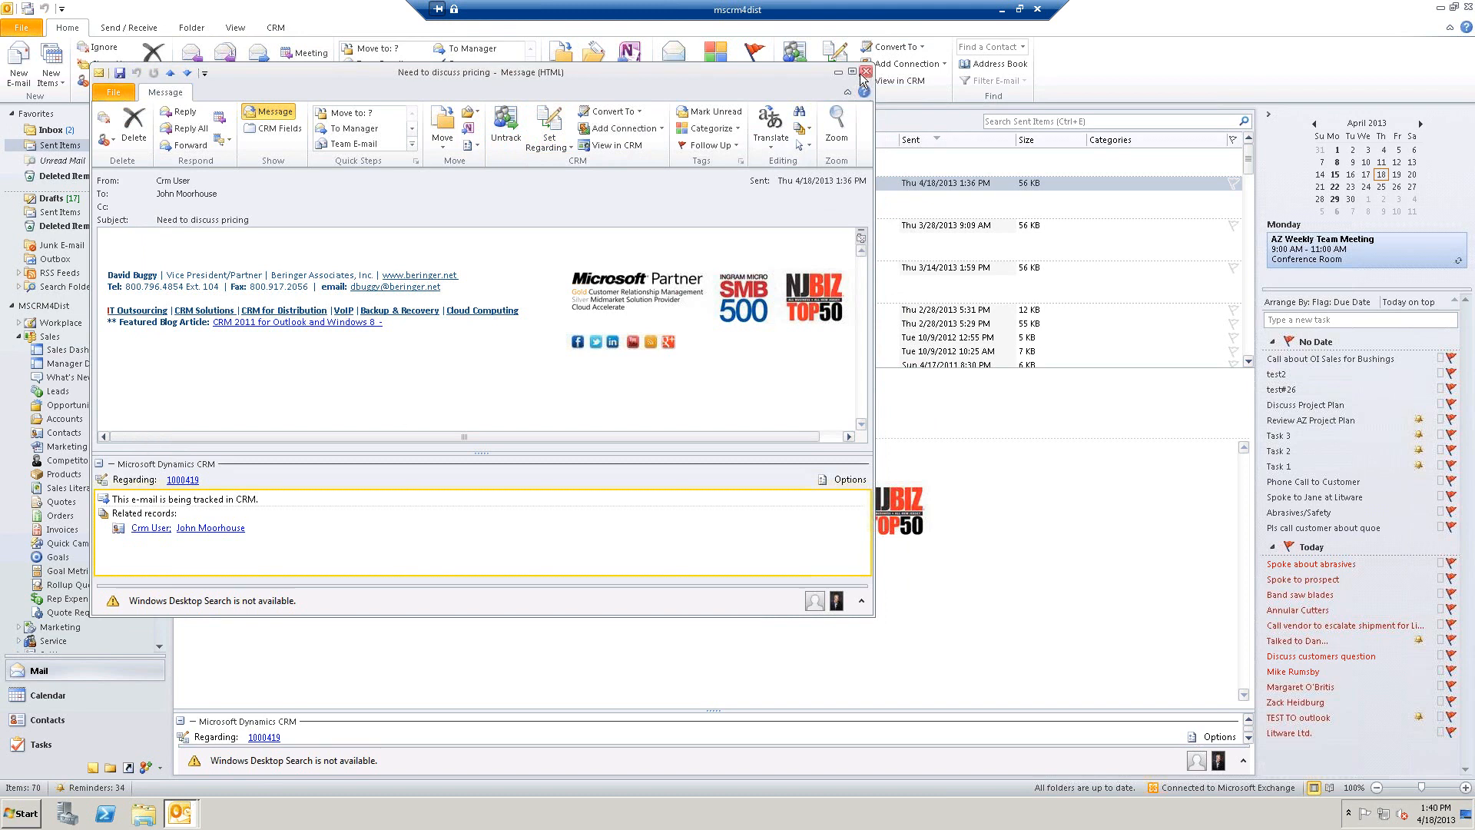
{"action": "key", "text": "Escape"}
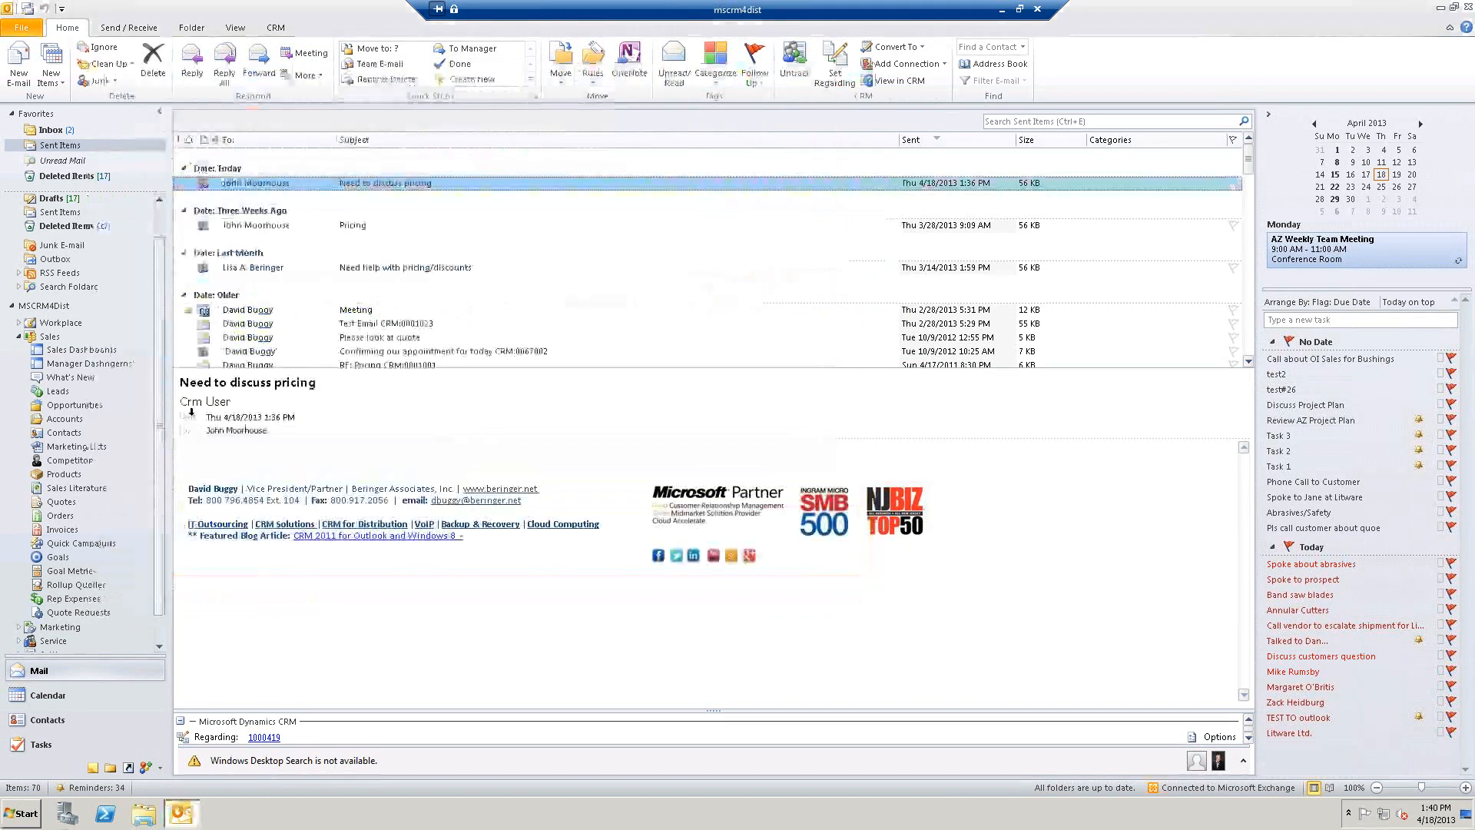
Step: View the inbox, open the list of opportunities and preview the flagged Annular Cutters and Band saw blades opportunities
{"action": "left_click", "coordinate": [55, 131]}
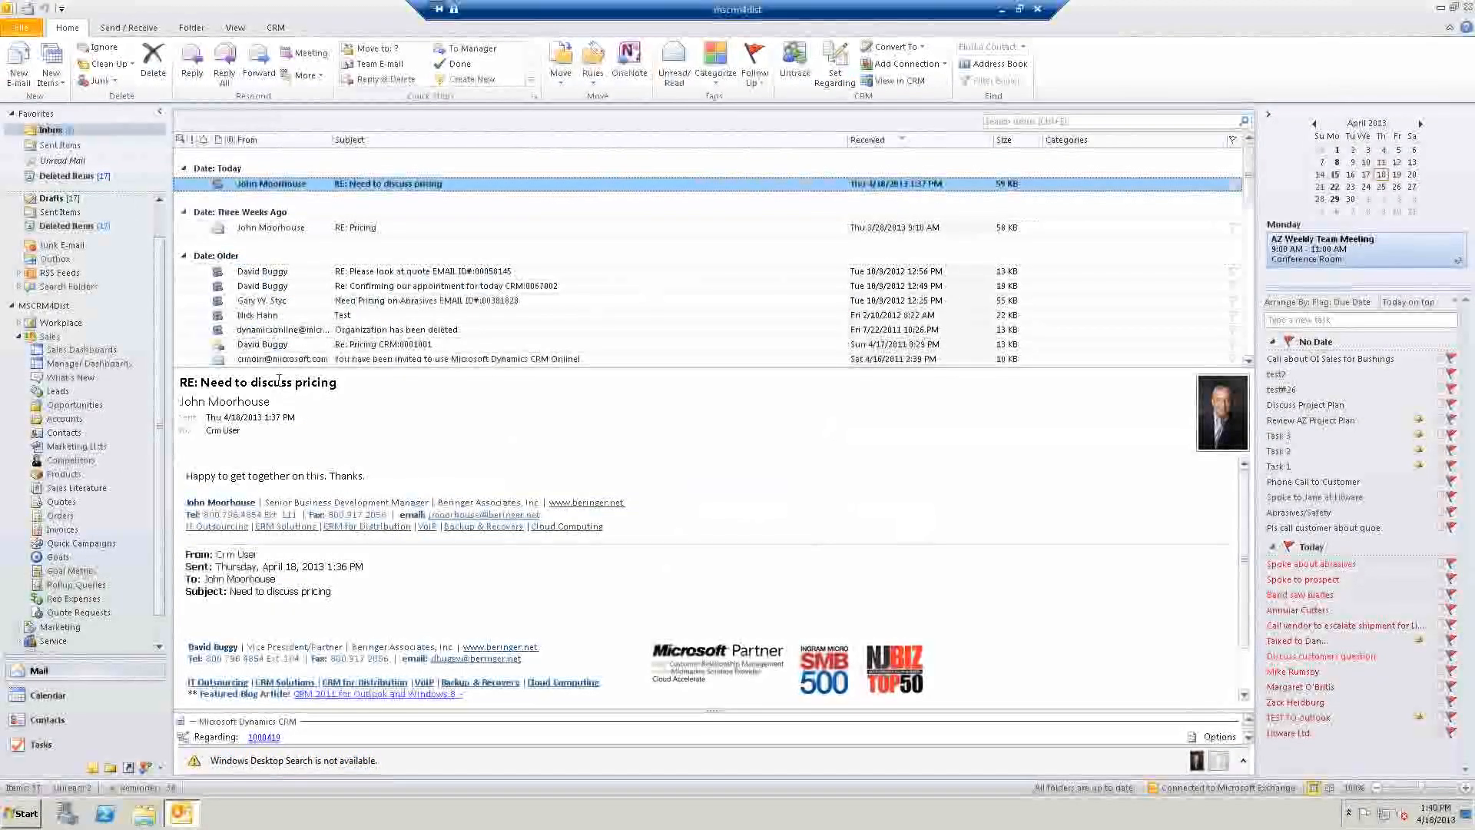
{"action": "left_click_drag", "start_coordinate": [159, 272], "coordinate": [149, 225]}
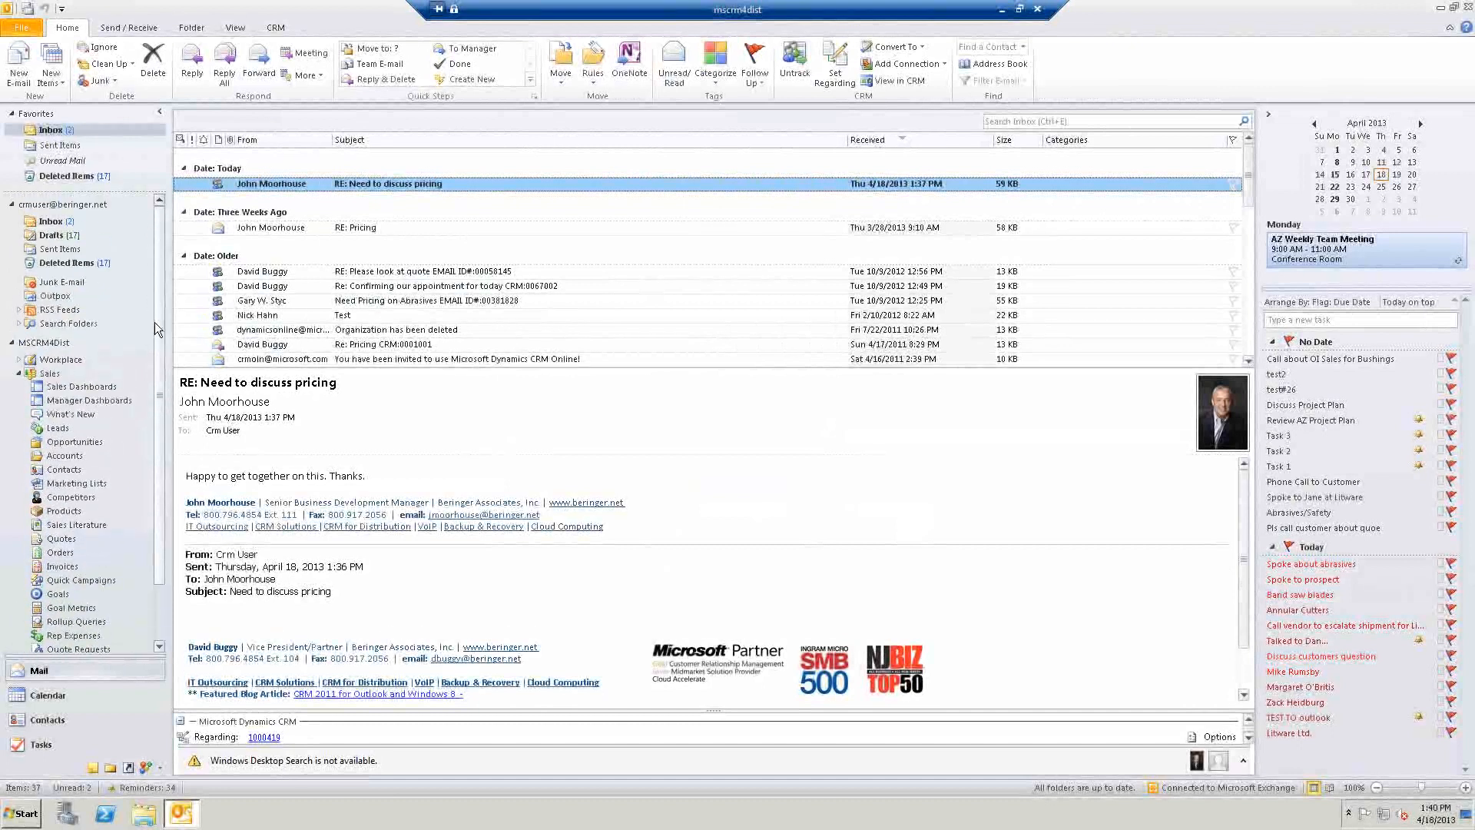
{"action": "left_click_drag", "start_coordinate": [158, 285], "coordinate": [159, 323]}
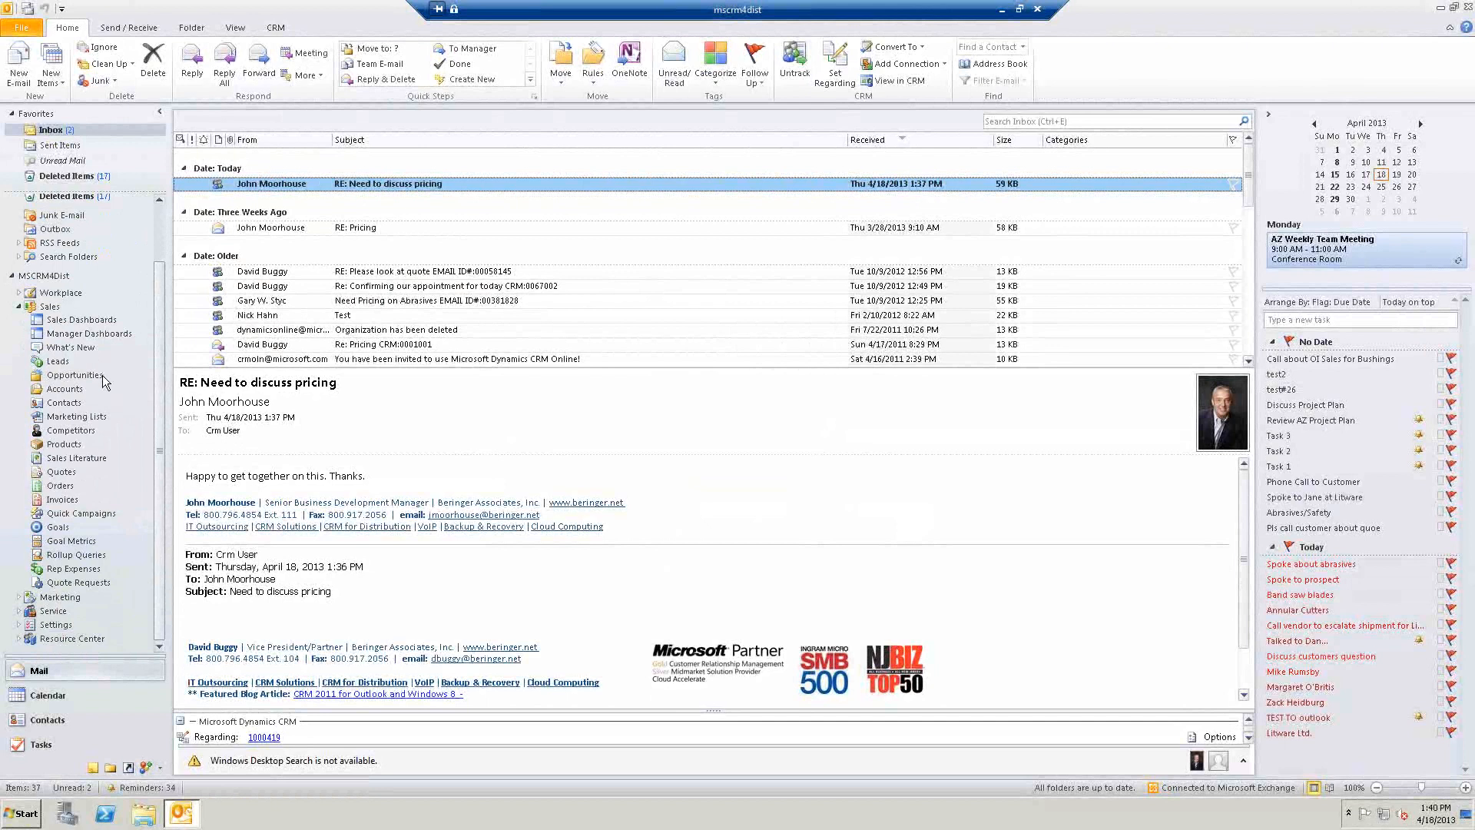
{"action": "left_click", "coordinate": [86, 377]}
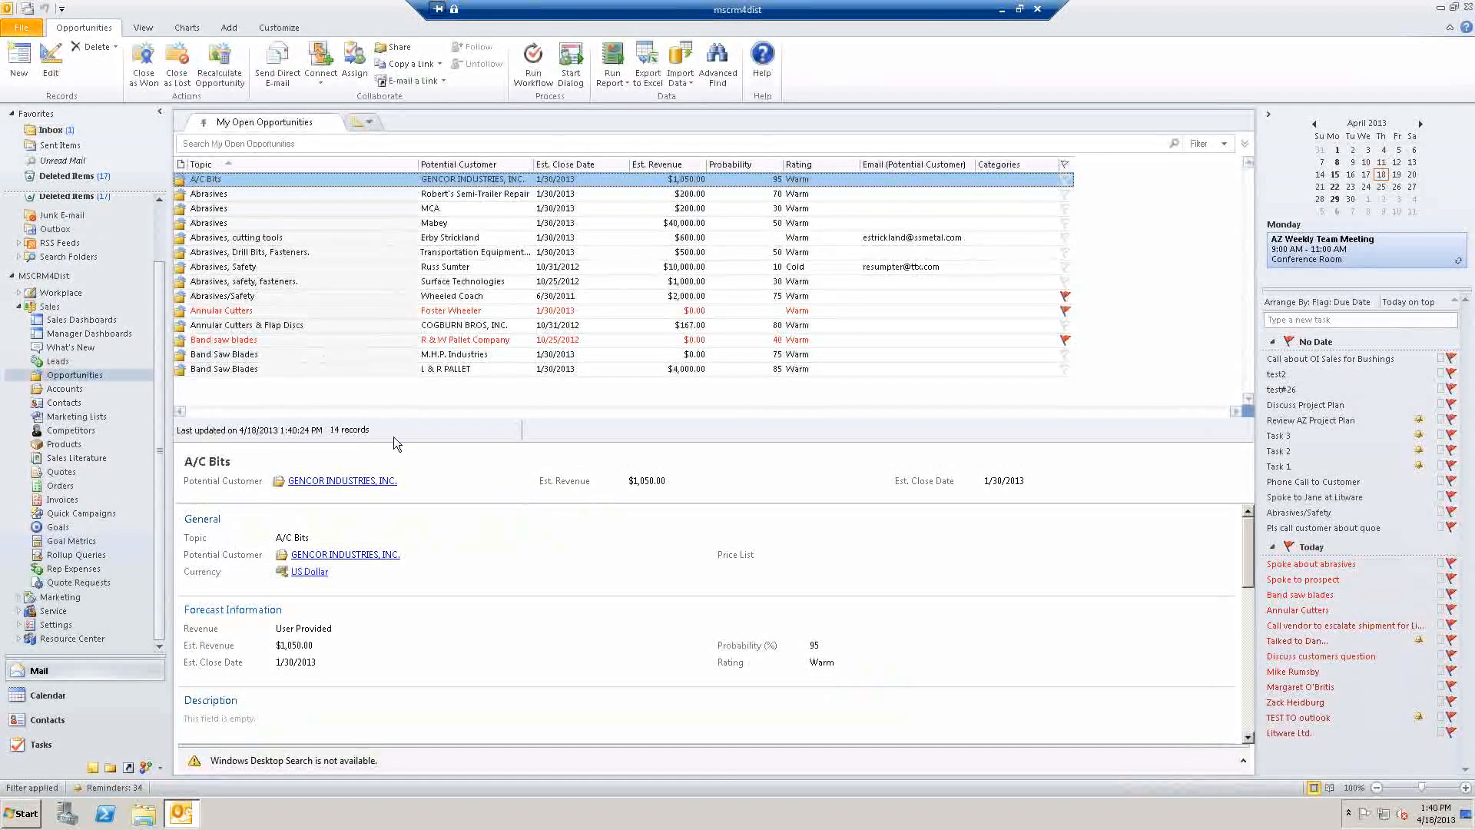
{"action": "left_click", "coordinate": [297, 341]}
{"action": "left_click", "coordinate": [292, 310]}
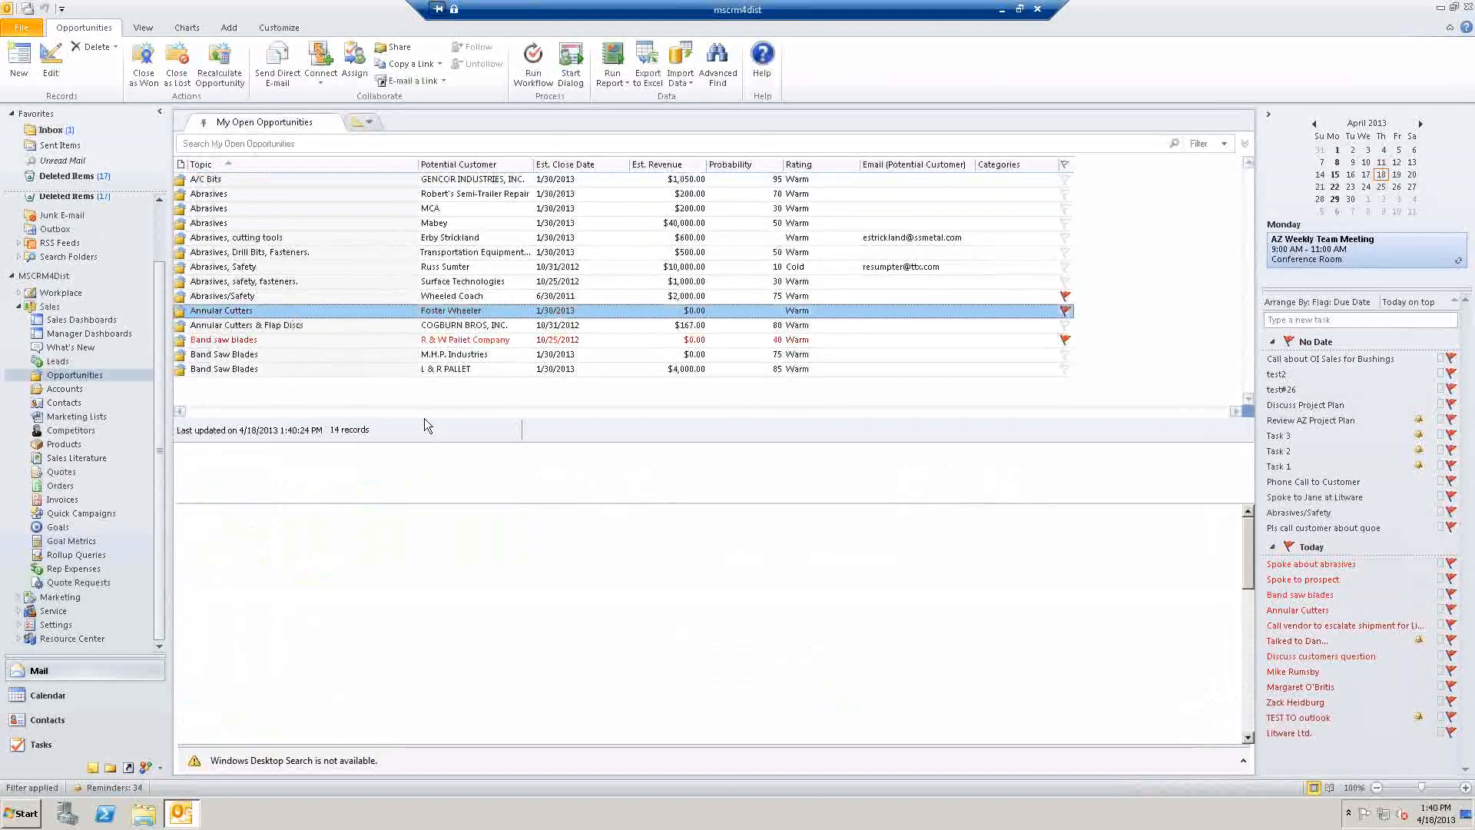
{"action": "left_click", "coordinate": [326, 339]}
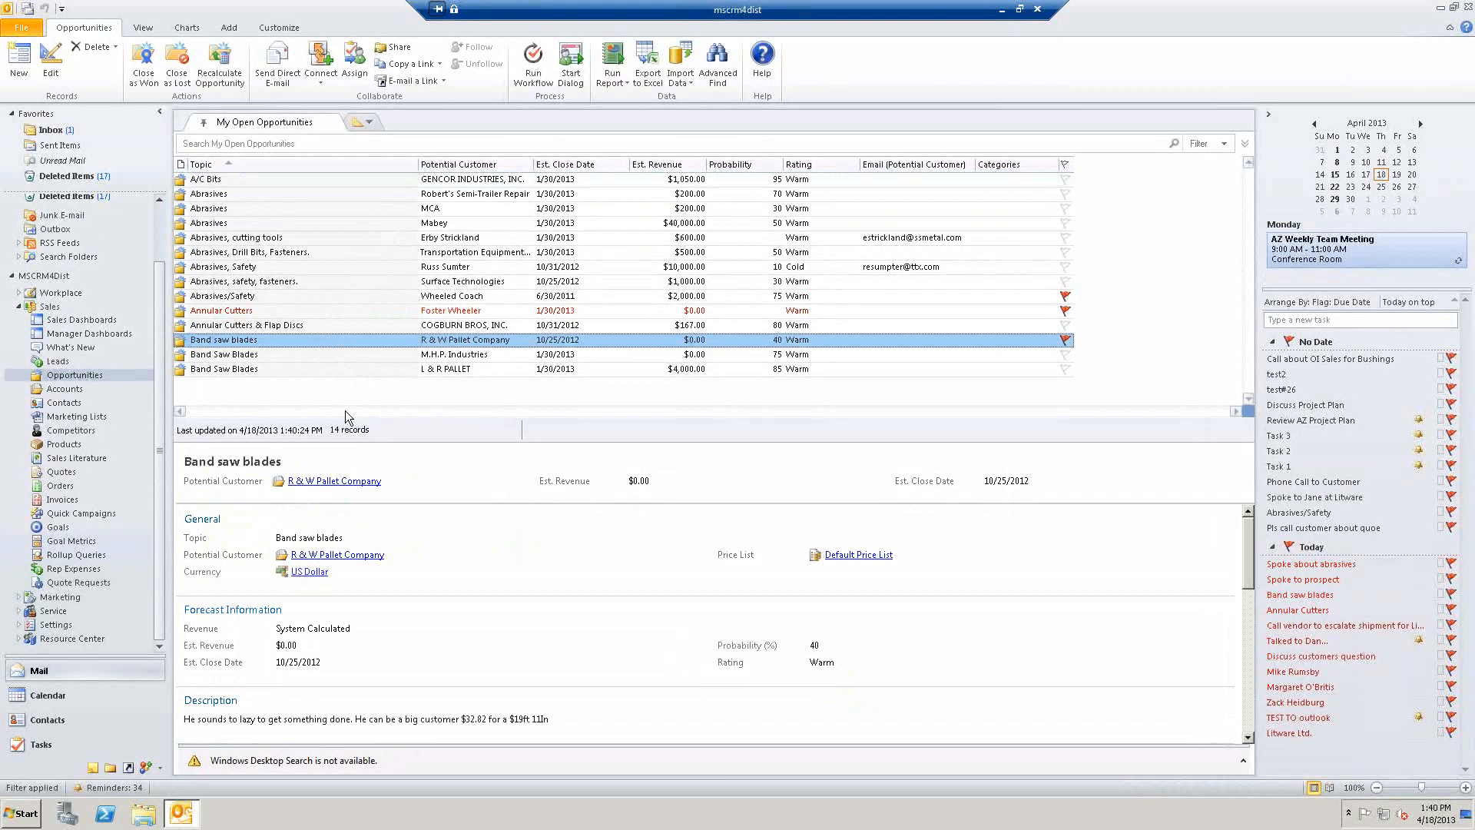
{"action": "left_click", "coordinate": [341, 311]}
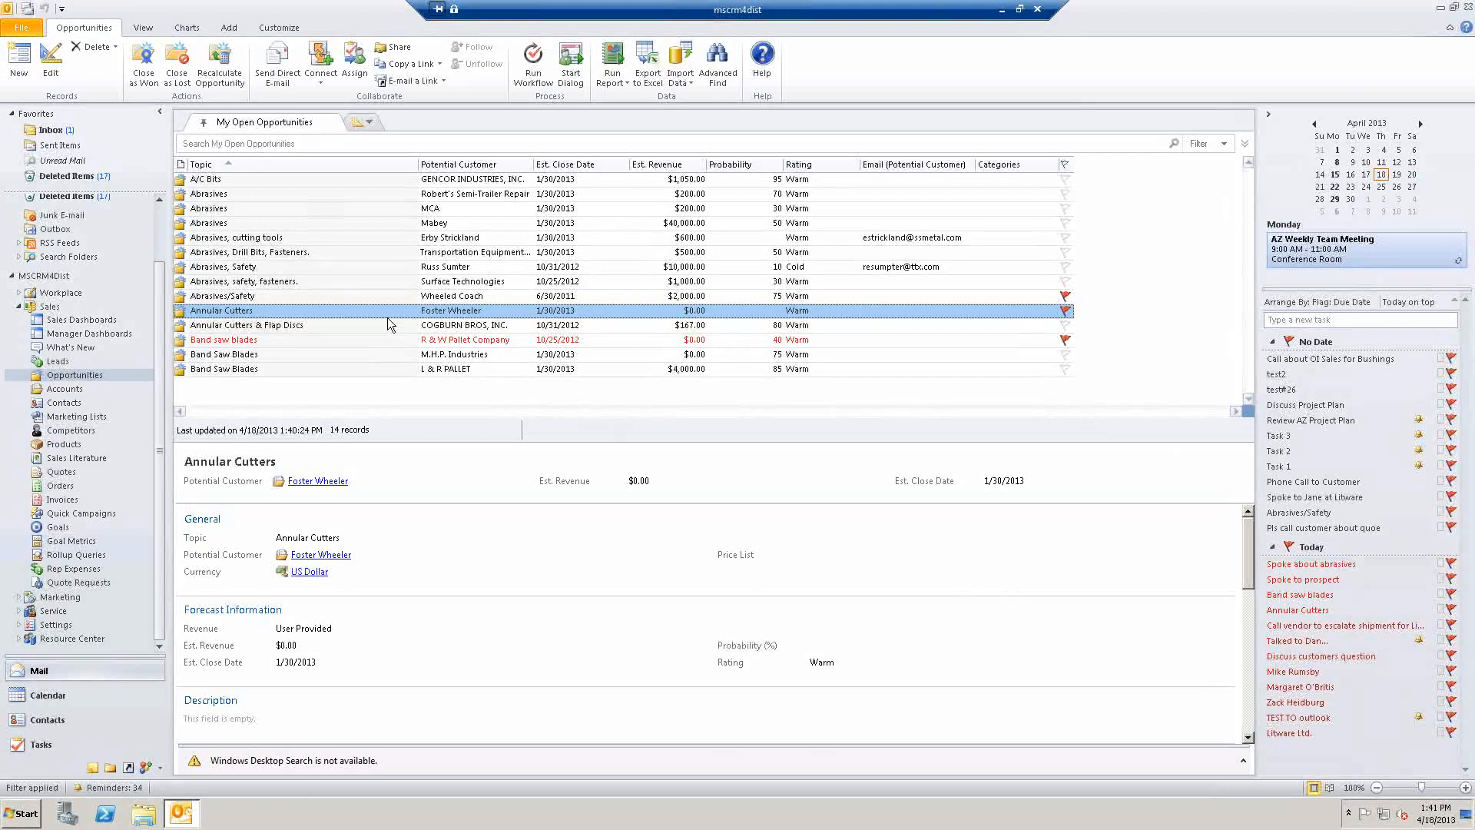
Step: Examine the color category options available for the Annular Cutters opportunity without assigning one
{"action": "right_click", "coordinate": [338, 312]}
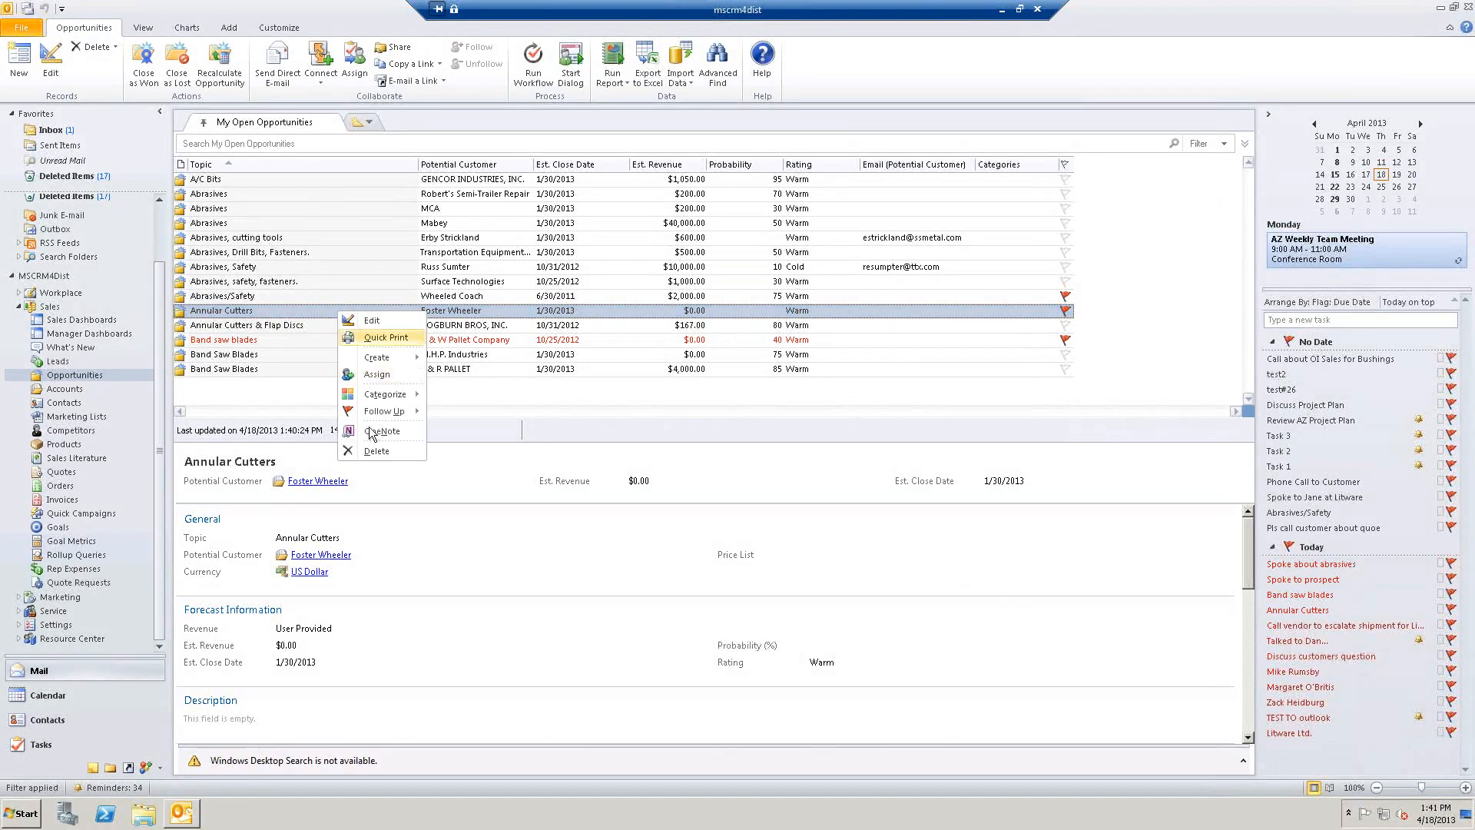
{"action": "mouse_move", "coordinate": [373, 396]}
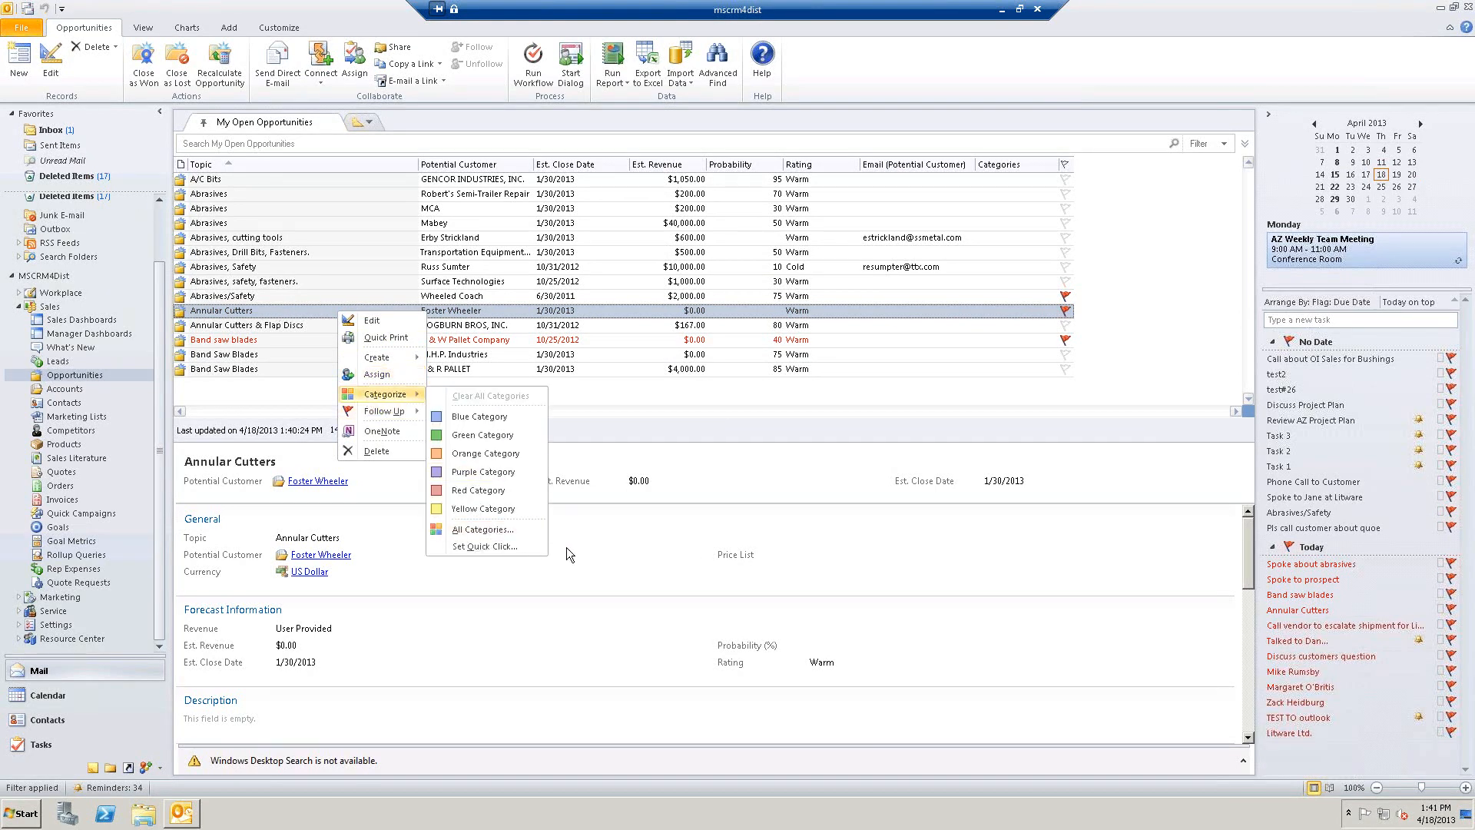
{"action": "left_click", "coordinate": [620, 428]}
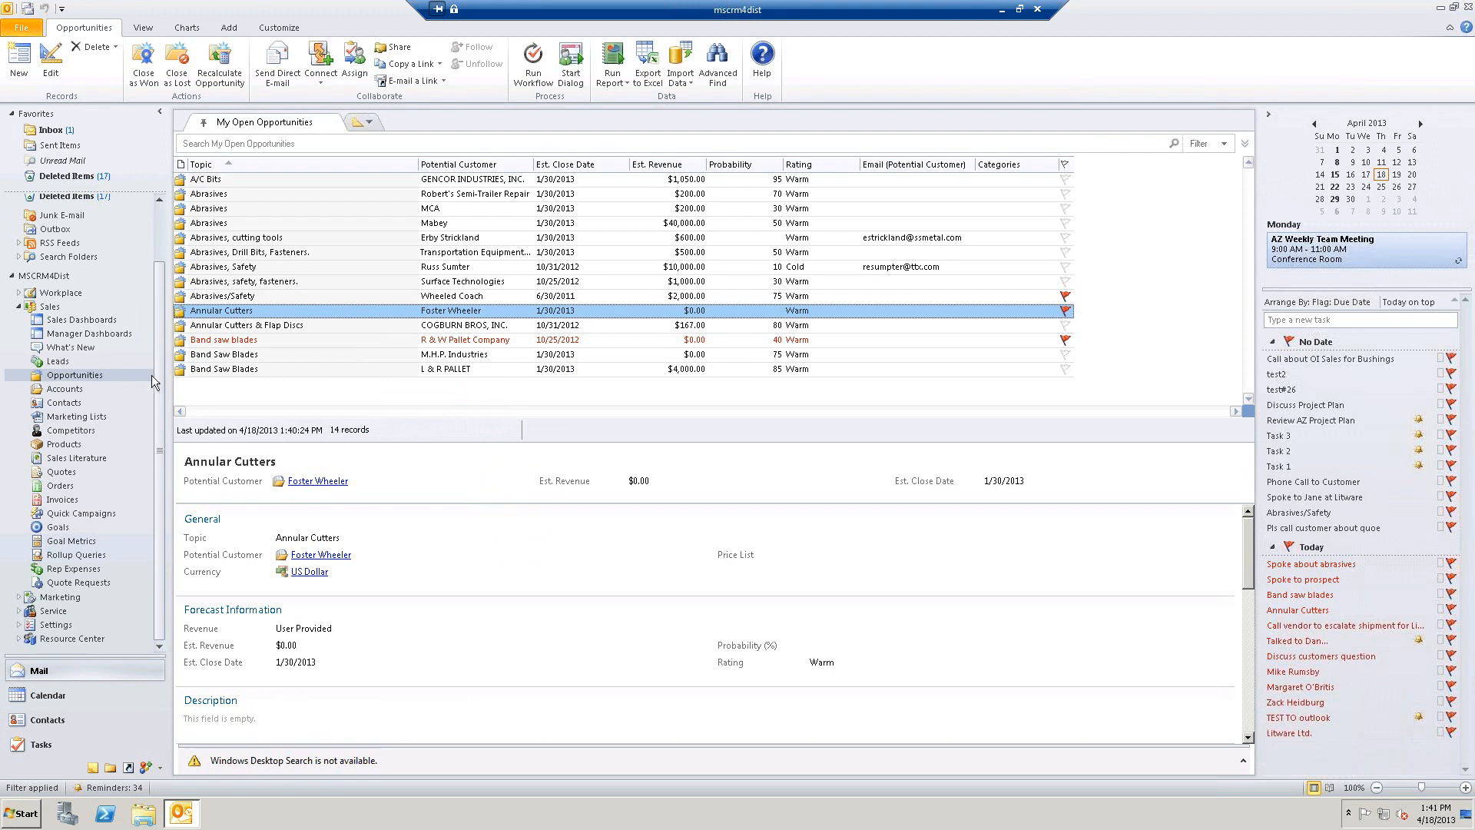
Step: Switch between the inbox and the open opportunities, ending in the inbox
{"action": "scroll", "coordinate": [153, 322], "scroll_direction": "up", "scroll_amount": 3}
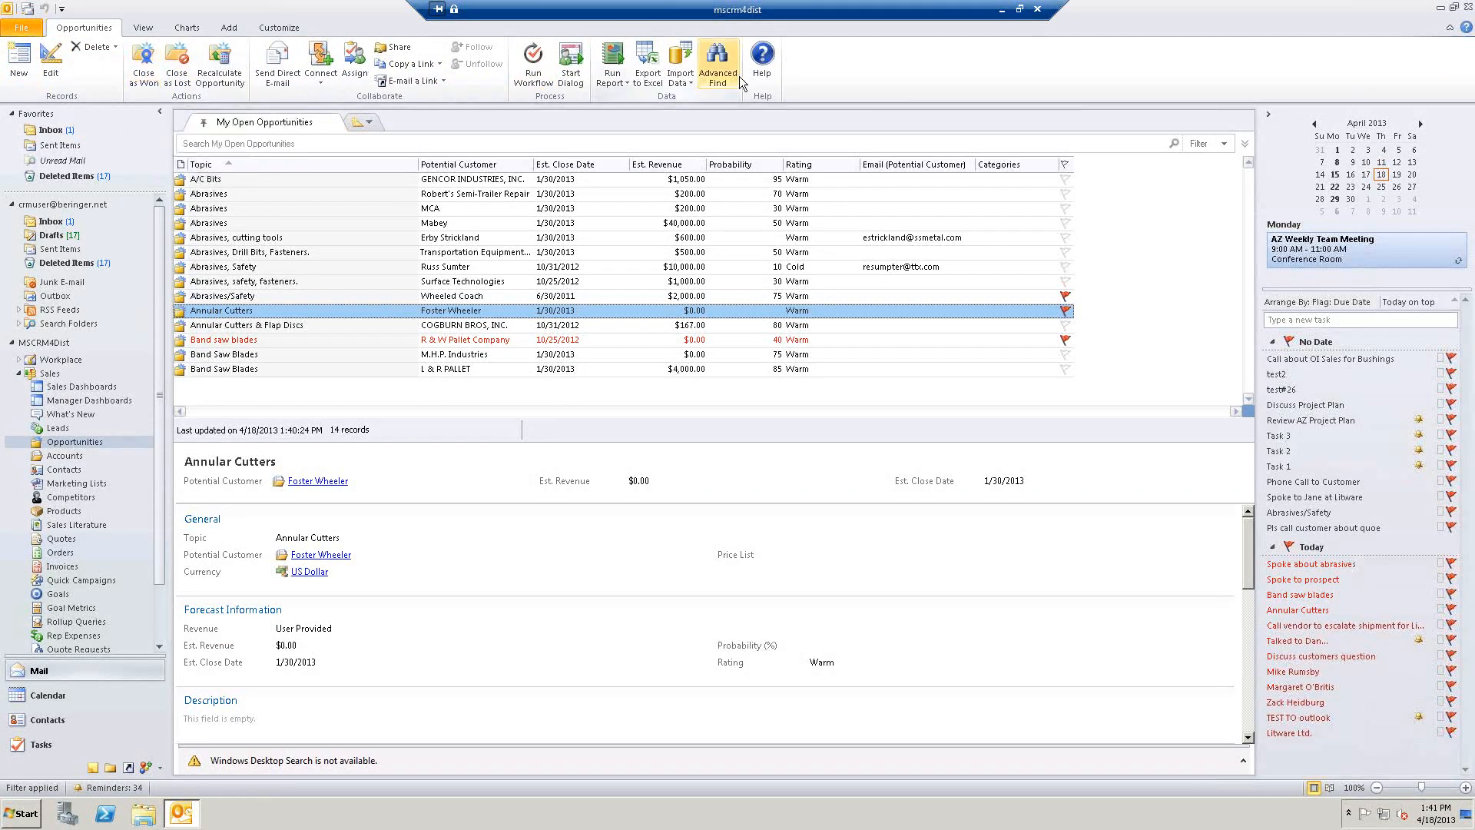
{"action": "left_click", "coordinate": [51, 129]}
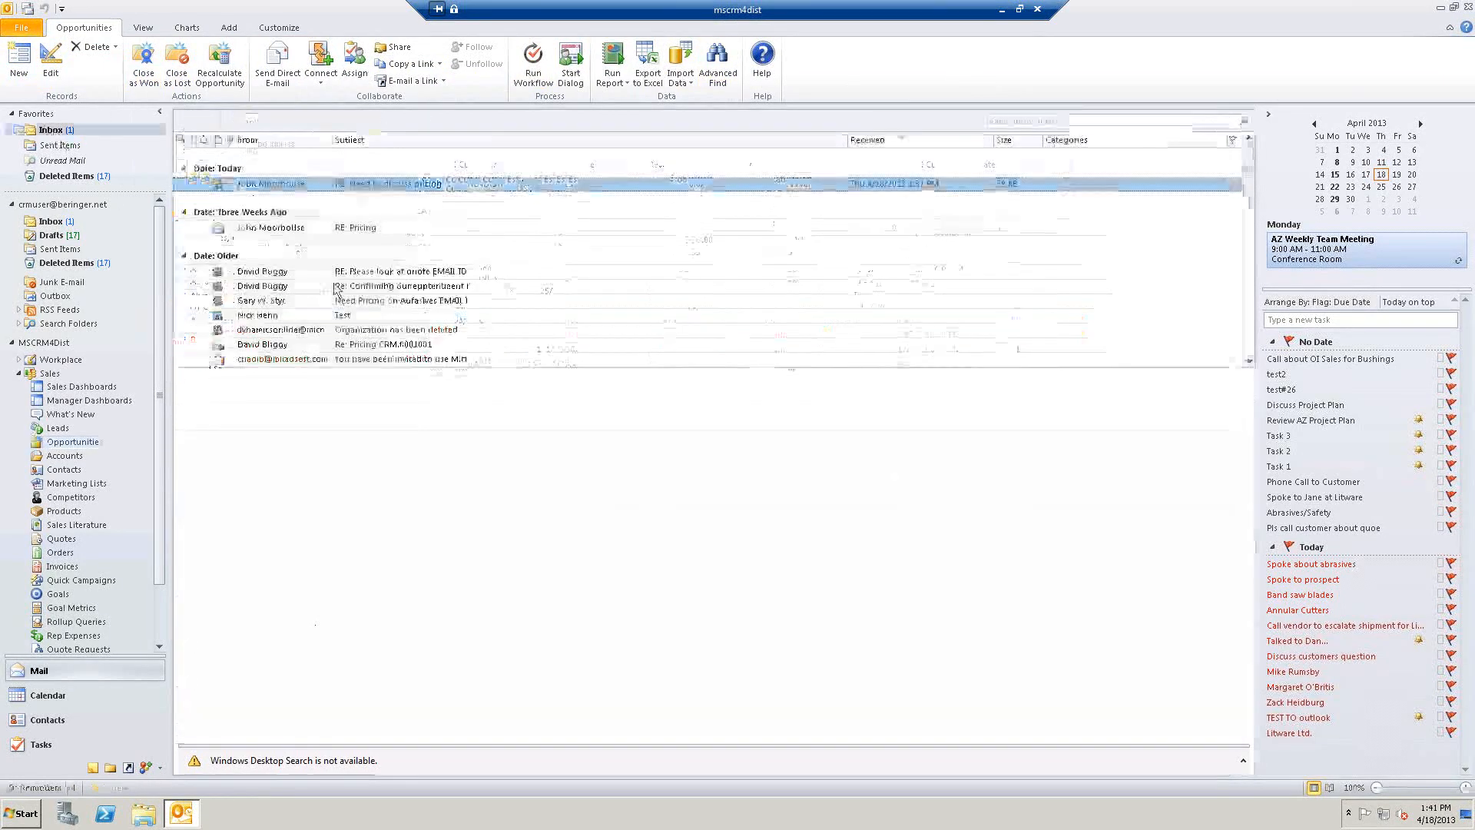
{"action": "left_click", "coordinate": [77, 444]}
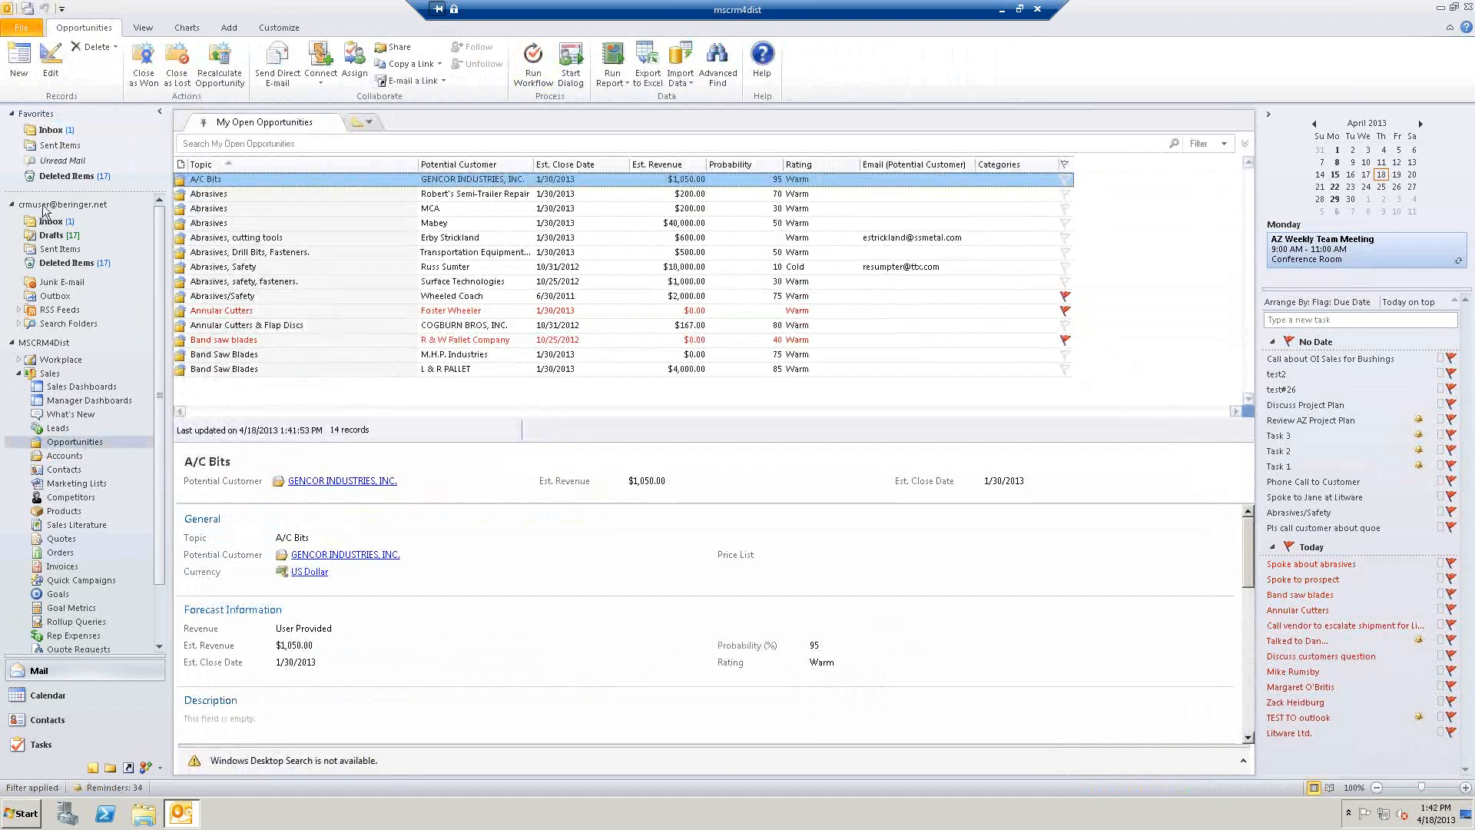
{"action": "left_click", "coordinate": [52, 130]}
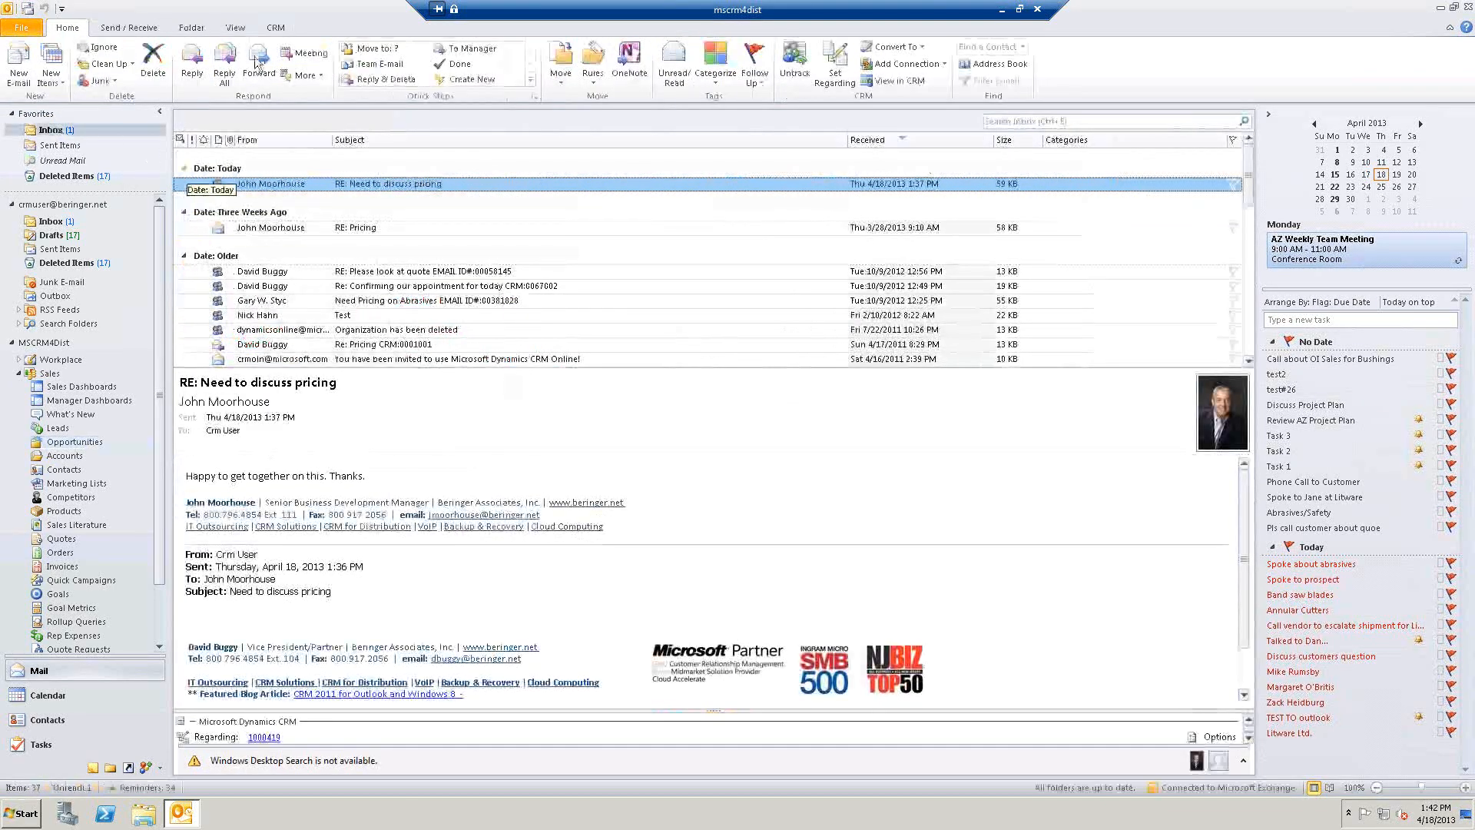
Step: Open a blank CRM lead form from the inbox, view its fields and close it without saving
{"action": "left_click", "coordinate": [274, 29]}
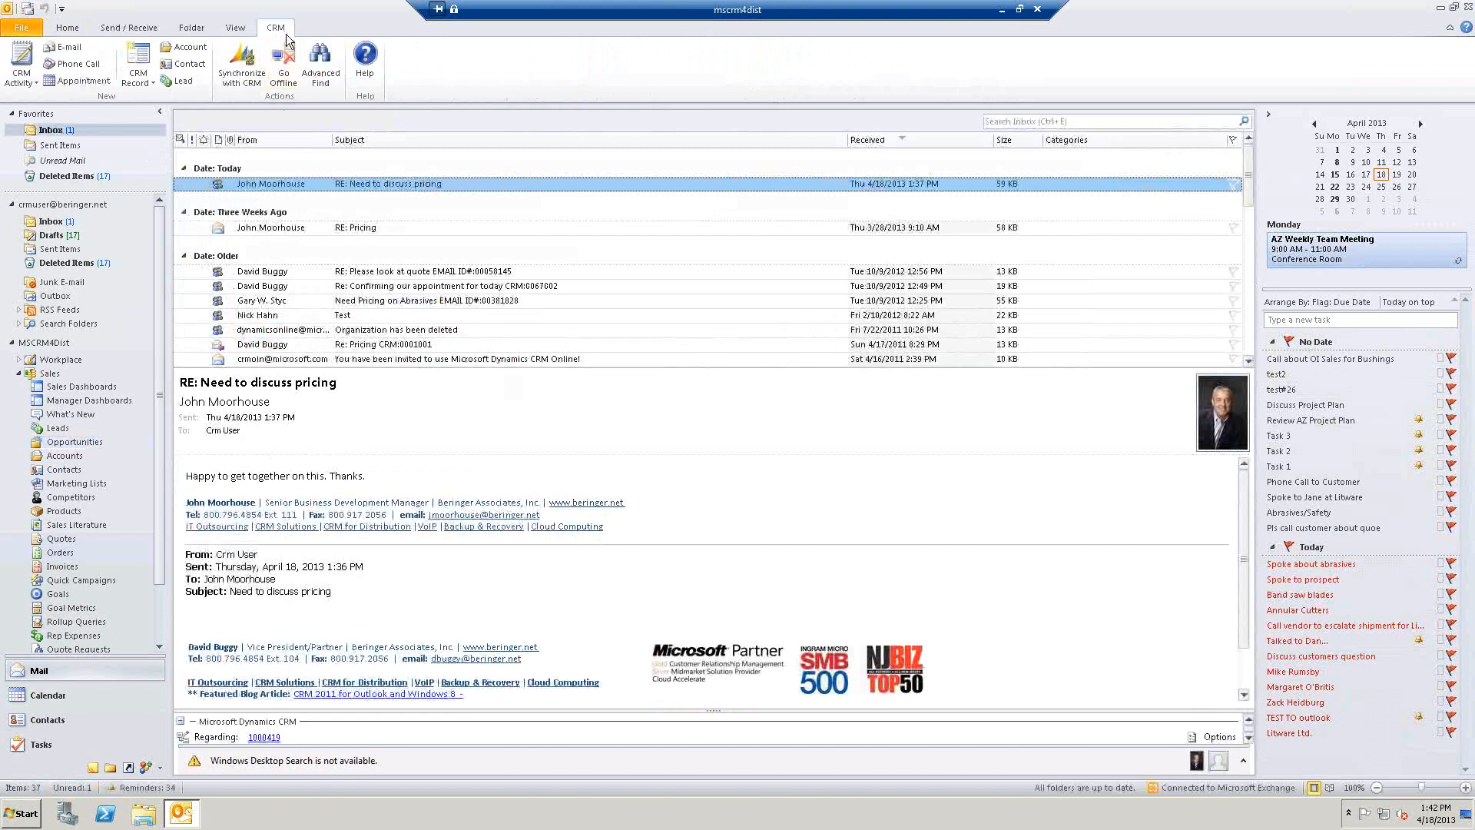
{"action": "left_click", "coordinate": [145, 80]}
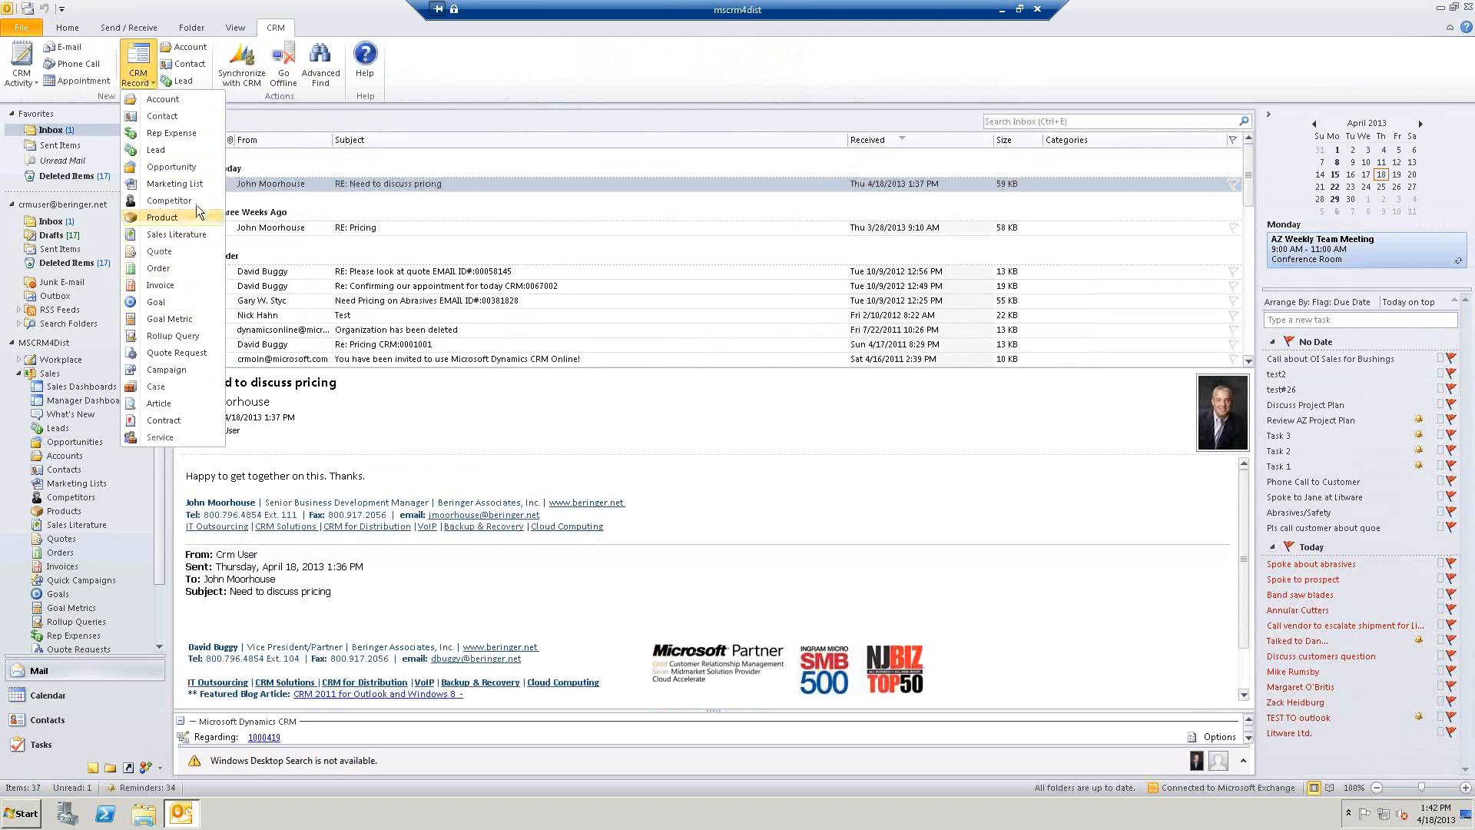
{"action": "left_click", "coordinate": [158, 150]}
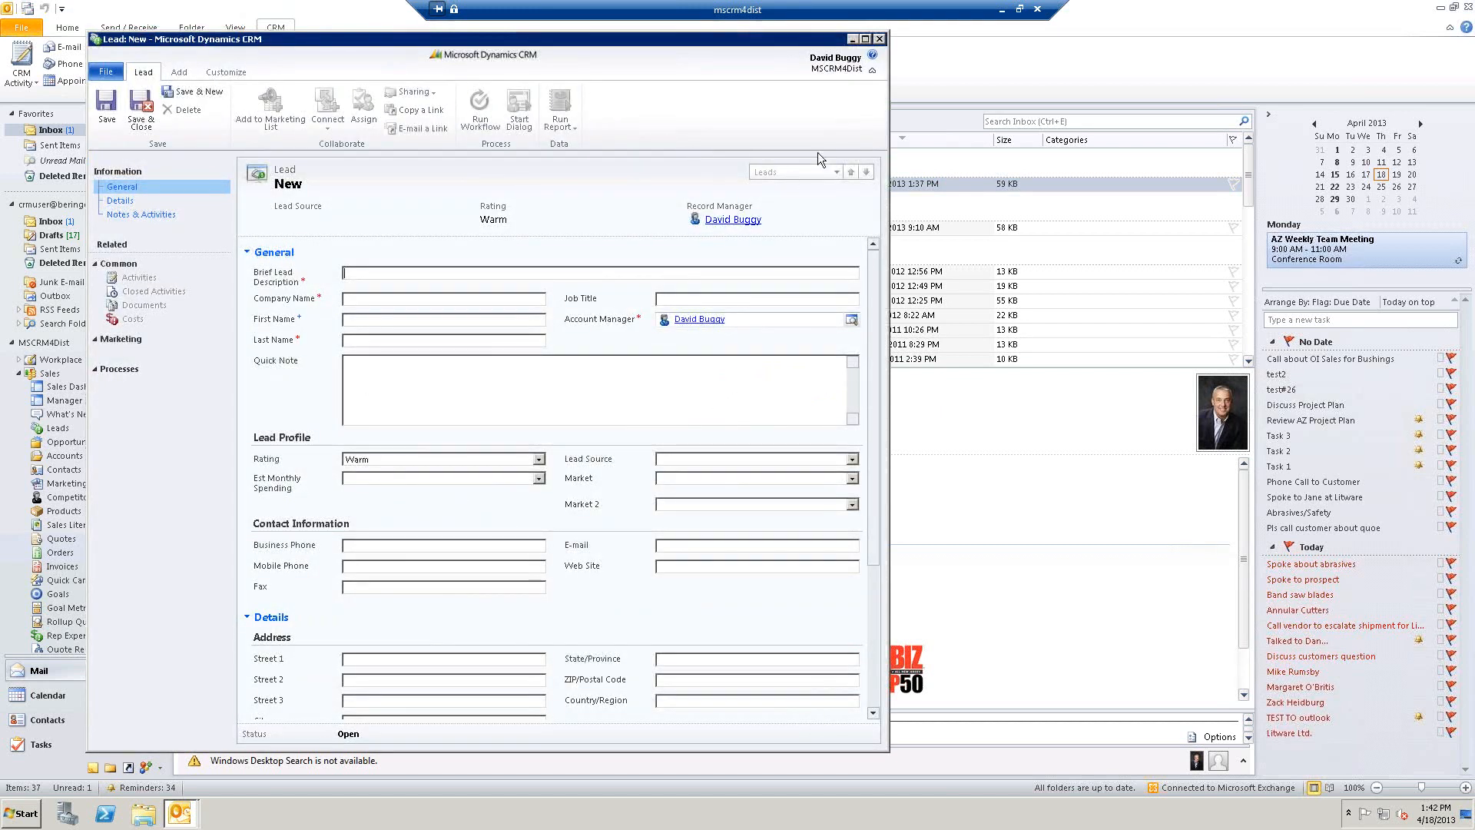
{"action": "left_click", "coordinate": [878, 39]}
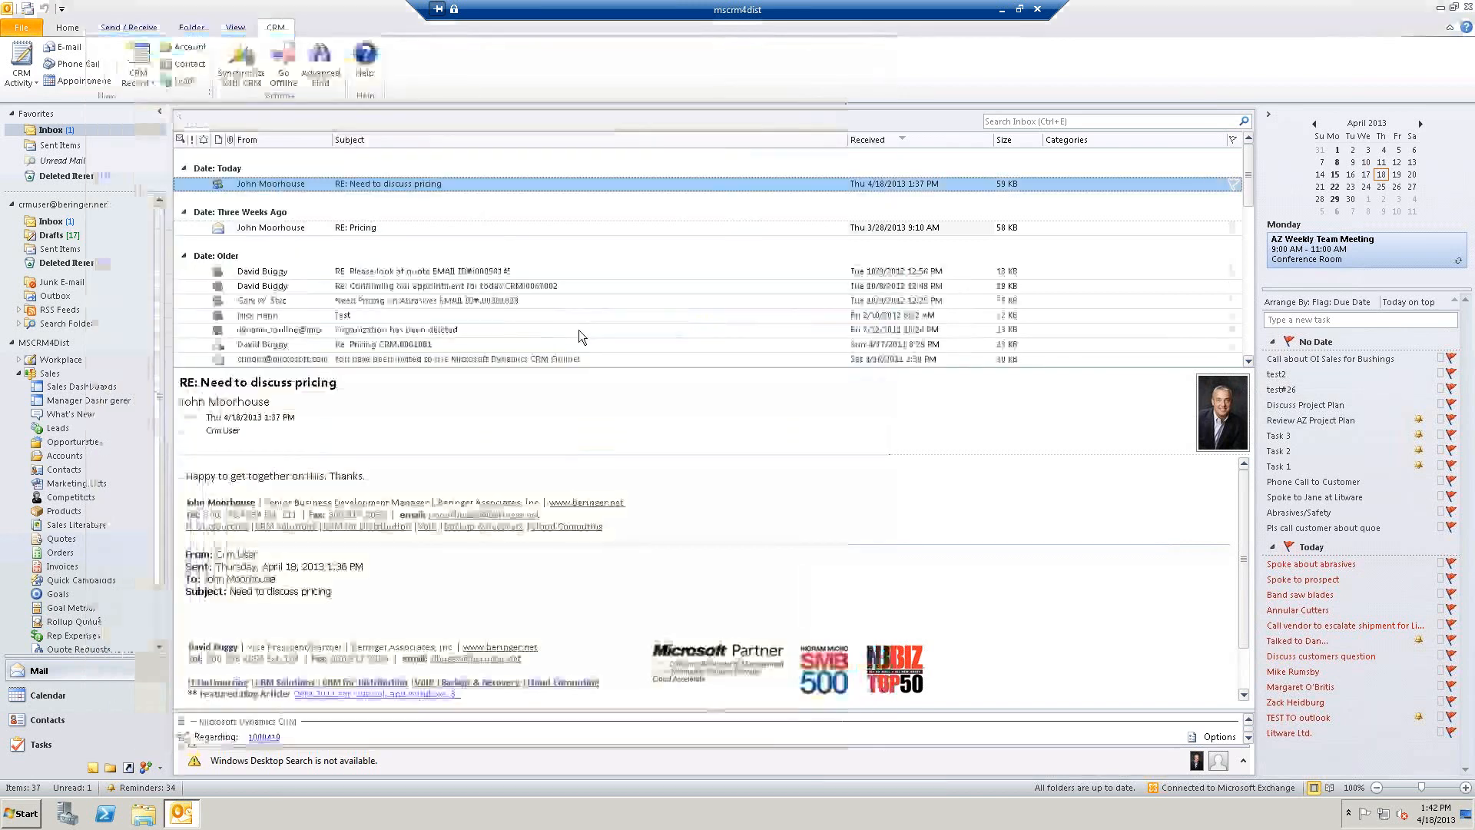
Step: Open the received e-mail "RE: Pricing" and track it in CRM
{"action": "left_click", "coordinate": [426, 226]}
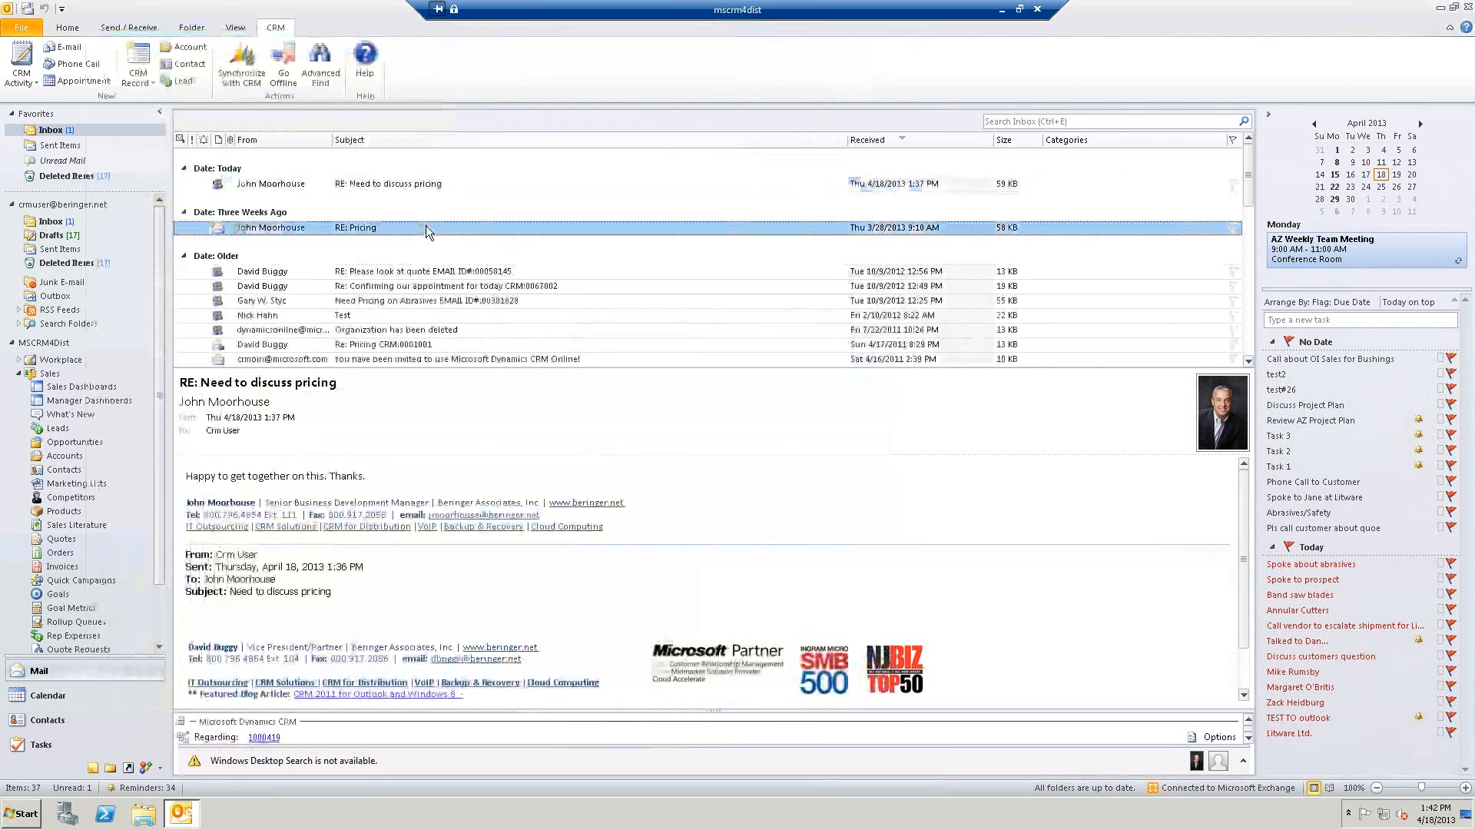
{"action": "double_click", "coordinate": [430, 228]}
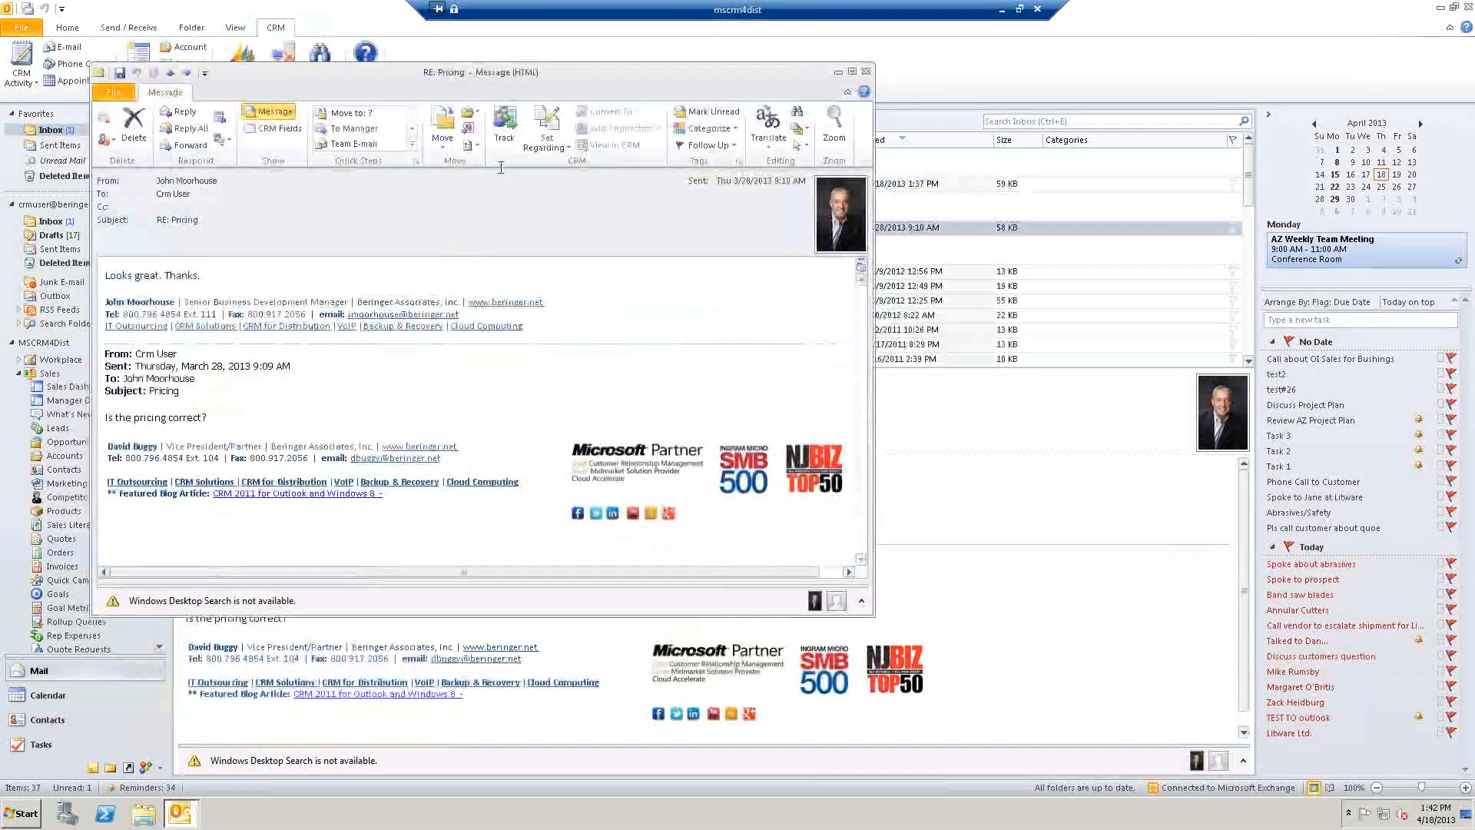
{"action": "left_click", "coordinate": [504, 127]}
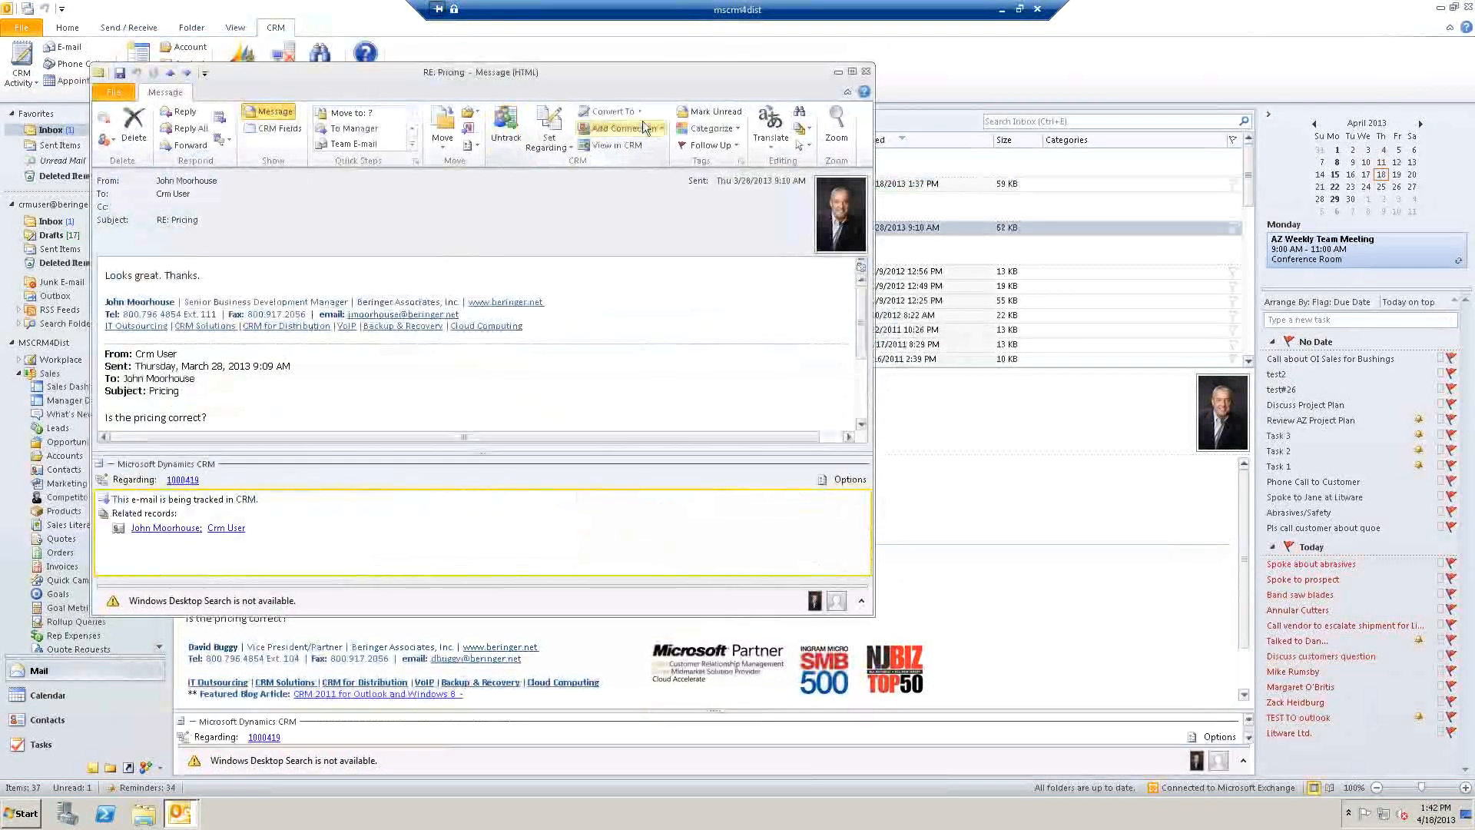
Step: Inspect the details for converting the "RE: Pricing" e-mail to a lead, cancel the conversion and close the message
{"action": "left_click", "coordinate": [639, 112]}
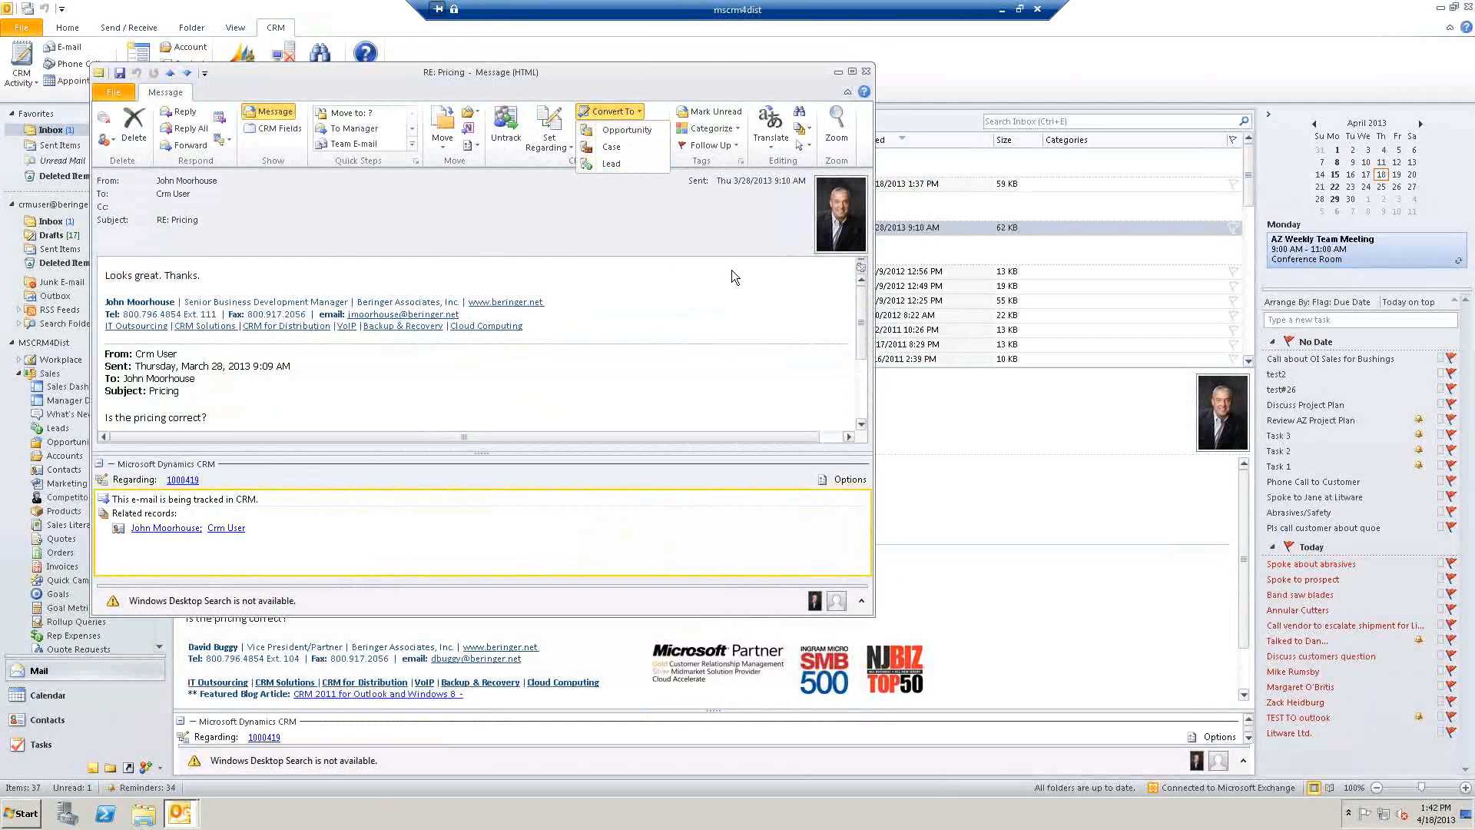
{"action": "left_click", "coordinate": [613, 164]}
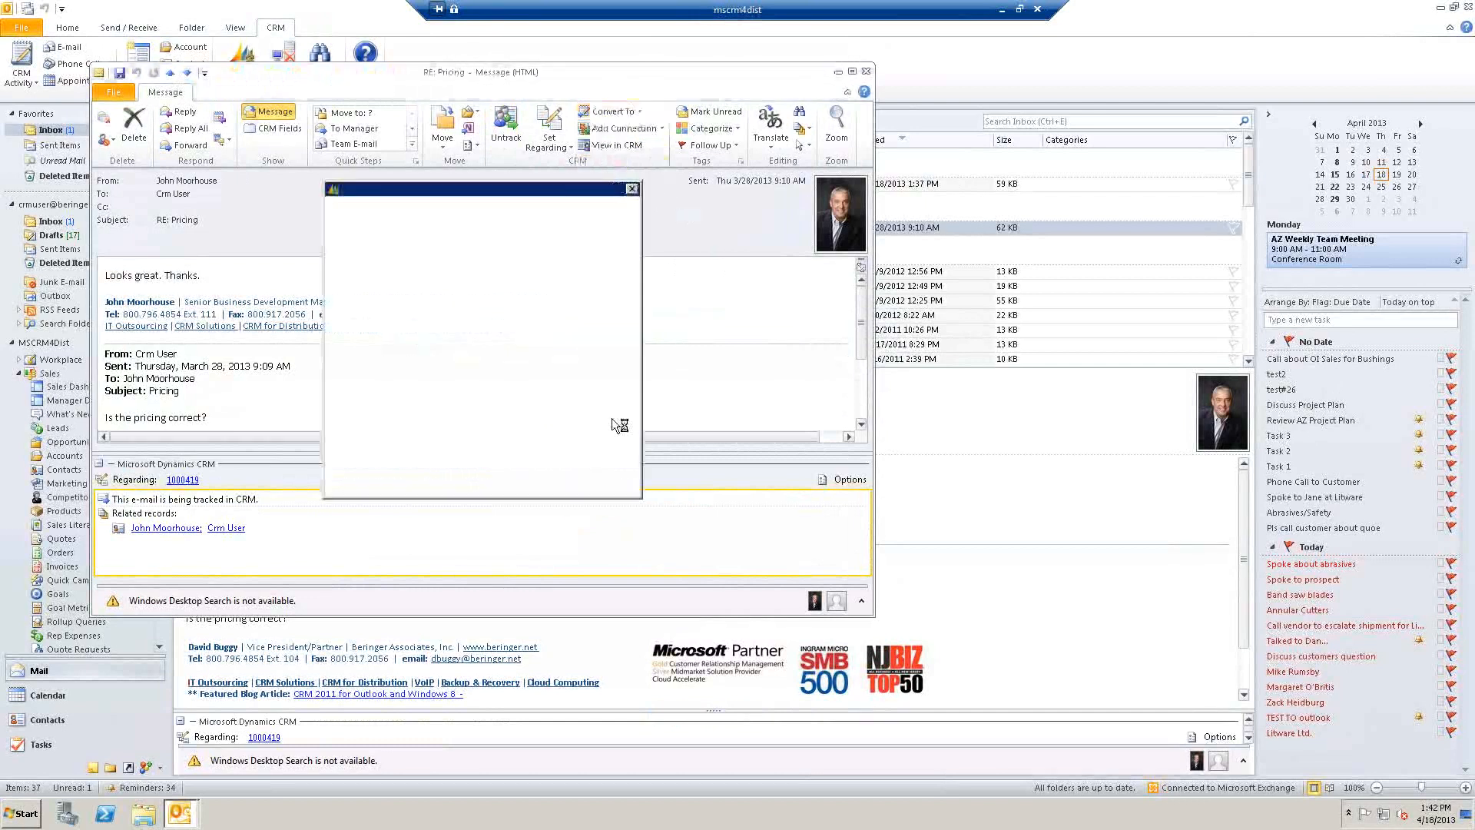
{"action": "left_click_drag", "start_coordinate": [560, 294], "coordinate": [491, 295]}
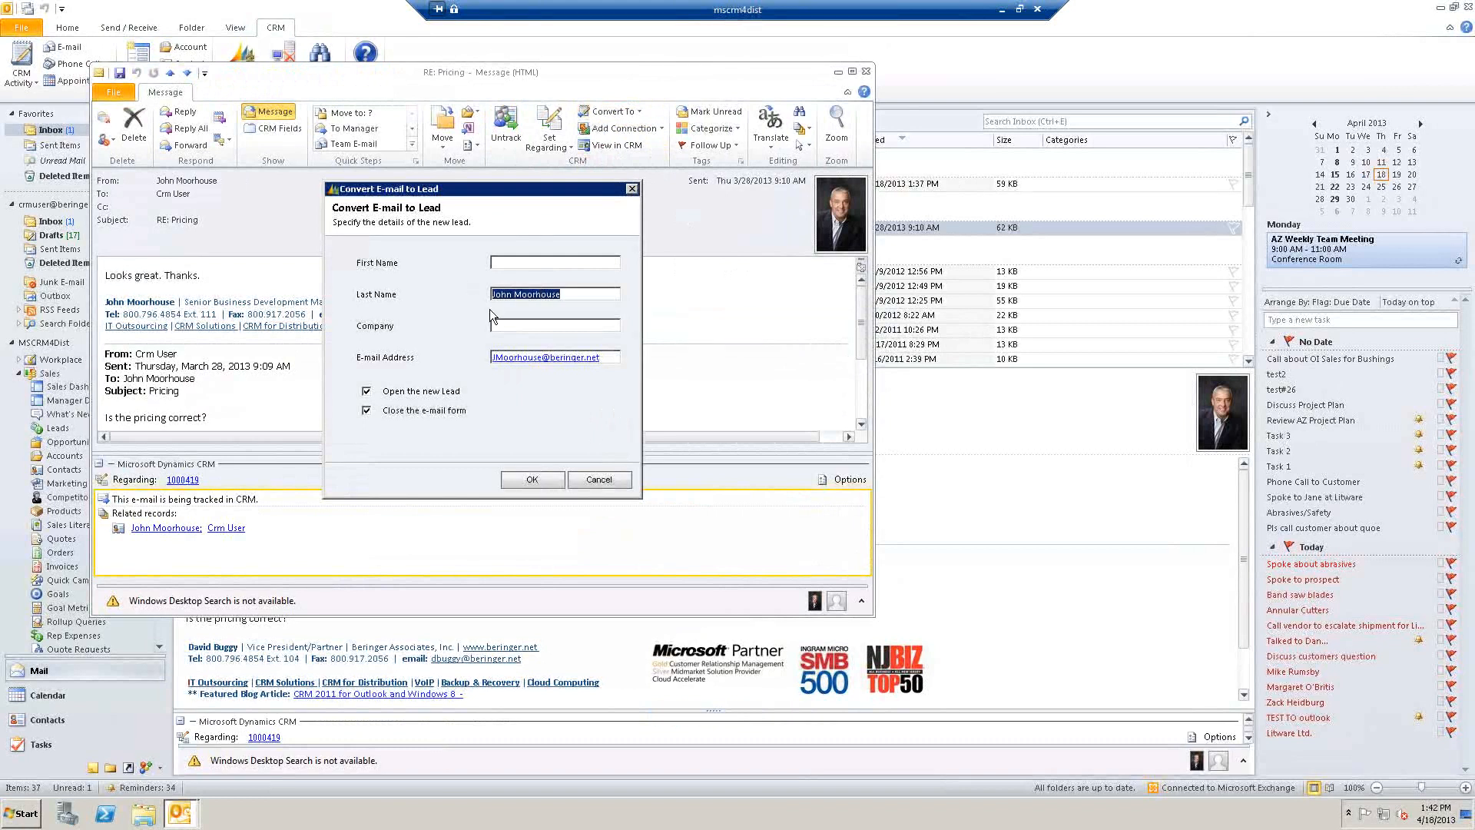
{"action": "left_click", "coordinate": [598, 481]}
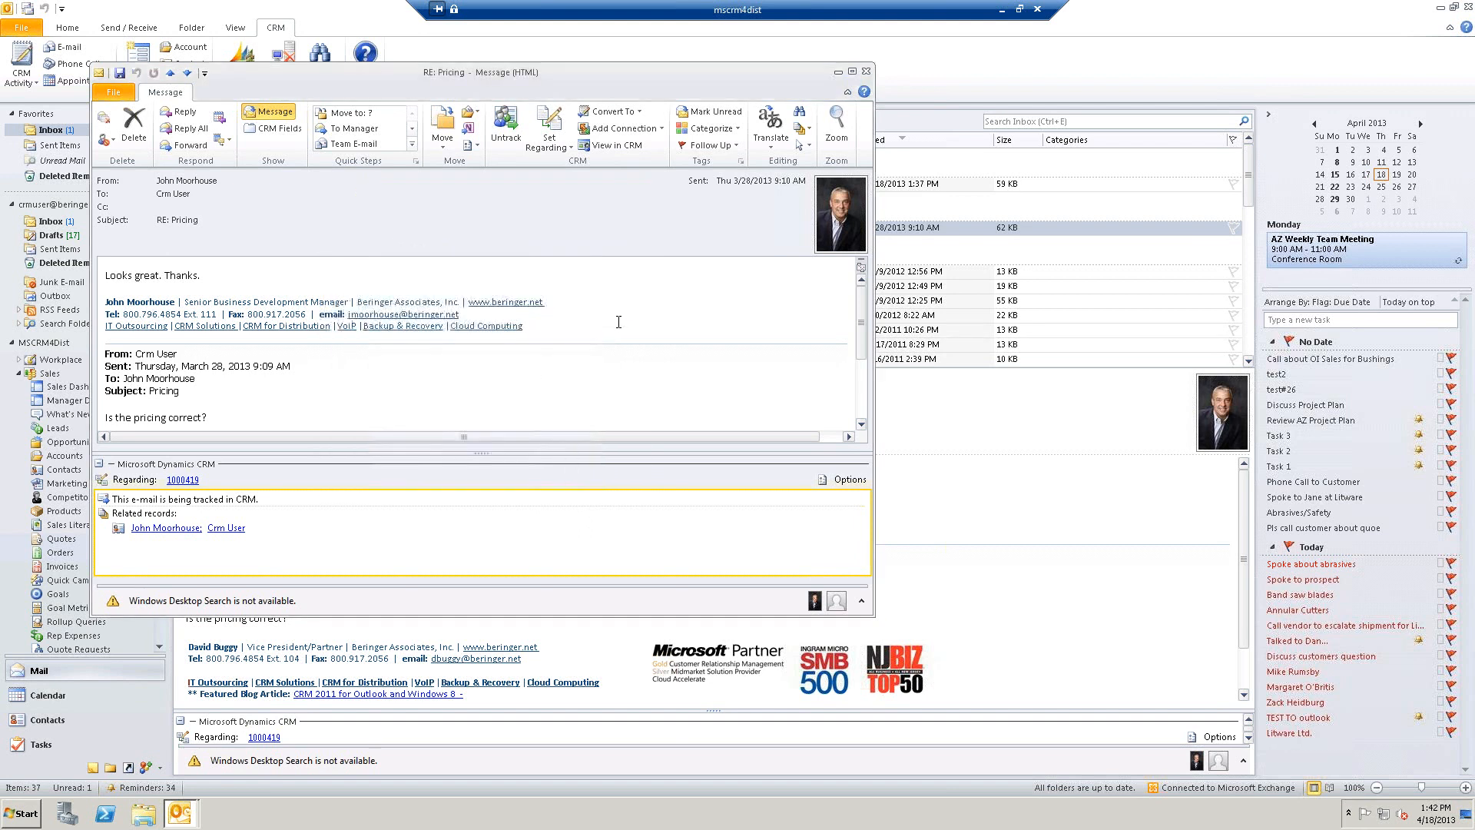
{"action": "left_click", "coordinate": [866, 71]}
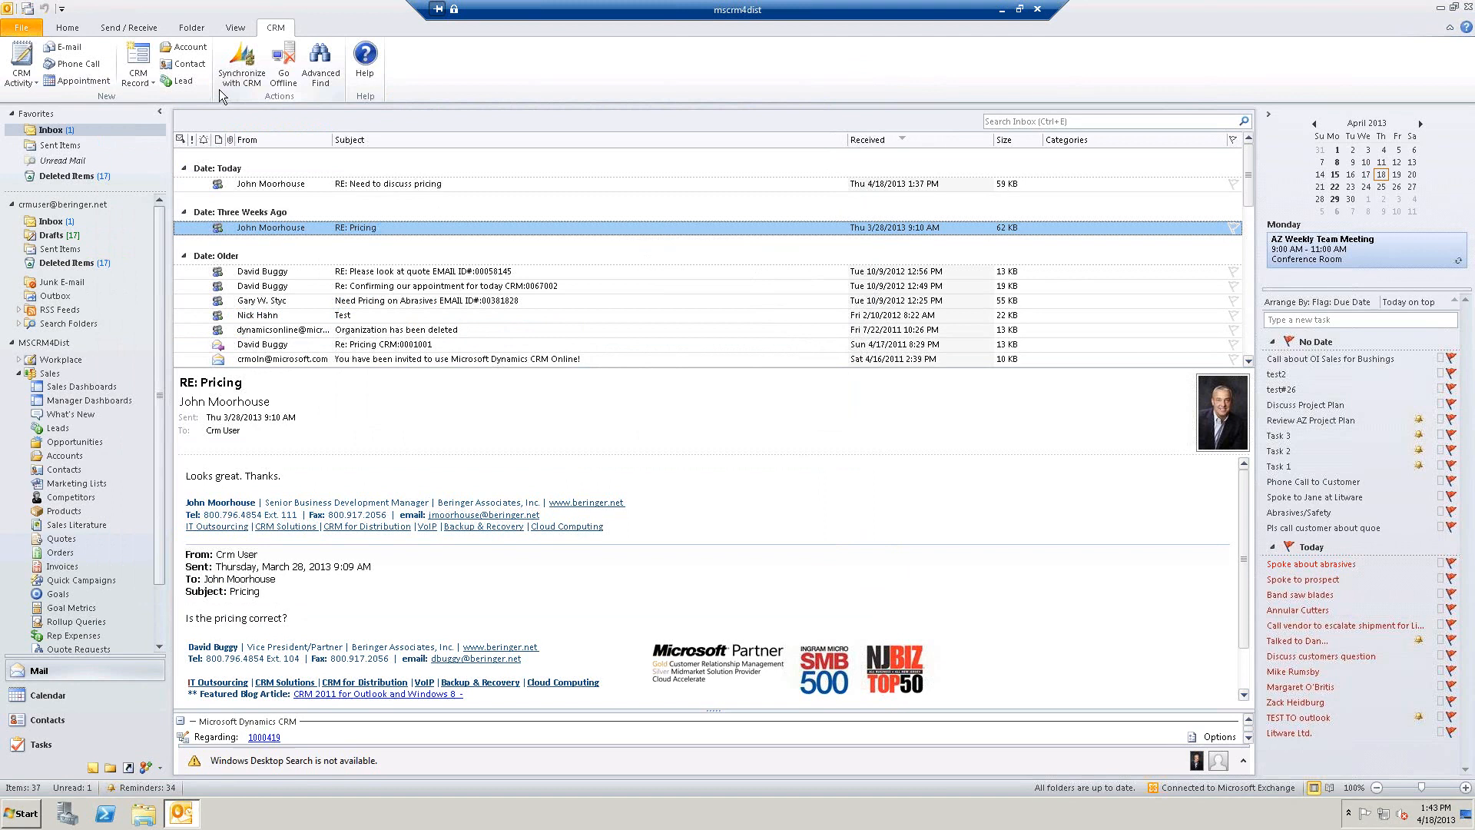
Step: Open the list of opportunities and display the chart pane beside it
{"action": "left_click", "coordinate": [56, 444]}
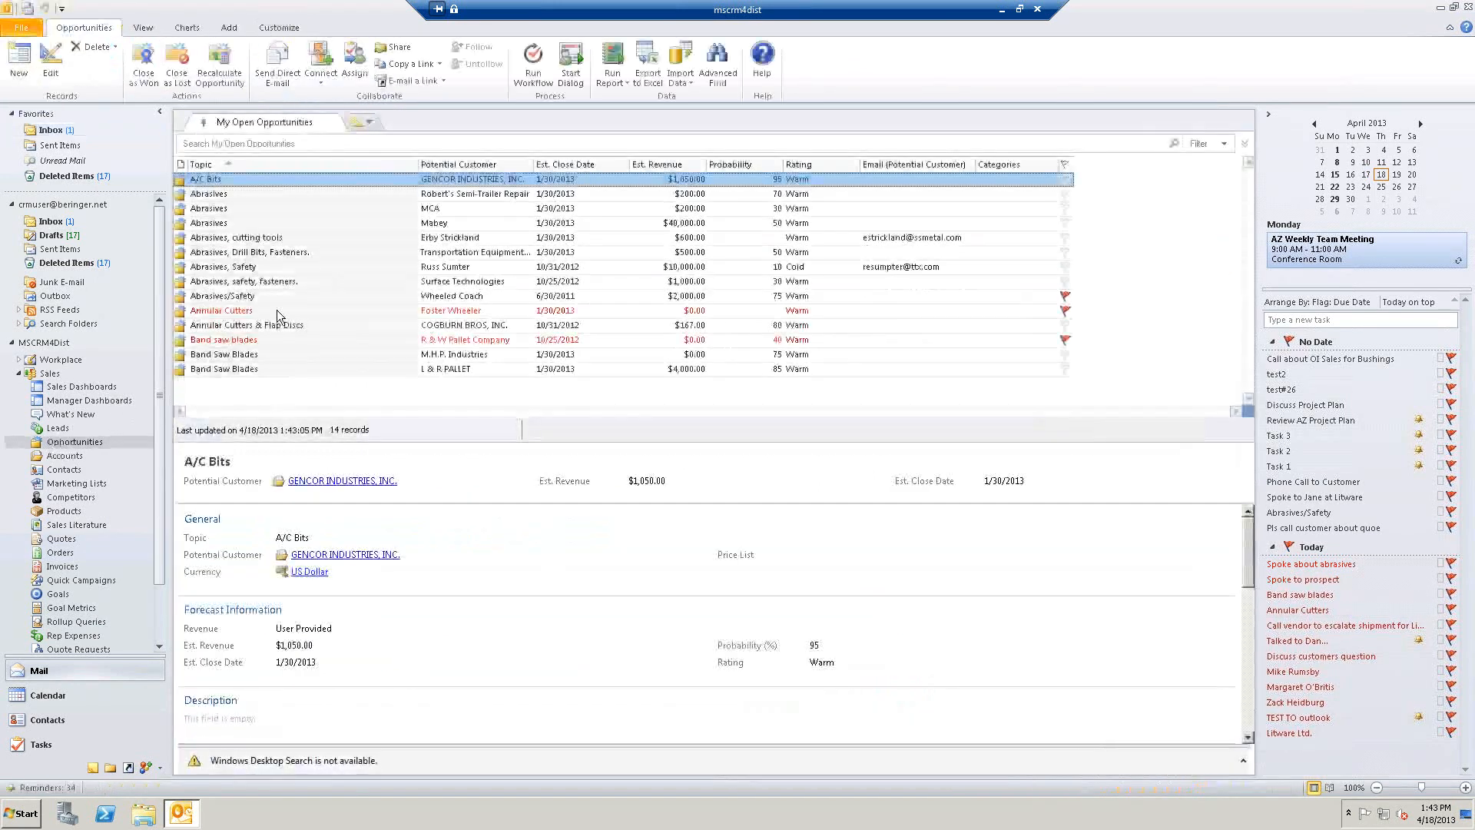
{"action": "left_click", "coordinate": [179, 29]}
{"action": "left_click", "coordinate": [25, 83]}
{"action": "left_click", "coordinate": [35, 106]}
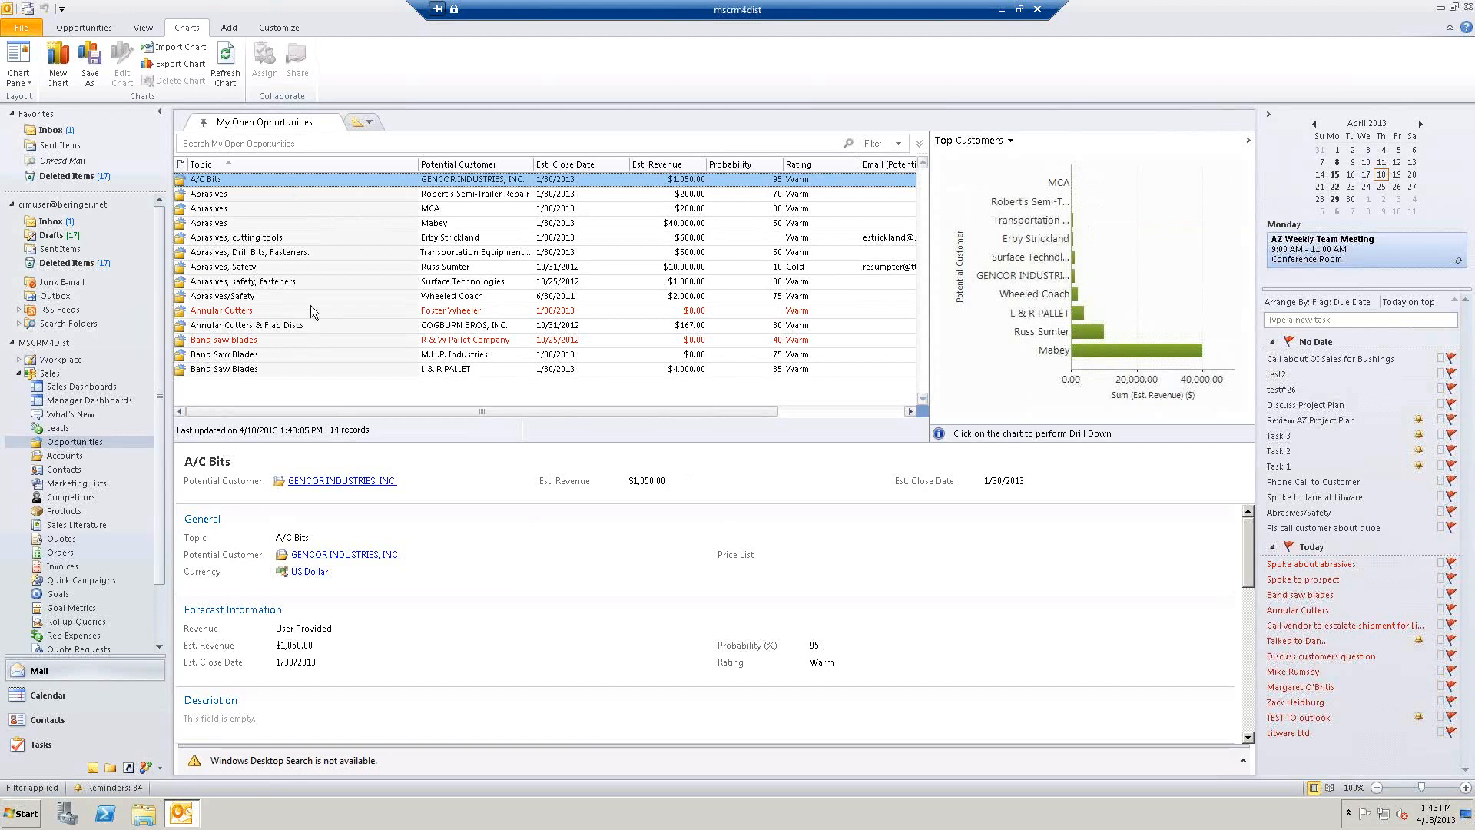
Step: Switch the opportunities chart to Sales Pipeline for viewing, then return it to Top Customers
{"action": "left_click", "coordinate": [1011, 142]}
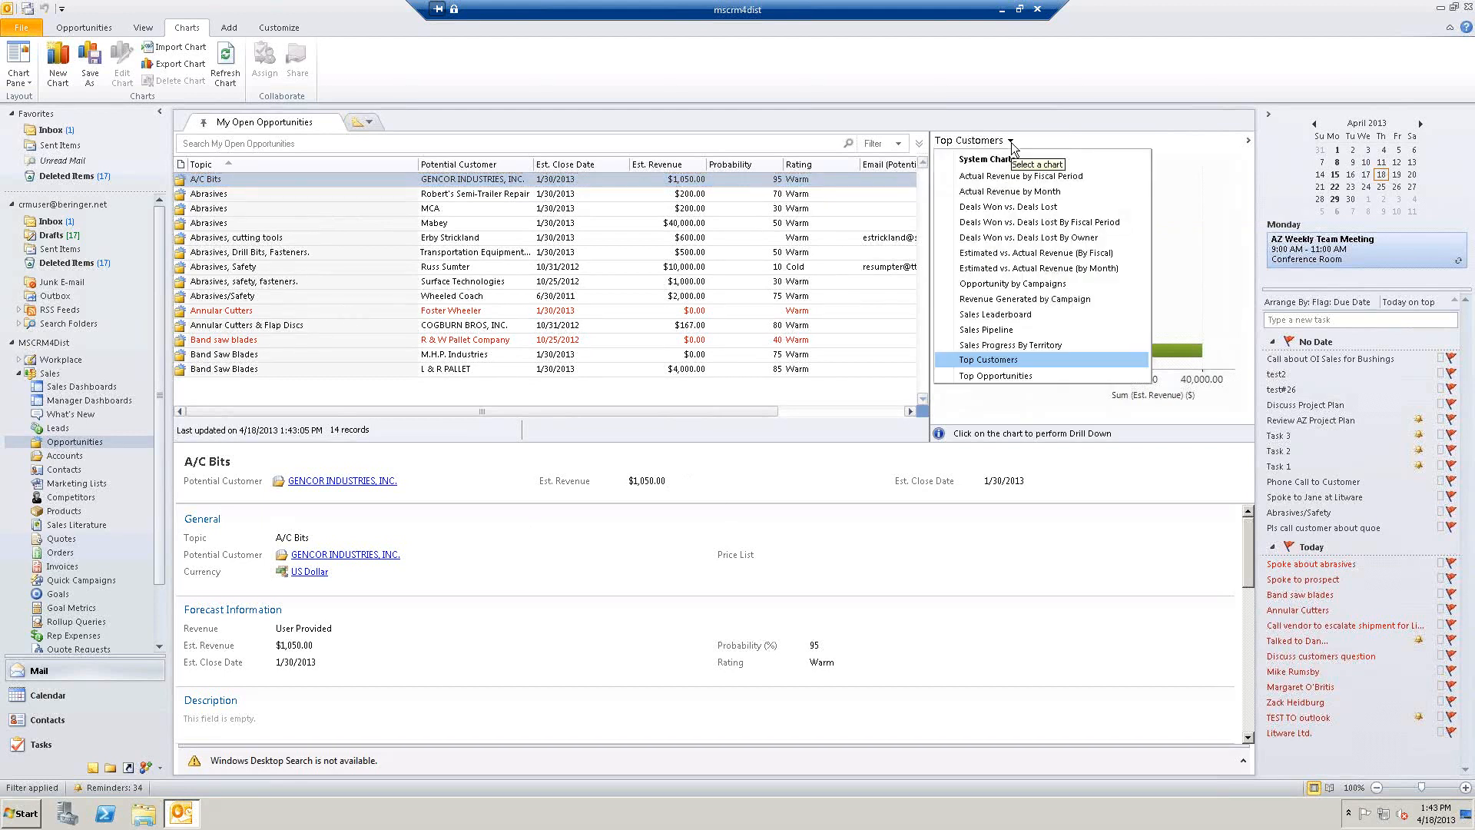
{"action": "left_click", "coordinate": [980, 331]}
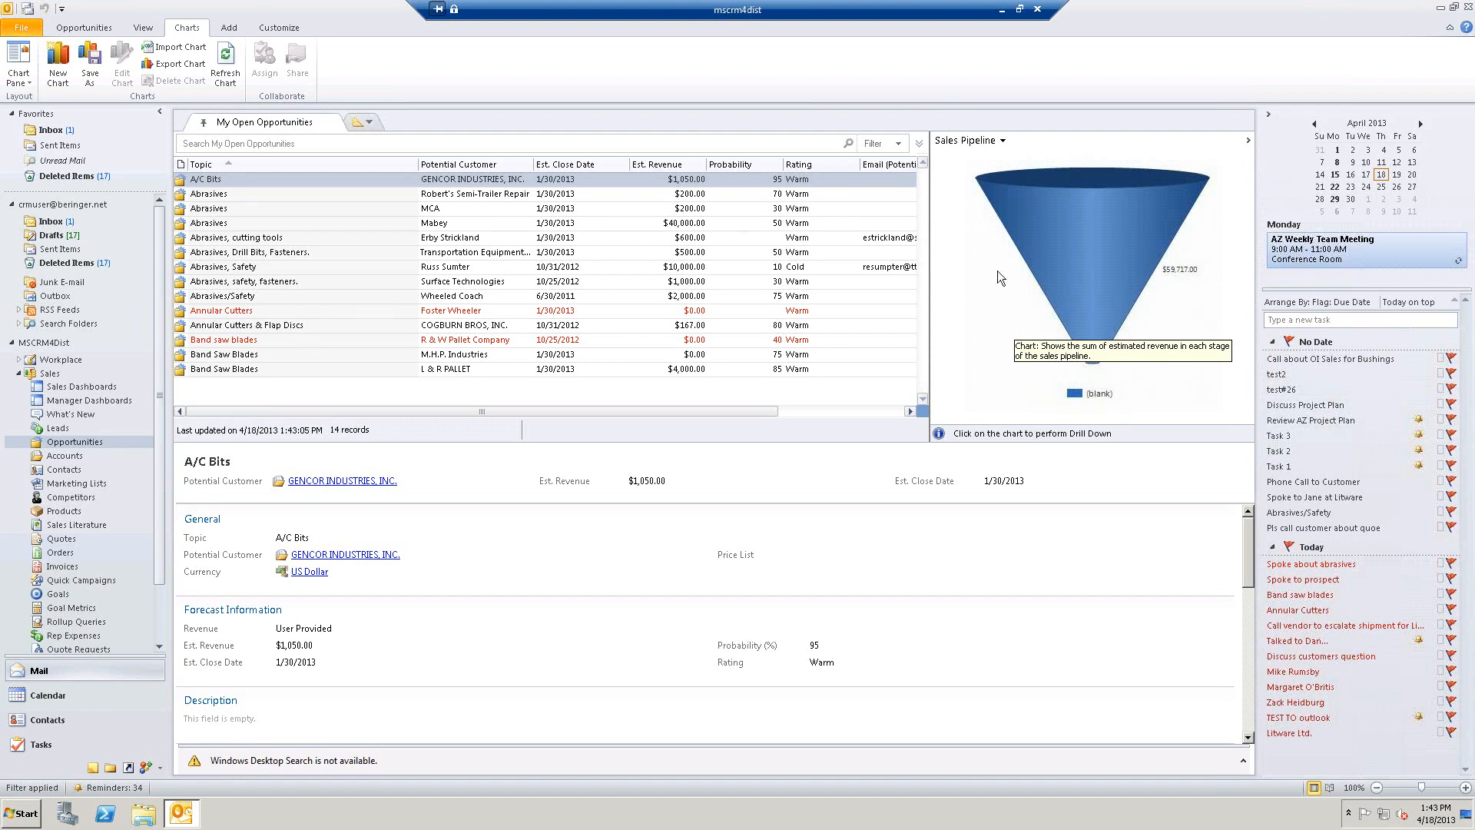
{"action": "left_click", "coordinate": [1002, 142]}
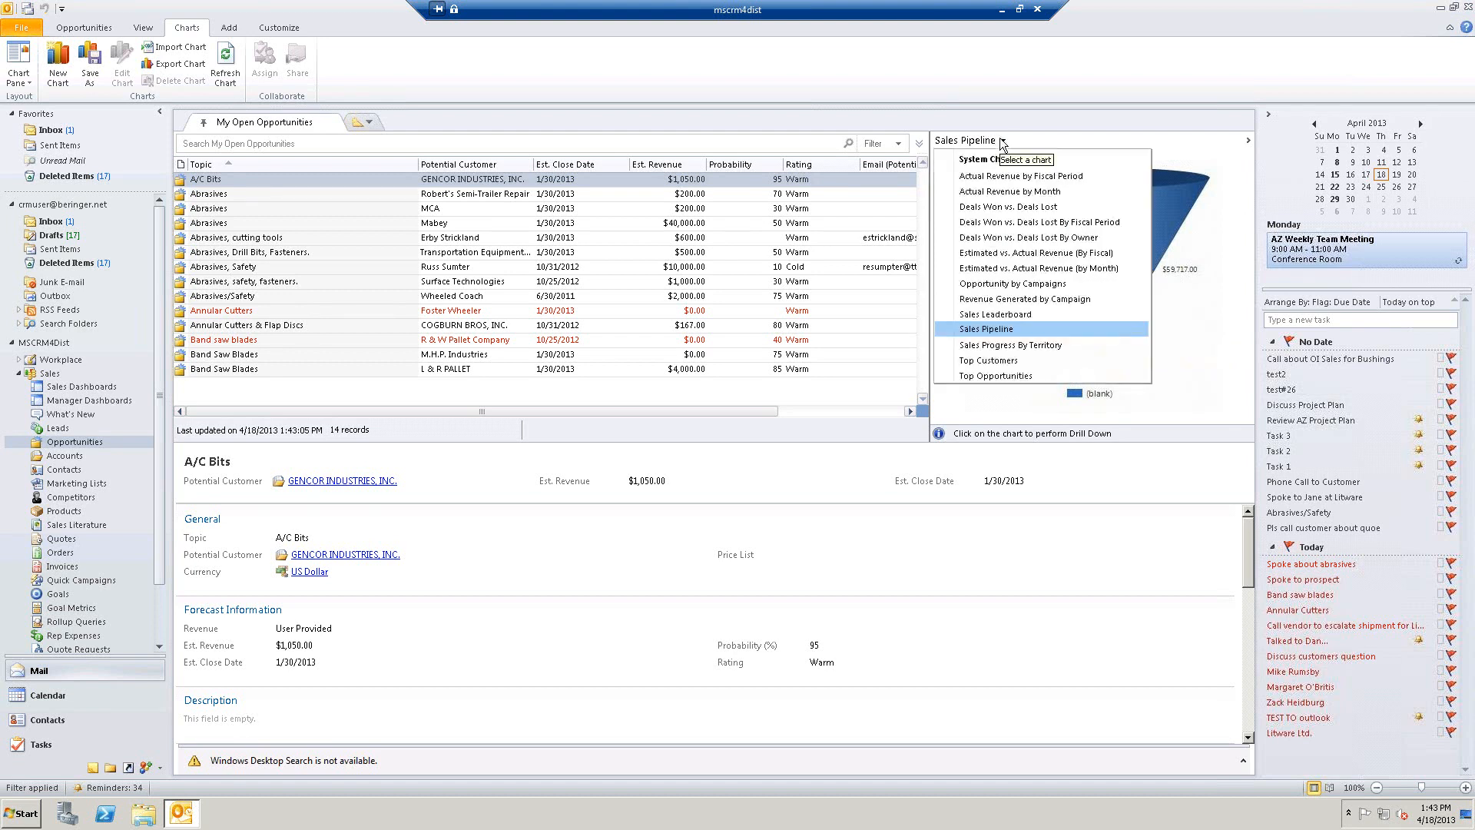
{"action": "left_click", "coordinate": [970, 360]}
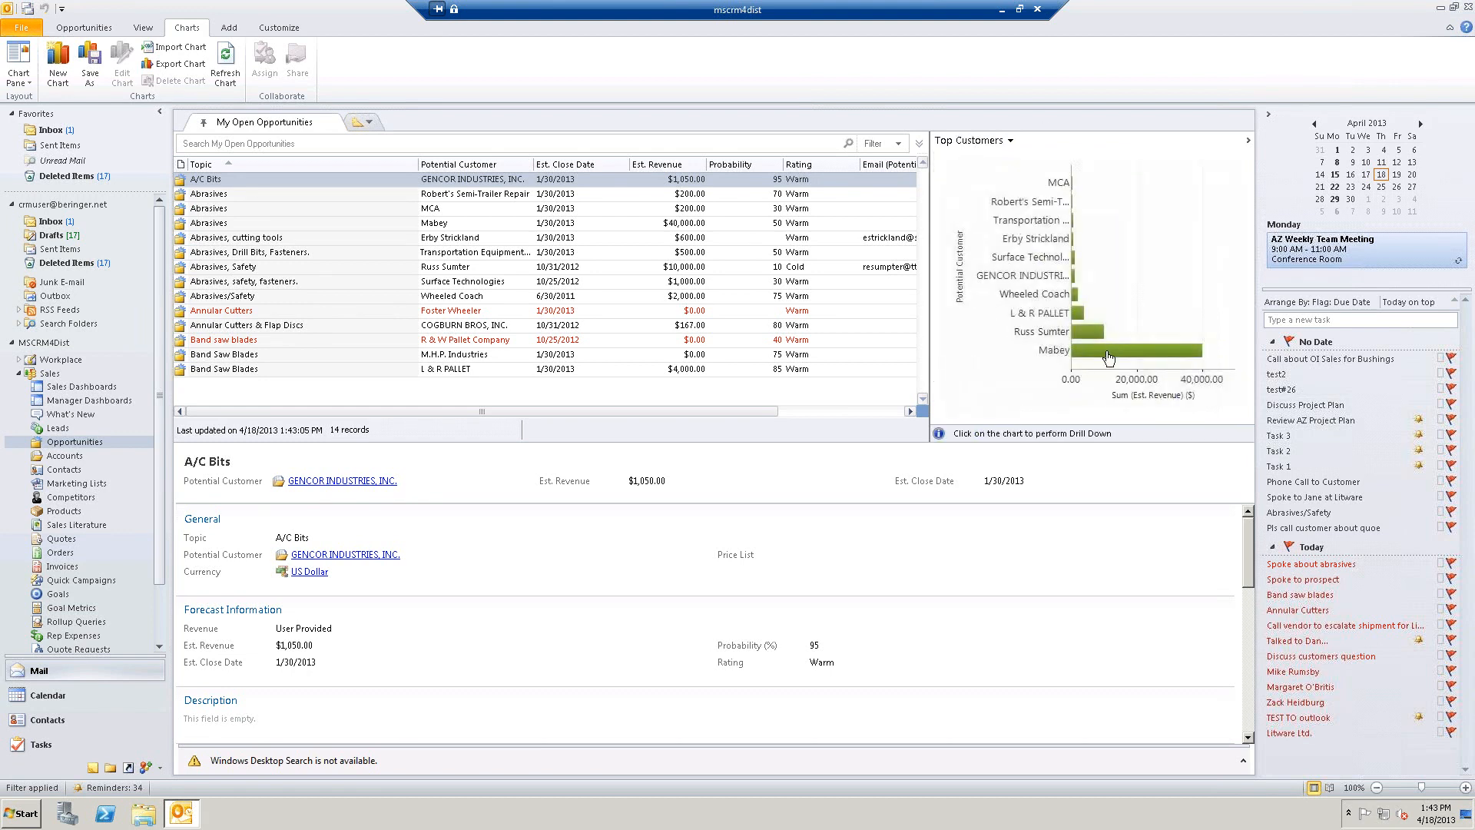
Step: Drill into the two largest customer bars of the Top Customers chart in turn, then reload the full open opportunities list
{"action": "left_click", "coordinate": [1106, 358]}
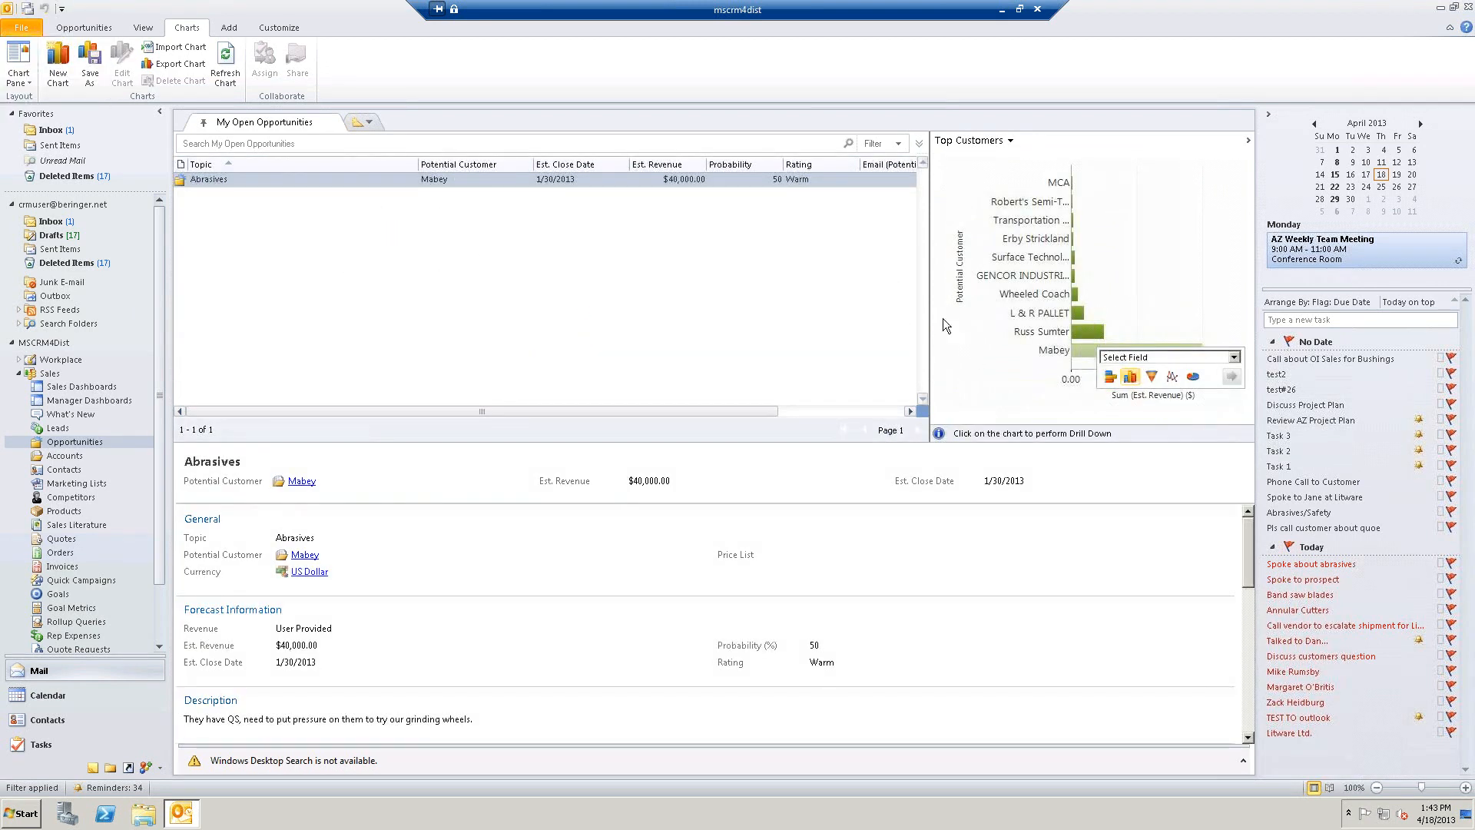
{"action": "left_click", "coordinate": [1080, 331]}
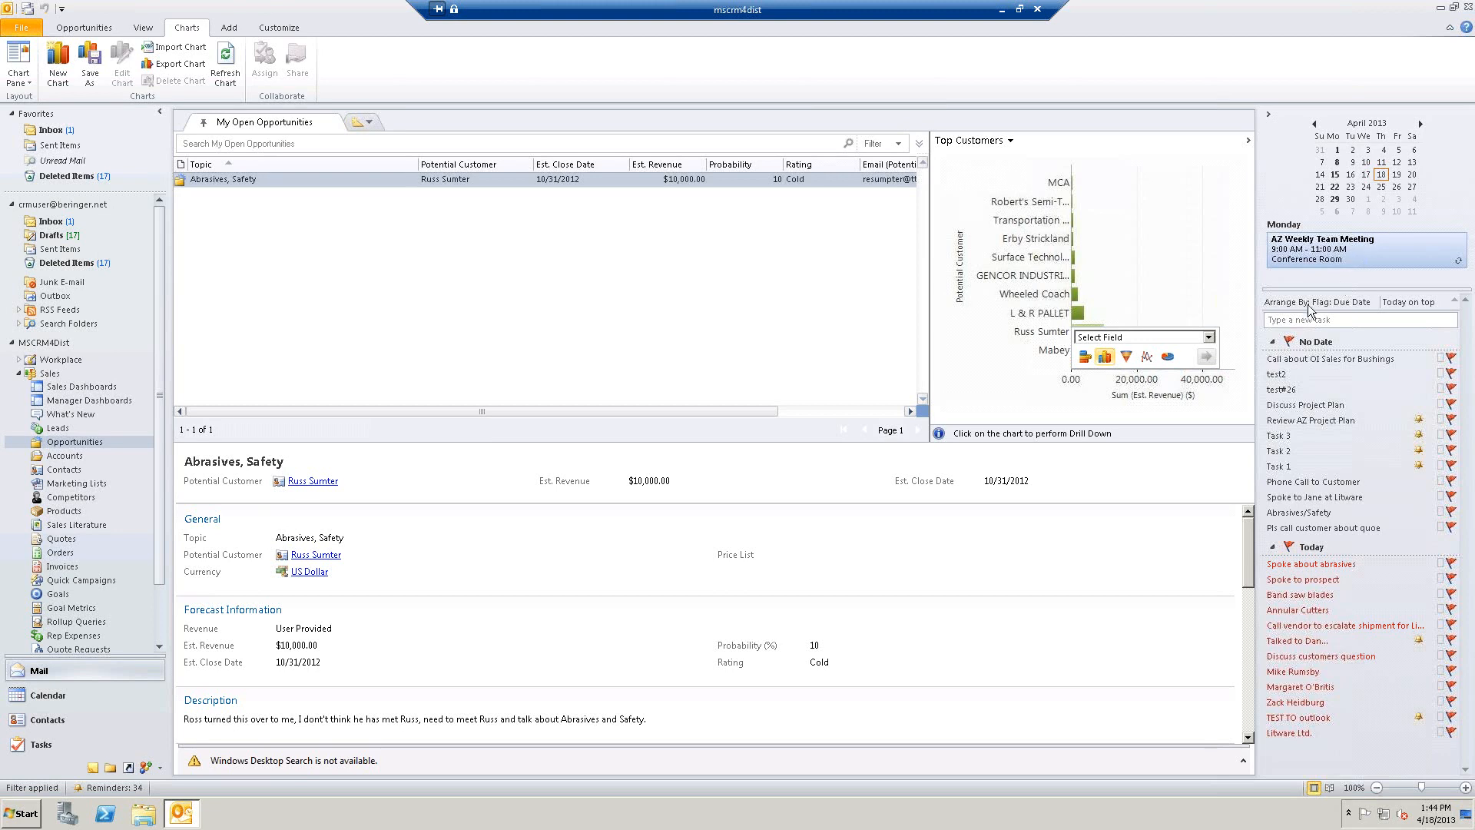
{"action": "left_click", "coordinate": [76, 443]}
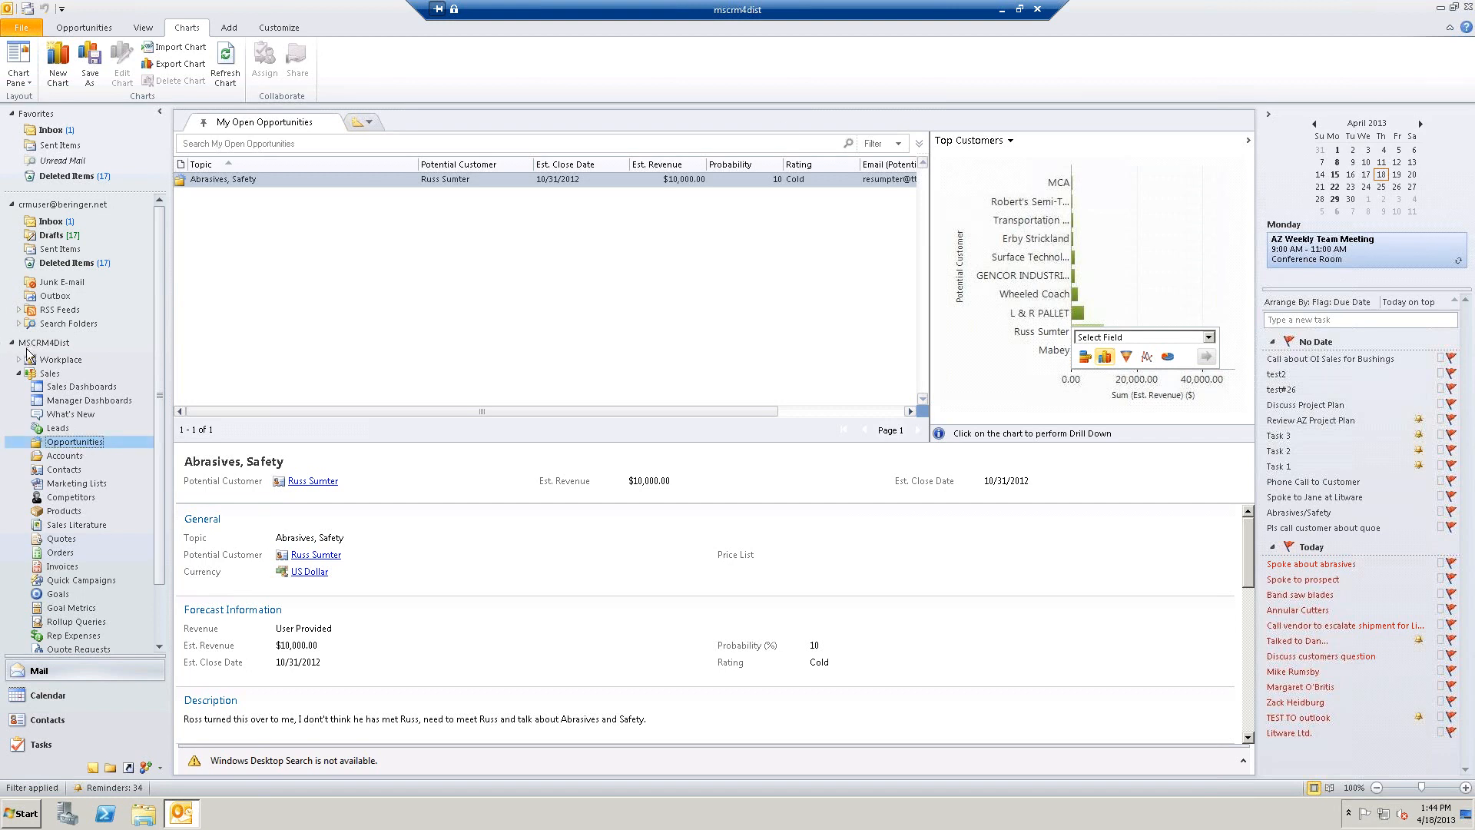
{"action": "left_click", "coordinate": [73, 442]}
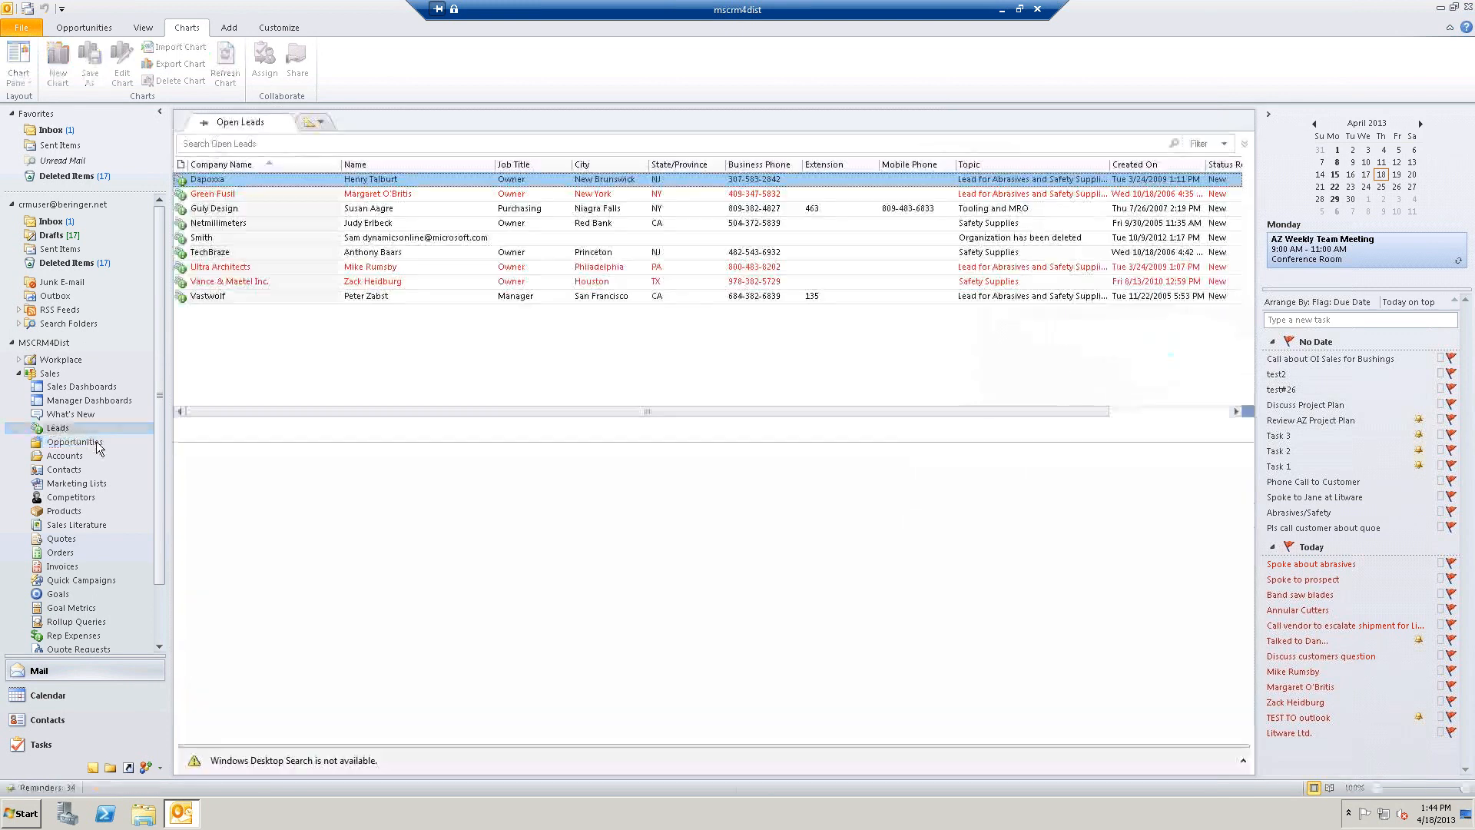
{"action": "left_click", "coordinate": [109, 431]}
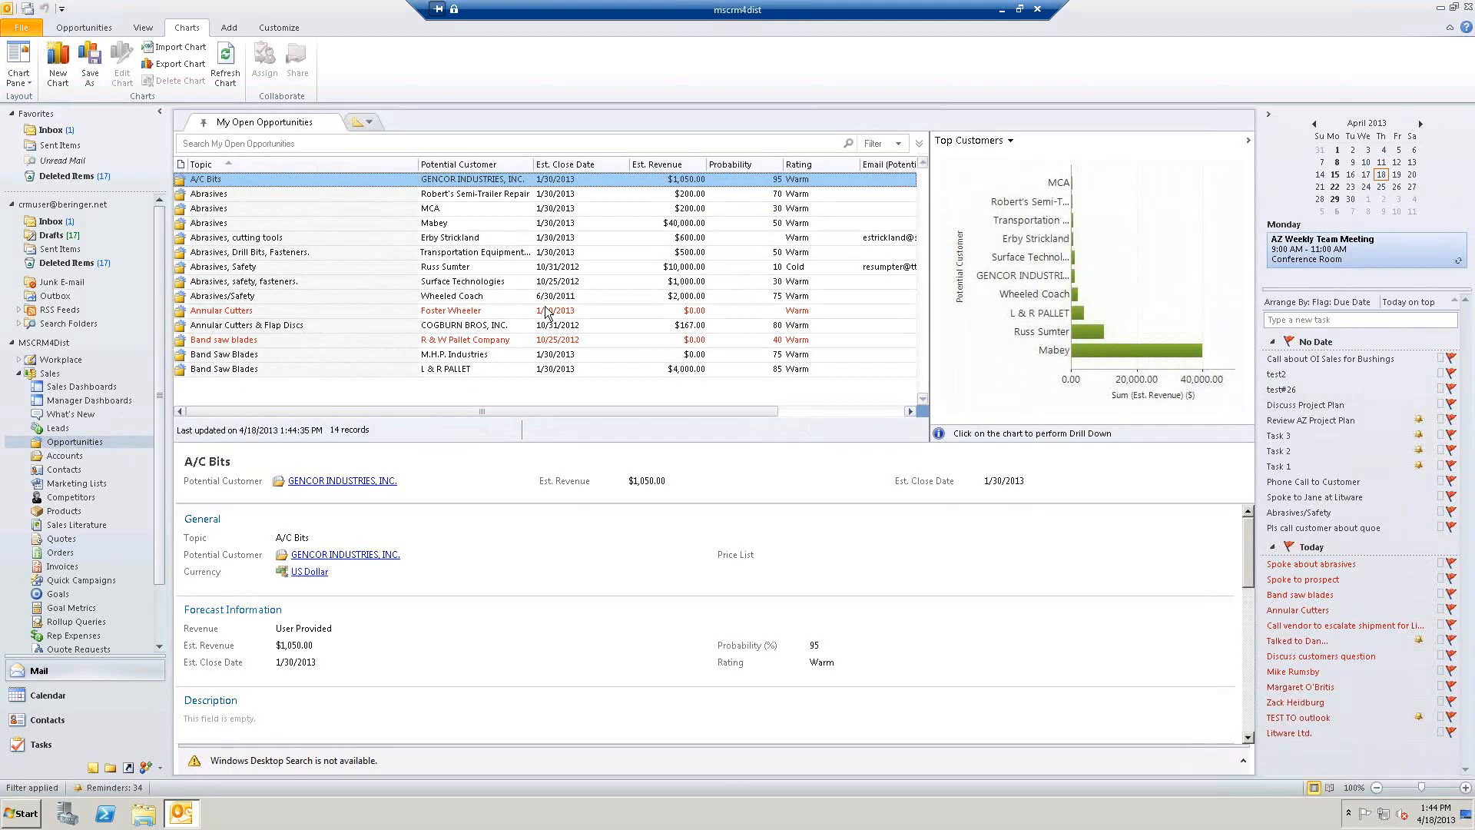
Step: Open the list of quotes and preview the RB PUMPS, RECYCLED NEW PALLETS and first RING POWER CORP. quotes
{"action": "left_click", "coordinate": [62, 539]}
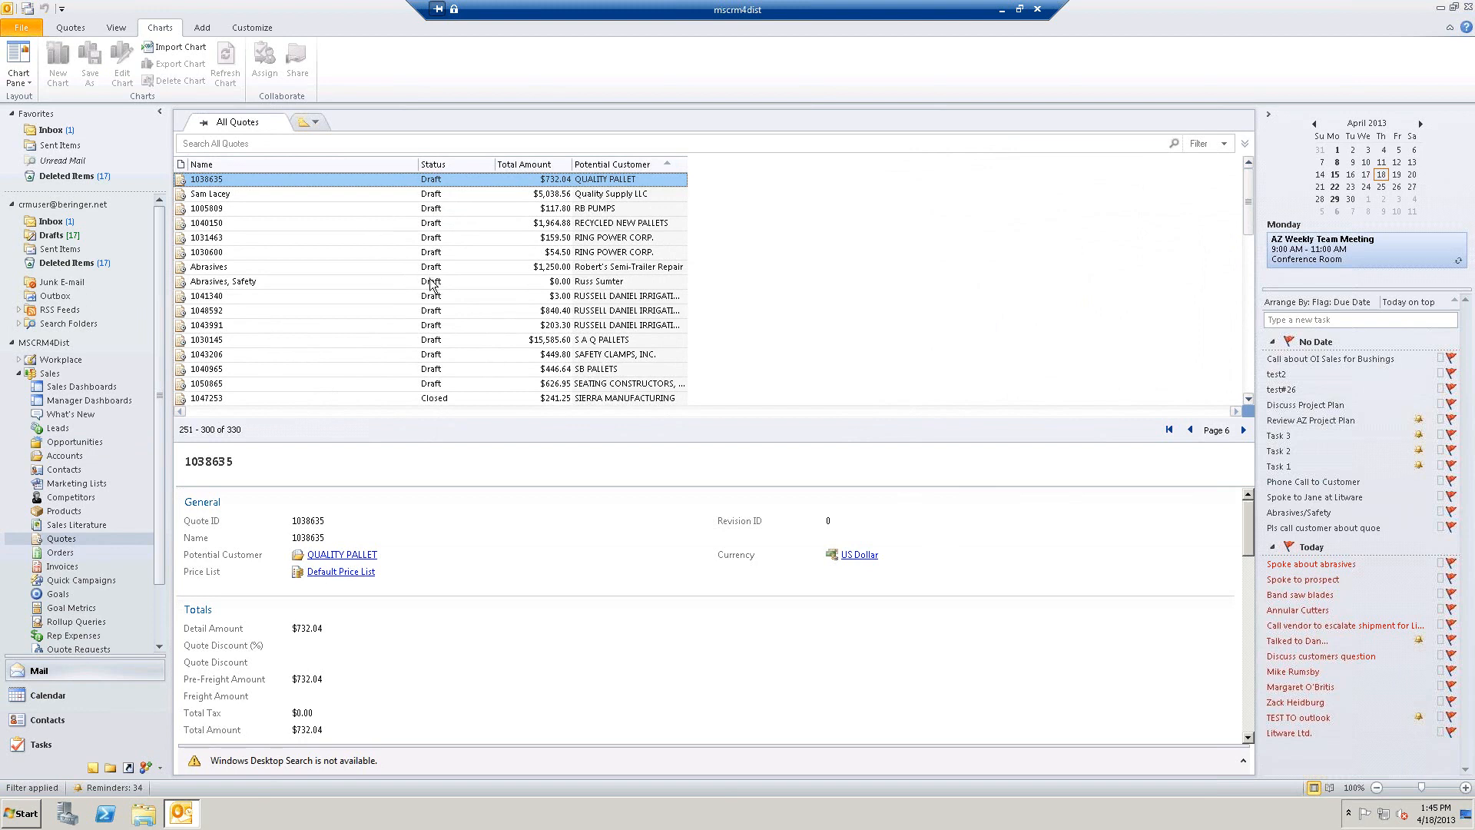
{"action": "left_click", "coordinate": [294, 211]}
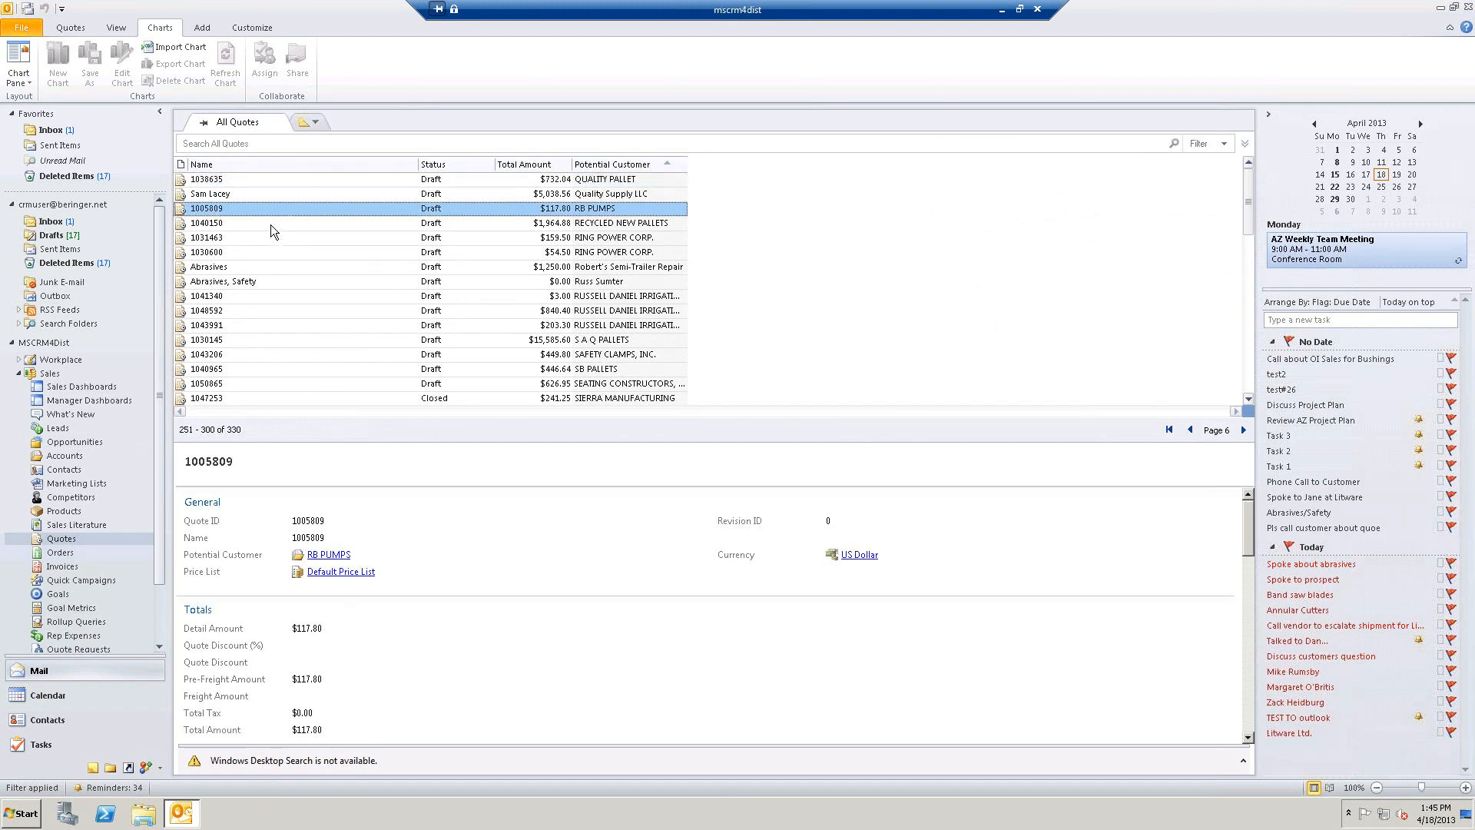
{"action": "left_click", "coordinate": [269, 223]}
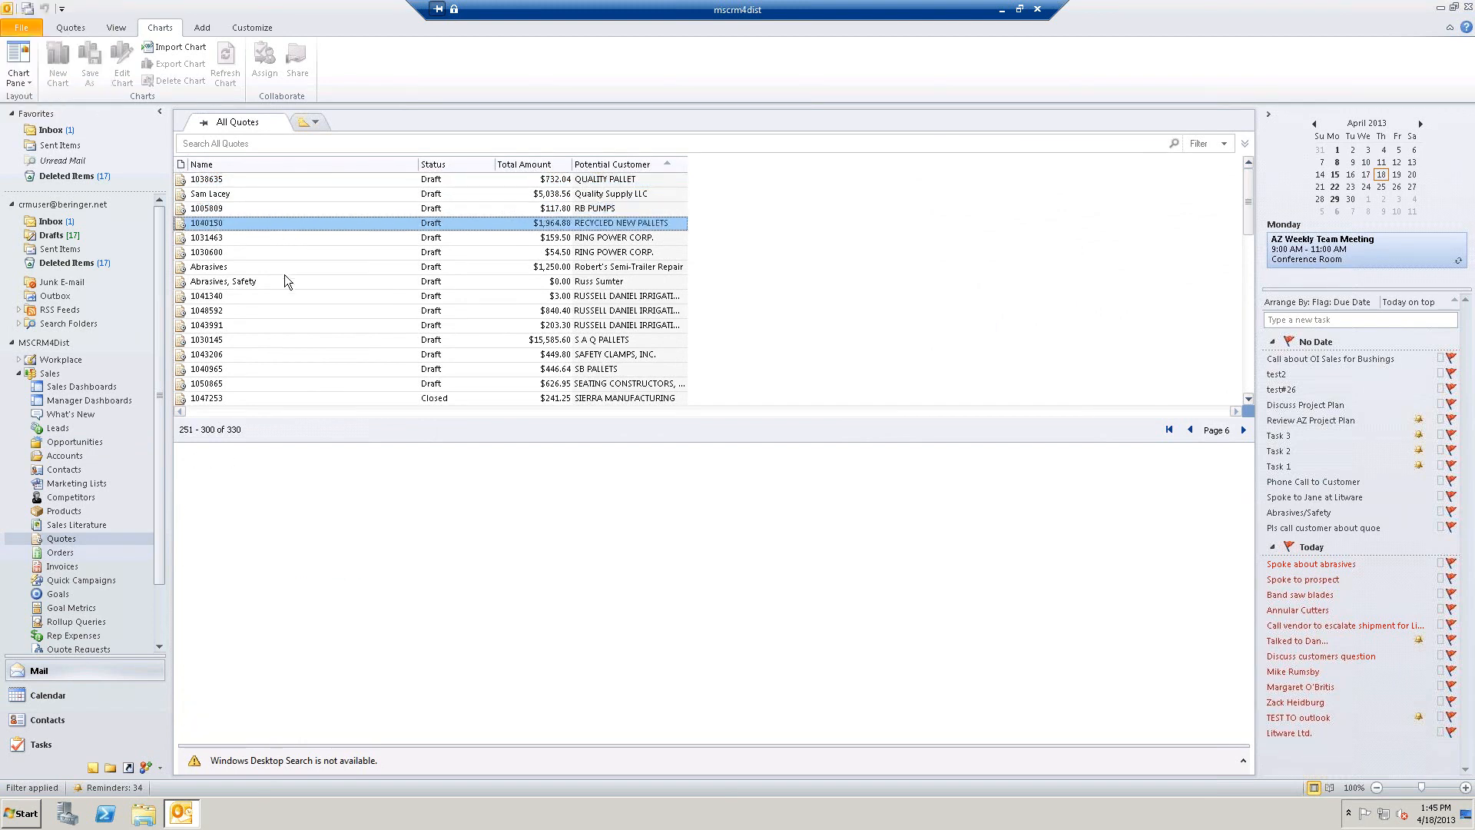
{"action": "left_click", "coordinate": [266, 234]}
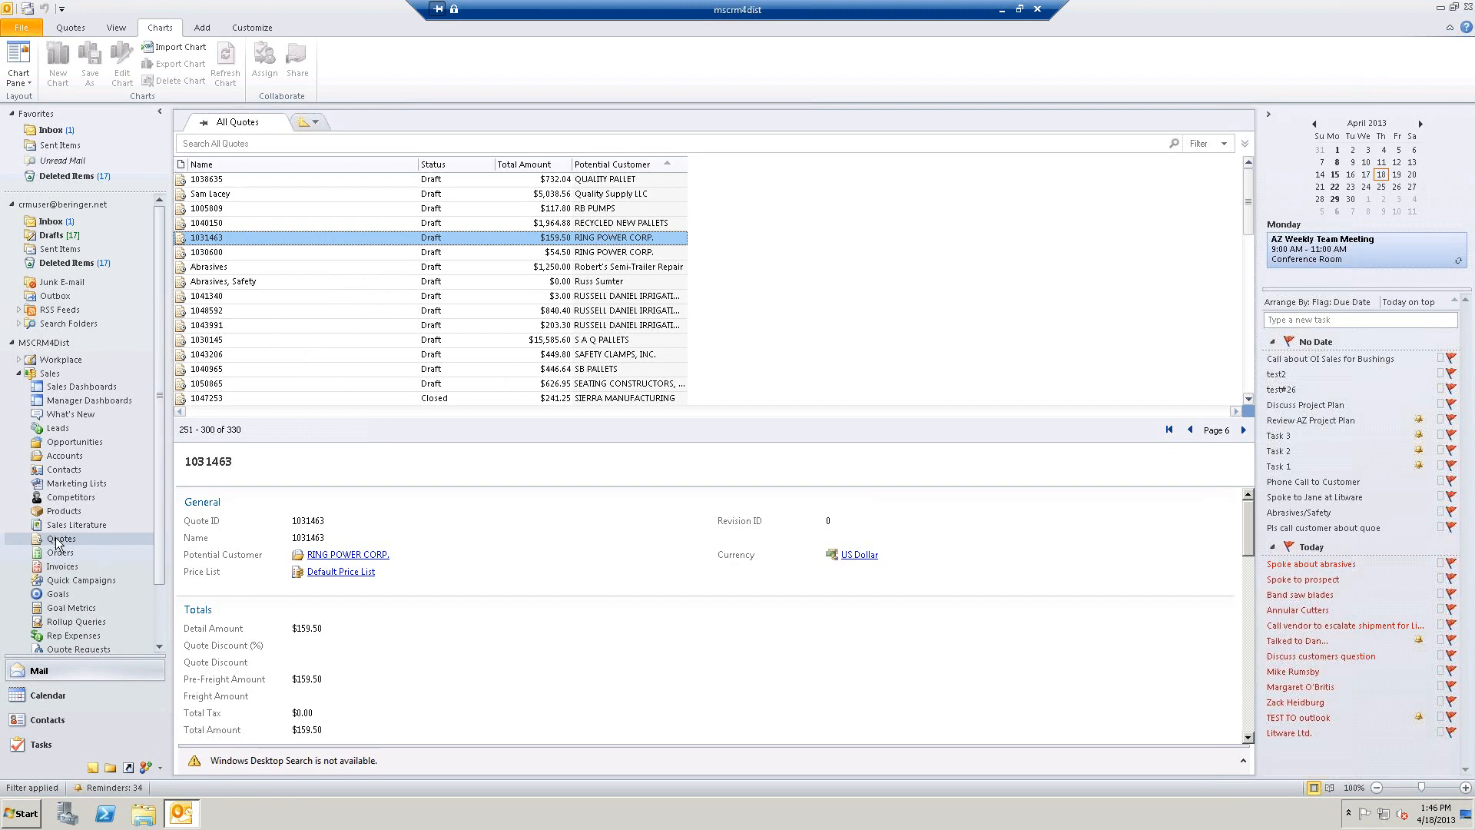
Step: Return to the open opportunities and open the "Abrasives, cutting tools" opportunity record
{"action": "left_click", "coordinate": [63, 442]}
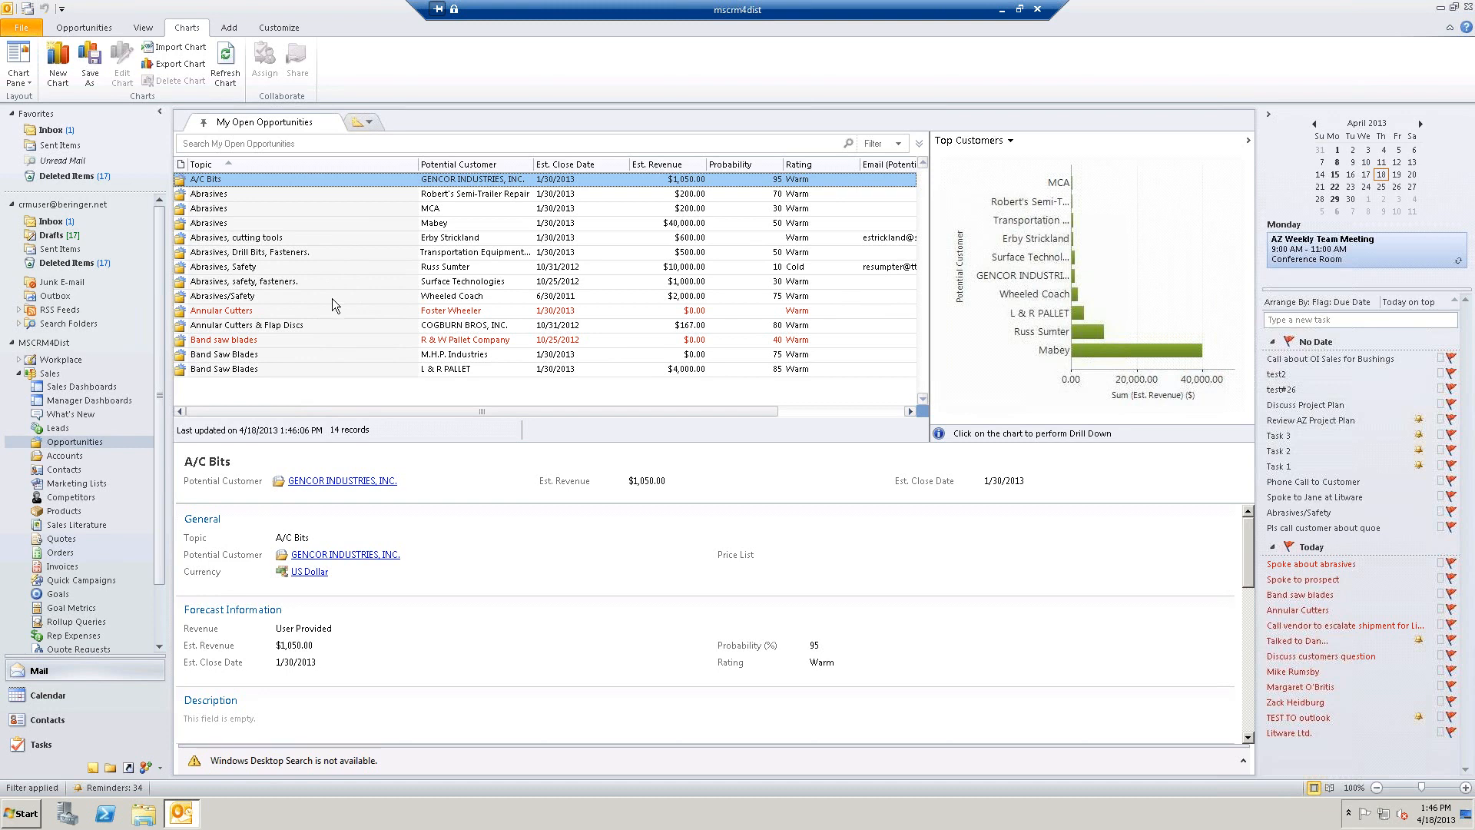
{"action": "left_click", "coordinate": [302, 239]}
{"action": "double_click", "coordinate": [303, 240]}
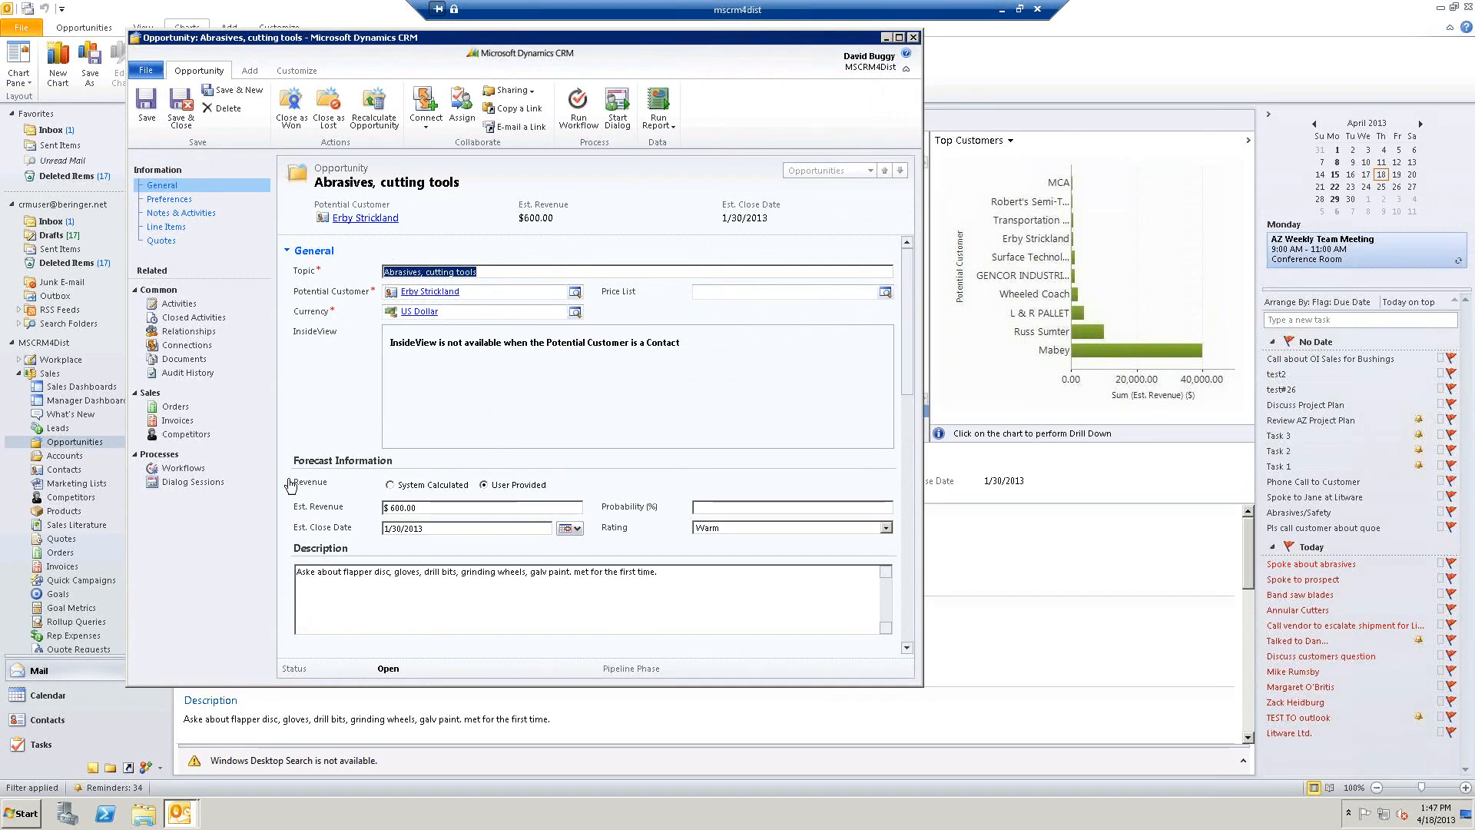
Step: Add the existing competitors General Industrial and Amazon Supply to the "Abrasives, cutting tools" opportunity
{"action": "left_click", "coordinate": [184, 435]}
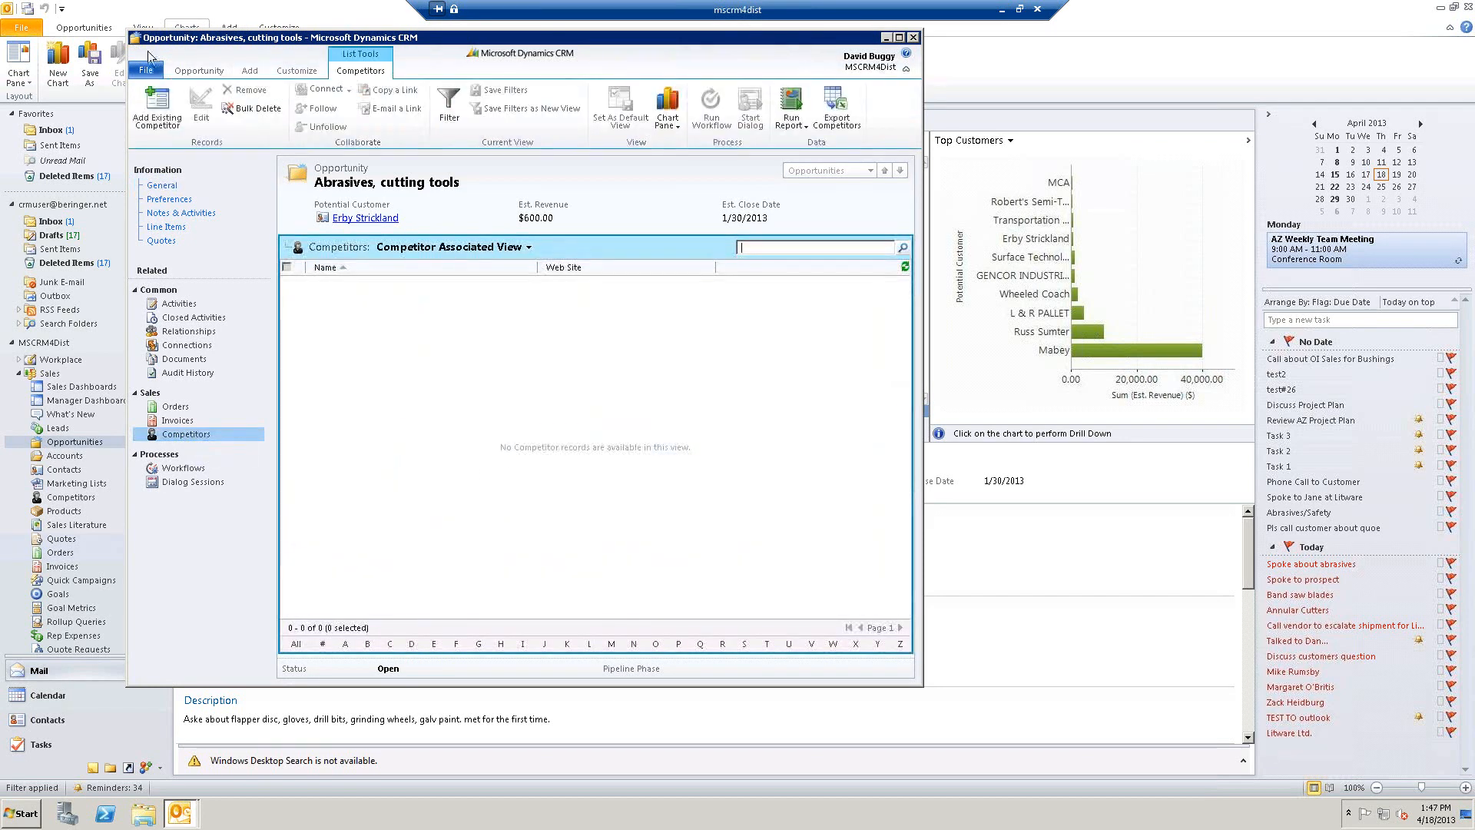
{"action": "left_click", "coordinate": [159, 114]}
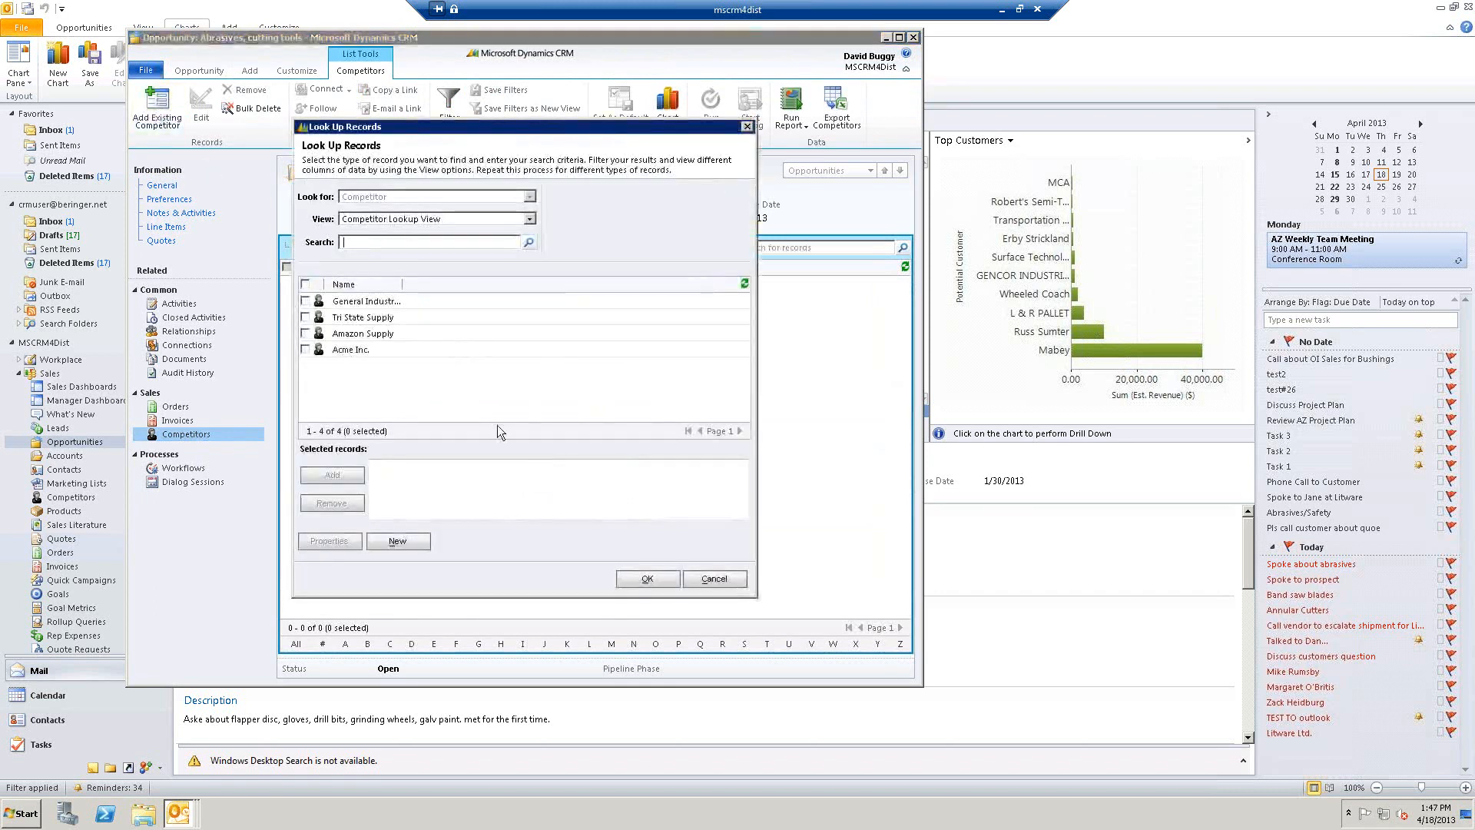
{"action": "left_click", "coordinate": [305, 300]}
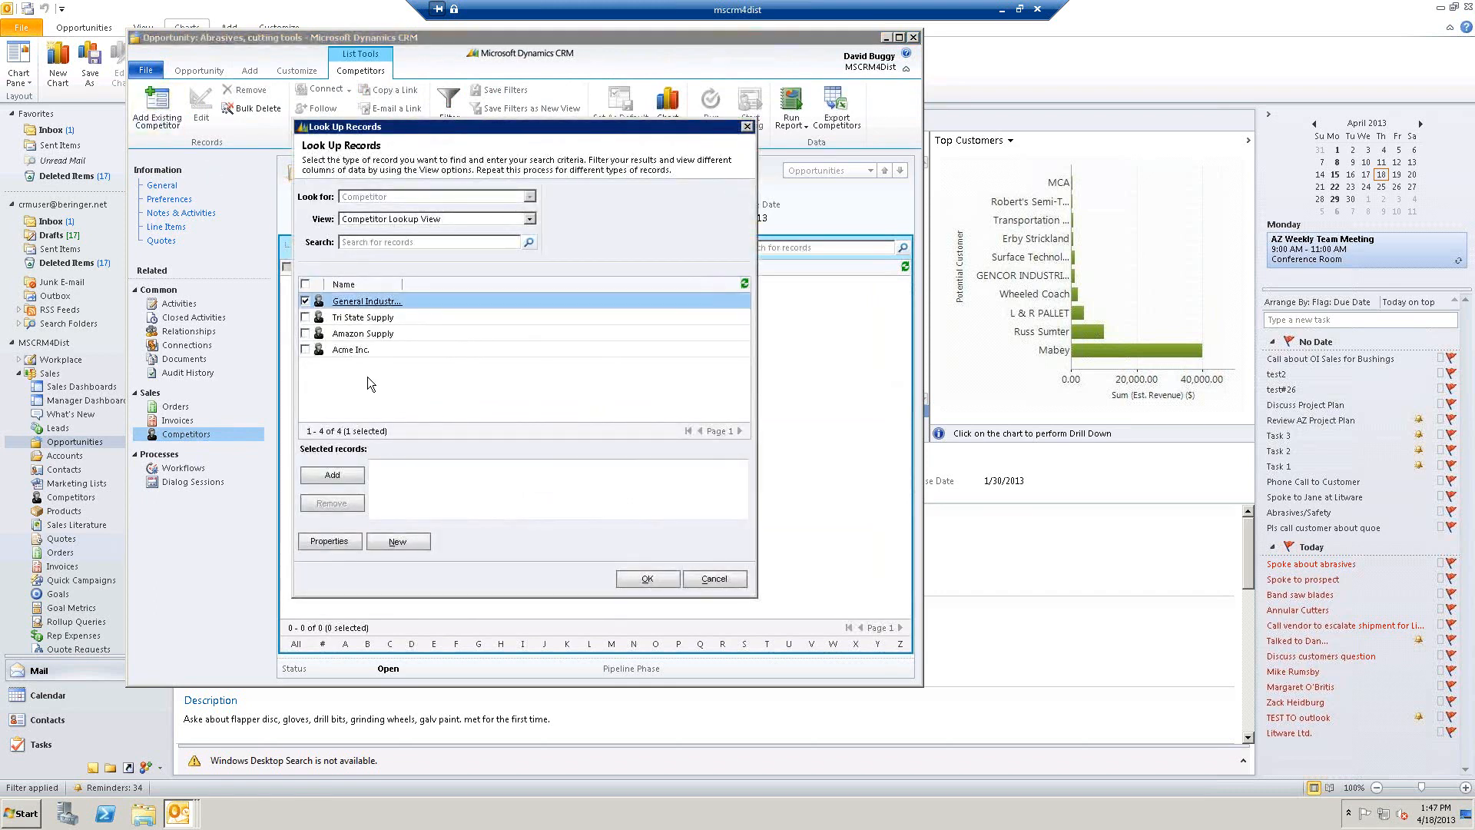
{"action": "left_click", "coordinate": [305, 332]}
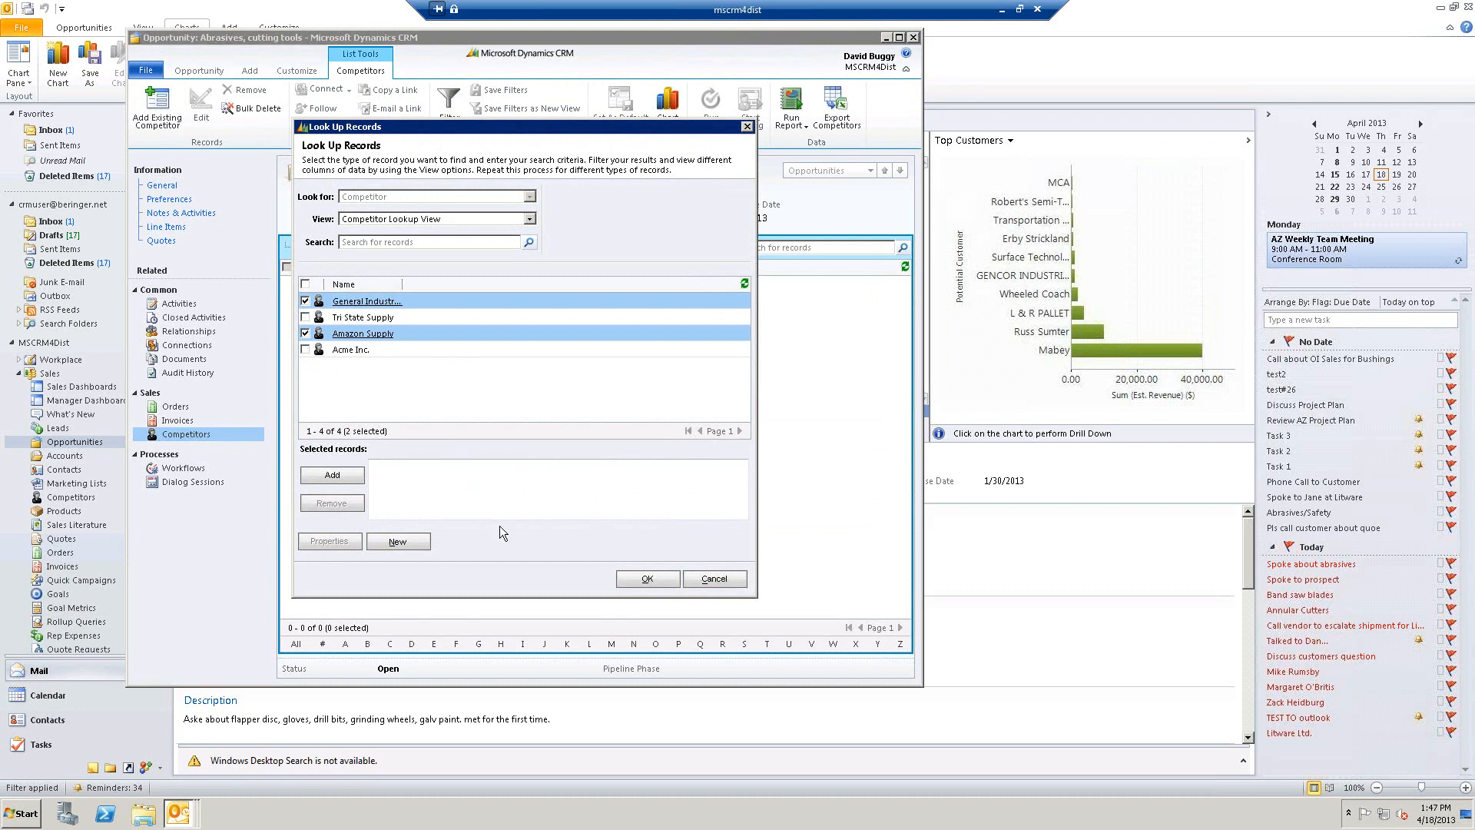
{"action": "left_click", "coordinate": [647, 579]}
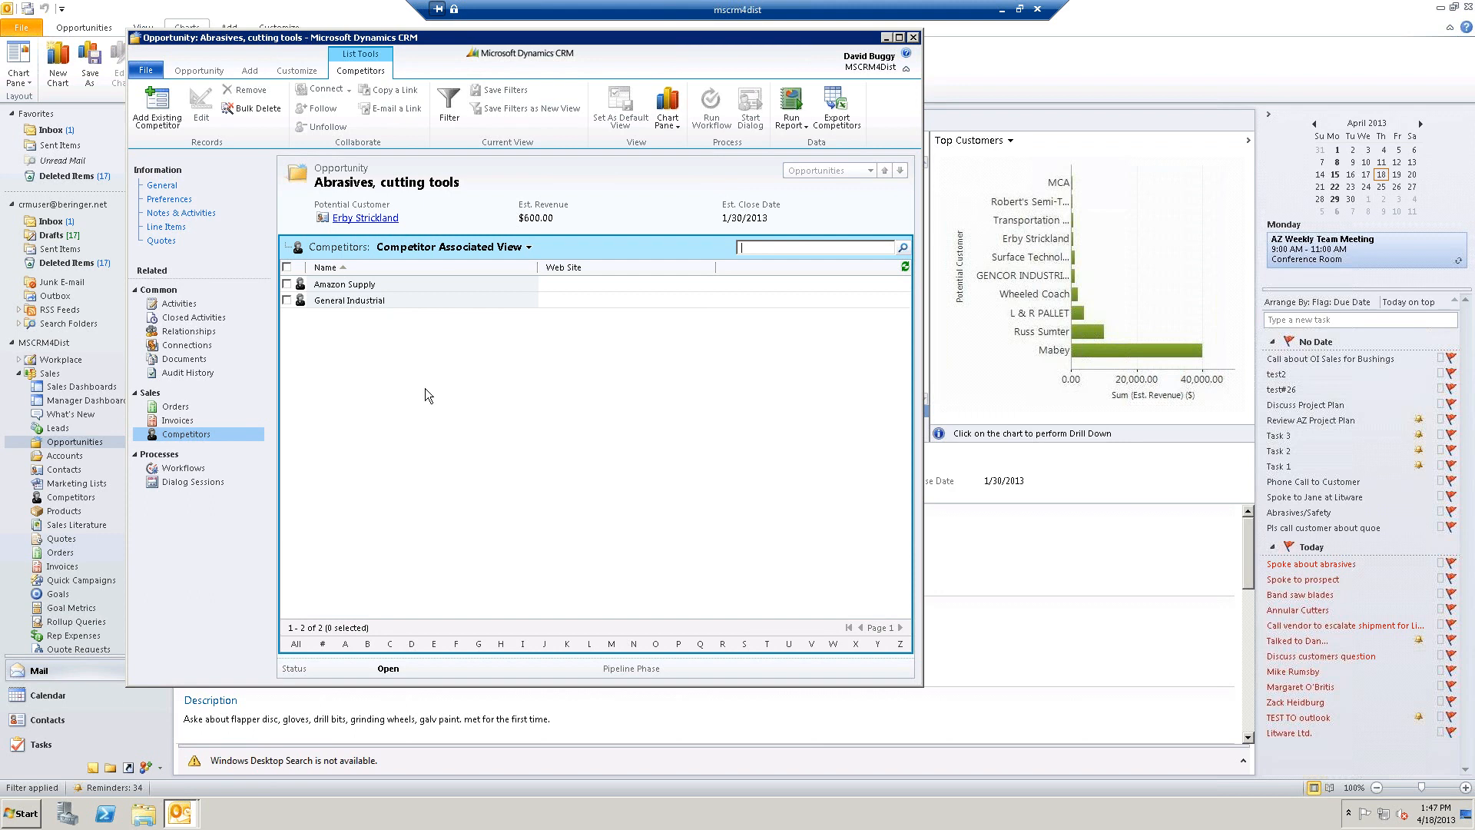
Step: Open the Amazon Supply competitor record, review its analysis fields from Overview to Threat, and close it
{"action": "double_click", "coordinate": [332, 287]}
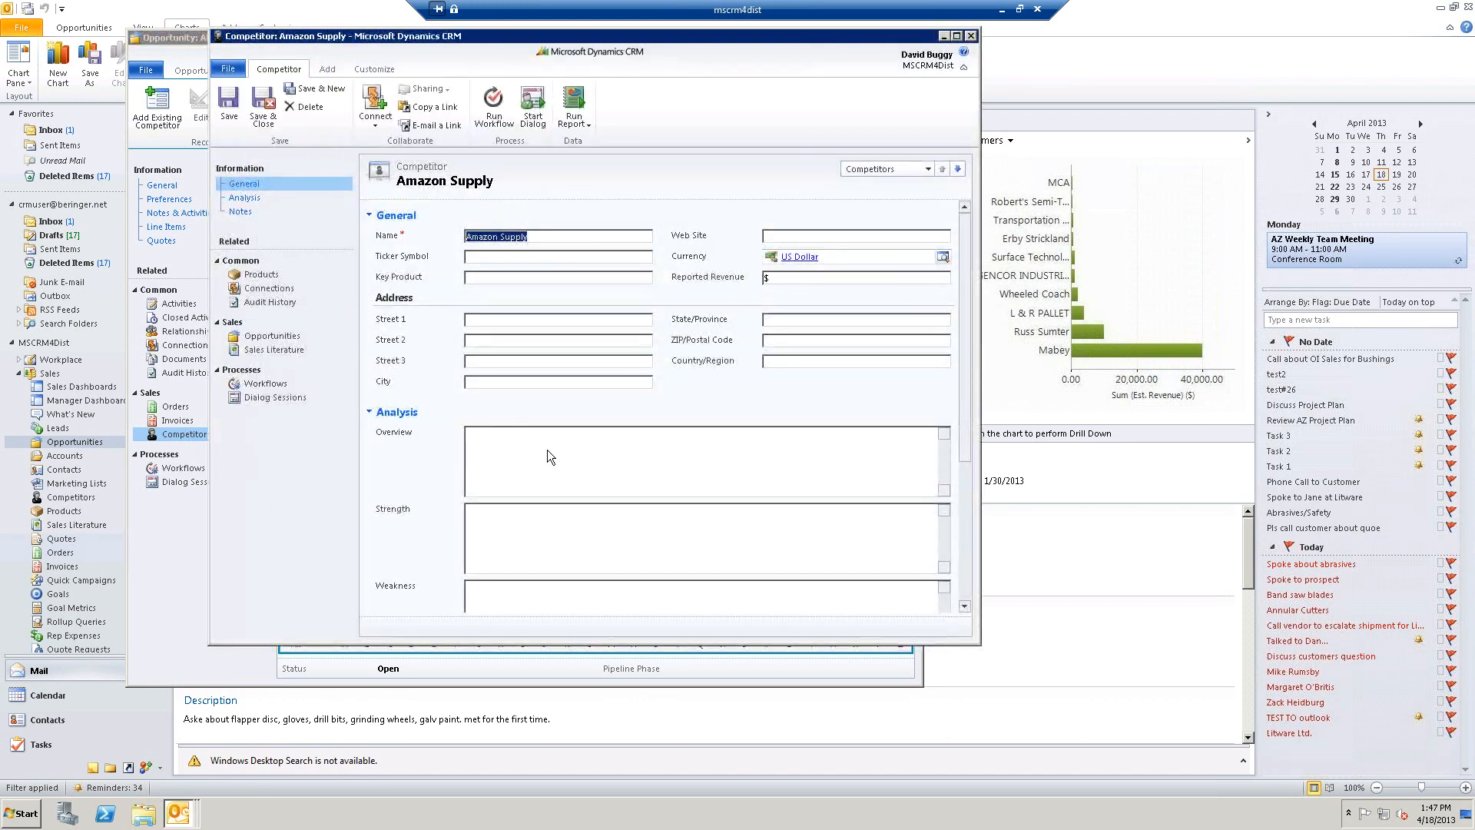
{"action": "scroll", "coordinate": [544, 451], "scroll_direction": "down", "scroll_amount": 3}
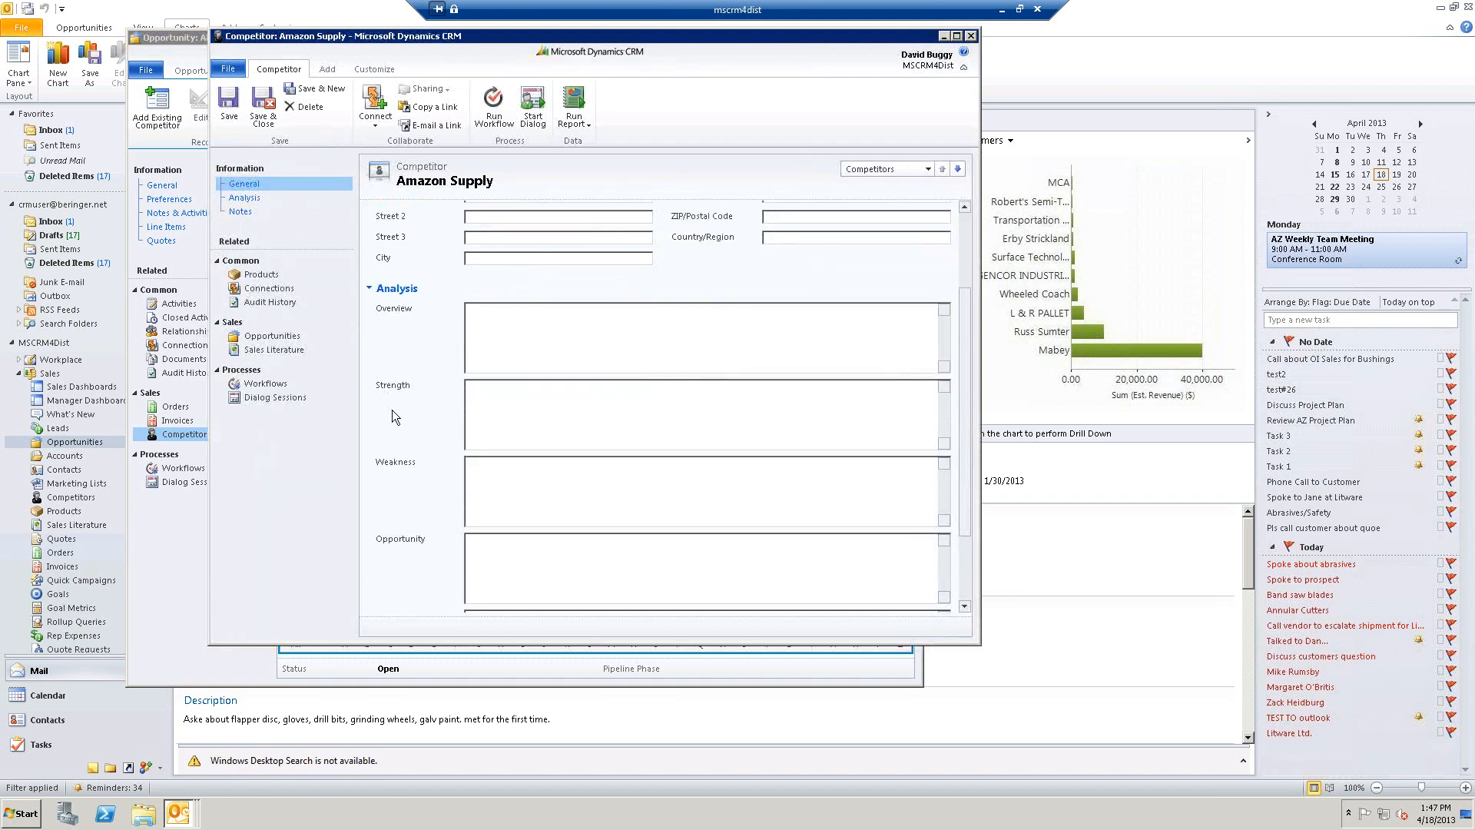
{"action": "scroll", "coordinate": [397, 536], "scroll_direction": "down", "scroll_amount": 2}
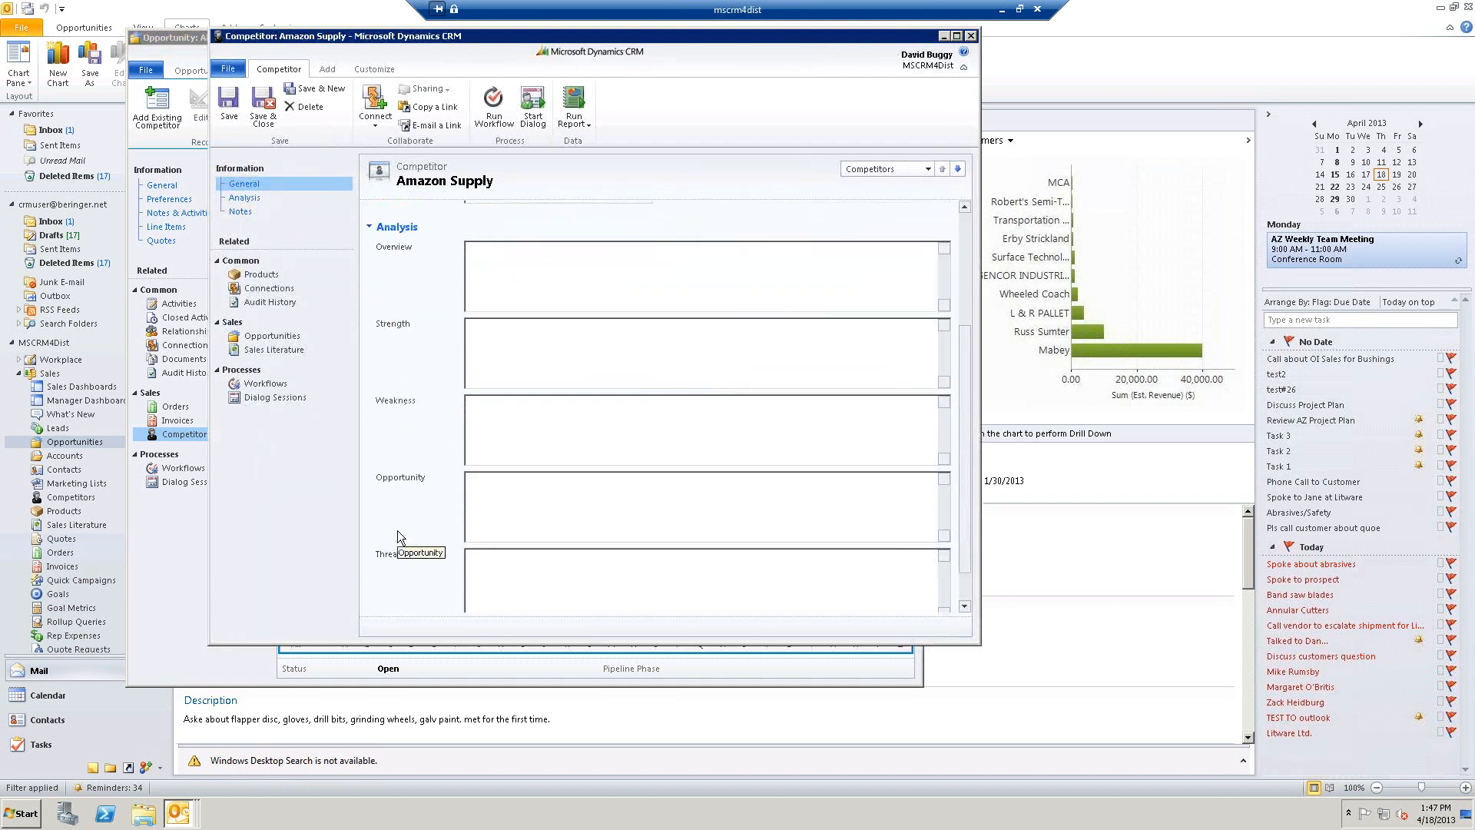
{"action": "scroll", "coordinate": [399, 535], "scroll_direction": "up", "scroll_amount": 3}
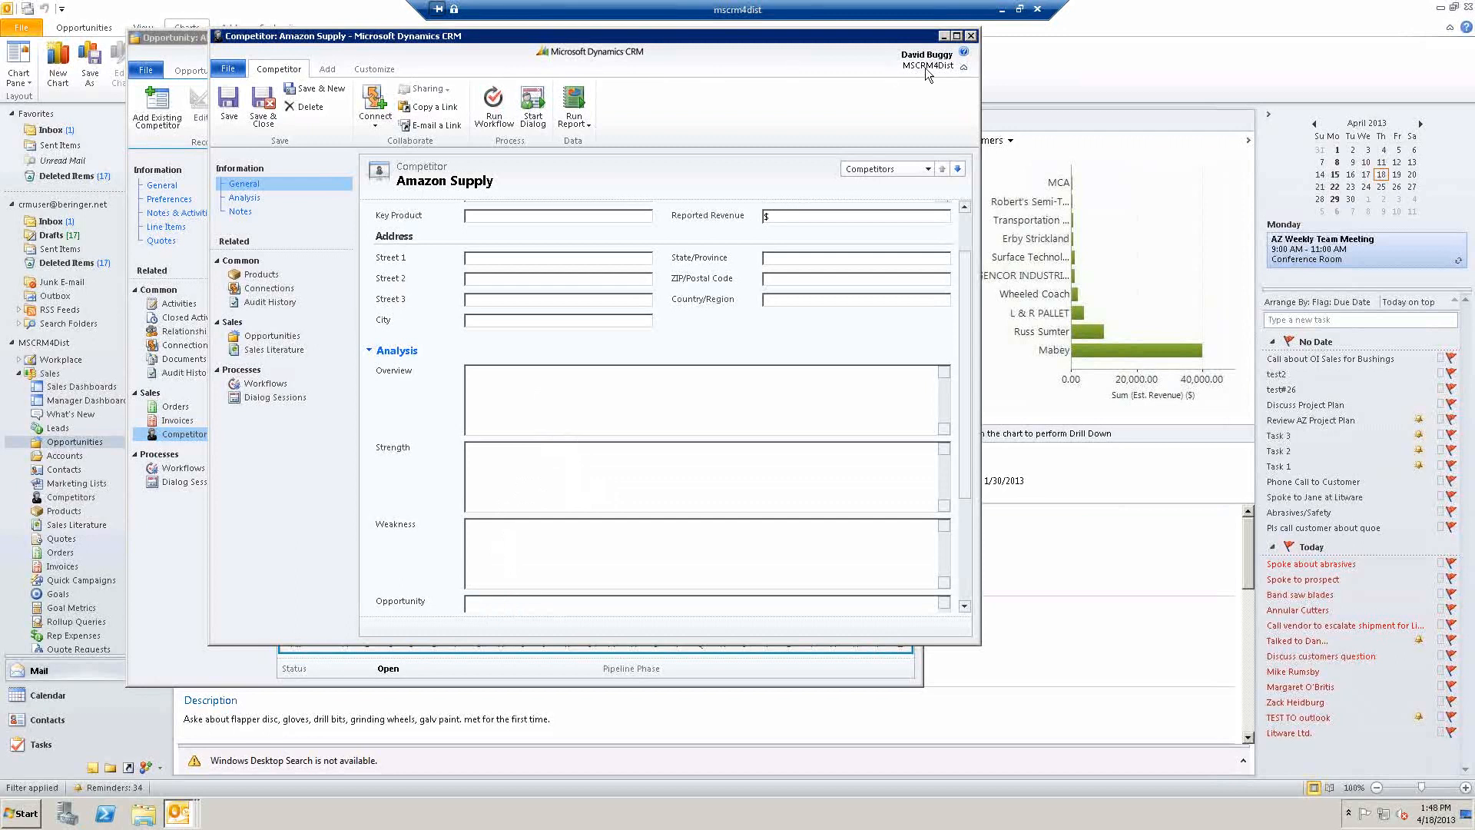
{"action": "left_click", "coordinate": [970, 36]}
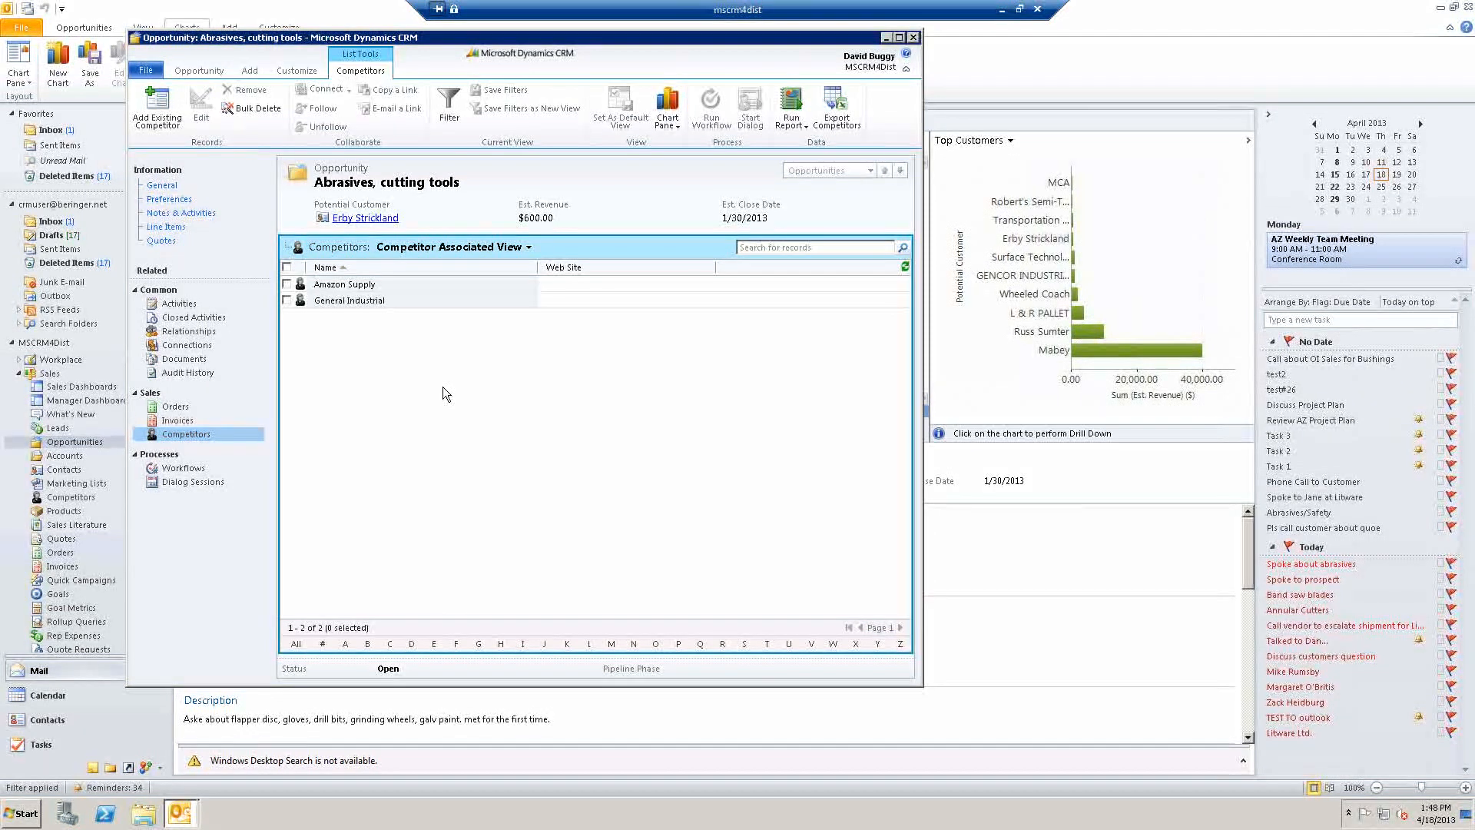
Step: Inspect the details for closing the "Abrasives, cutting tools" opportunity as lost, cancel the closure and close the record
{"action": "left_click", "coordinate": [162, 187]}
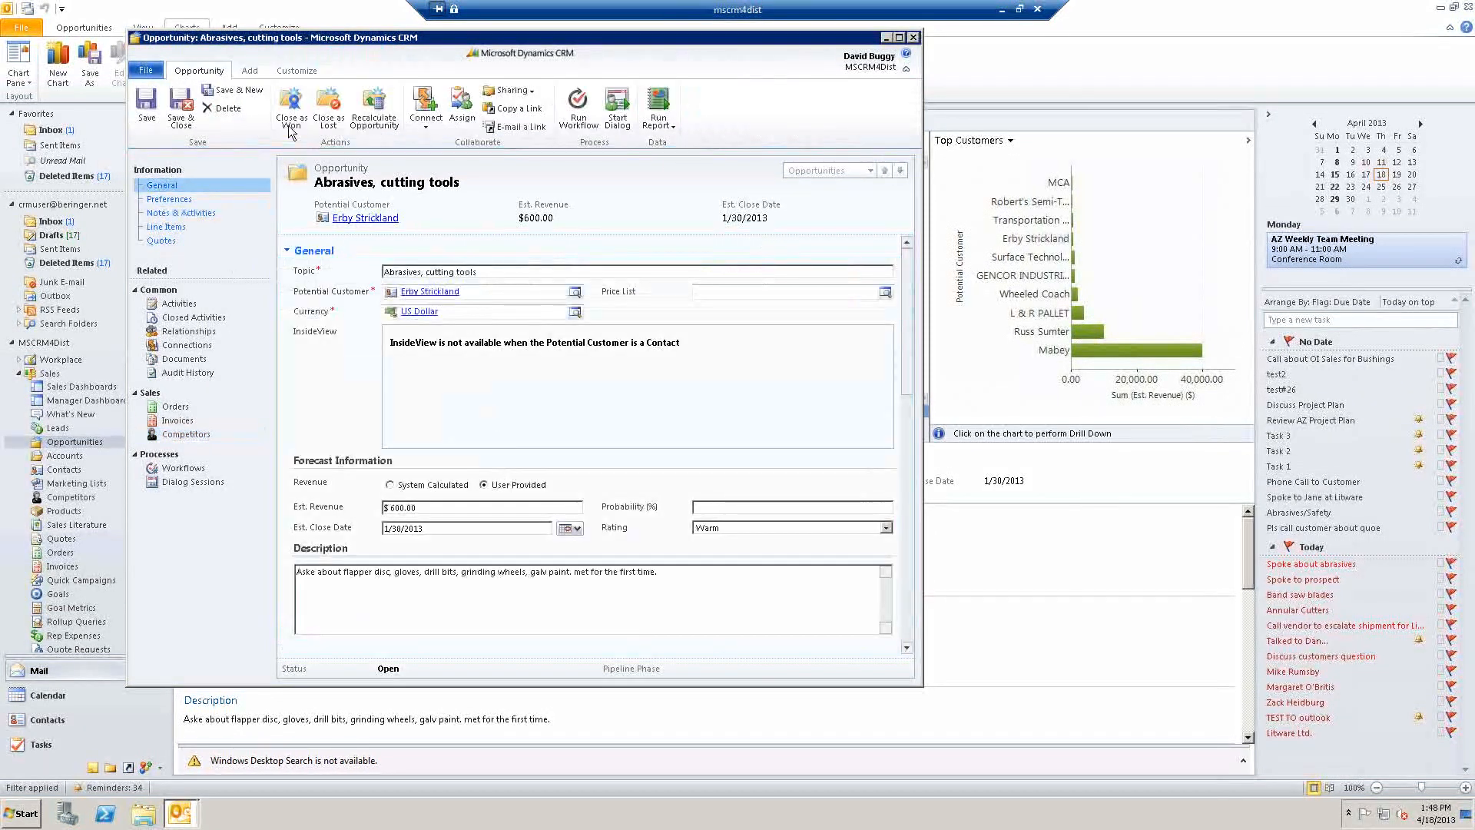
{"action": "left_click", "coordinate": [330, 119]}
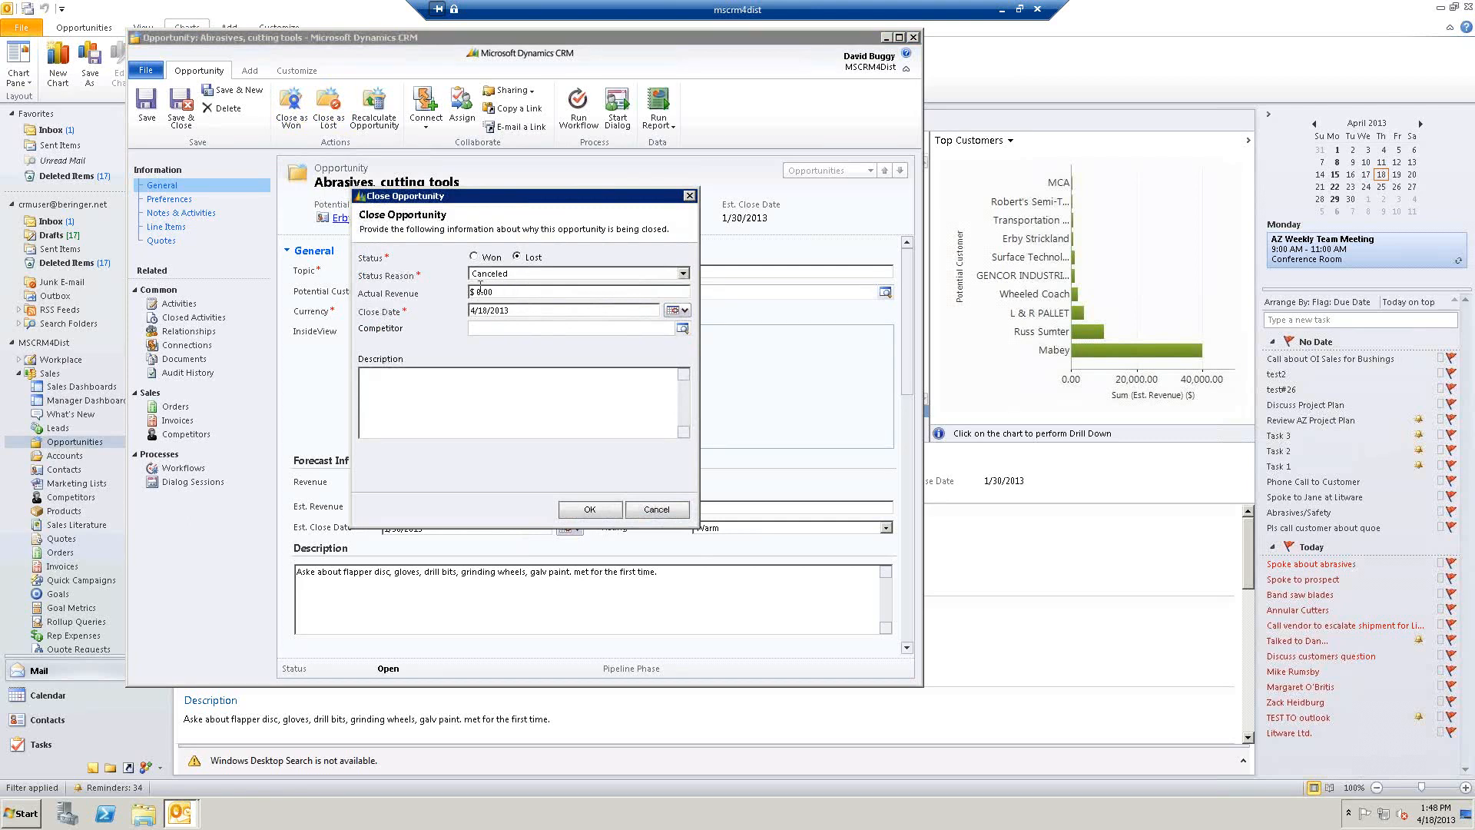
{"action": "left_click", "coordinate": [408, 391]}
{"action": "left_click", "coordinate": [656, 509]}
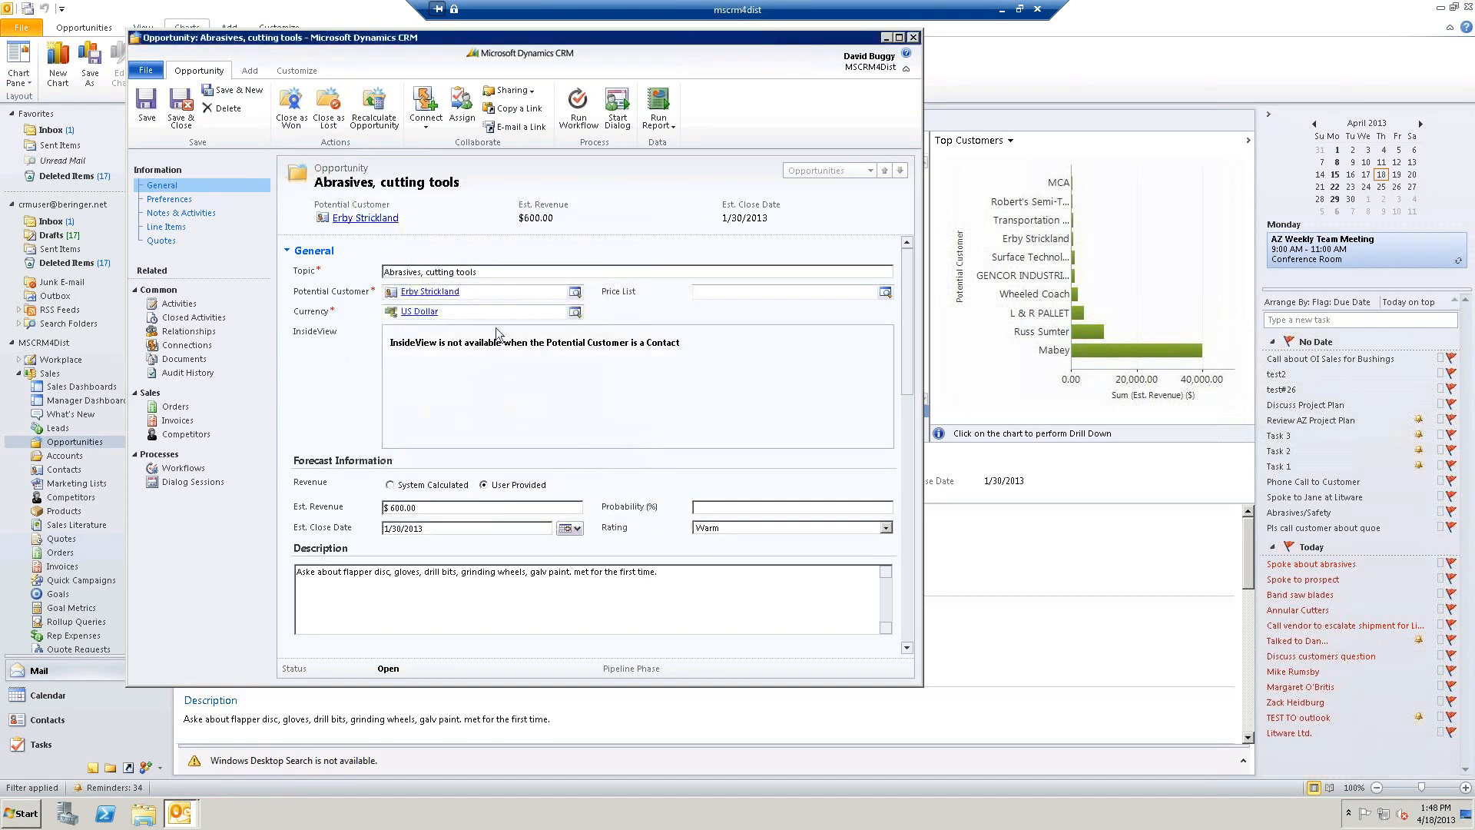
{"action": "left_click", "coordinate": [912, 37]}
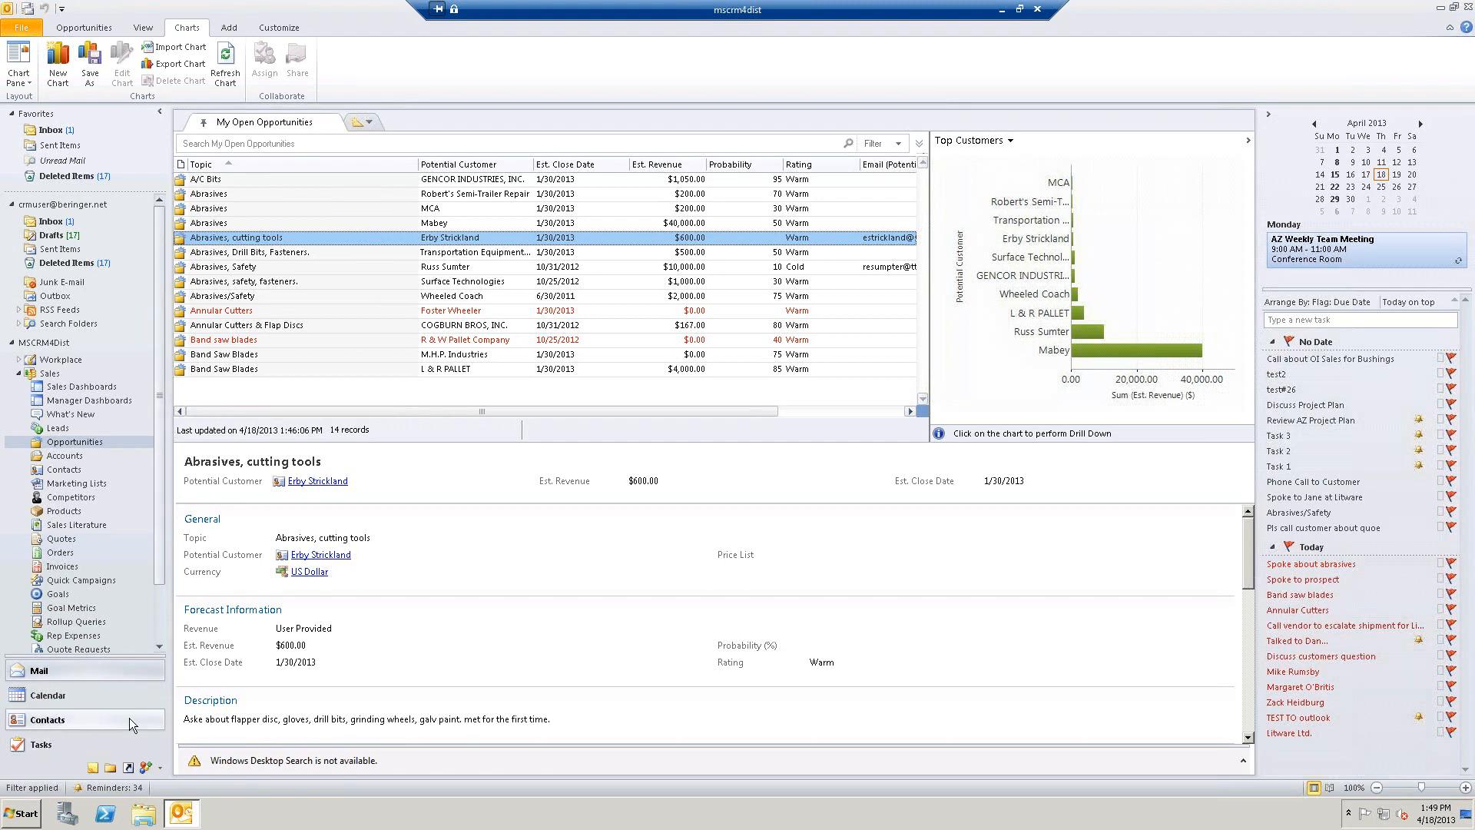
Step: View the Workplace and Sales area overviews and open the Sales Dashboards
{"action": "scroll", "coordinate": [157, 567], "scroll_direction": "down", "scroll_amount": 2}
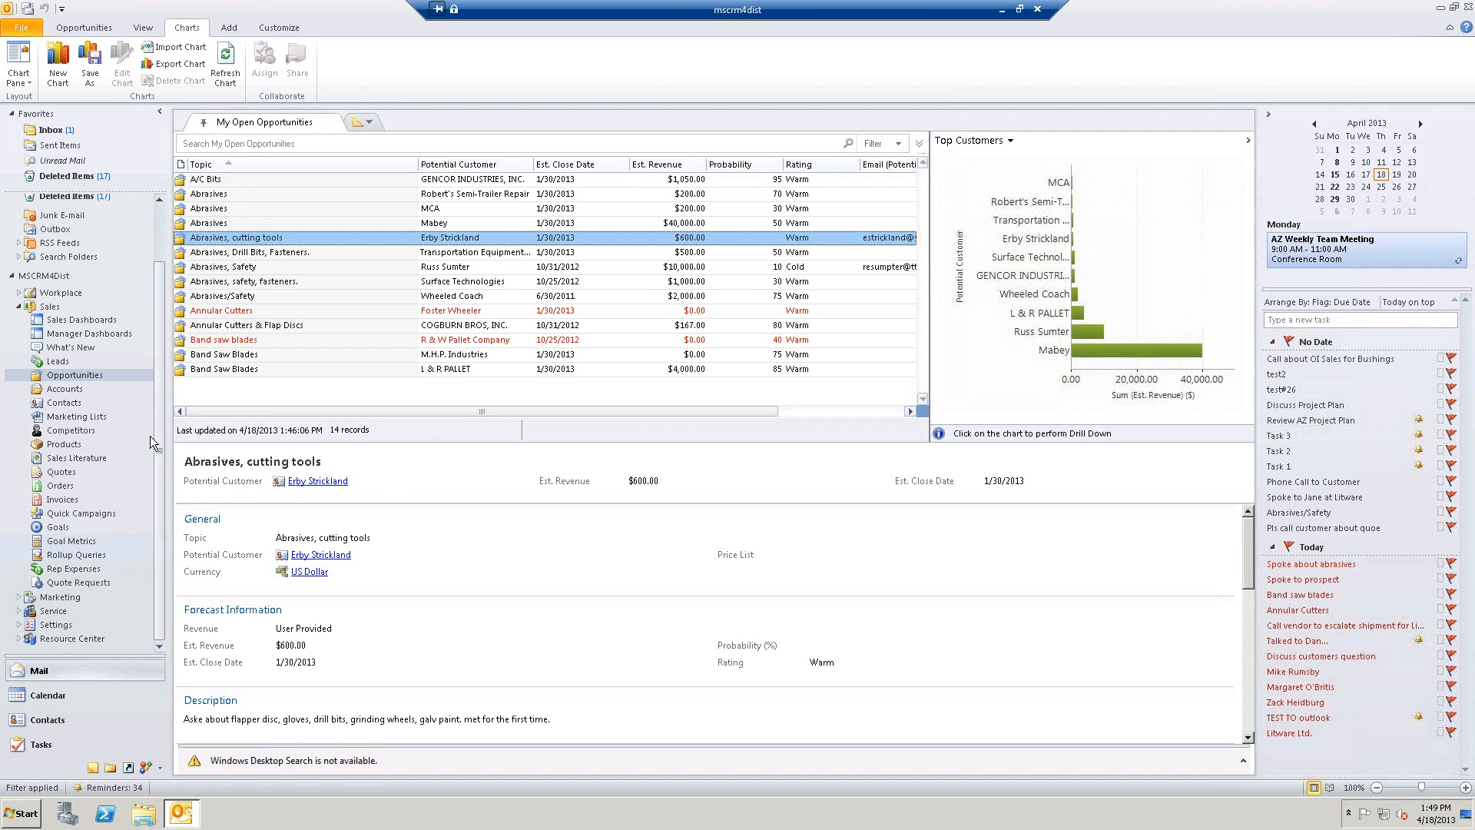
{"action": "left_click", "coordinate": [67, 296]}
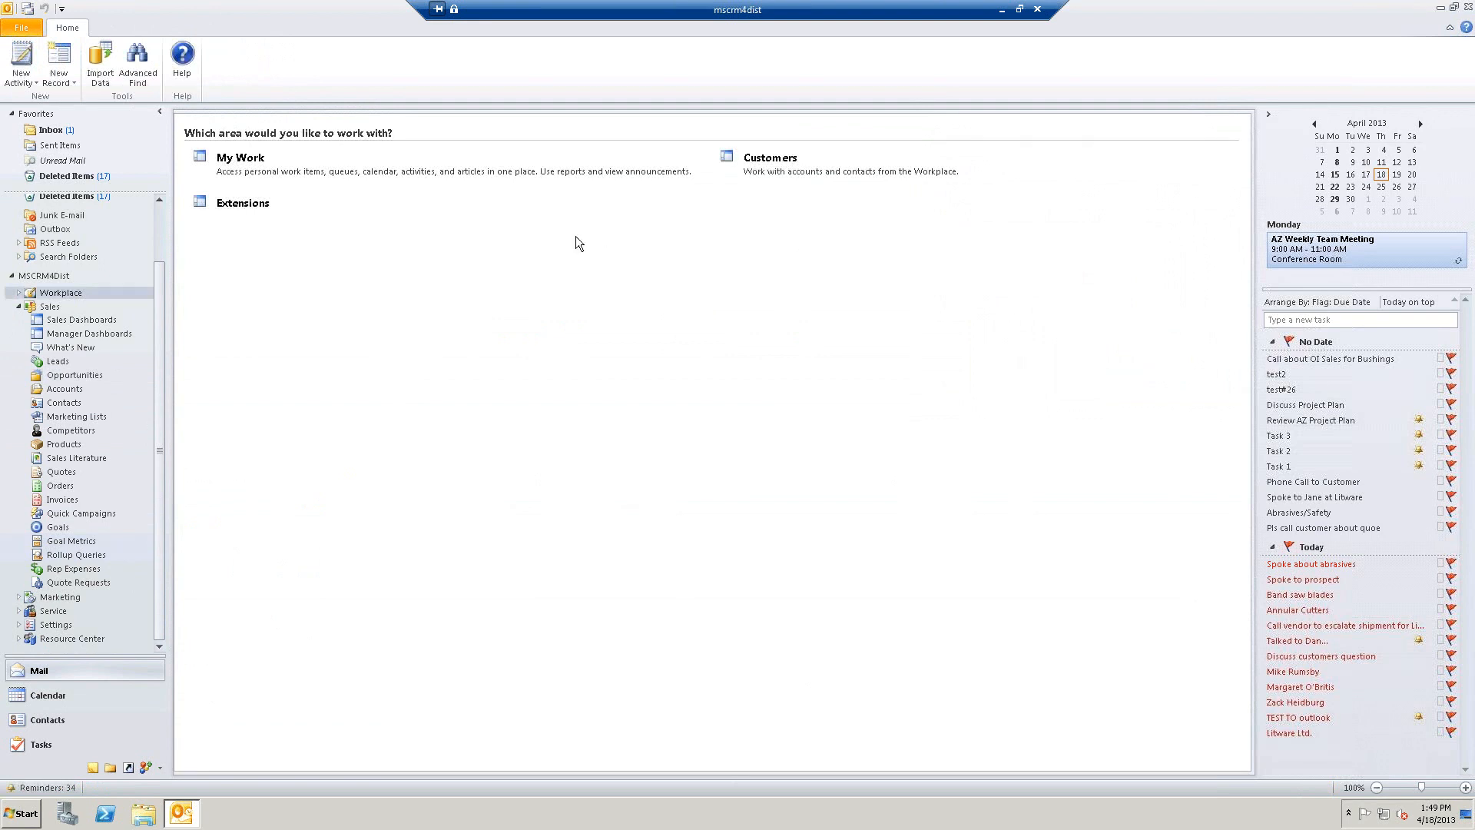
{"action": "left_click", "coordinate": [51, 306]}
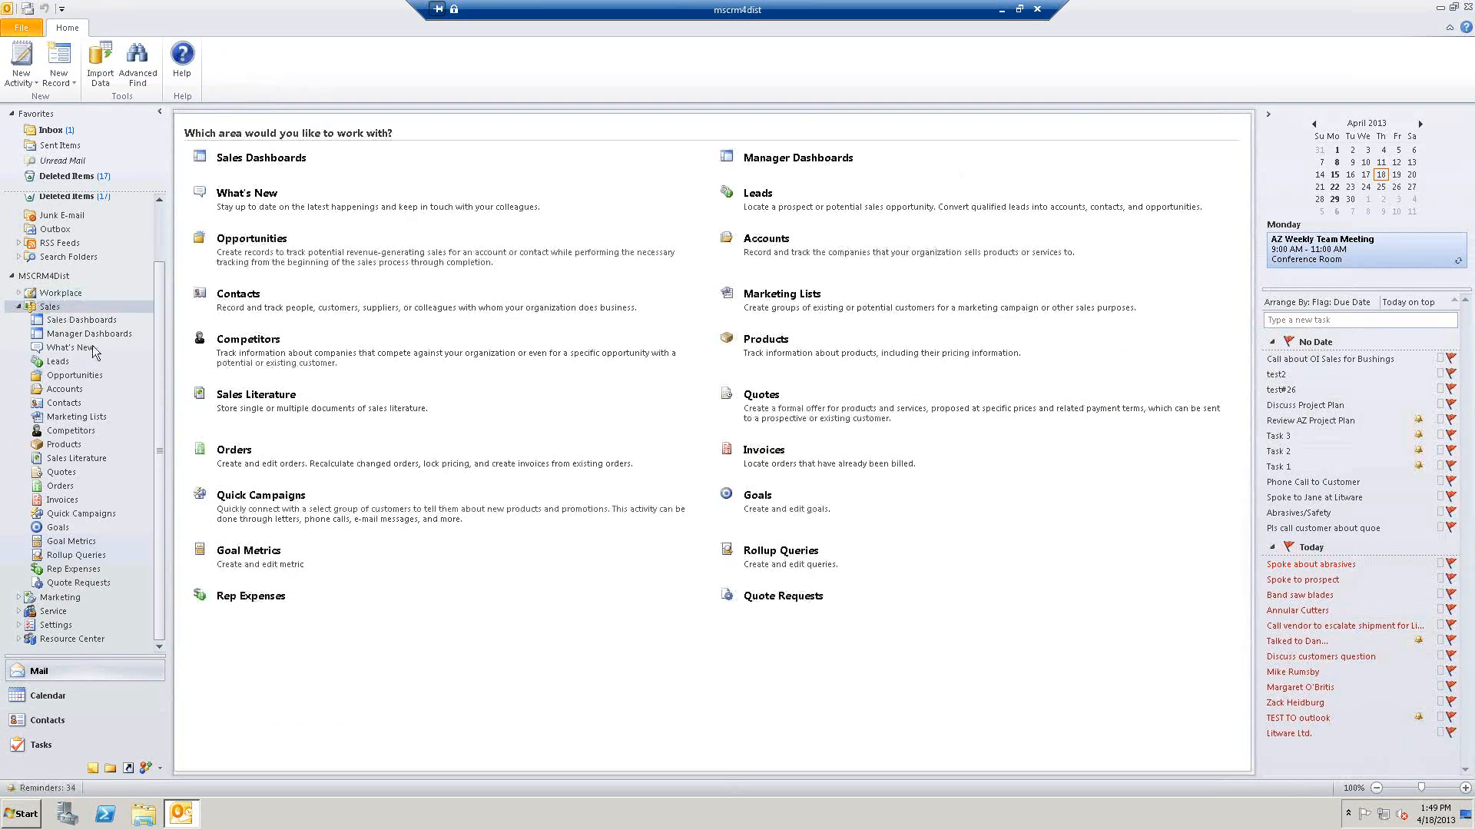
{"action": "left_click", "coordinate": [92, 319]}
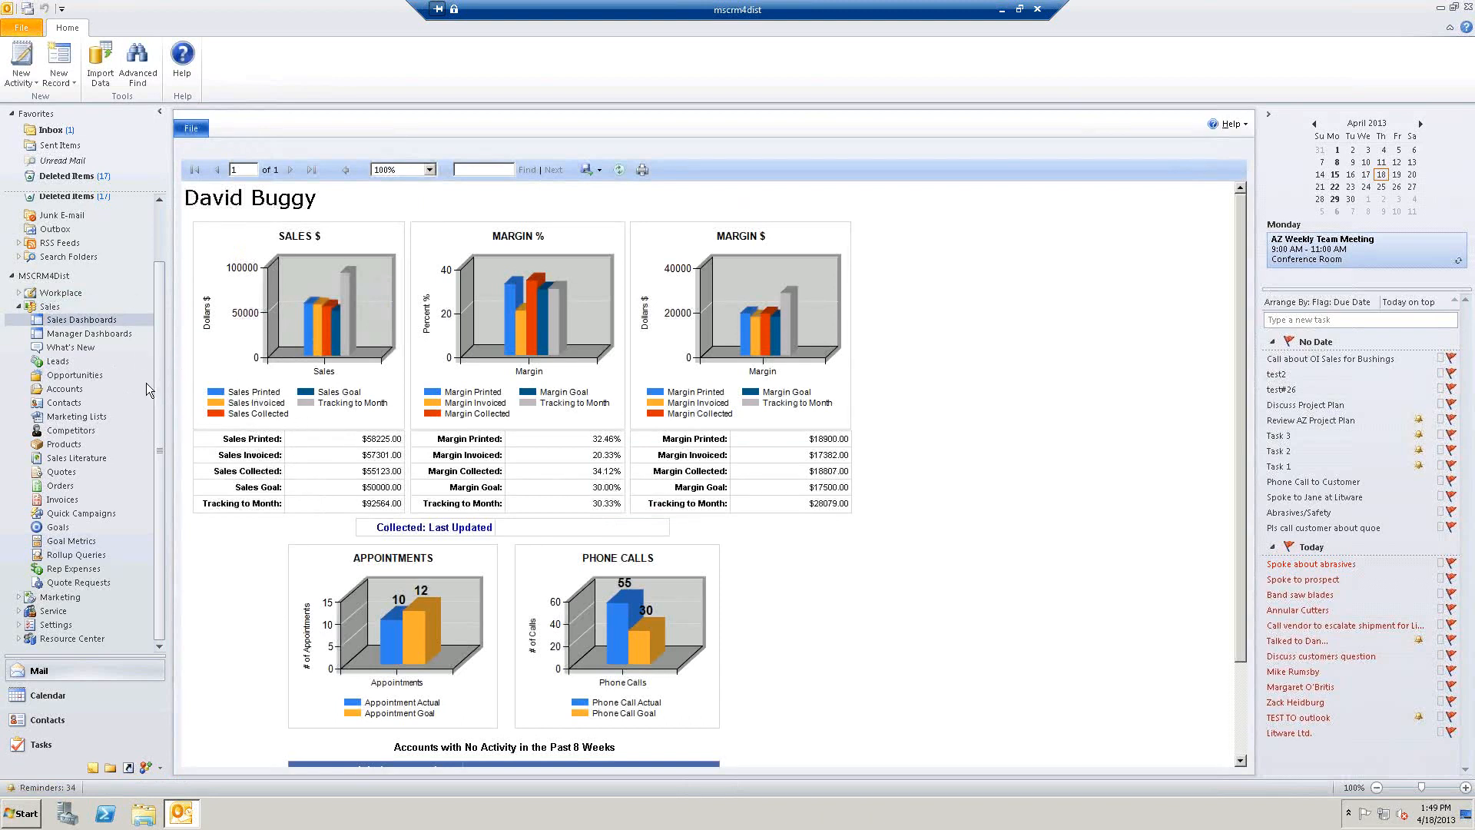
Step: Run the Sales Pipeline report for all applicable records from the Opportunities list
{"action": "left_click", "coordinate": [69, 375]}
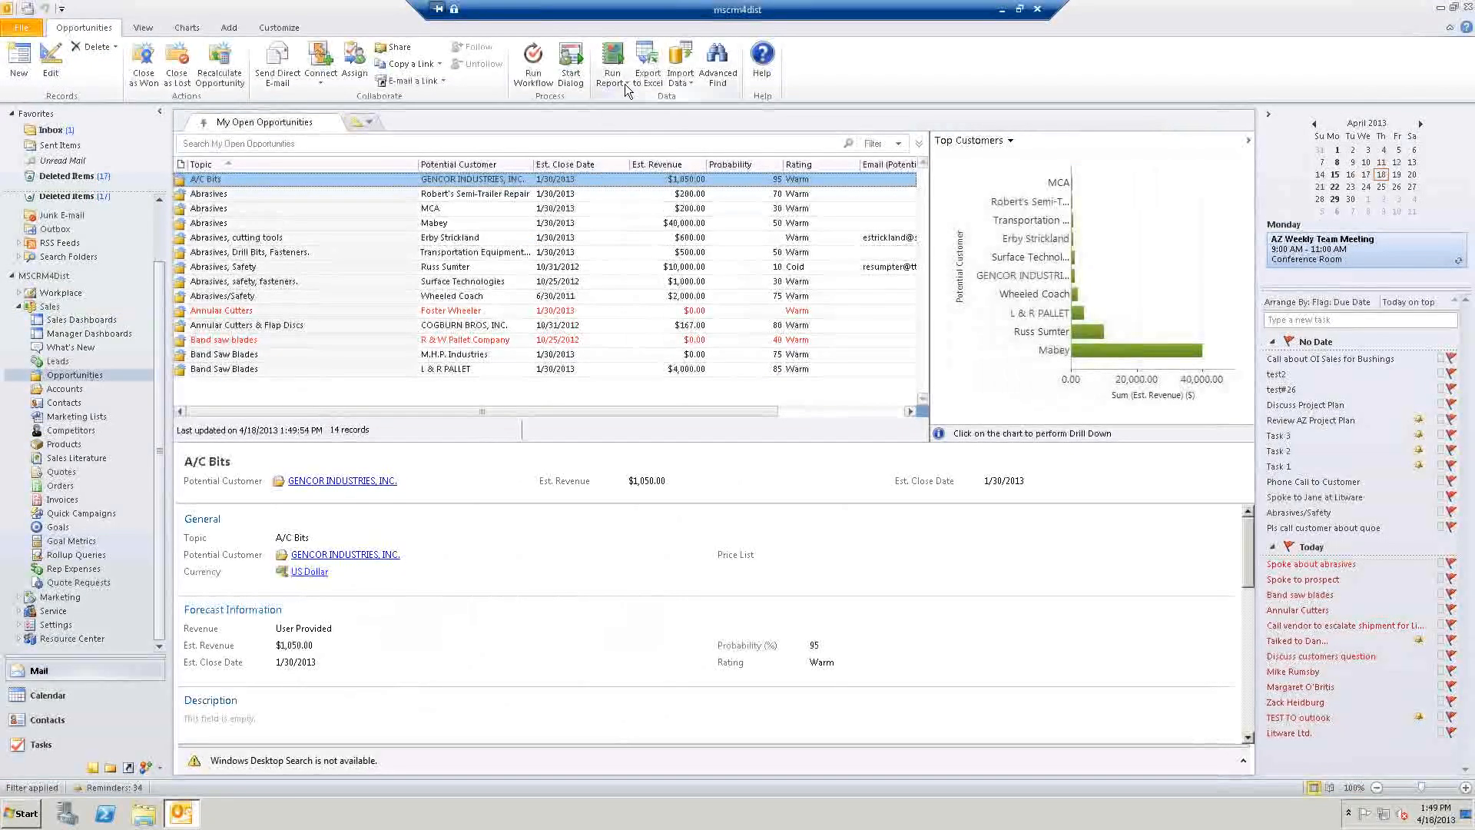
{"action": "left_click", "coordinate": [620, 81]}
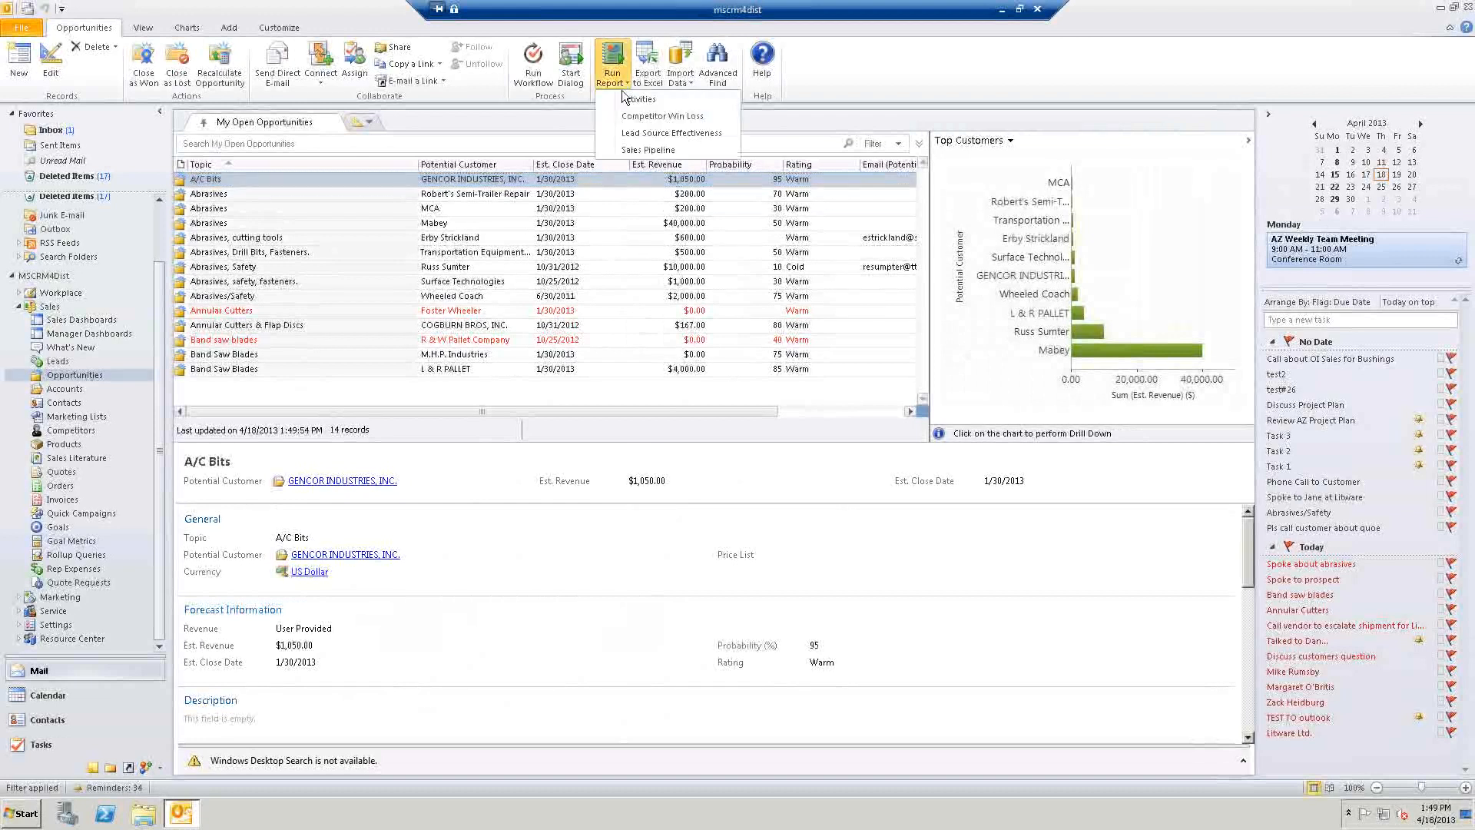
{"action": "left_click", "coordinate": [644, 150]}
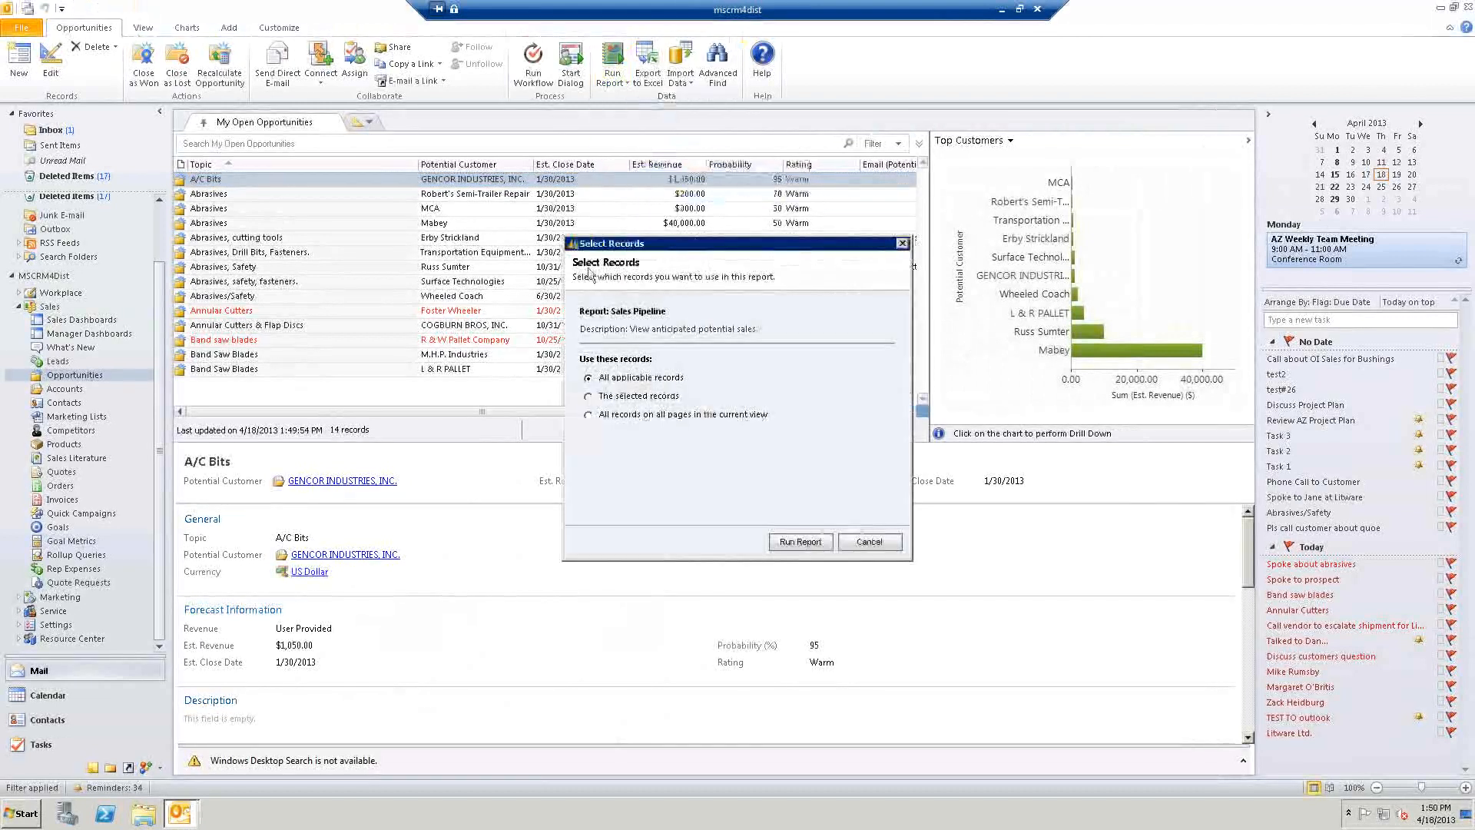
{"action": "left_click", "coordinate": [803, 540]}
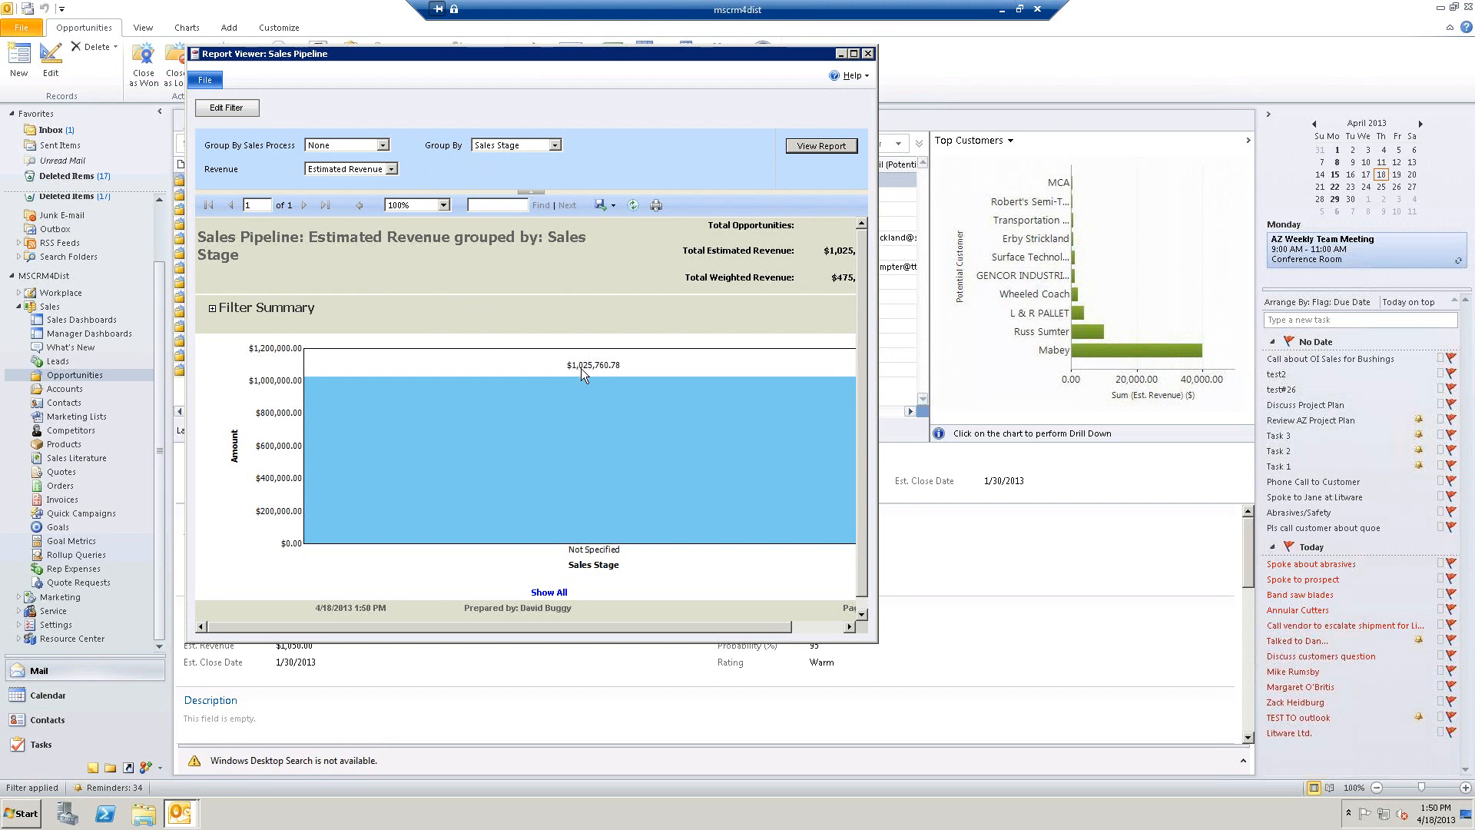
Step: Group the Sales Pipeline report by Sales User and regenerate it
{"action": "left_click", "coordinate": [555, 146]}
{"action": "left_click", "coordinate": [526, 159]}
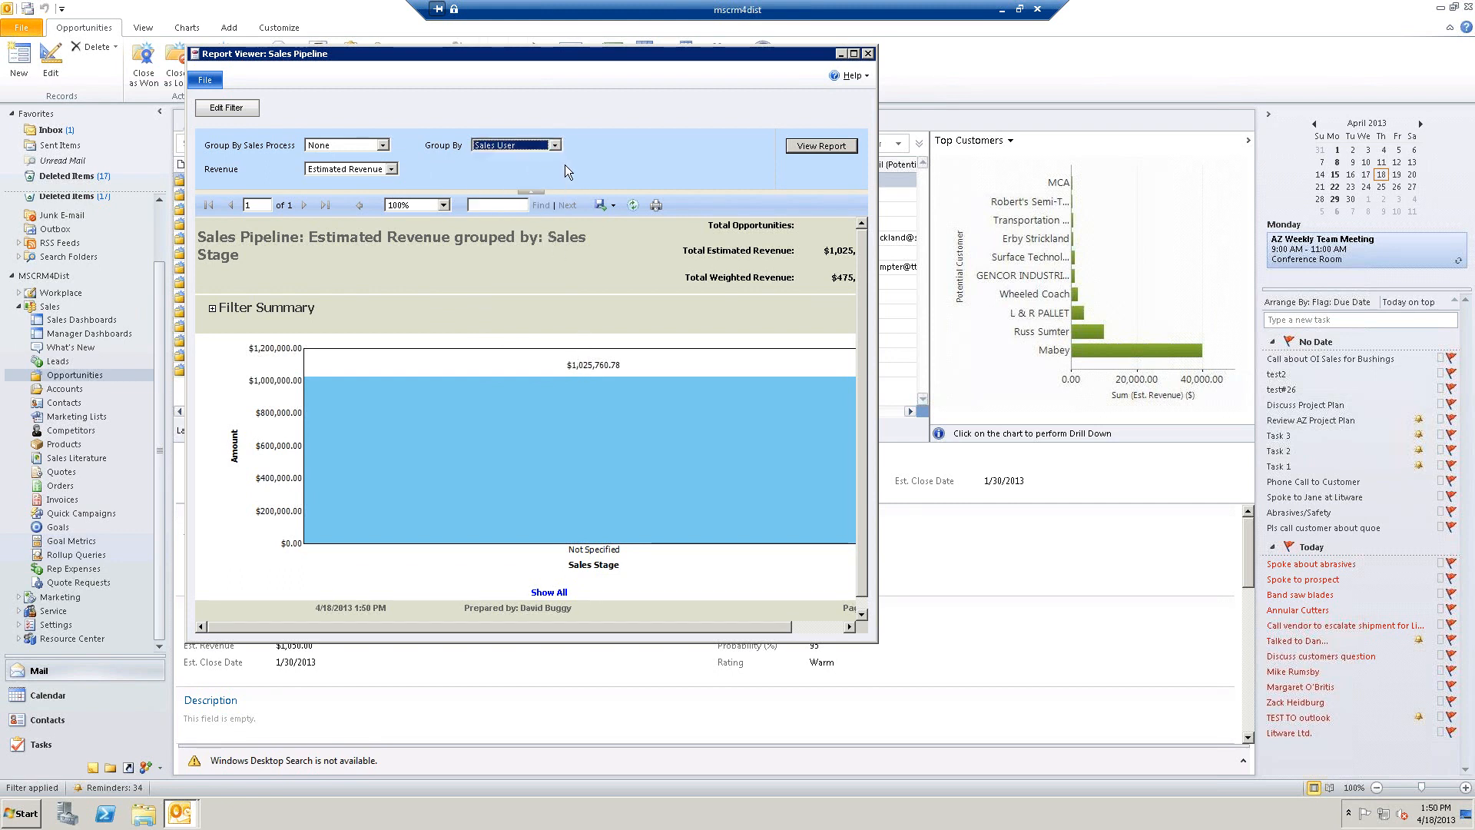
{"action": "left_click", "coordinate": [812, 146]}
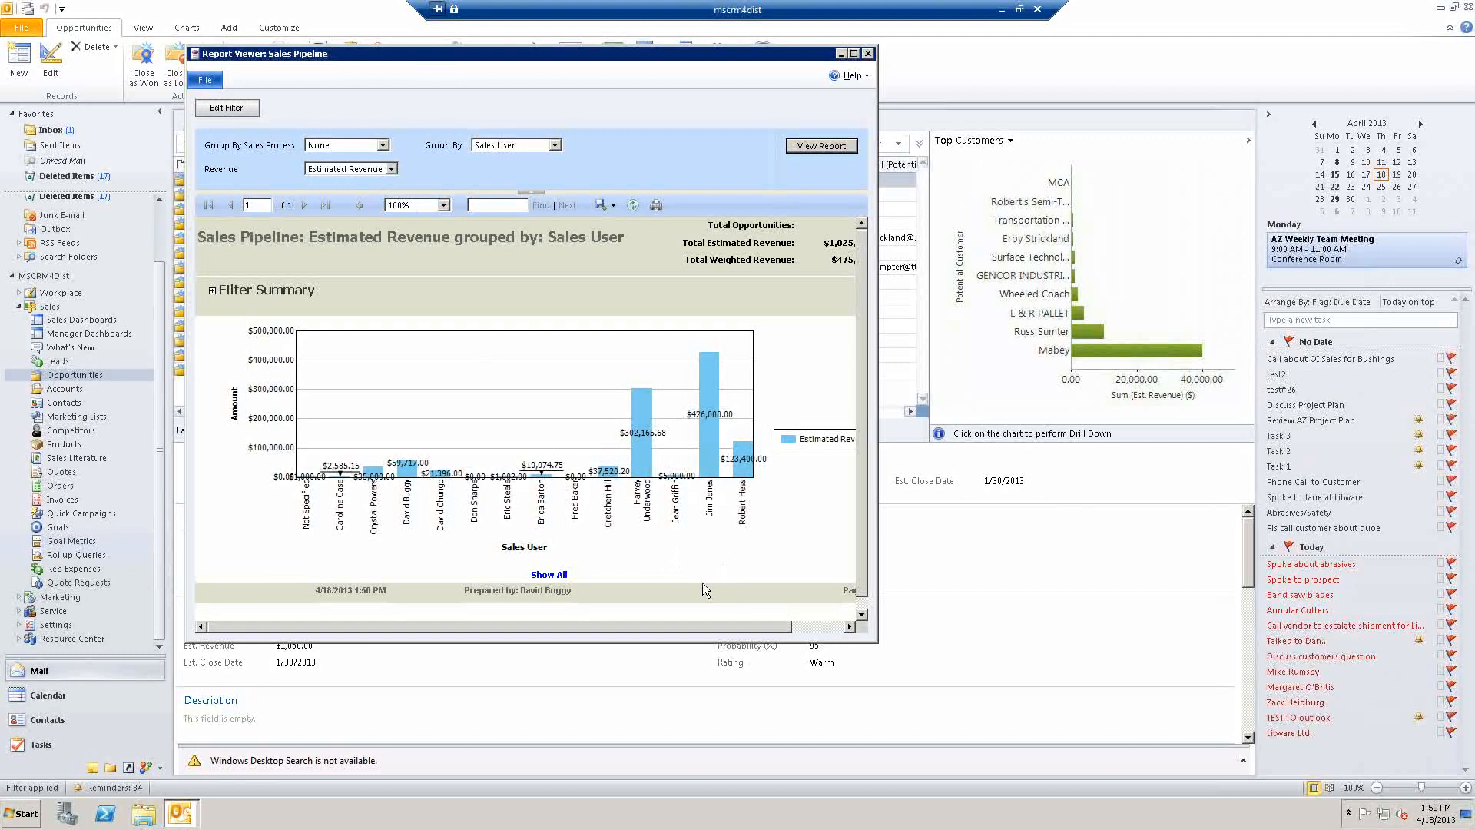
Step: Drill into the sales user with the highest estimated revenue, review the underlying opportunities and close the report
{"action": "left_click", "coordinate": [705, 375]}
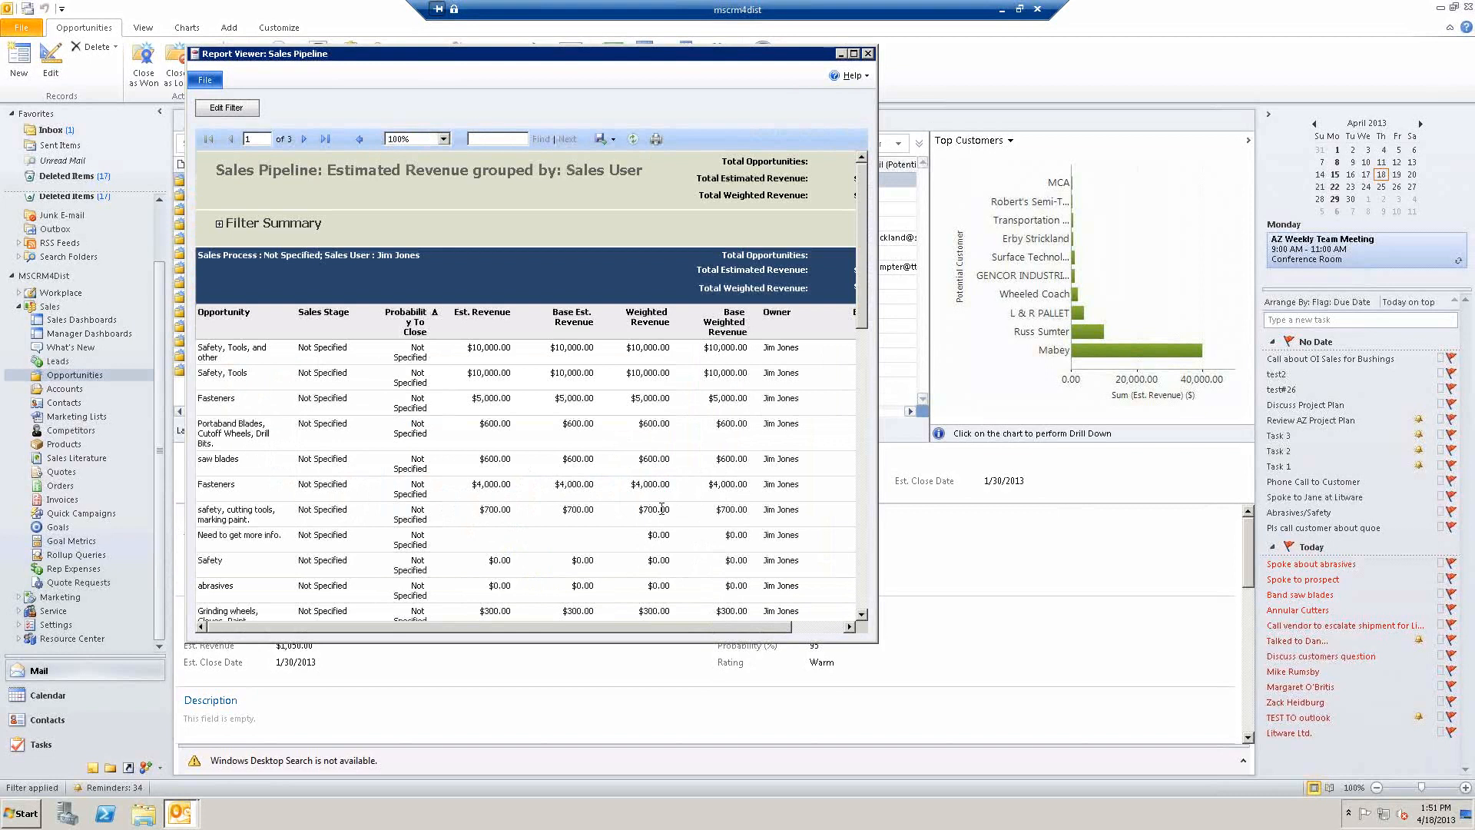
{"action": "scroll", "coordinate": [615, 424], "scroll_direction": "down", "scroll_amount": 4}
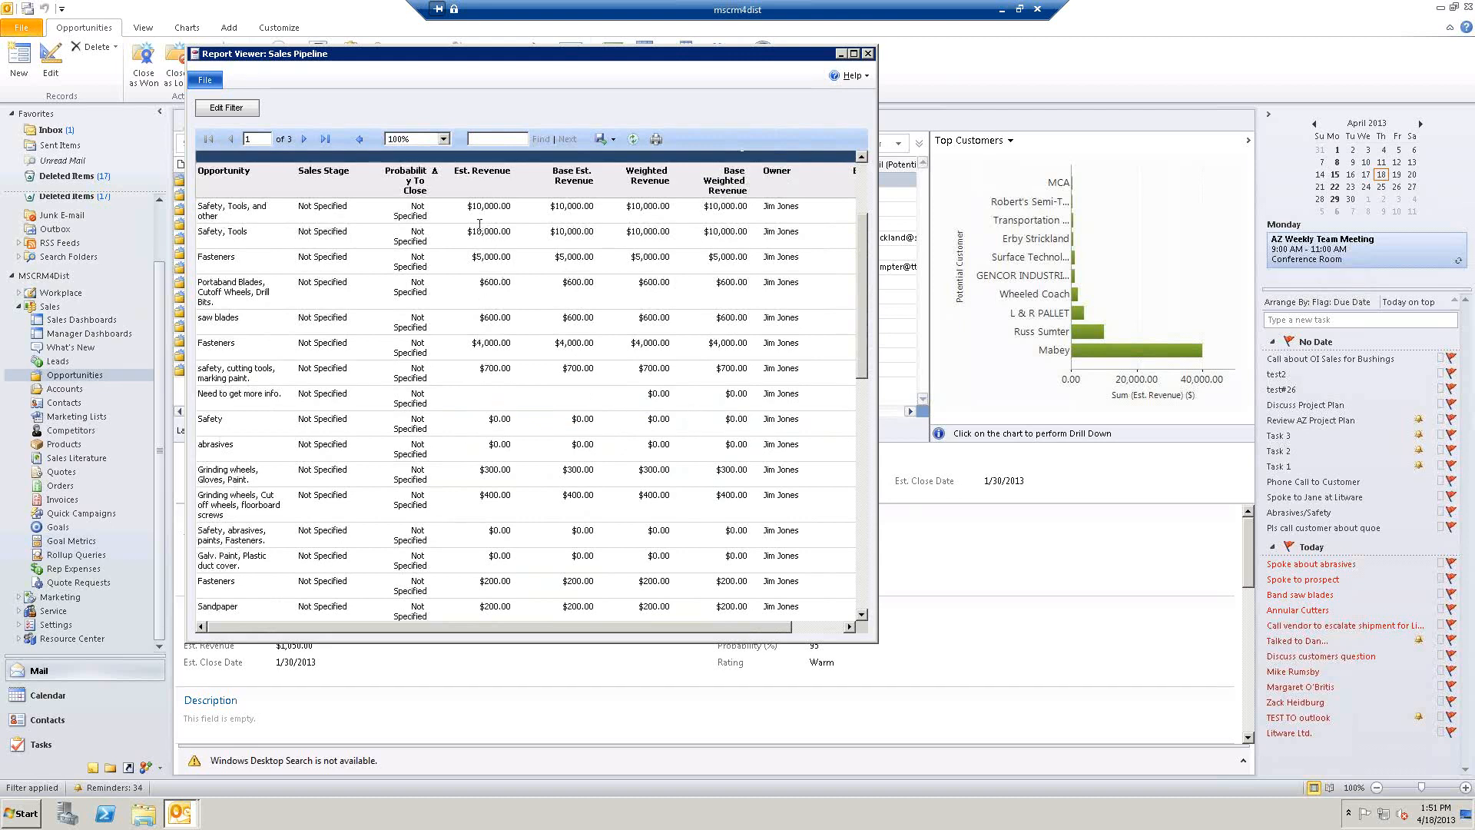
{"action": "scroll", "coordinate": [590, 390], "scroll_direction": "down", "scroll_amount": 10}
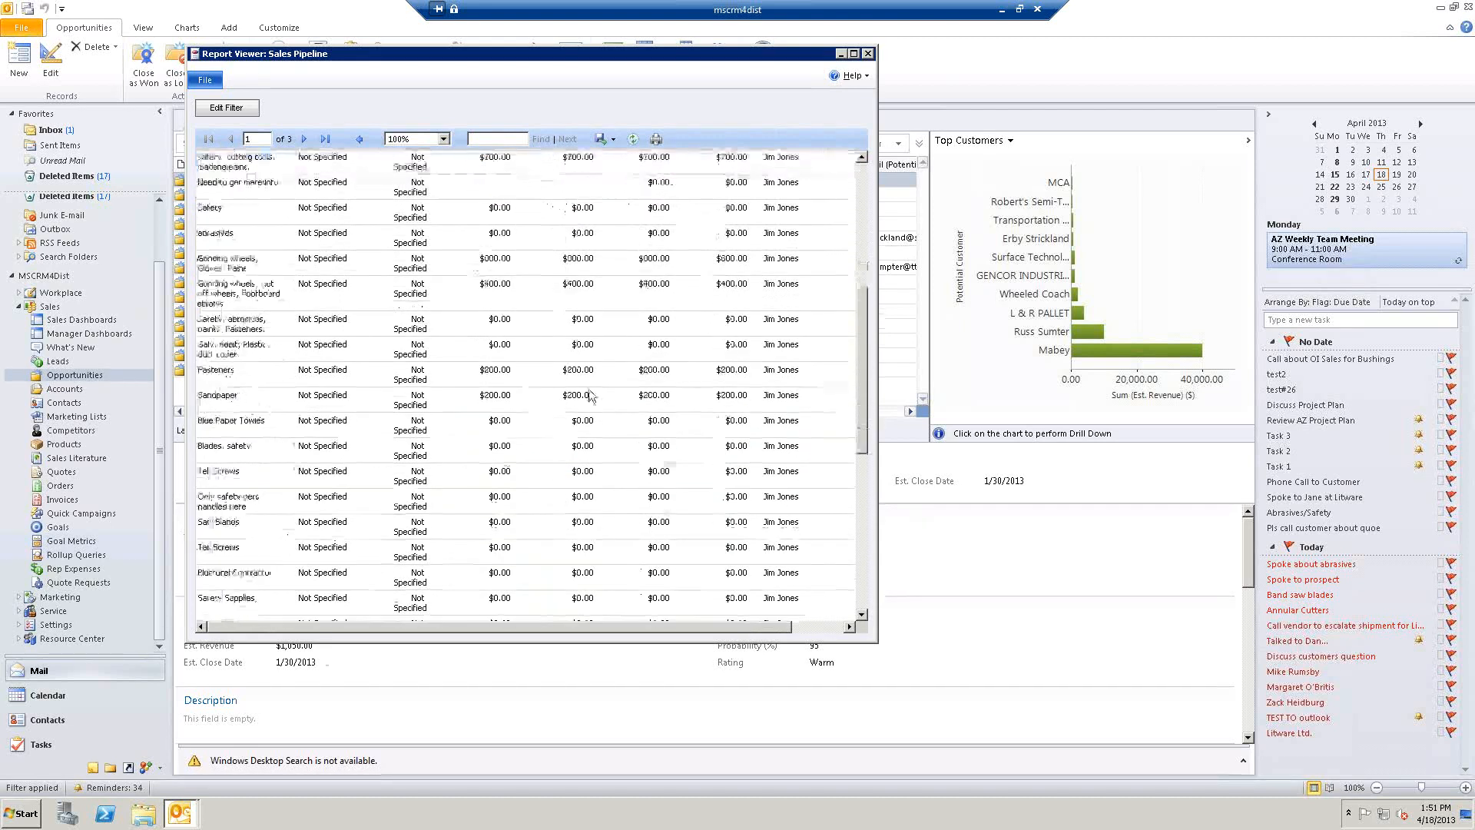
{"action": "scroll", "coordinate": [590, 390], "scroll_direction": "down", "scroll_amount": 8}
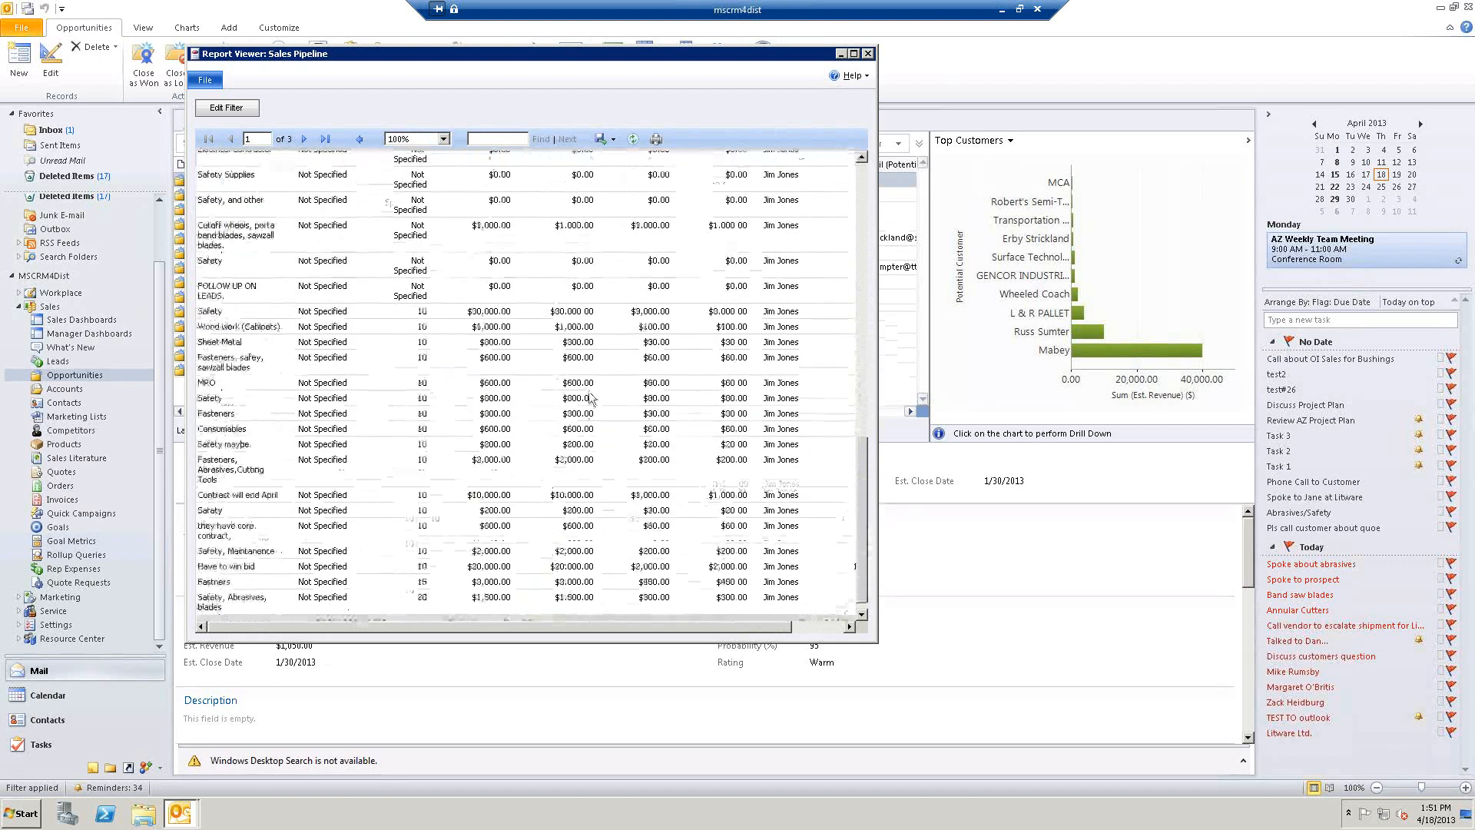
{"action": "scroll", "coordinate": [590, 395], "scroll_direction": "up", "scroll_amount": 20}
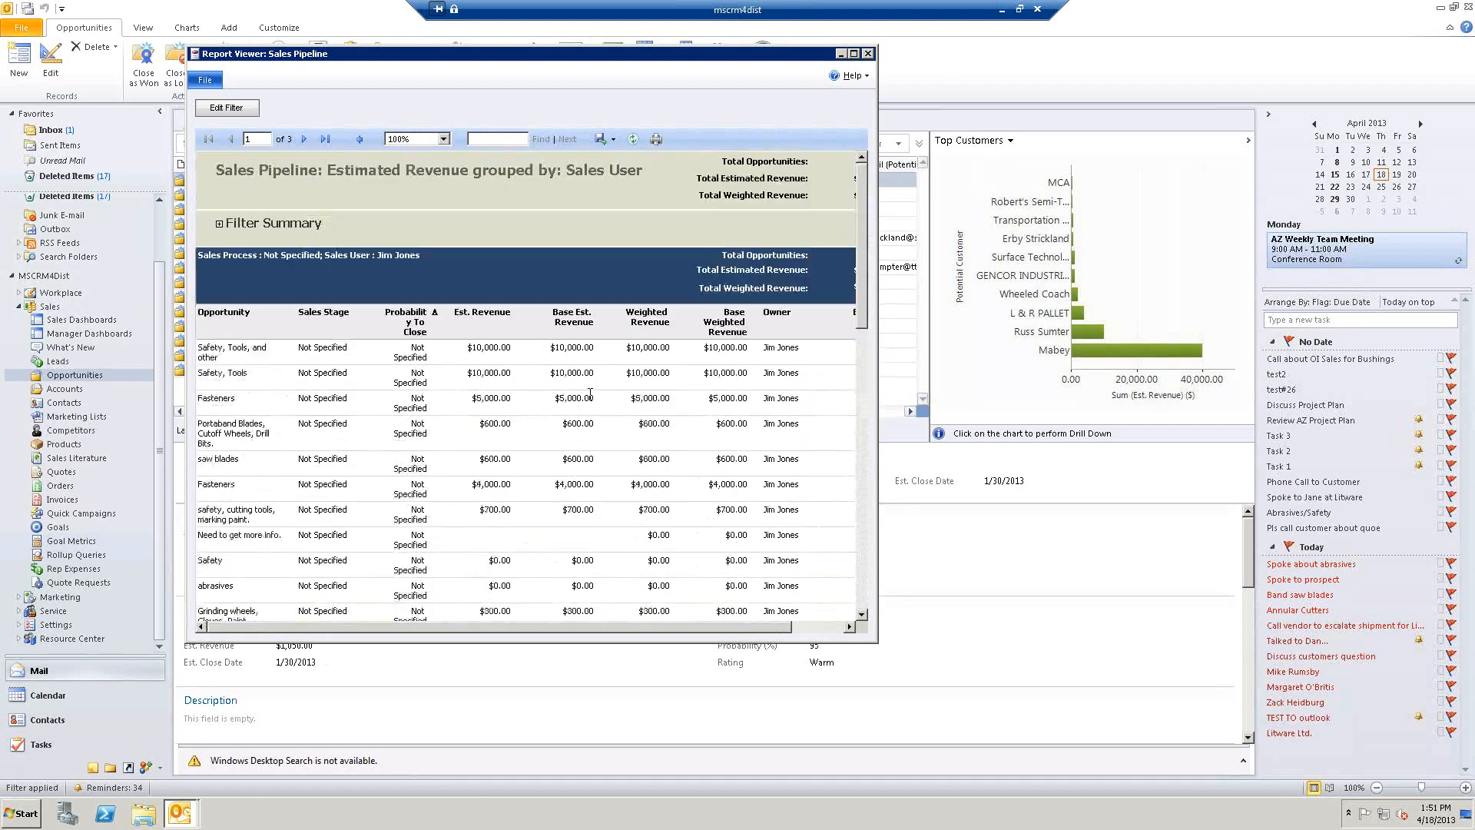
{"action": "left_click", "coordinate": [868, 53]}
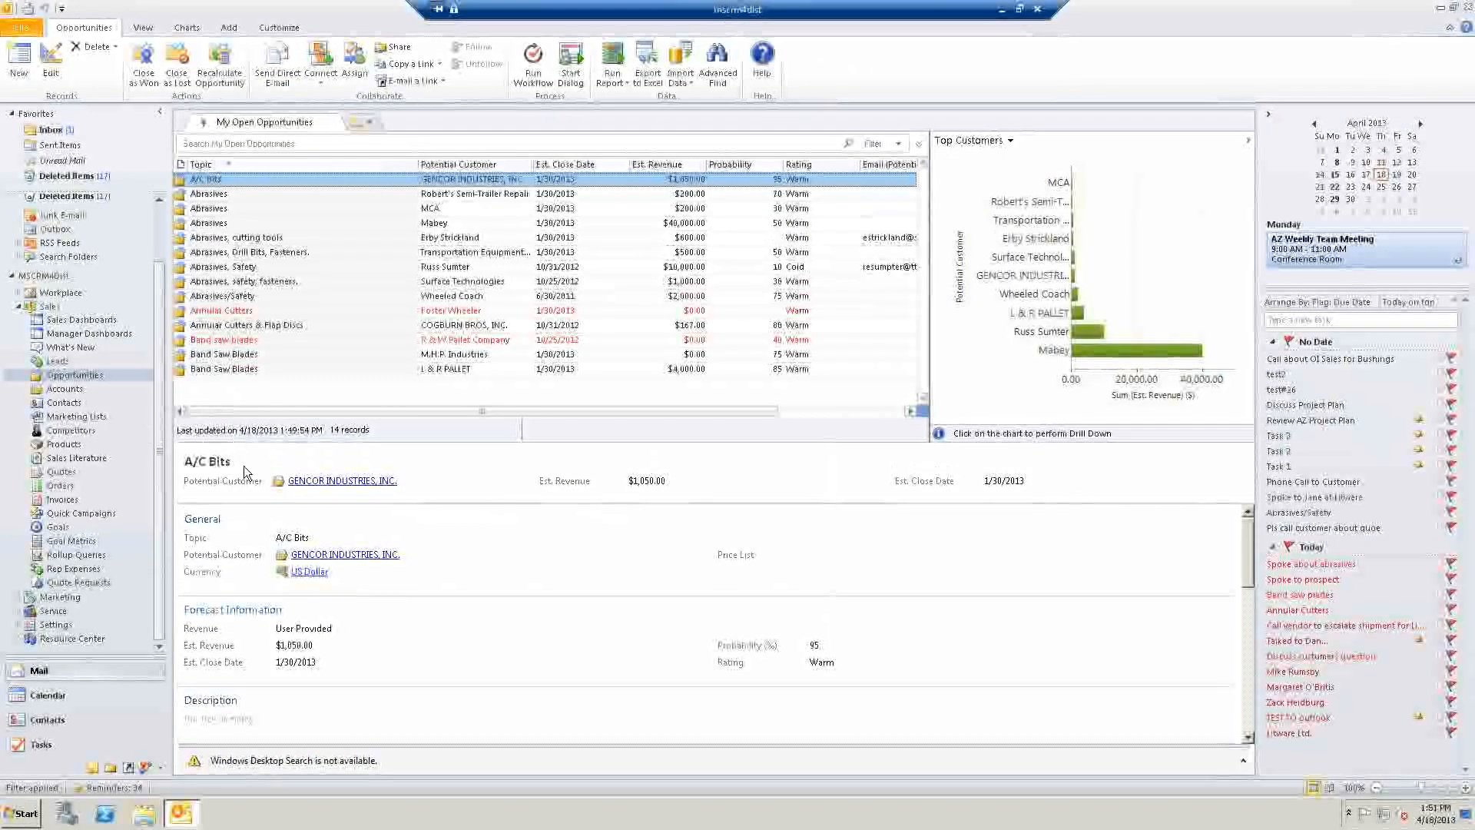
Step: View the All Quotes list, minimize the remote desktop session and switch to the Sales Rep Master dashboard in the browser-based CRM
{"action": "left_click", "coordinate": [62, 471]}
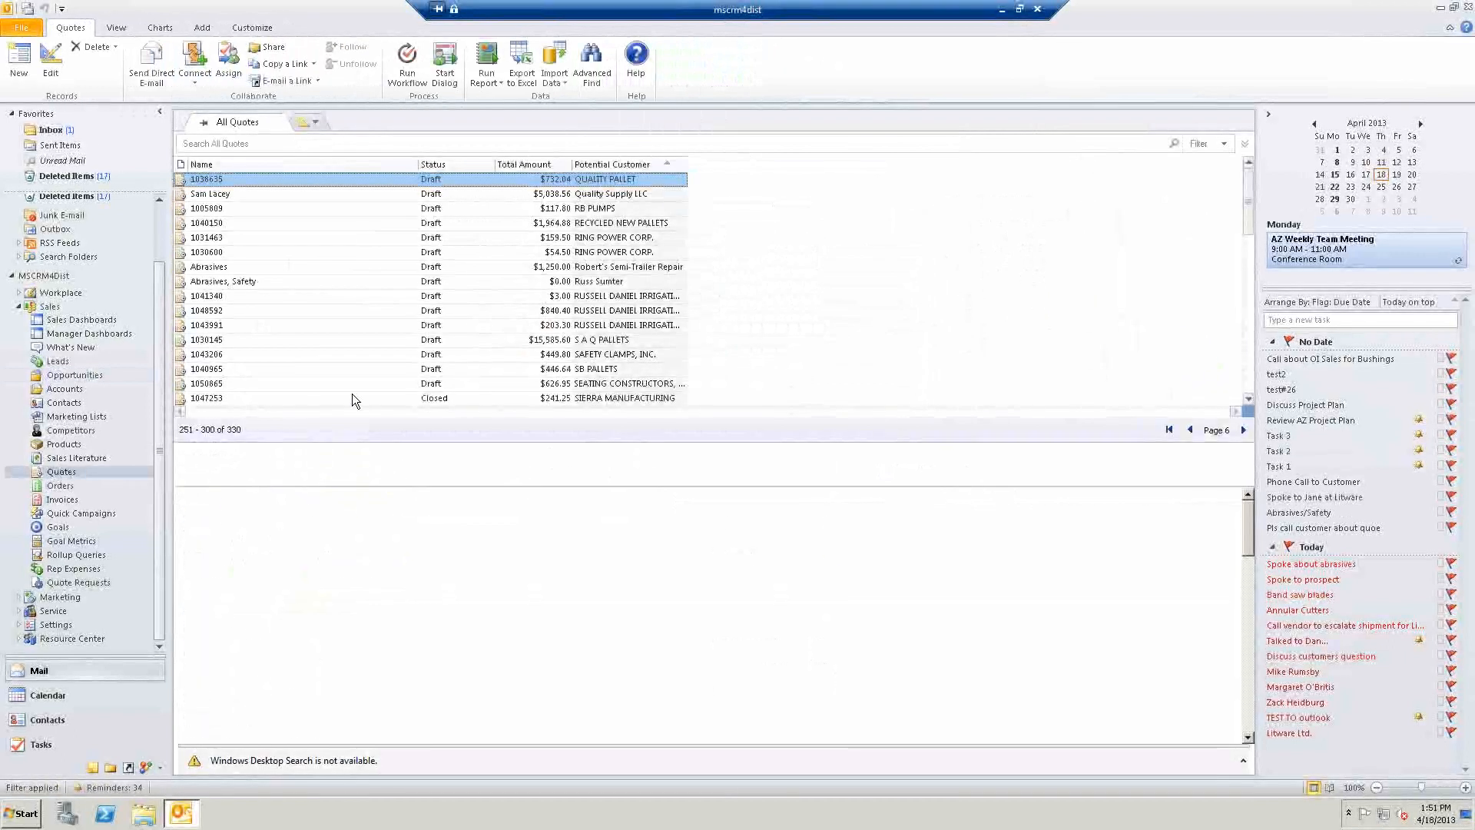
{"action": "left_click", "coordinate": [1001, 9]}
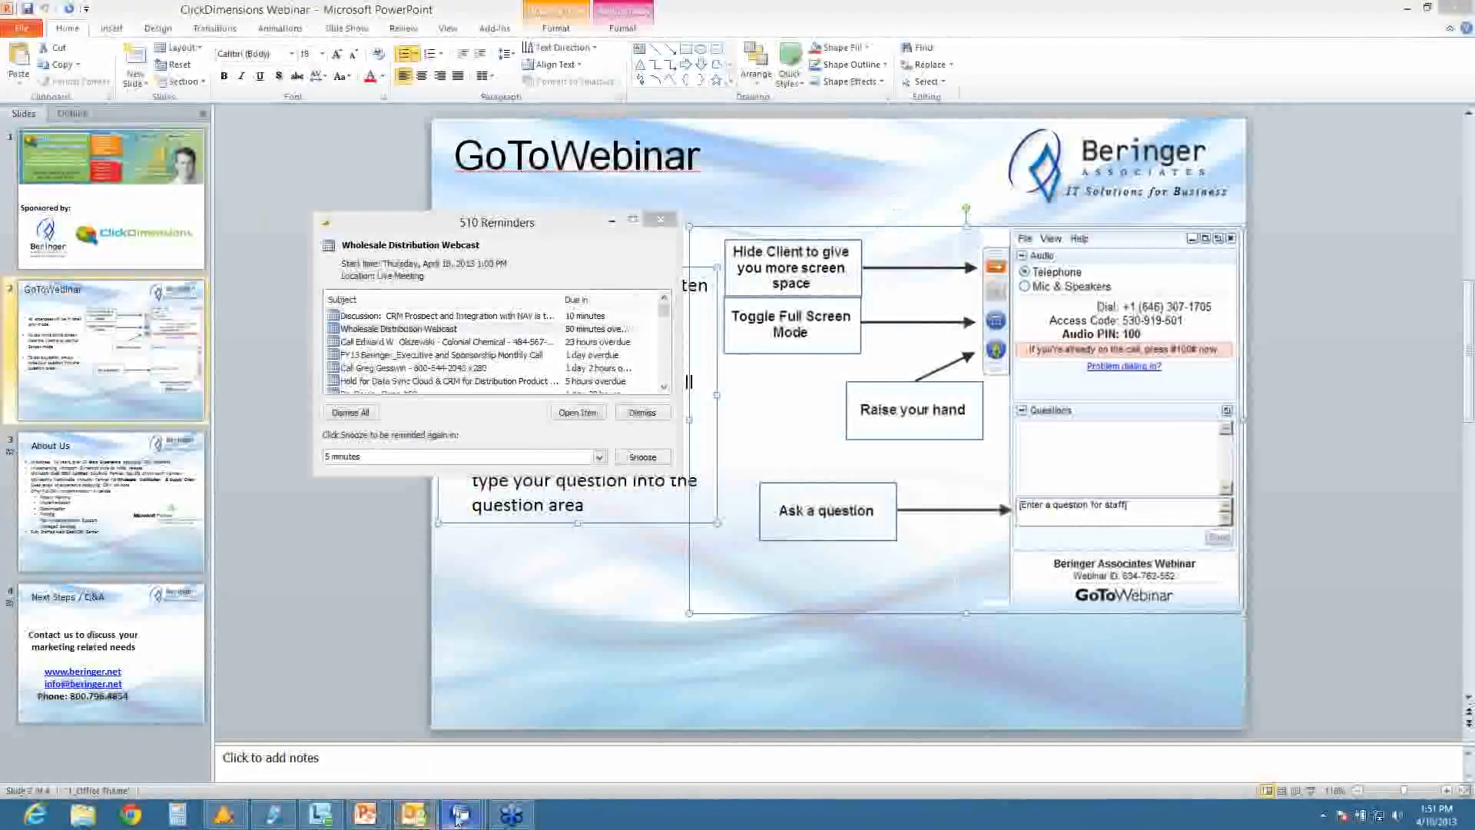
{"action": "mouse_move", "coordinate": [459, 815]}
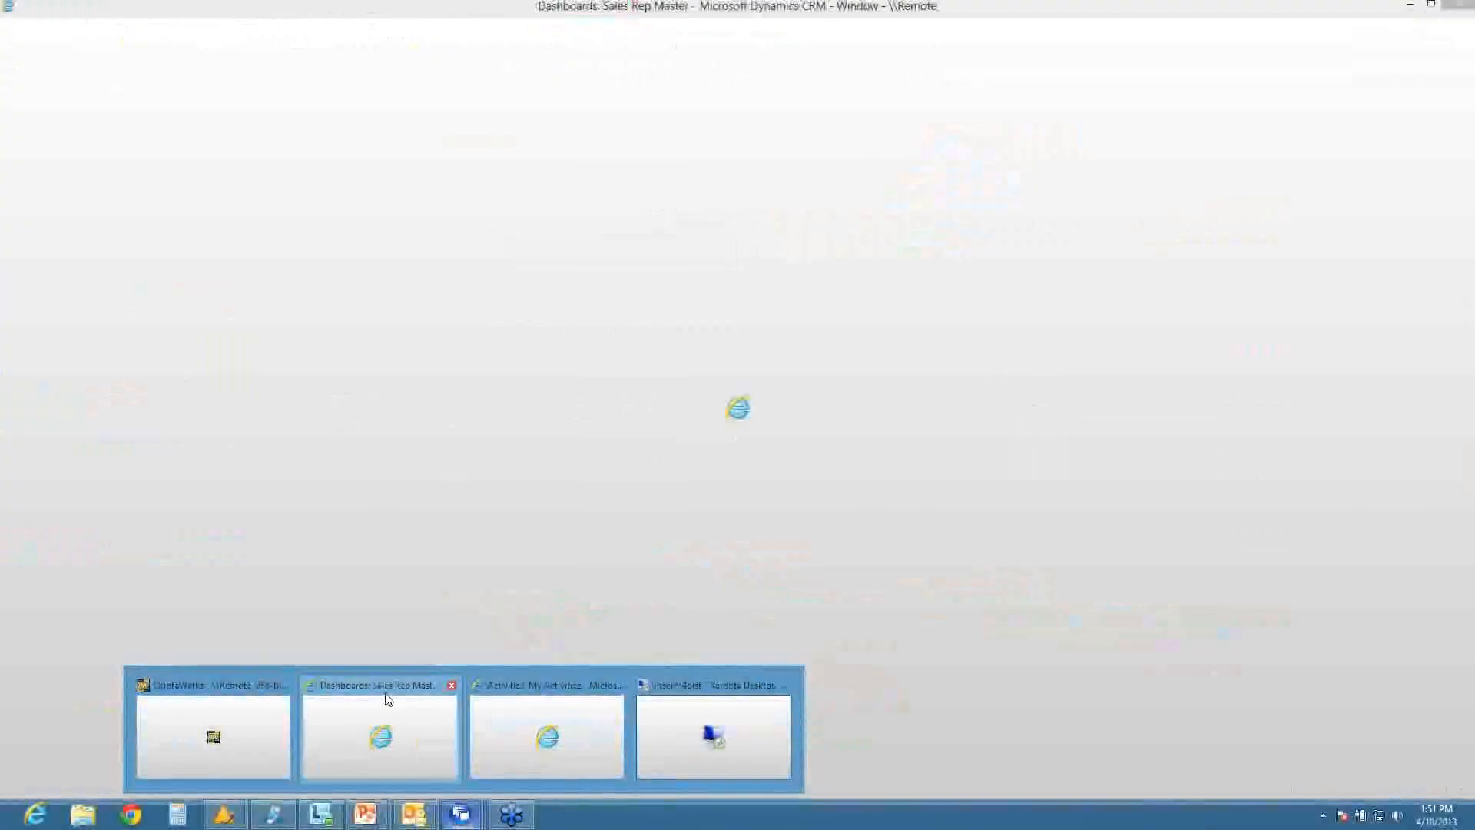
{"action": "left_click", "coordinate": [382, 718]}
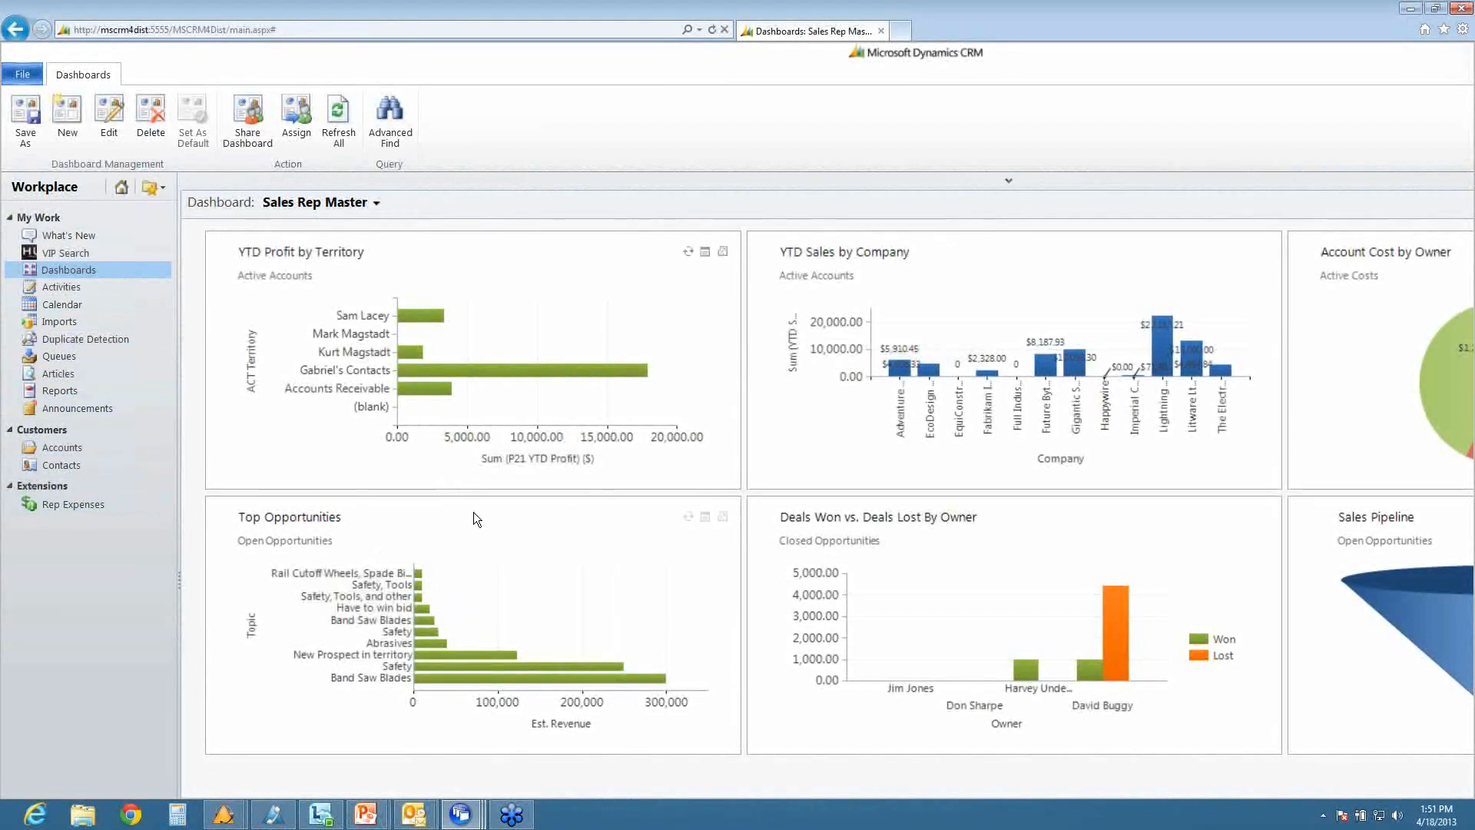
Step: Open the Closed Invoices list in the Sales area of the browser-based CRM and maximize its window
{"action": "double_click", "coordinate": [1049, 25]}
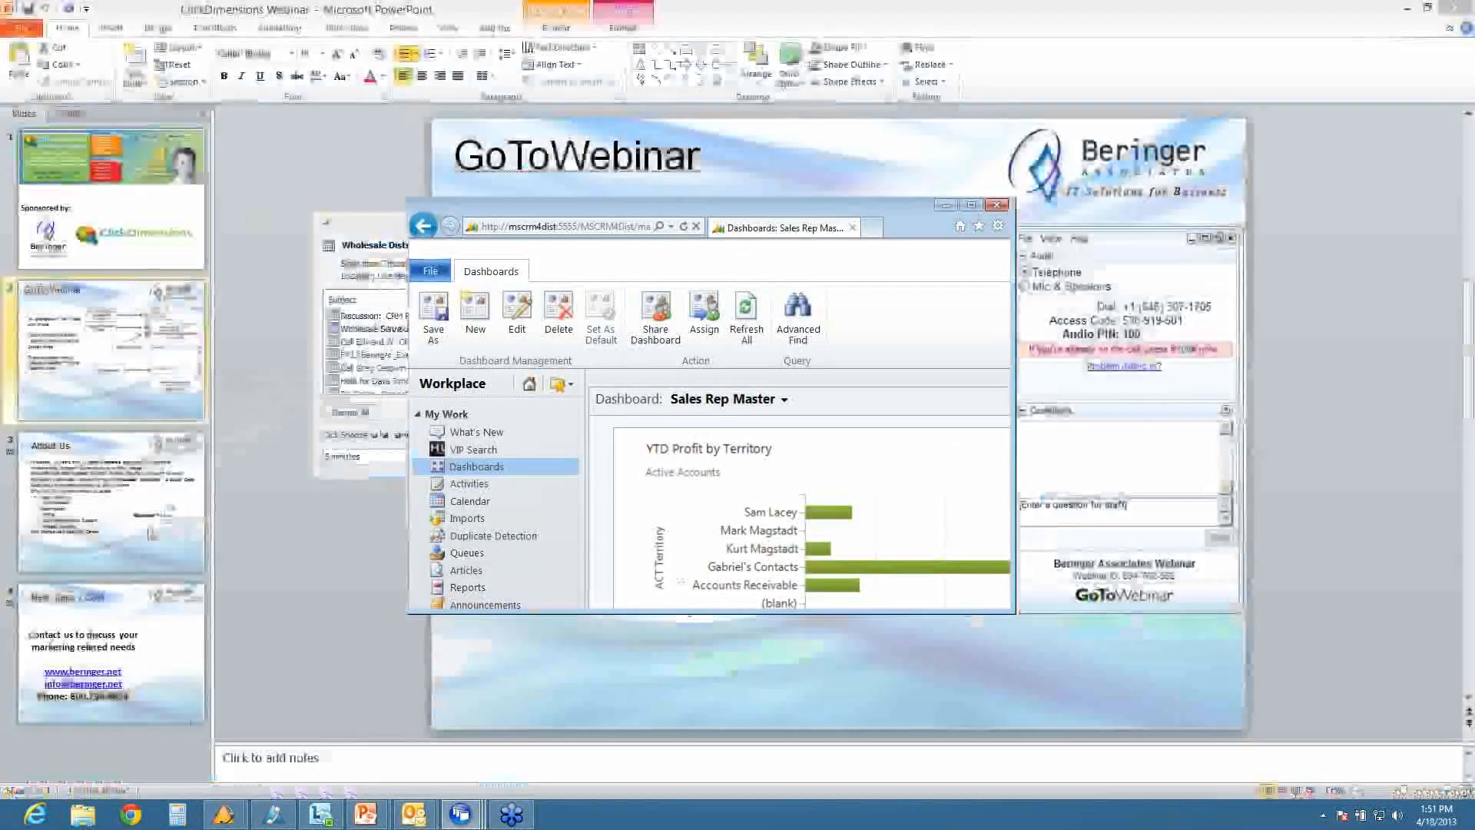
{"action": "left_click_drag", "start_coordinate": [404, 239], "coordinate": [45, 238]}
{"action": "mouse_move", "coordinate": [220, 523]}
{"action": "left_mouse_down"}
{"action": "mouse_move", "coordinate": [220, 551]}
{"action": "mouse_move", "coordinate": [217, 538]}
{"action": "left_mouse_up"}
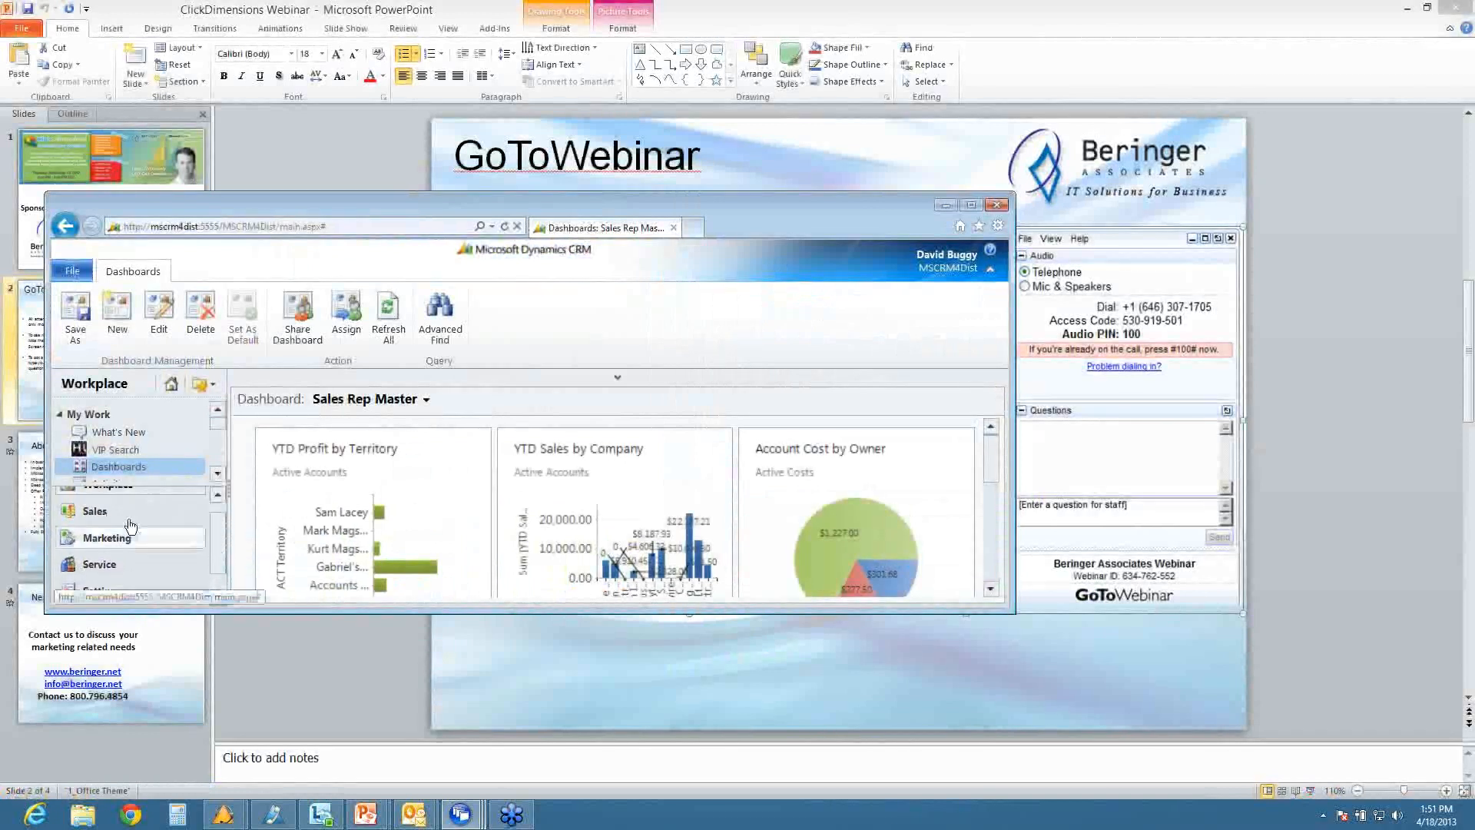
{"action": "left_click", "coordinate": [95, 510]}
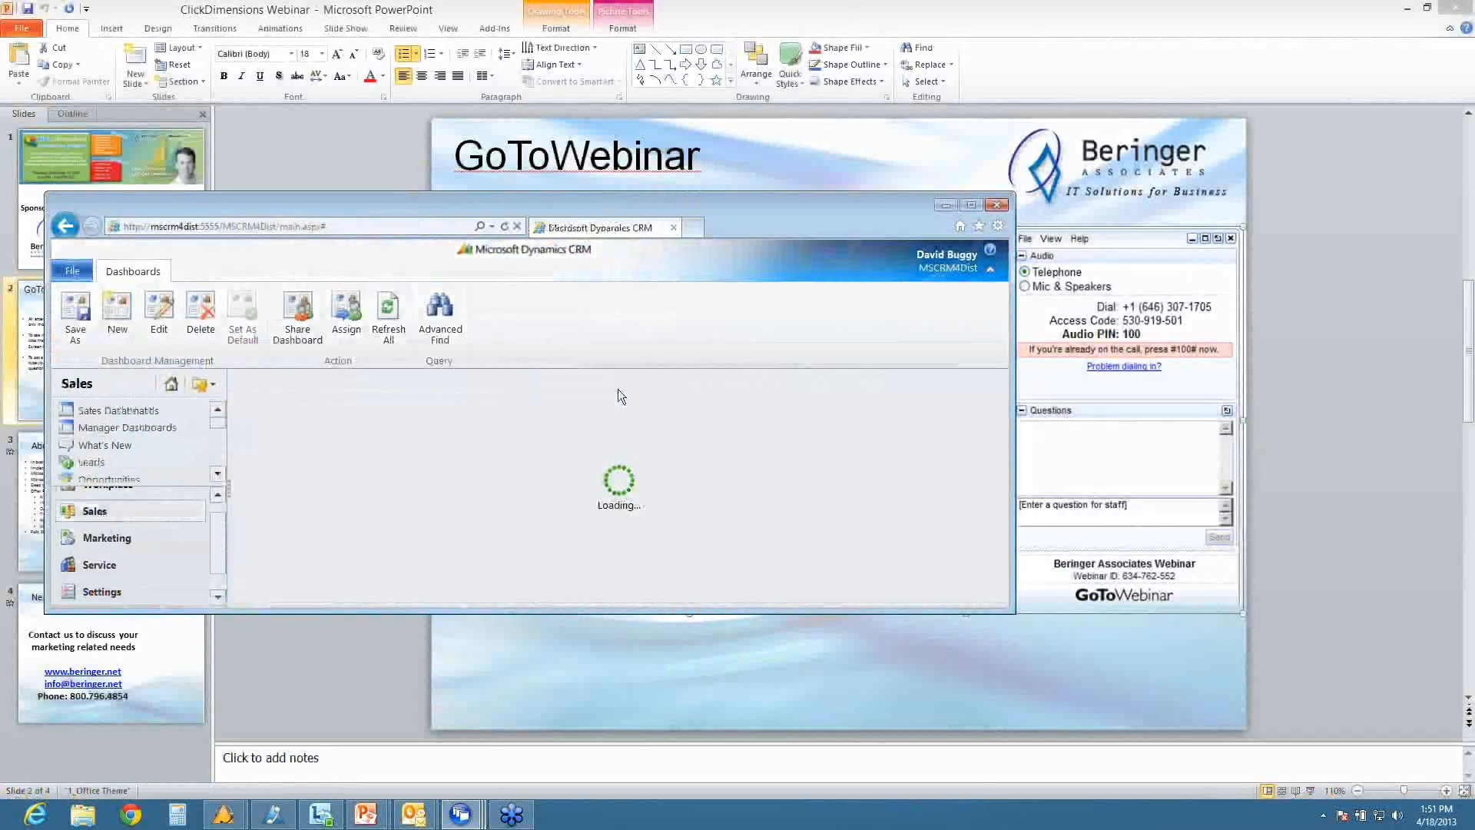
{"action": "left_click", "coordinate": [972, 204]}
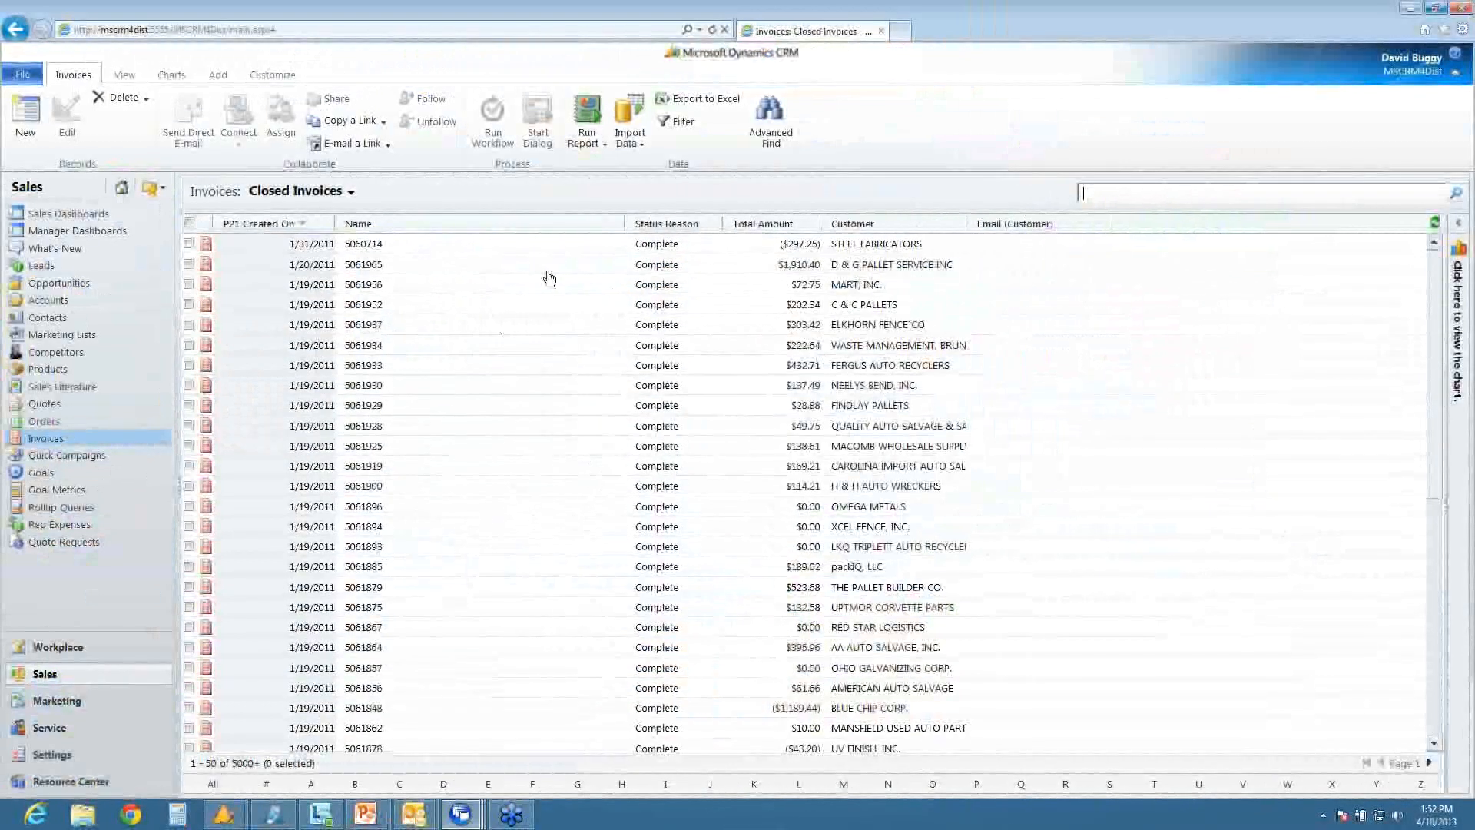
Step: Select all closed invoices on this page, export them to Excel as a static worksheet, view the opened file and close it
{"action": "left_click", "coordinate": [188, 223]}
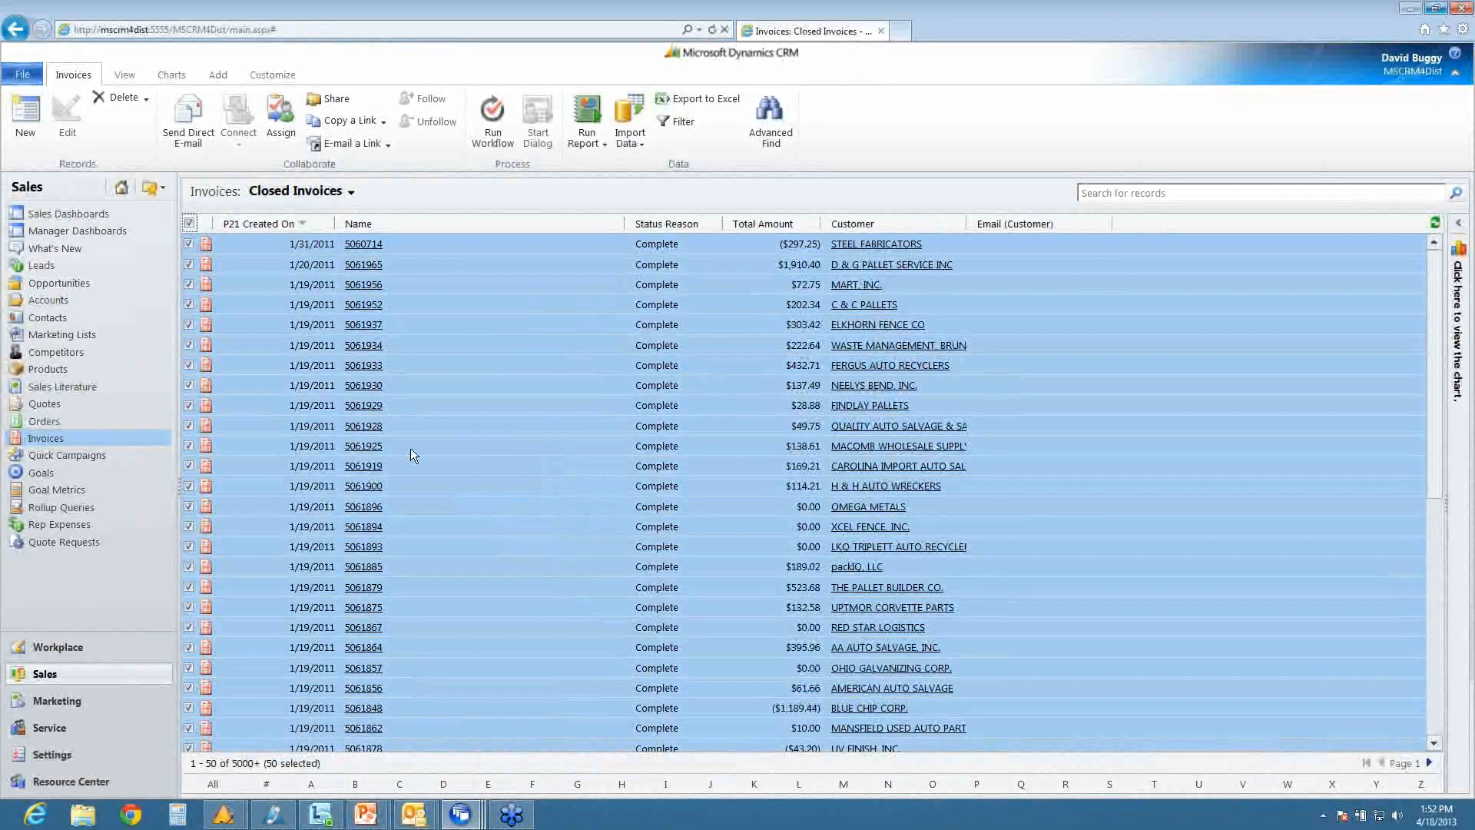
{"action": "left_click", "coordinate": [696, 99]}
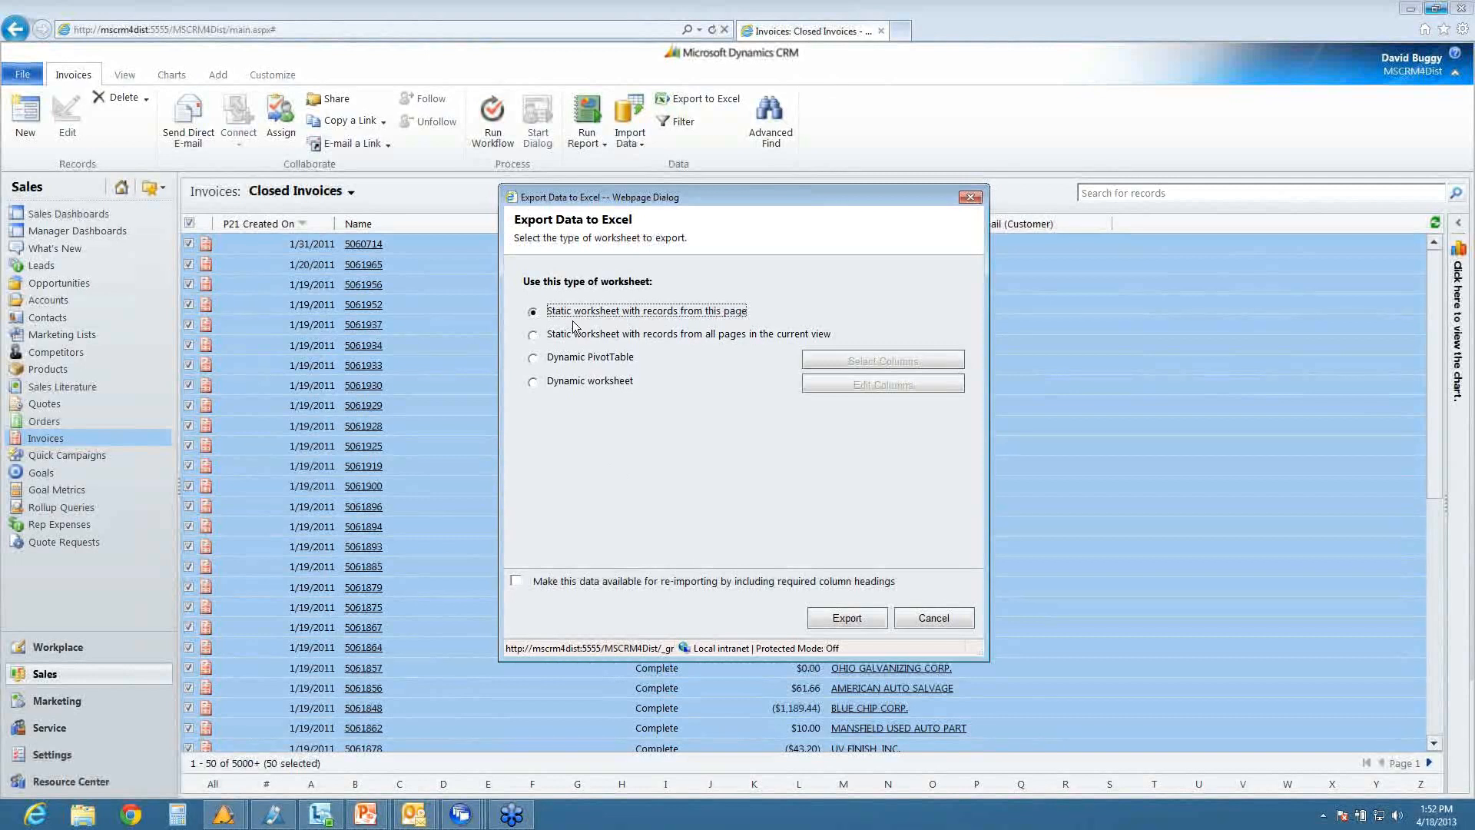
{"action": "left_click", "coordinate": [845, 619]}
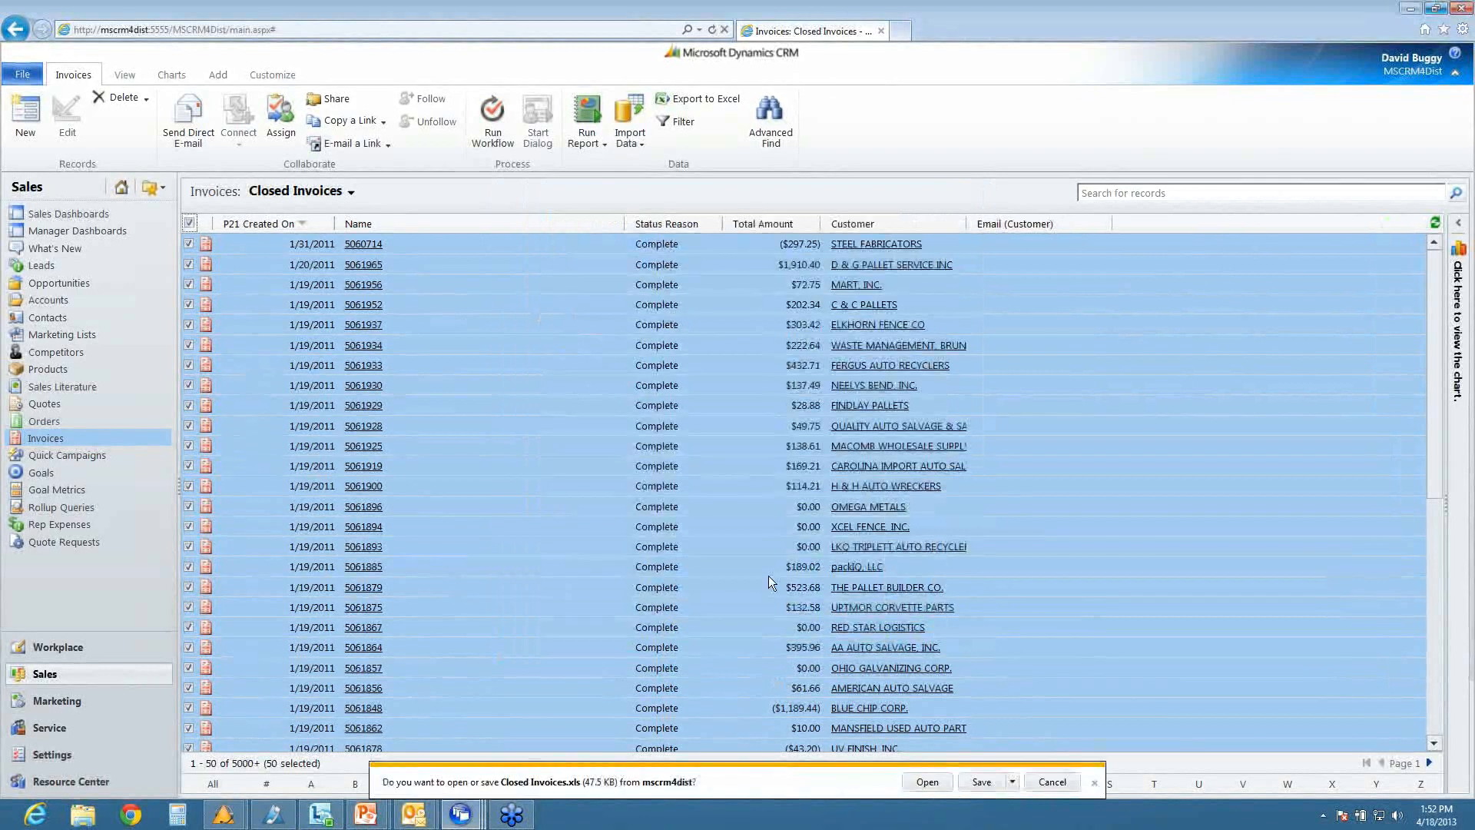
{"action": "left_click", "coordinate": [927, 782]}
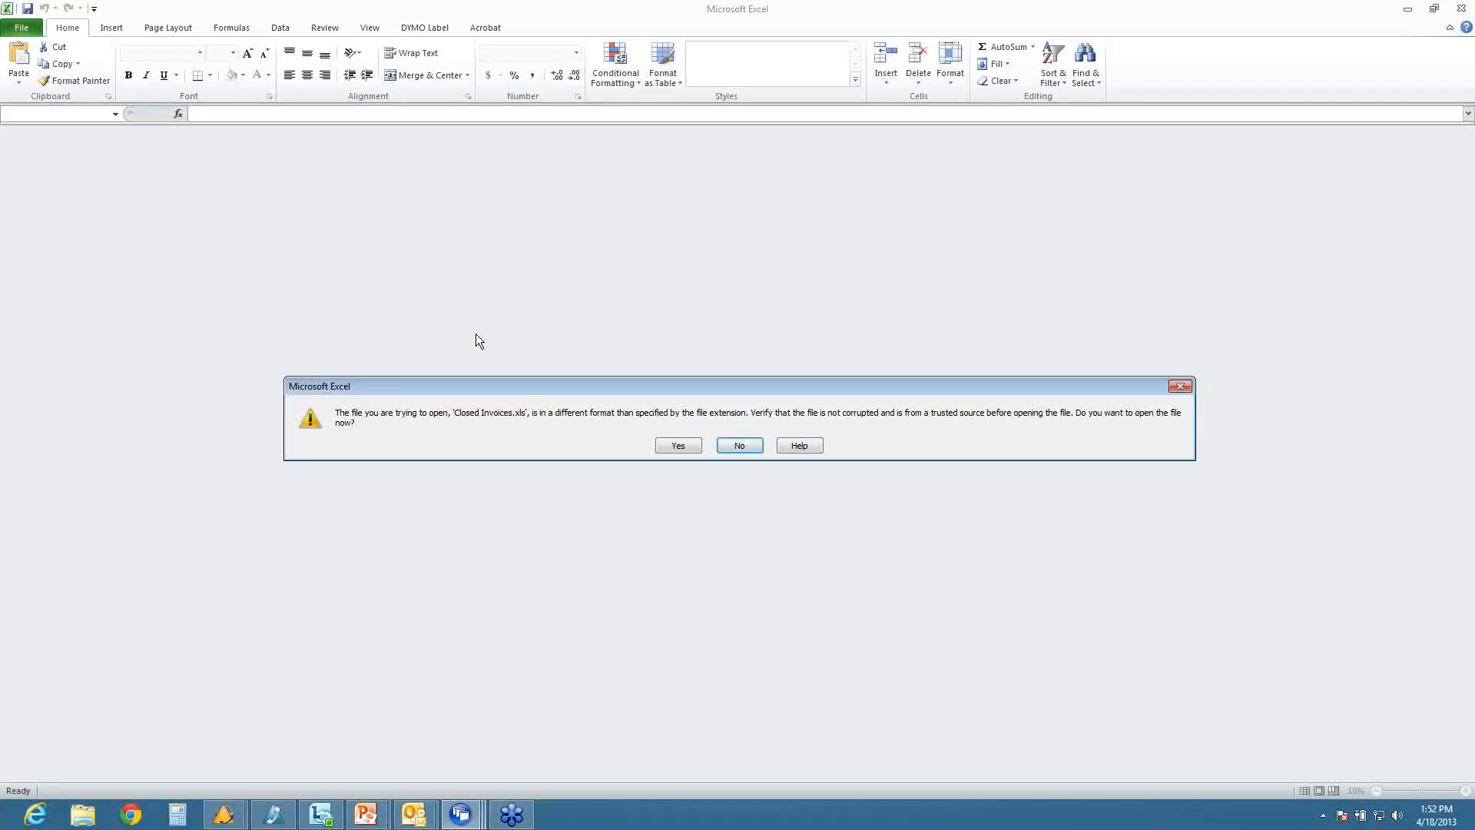
{"action": "left_click", "coordinate": [695, 445]}
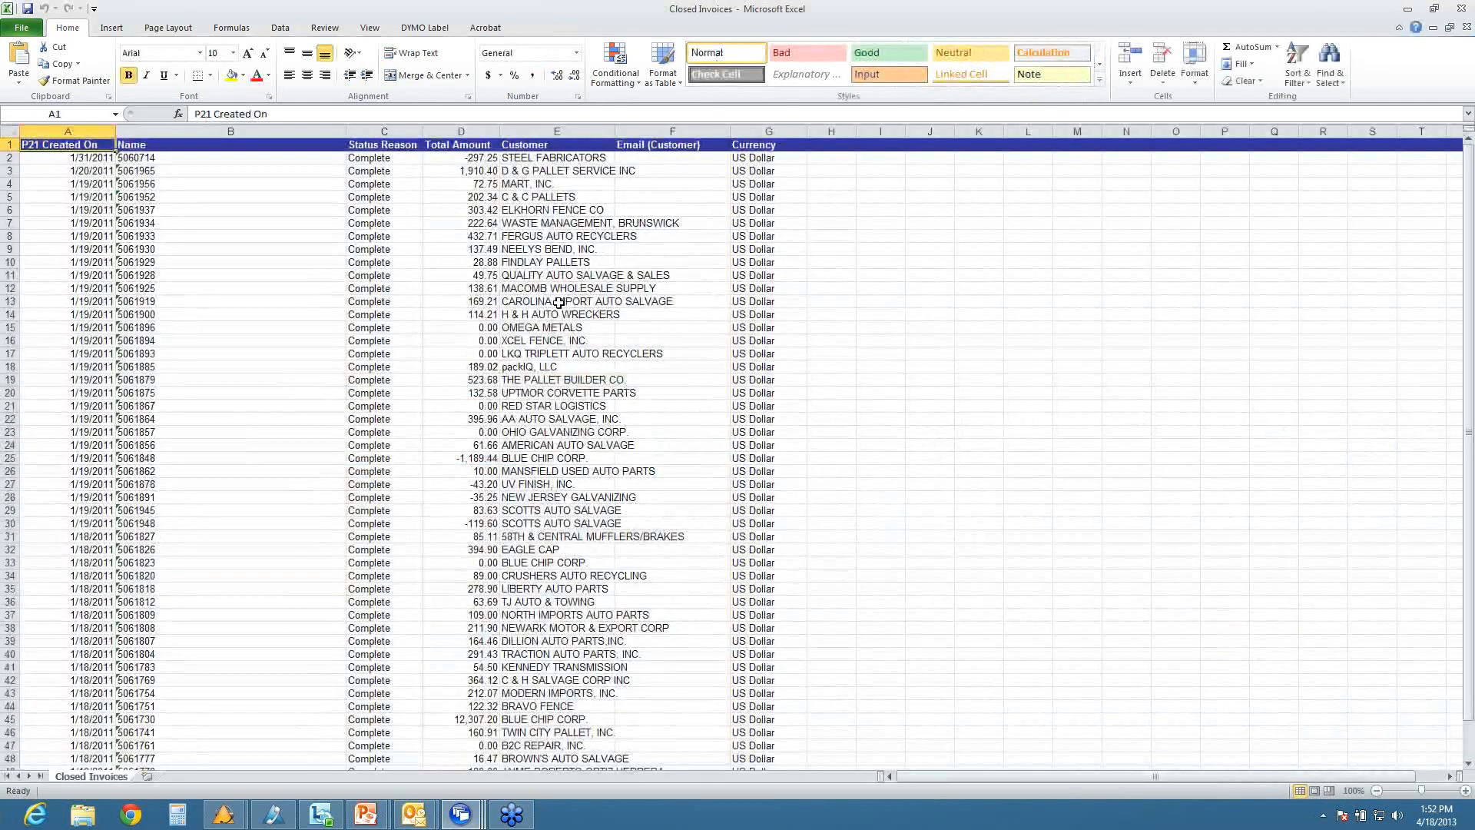
{"action": "left_click", "coordinate": [1465, 9]}
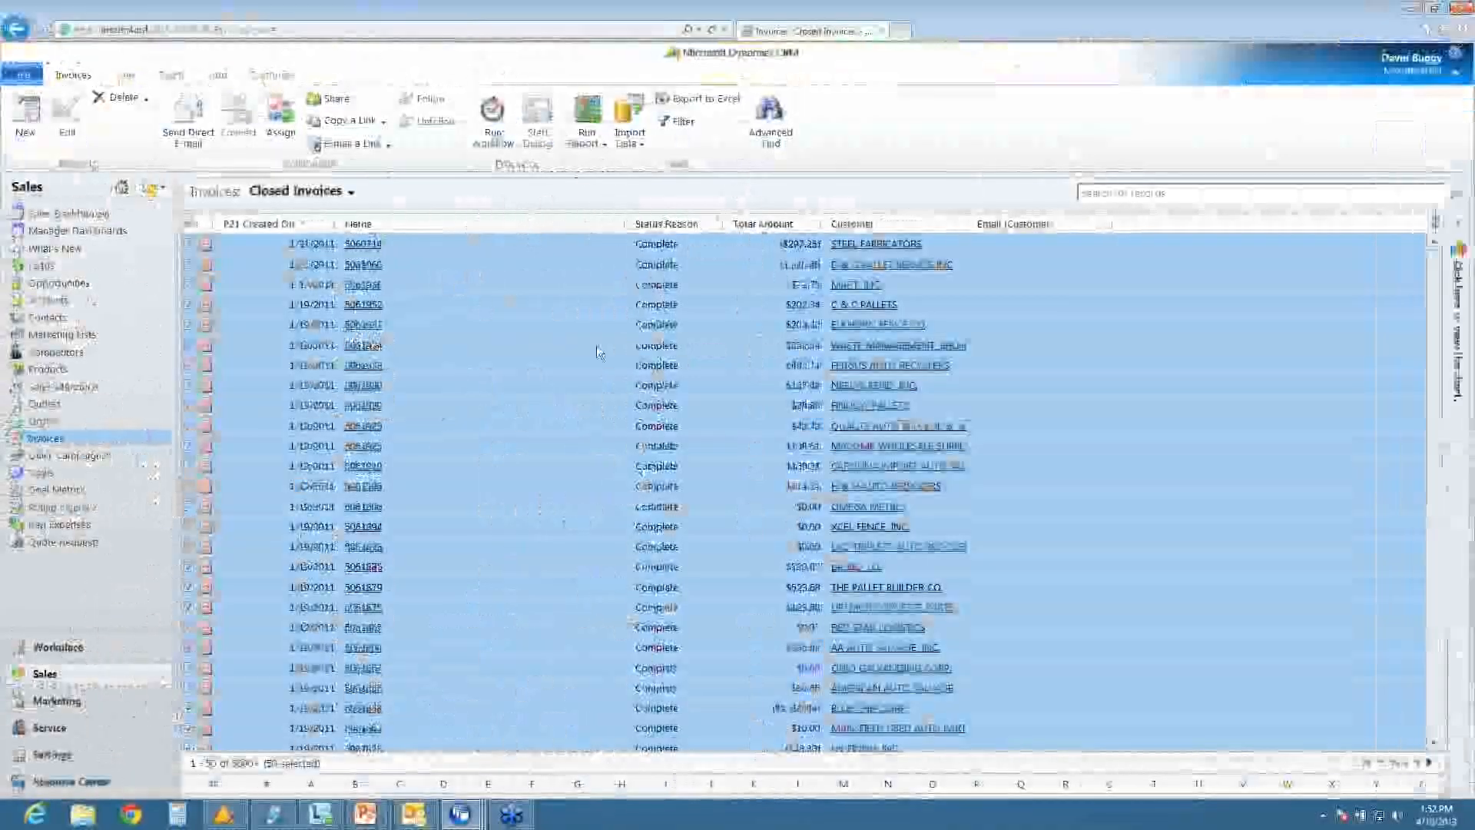
Step: Export the closed invoices to Excel as a Dynamic PivotTable and open the resulting file
{"action": "left_click", "coordinate": [703, 98]}
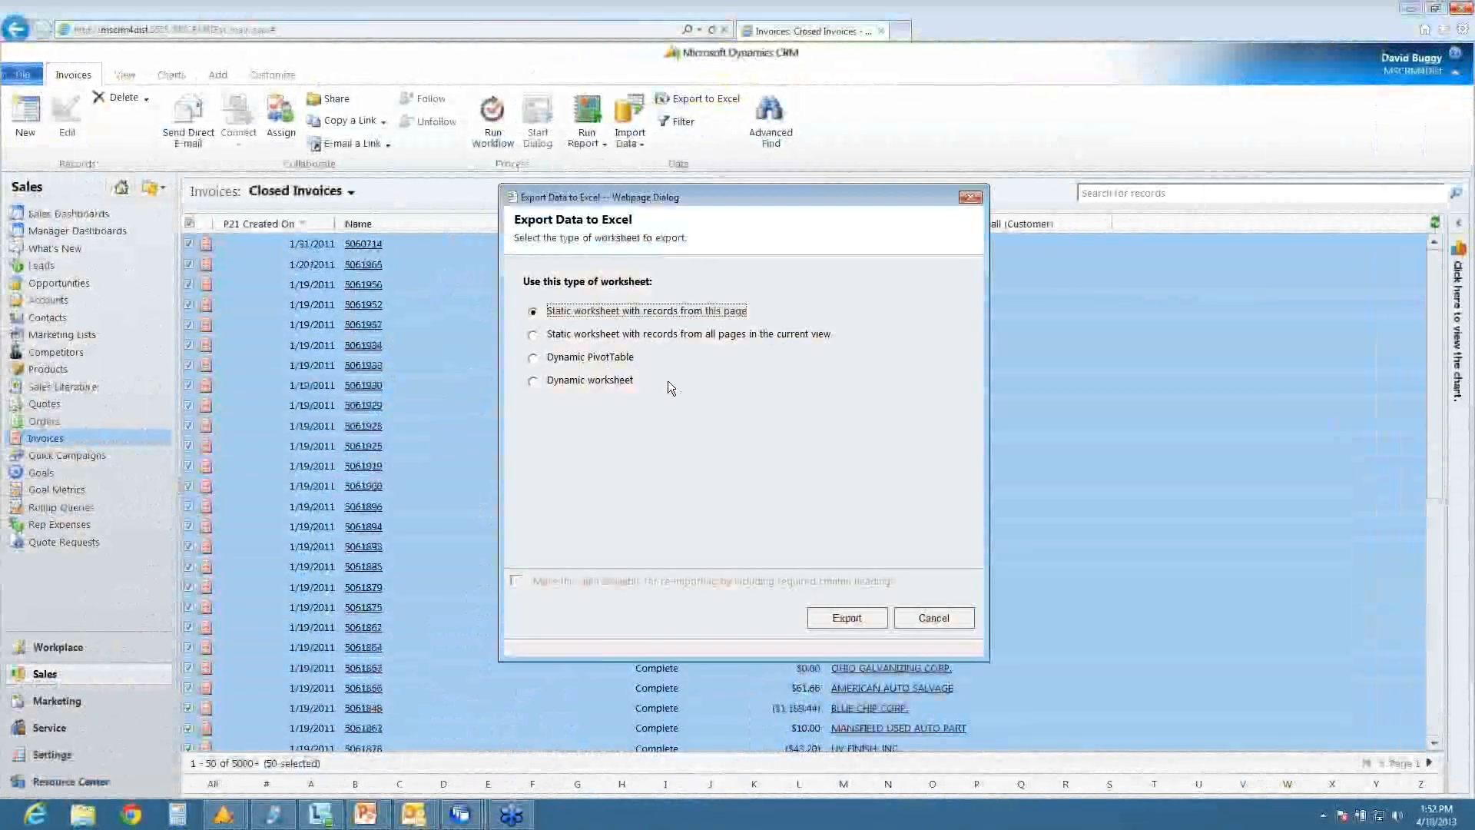
{"action": "left_click_drag", "start_coordinate": [771, 201], "coordinate": [711, 189]}
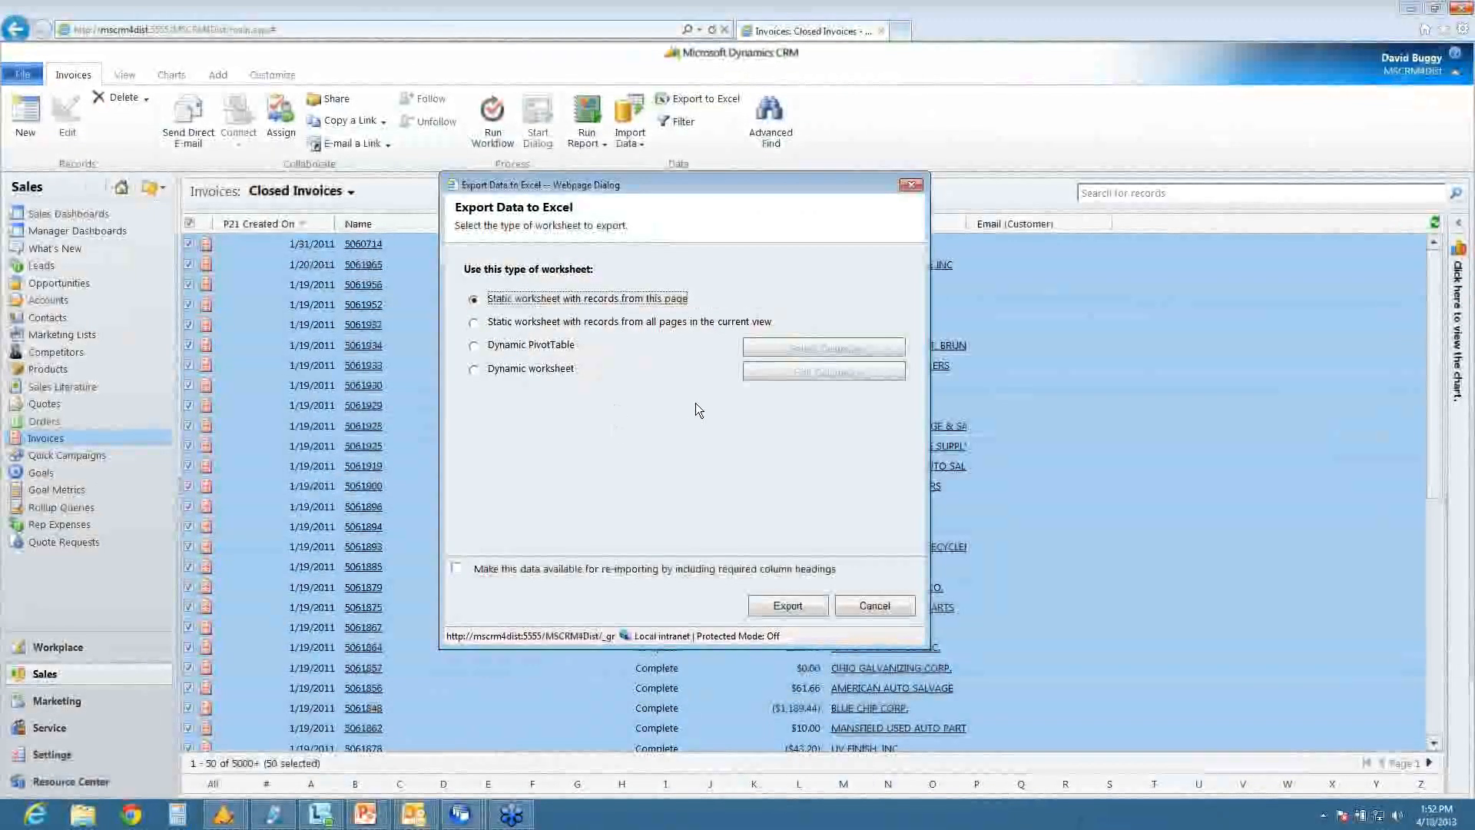
{"action": "left_click", "coordinate": [544, 345]}
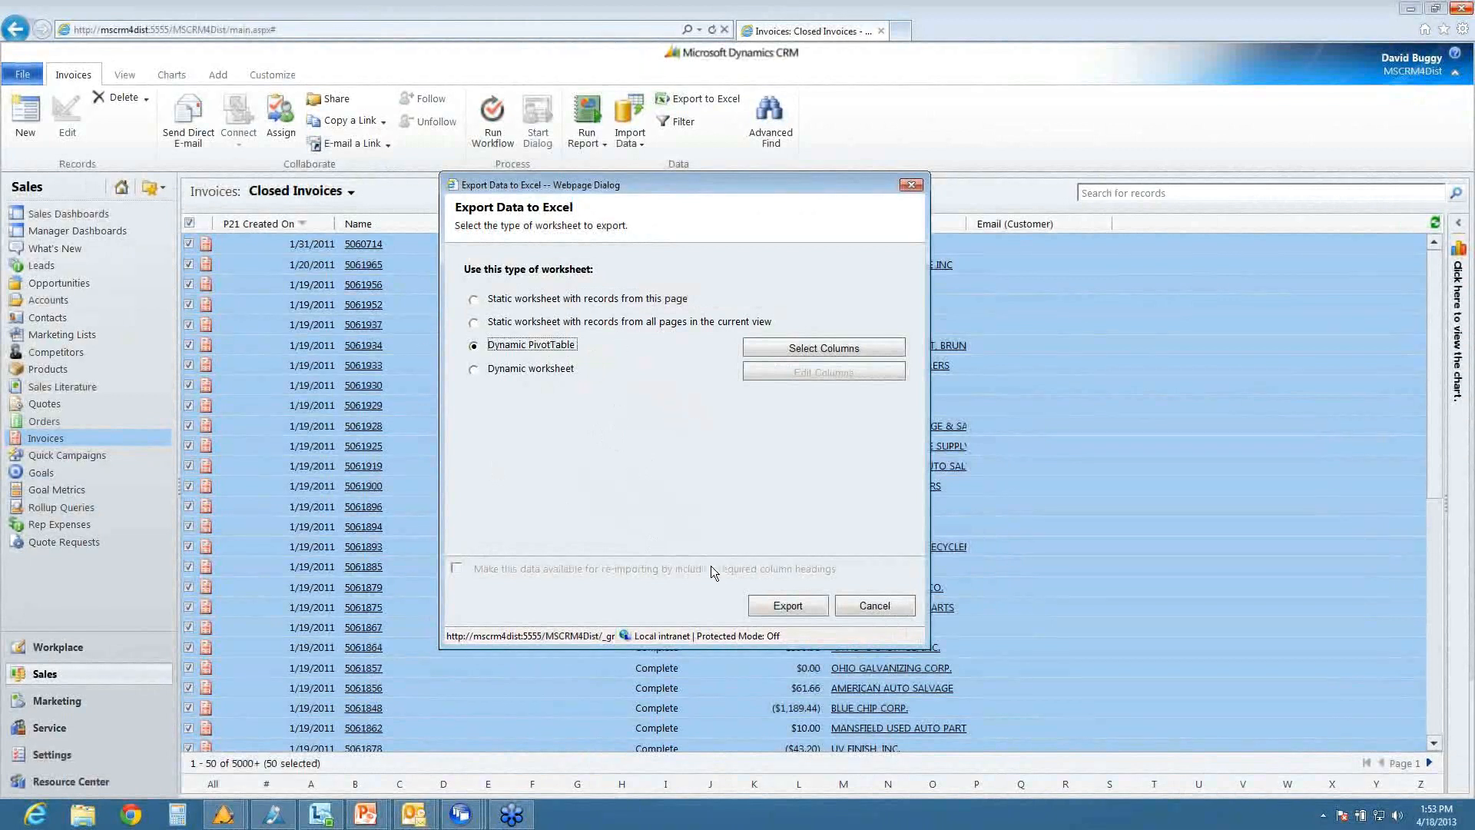
{"action": "left_click", "coordinate": [761, 604]}
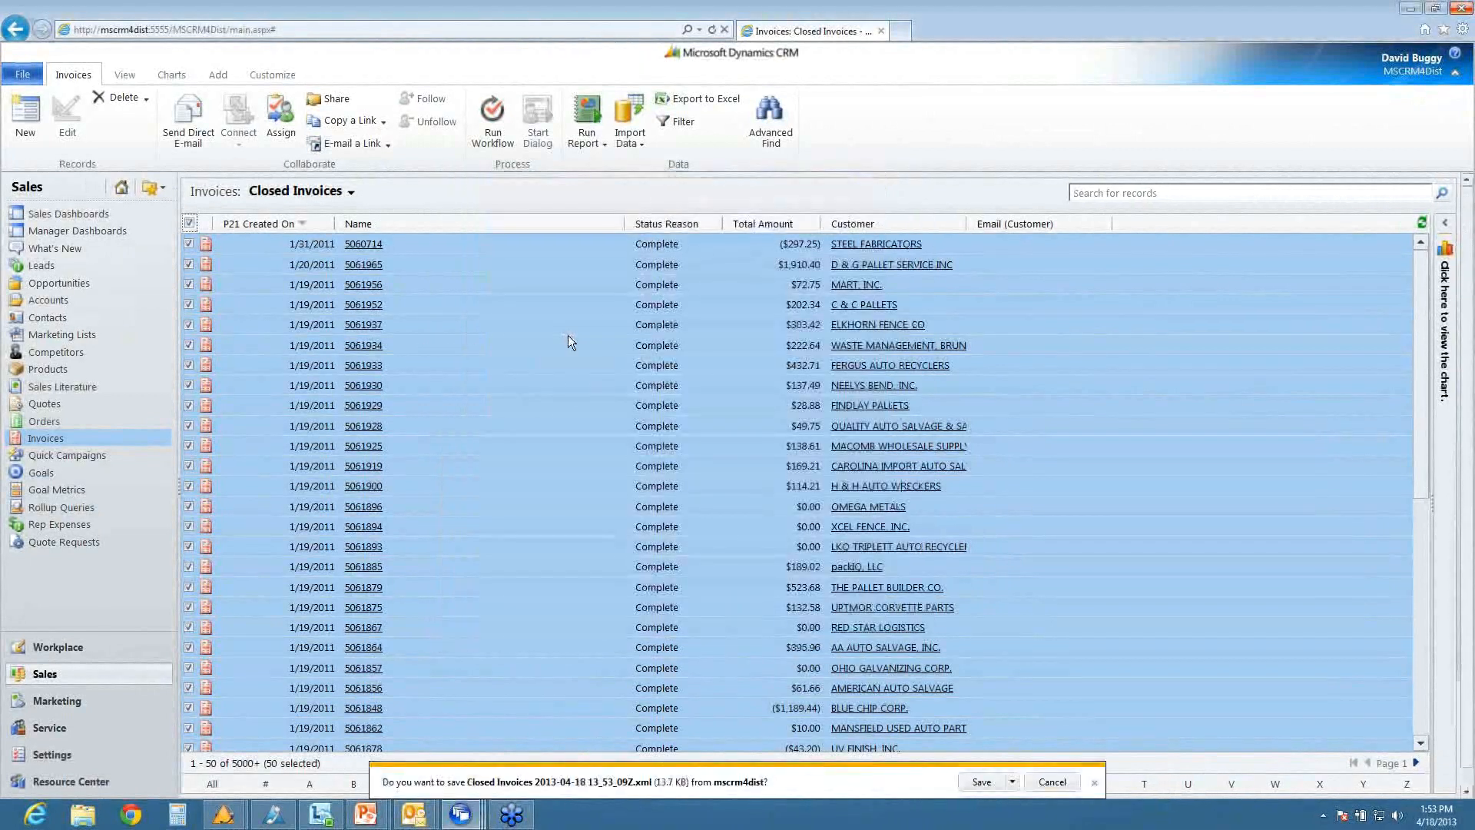
{"action": "left_click", "coordinate": [982, 782]}
{"action": "left_click", "coordinate": [853, 782]}
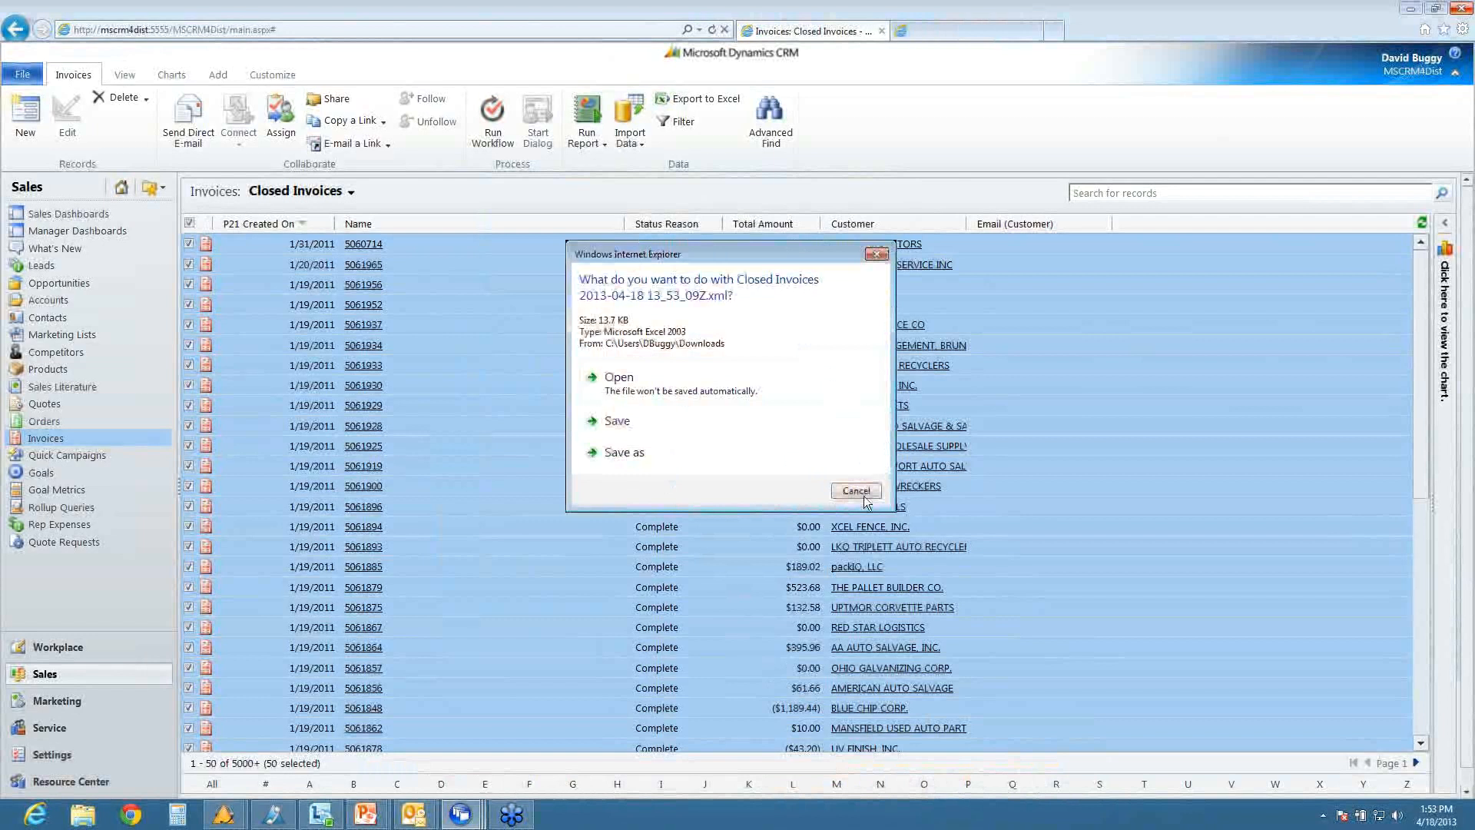
{"action": "left_click", "coordinate": [633, 378]}
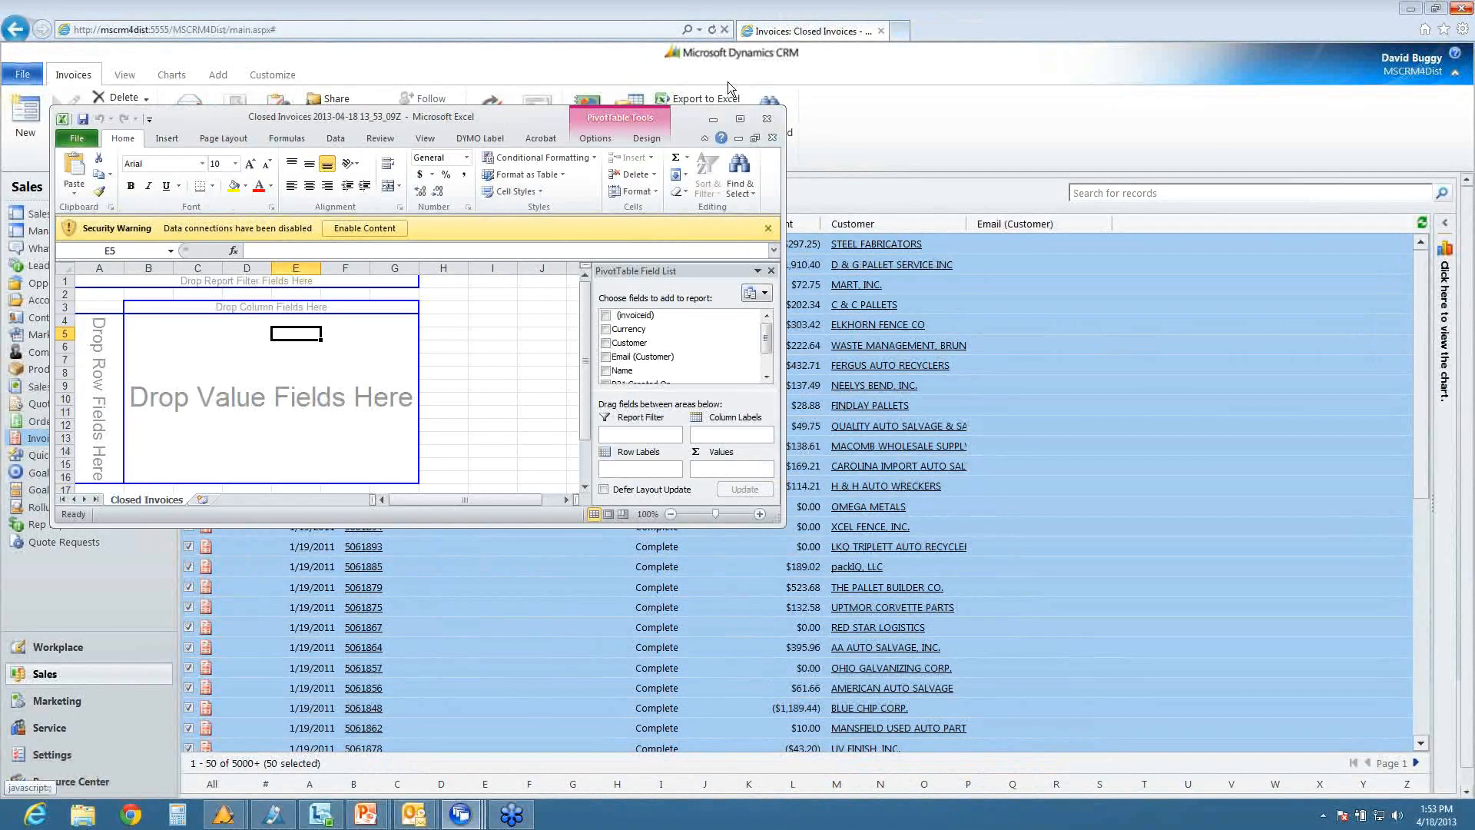
Step: Maximize the pivot workbook, enable its data connections and add Total Amount to the PivotTable values
{"action": "left_click", "coordinate": [740, 118]}
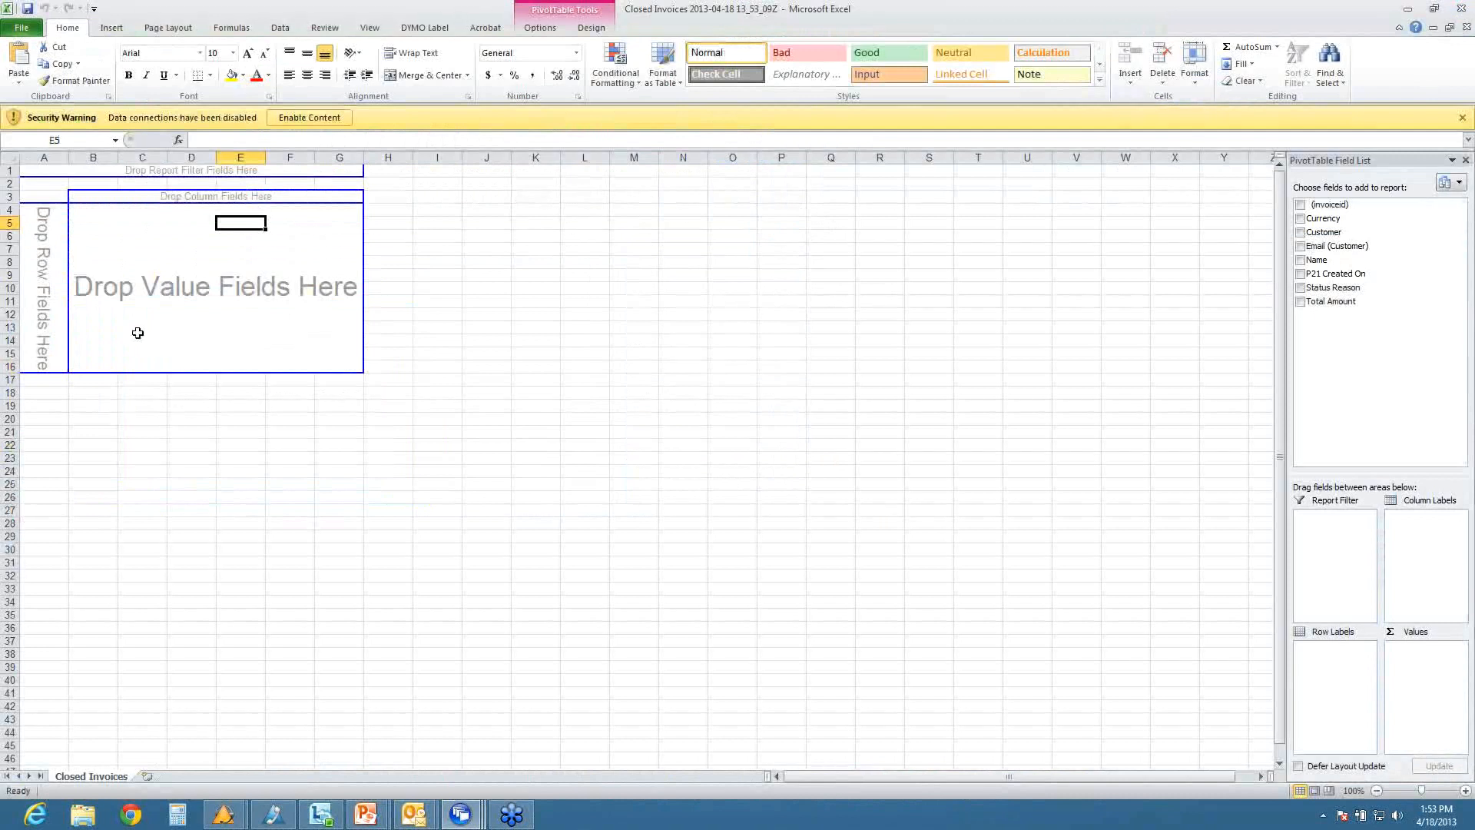
{"action": "left_click", "coordinate": [289, 118]}
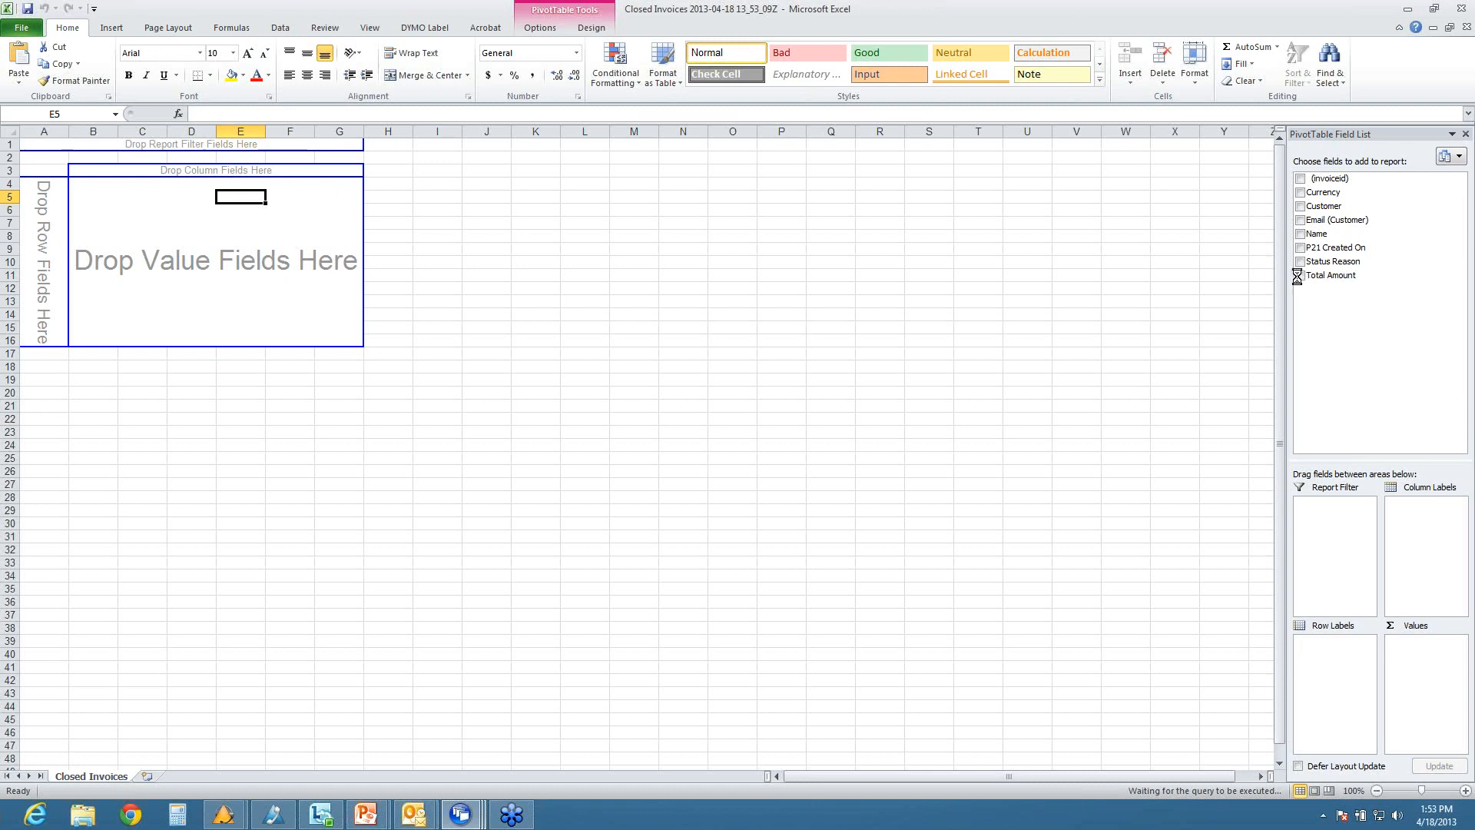
{"action": "left_click", "coordinate": [1339, 275]}
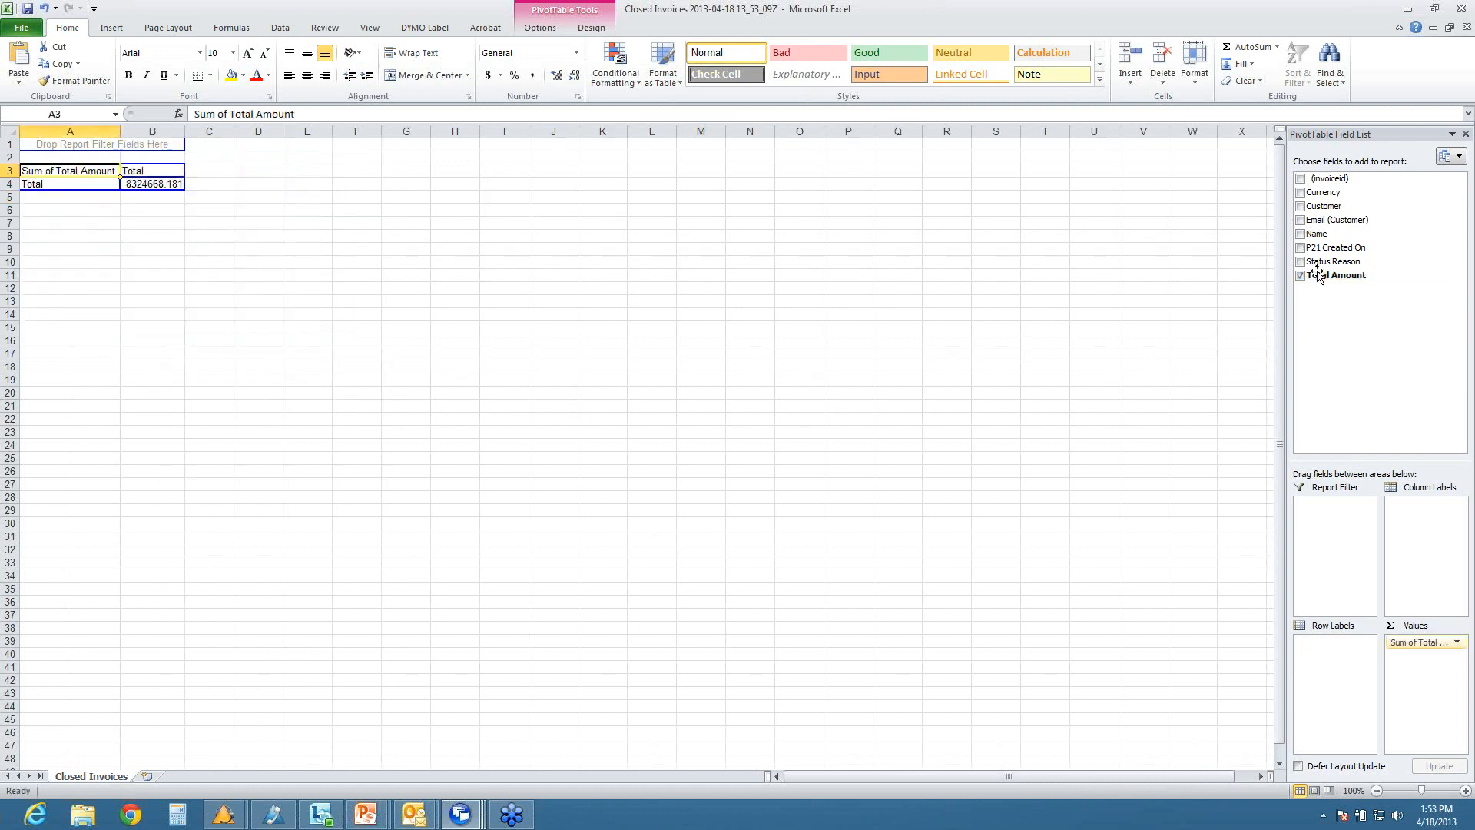
Step: Add the Name field to the PivotTable rows, look through the invoice totals and close the workbook without saving
{"action": "left_click", "coordinate": [1300, 234]}
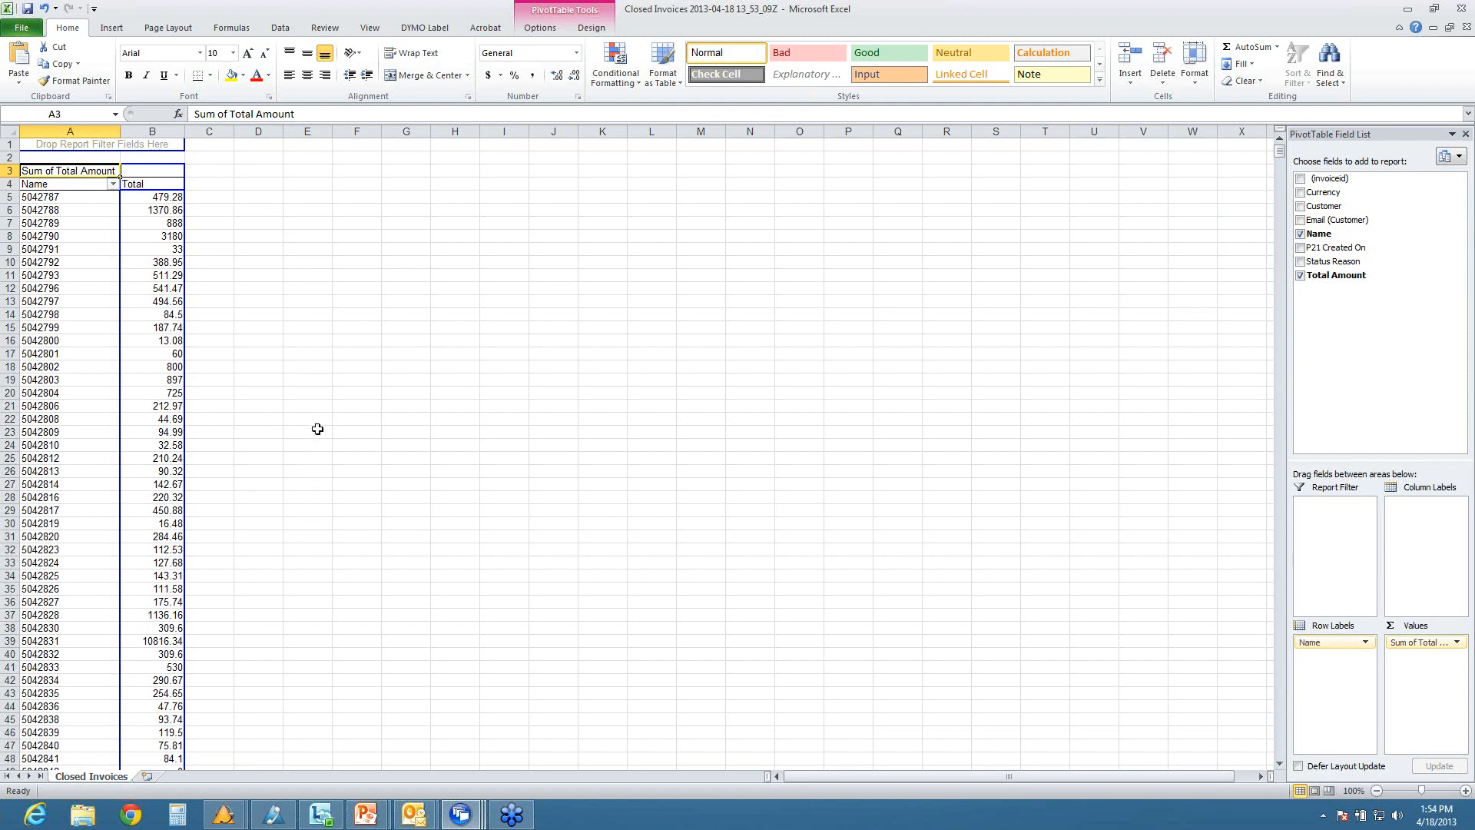
{"action": "scroll", "coordinate": [472, 370], "scroll_direction": "down", "scroll_amount": 9}
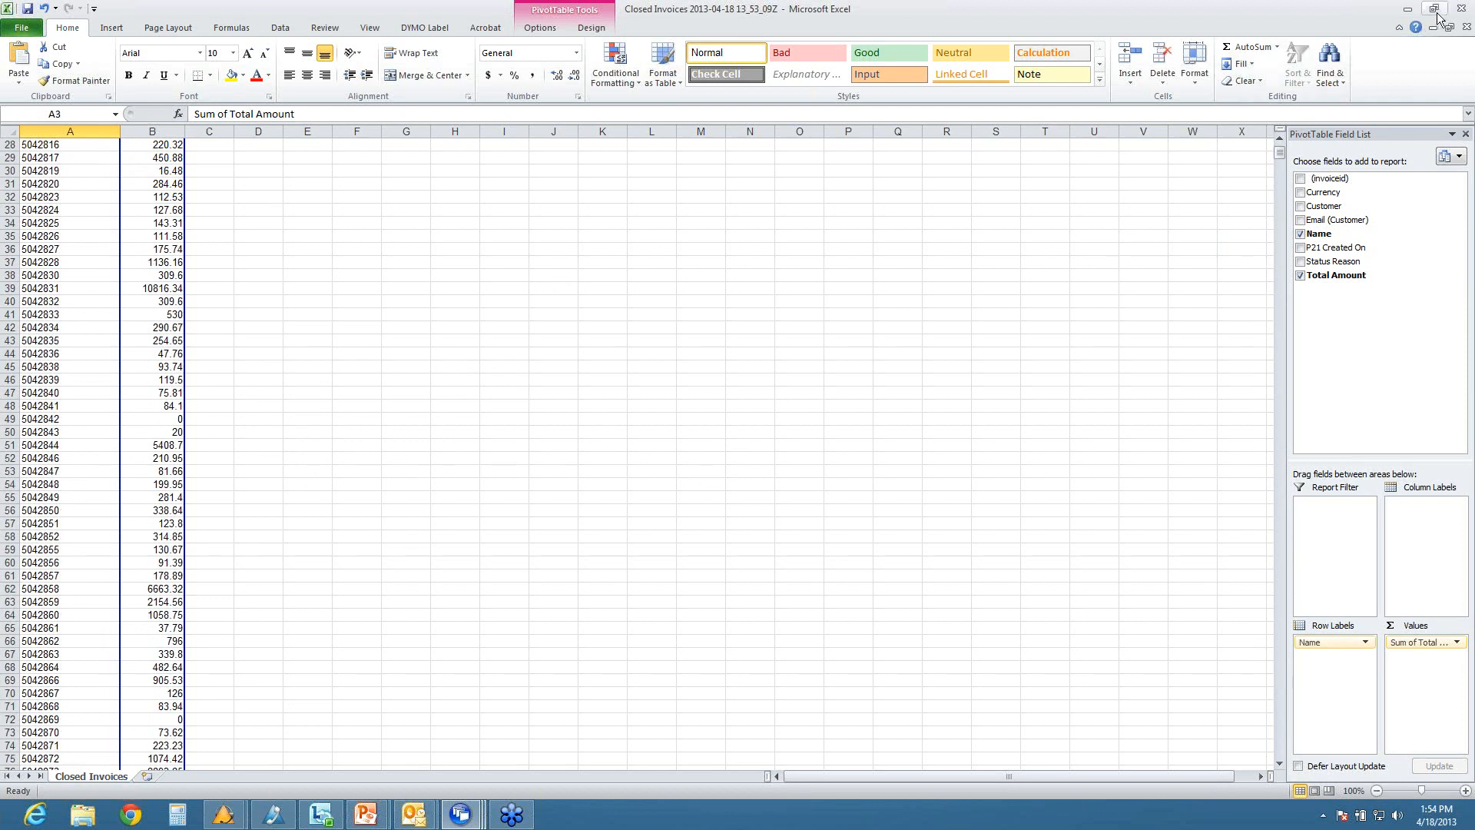
{"action": "left_click", "coordinate": [1462, 9]}
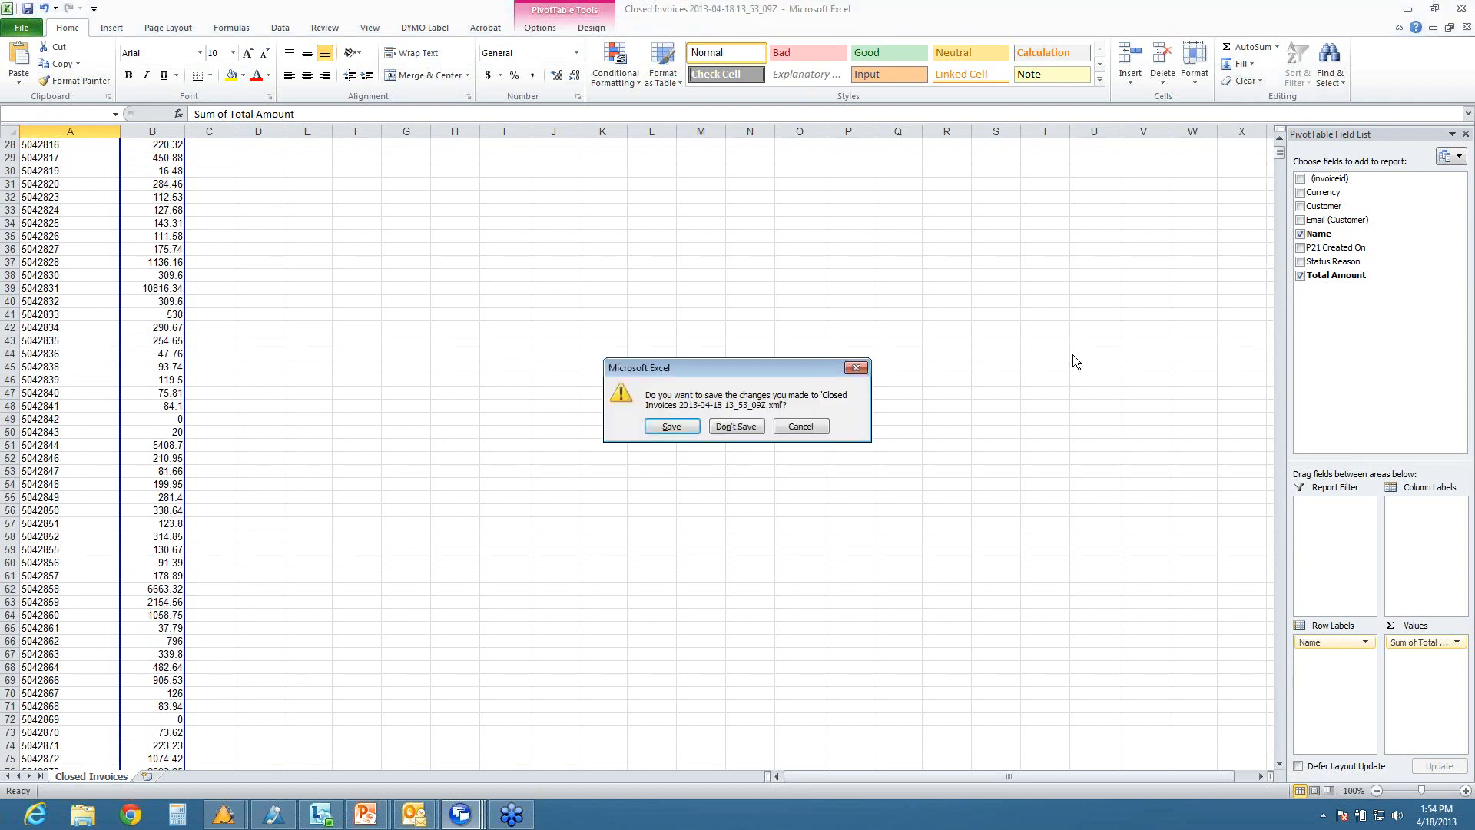
{"action": "left_click", "coordinate": [737, 426]}
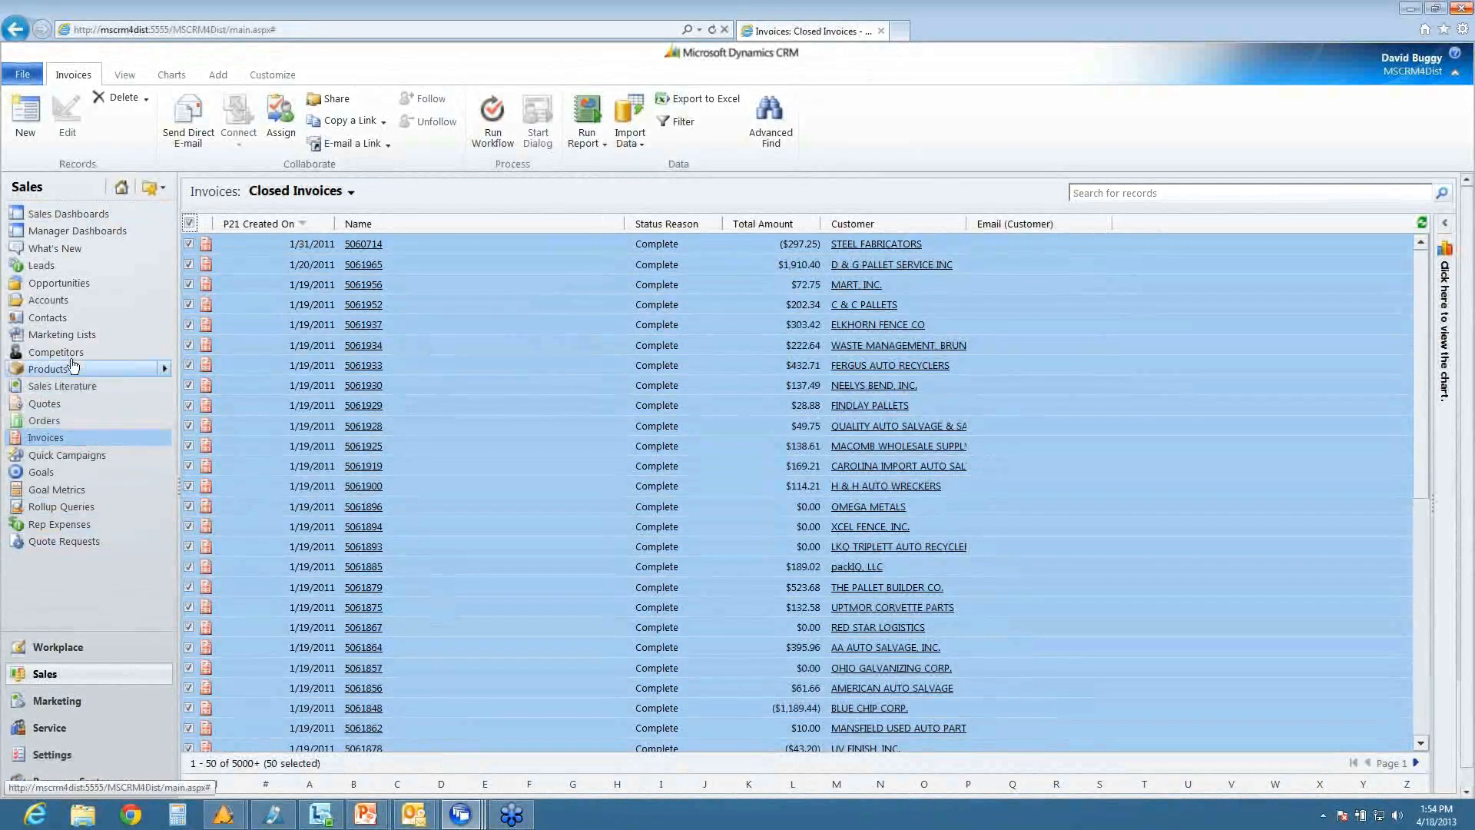
Step: Open the Litware Ltd. record from the active accounts and review its general, account profile and address details
{"action": "left_click", "coordinate": [59, 300]}
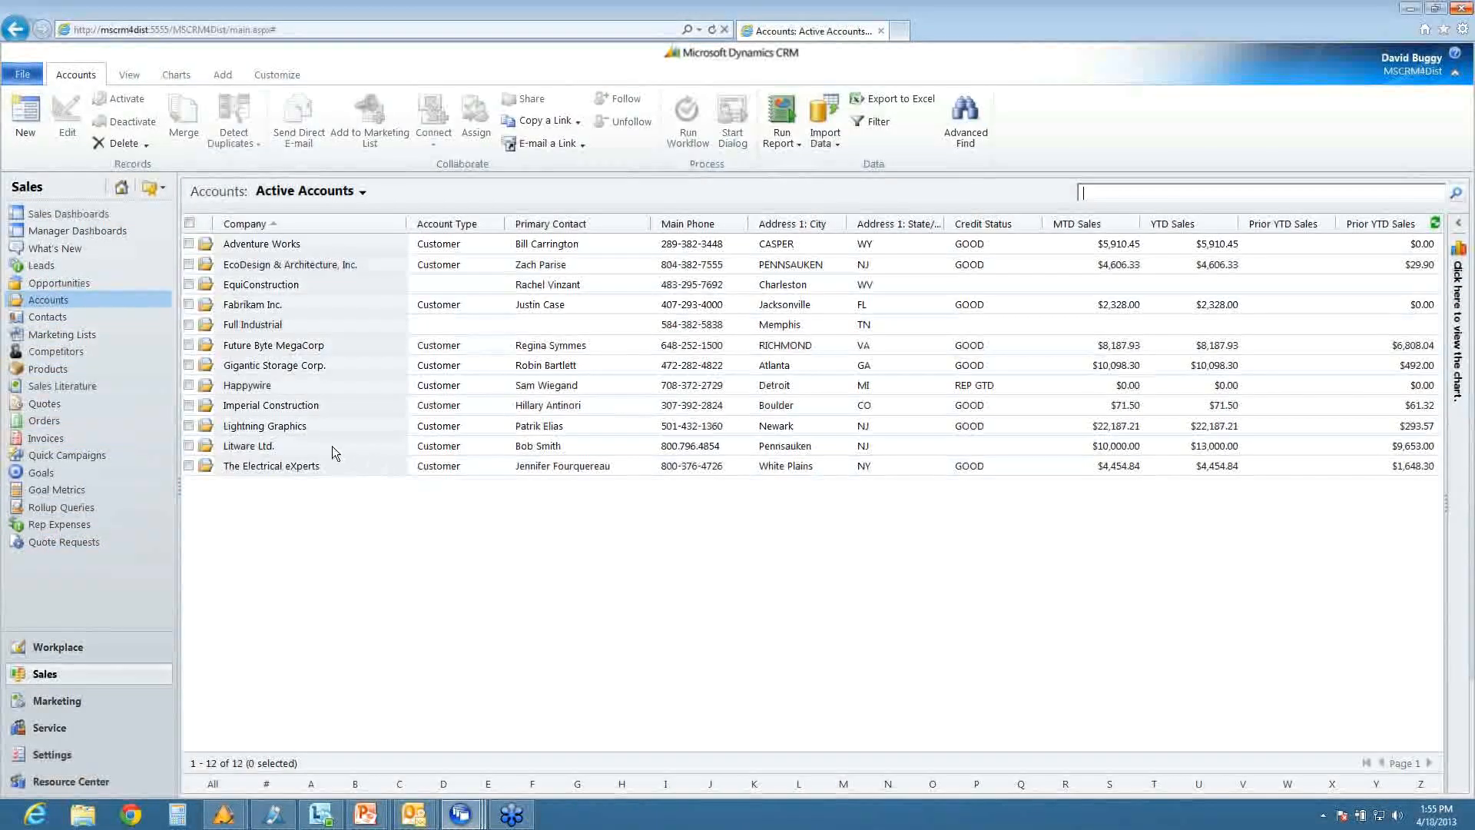
{"action": "double_click", "coordinate": [330, 446]}
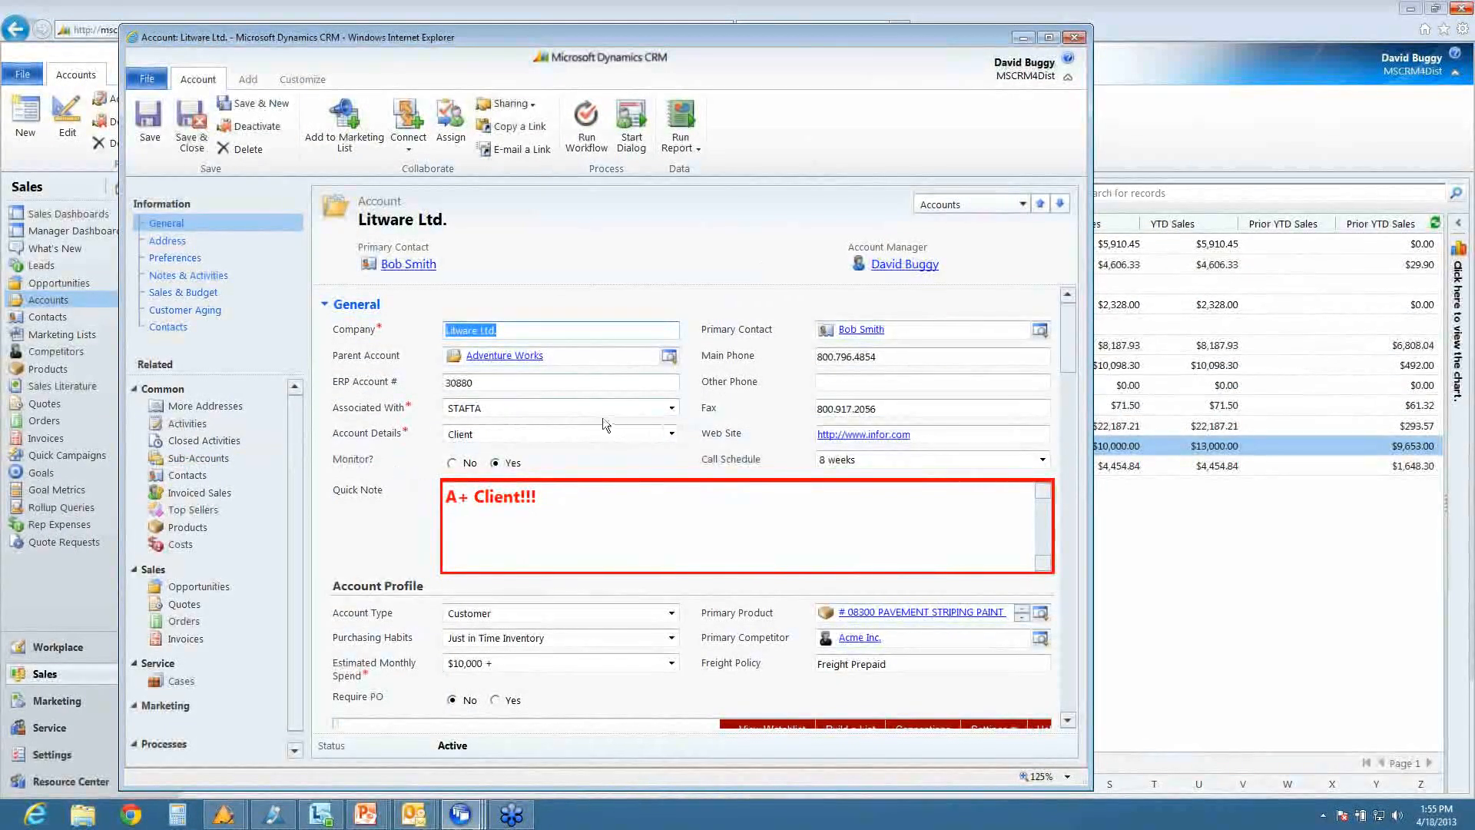
{"action": "scroll", "coordinate": [602, 418], "scroll_direction": "down", "scroll_amount": 5}
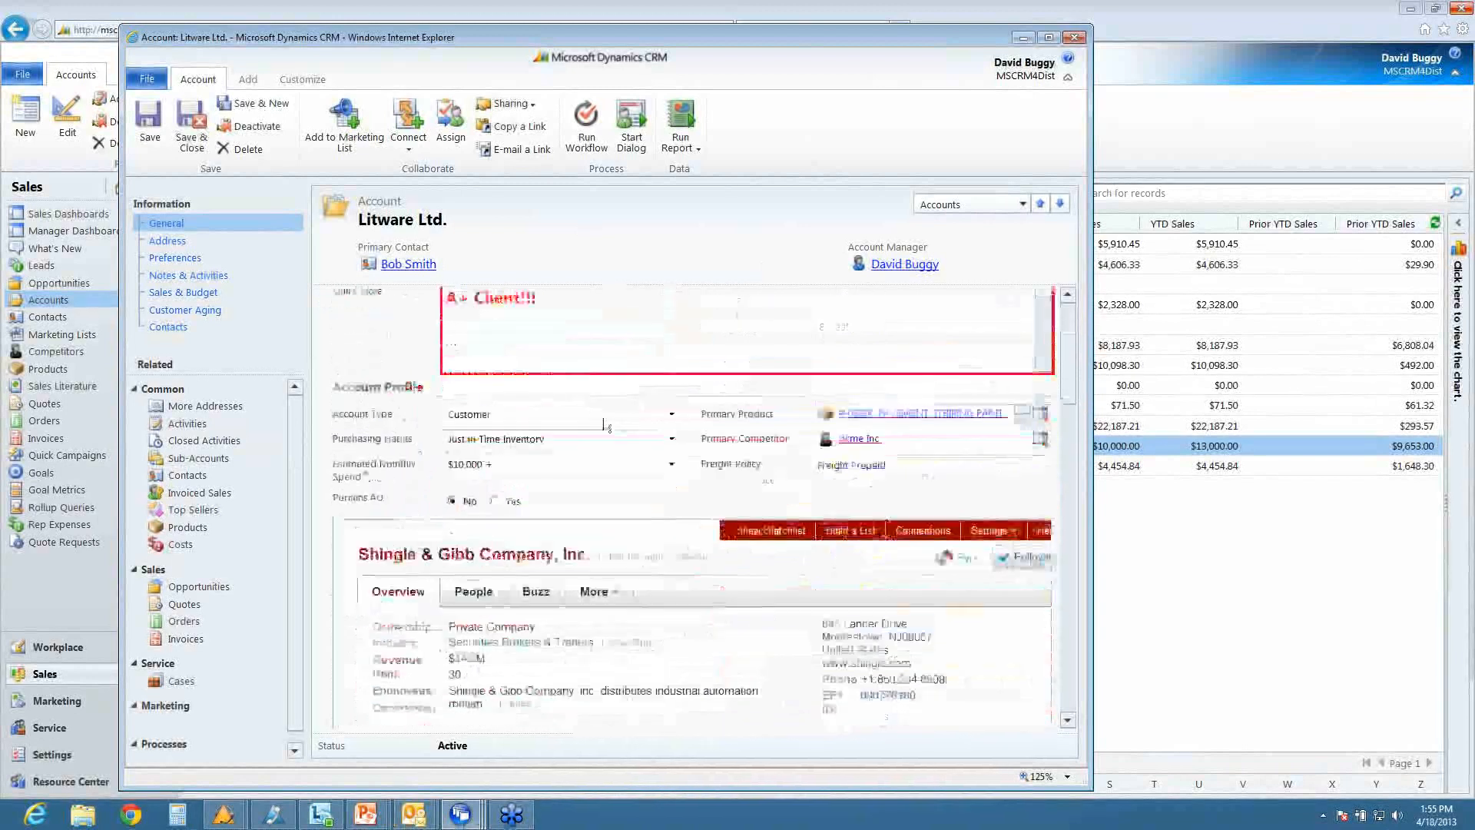
{"action": "scroll", "coordinate": [603, 425], "scroll_direction": "up", "scroll_amount": 4}
{"action": "scroll", "coordinate": [604, 425], "scroll_direction": "down", "scroll_amount": 4}
{"action": "scroll", "coordinate": [604, 425], "scroll_direction": "down", "scroll_amount": 8}
{"action": "scroll", "coordinate": [605, 418], "scroll_direction": "down", "scroll_amount": 5}
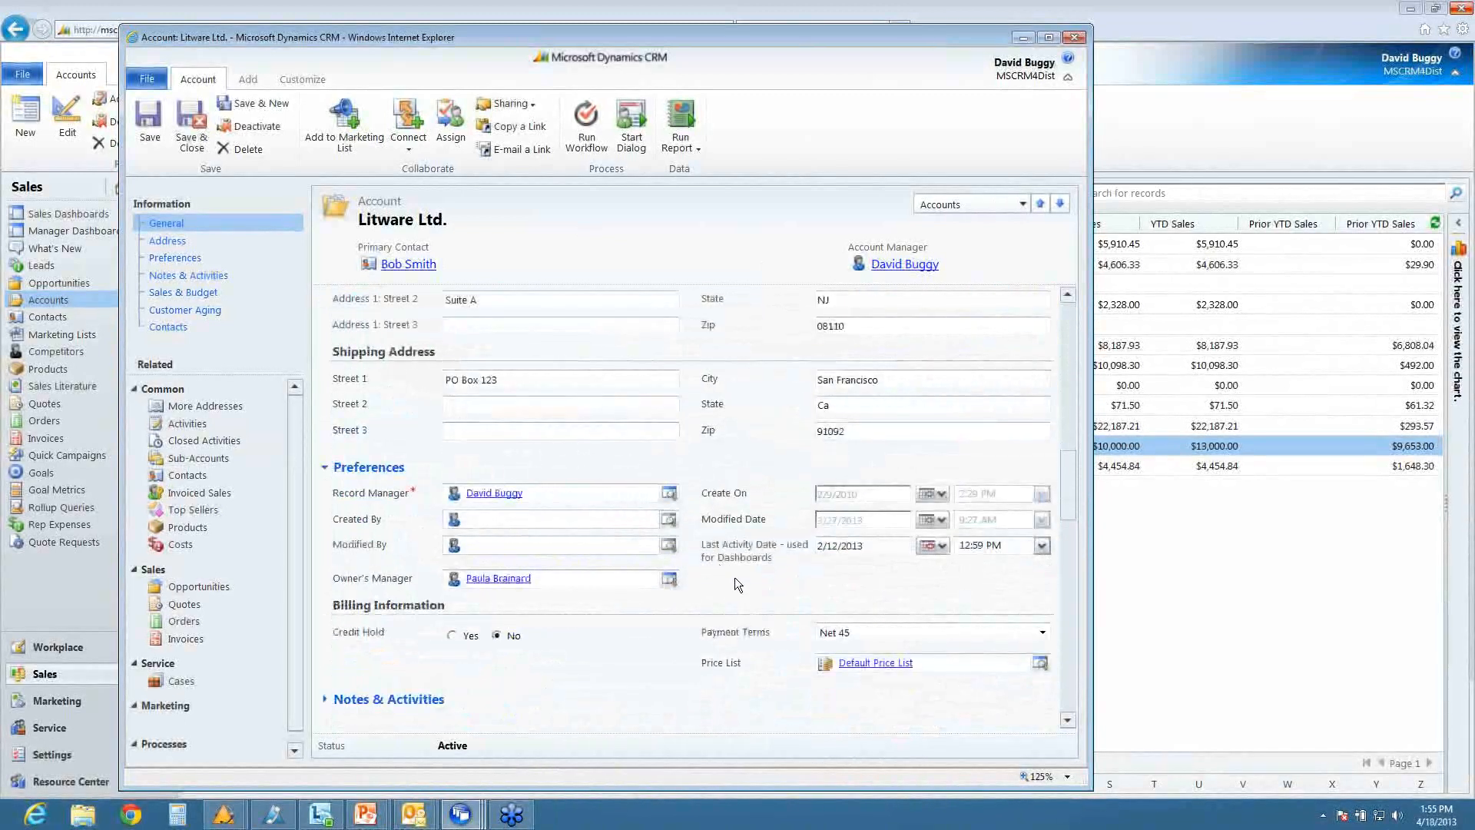
Step: Examine the Litware Ltd. billing information, month-to-date, year-to-date and full-year sales and budget figures, and customer aging
{"action": "scroll", "coordinate": [742, 578], "scroll_direction": "down", "scroll_amount": 1}
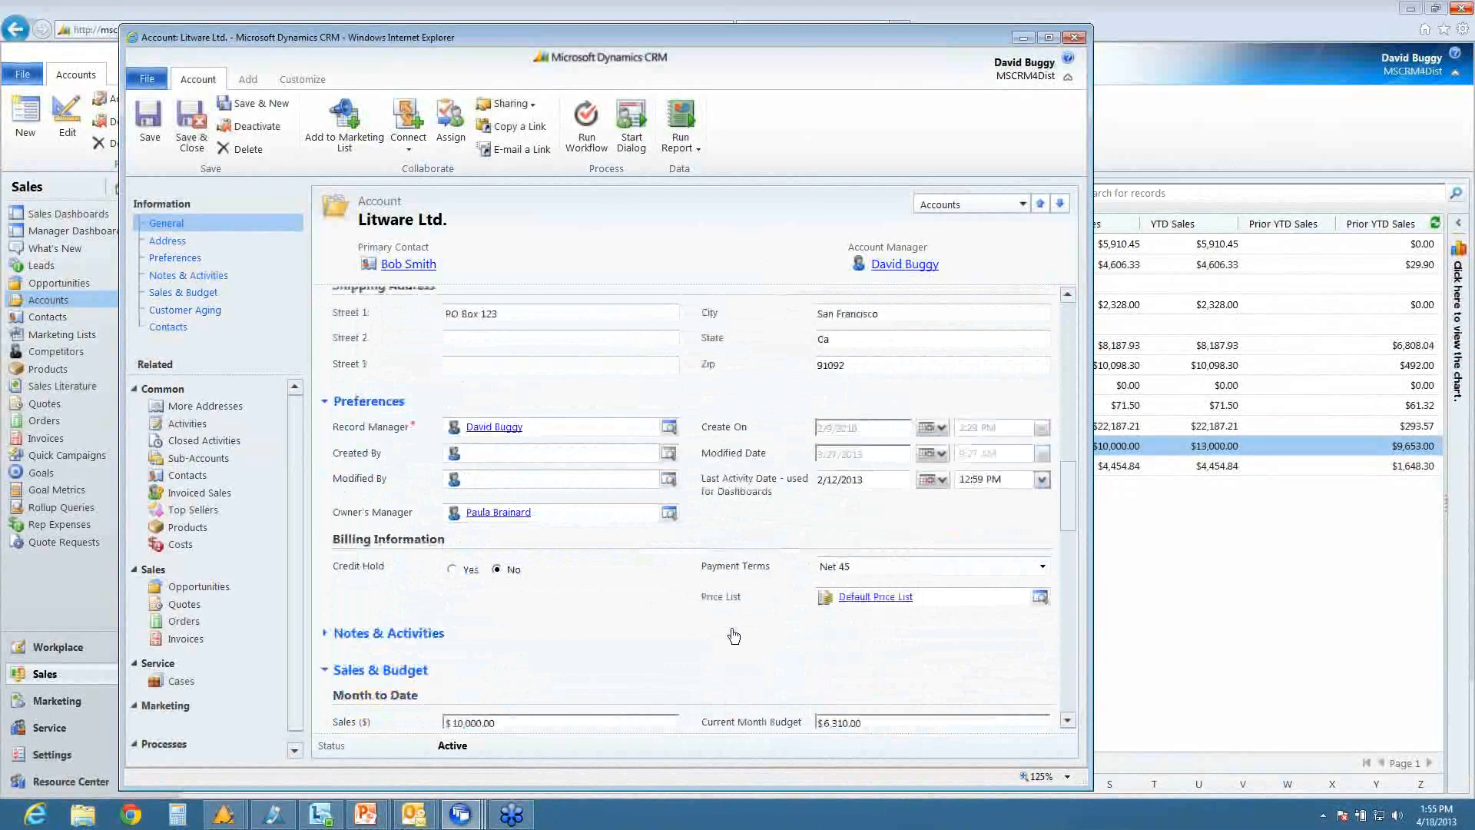
{"action": "scroll", "coordinate": [435, 574], "scroll_direction": "down", "scroll_amount": 3}
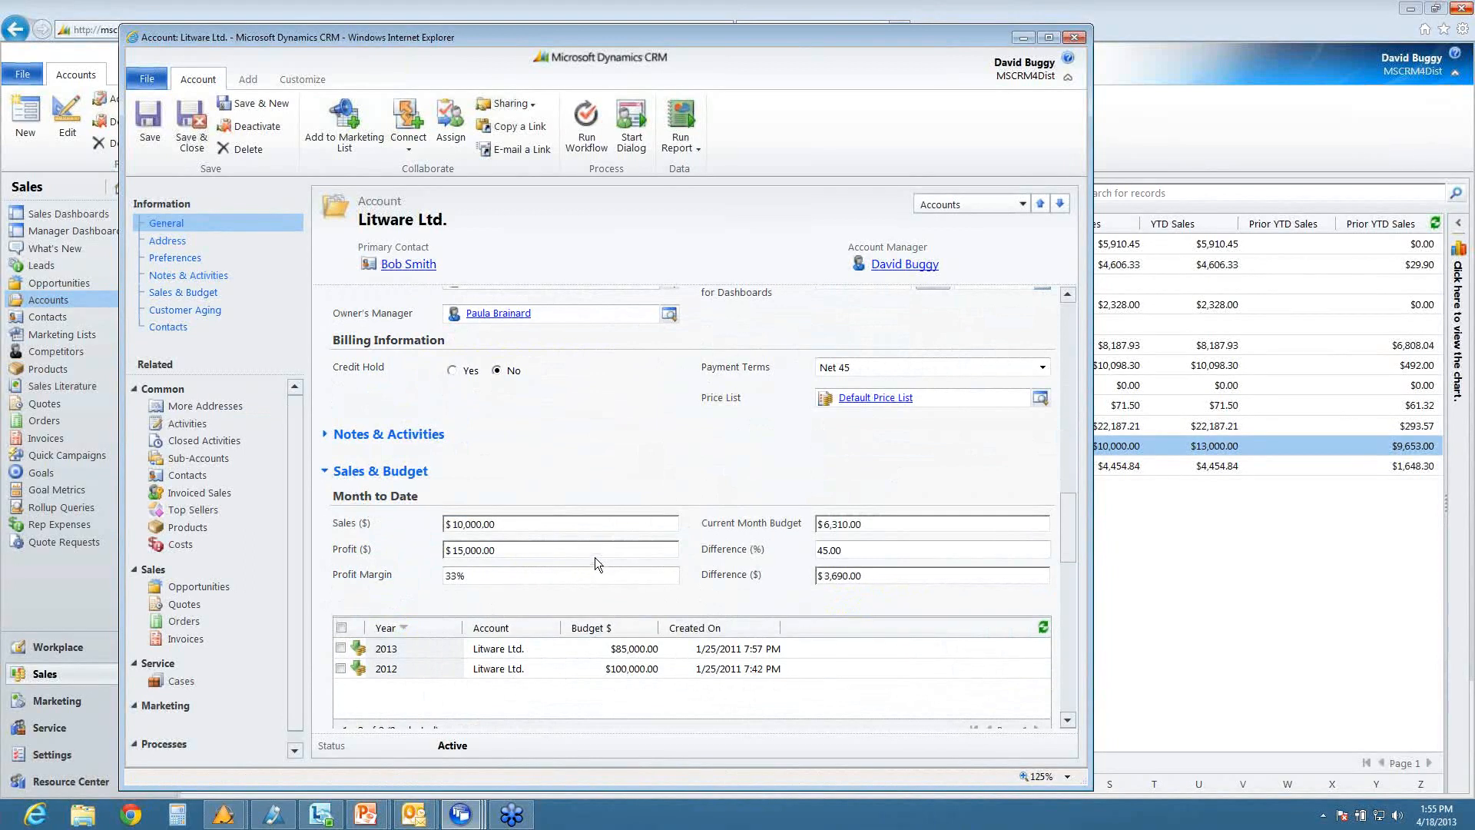
{"action": "scroll", "coordinate": [590, 535], "scroll_direction": "down", "scroll_amount": 3}
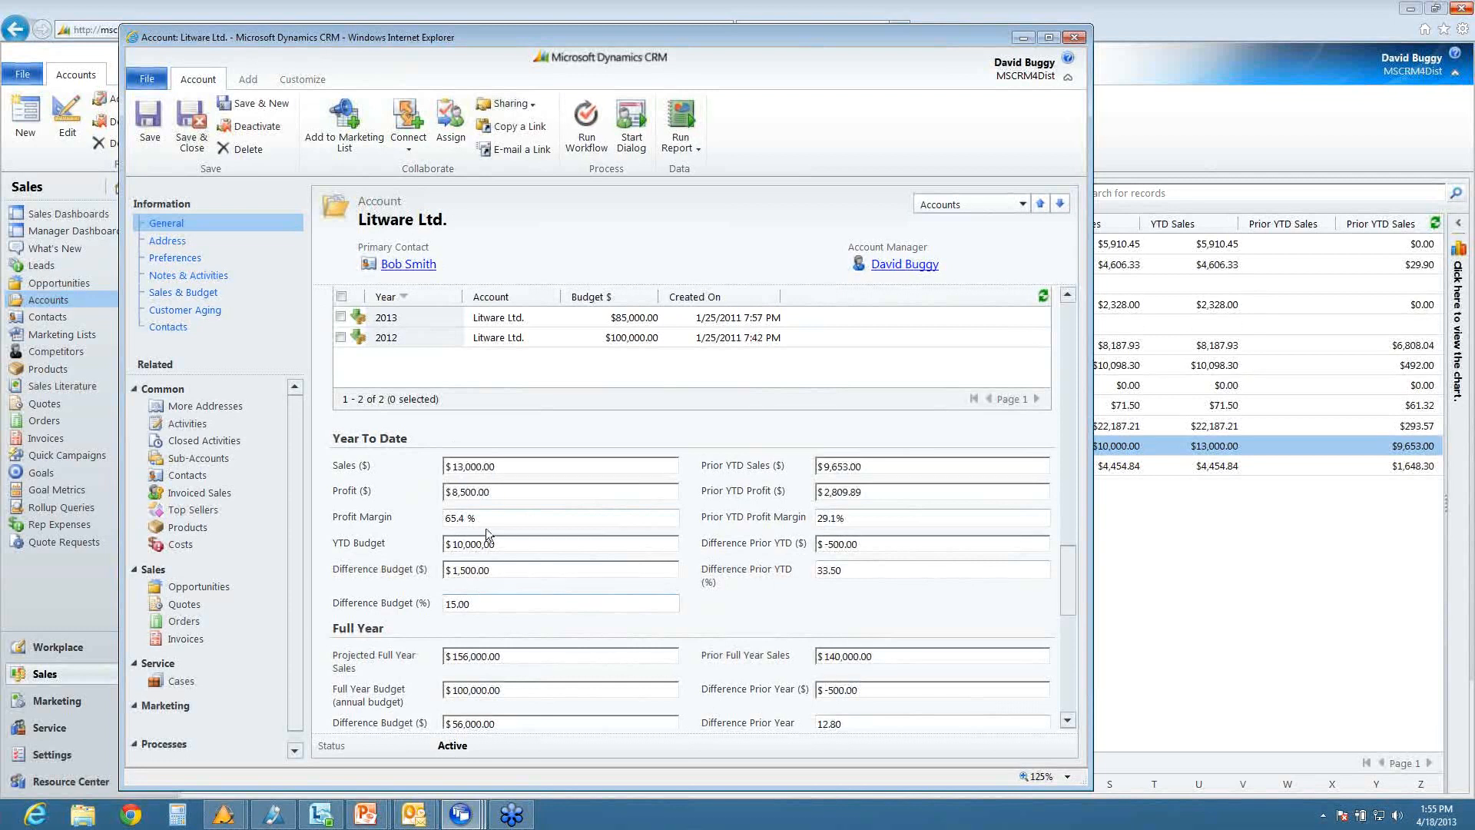
{"action": "scroll", "coordinate": [486, 534], "scroll_direction": "down", "scroll_amount": 3}
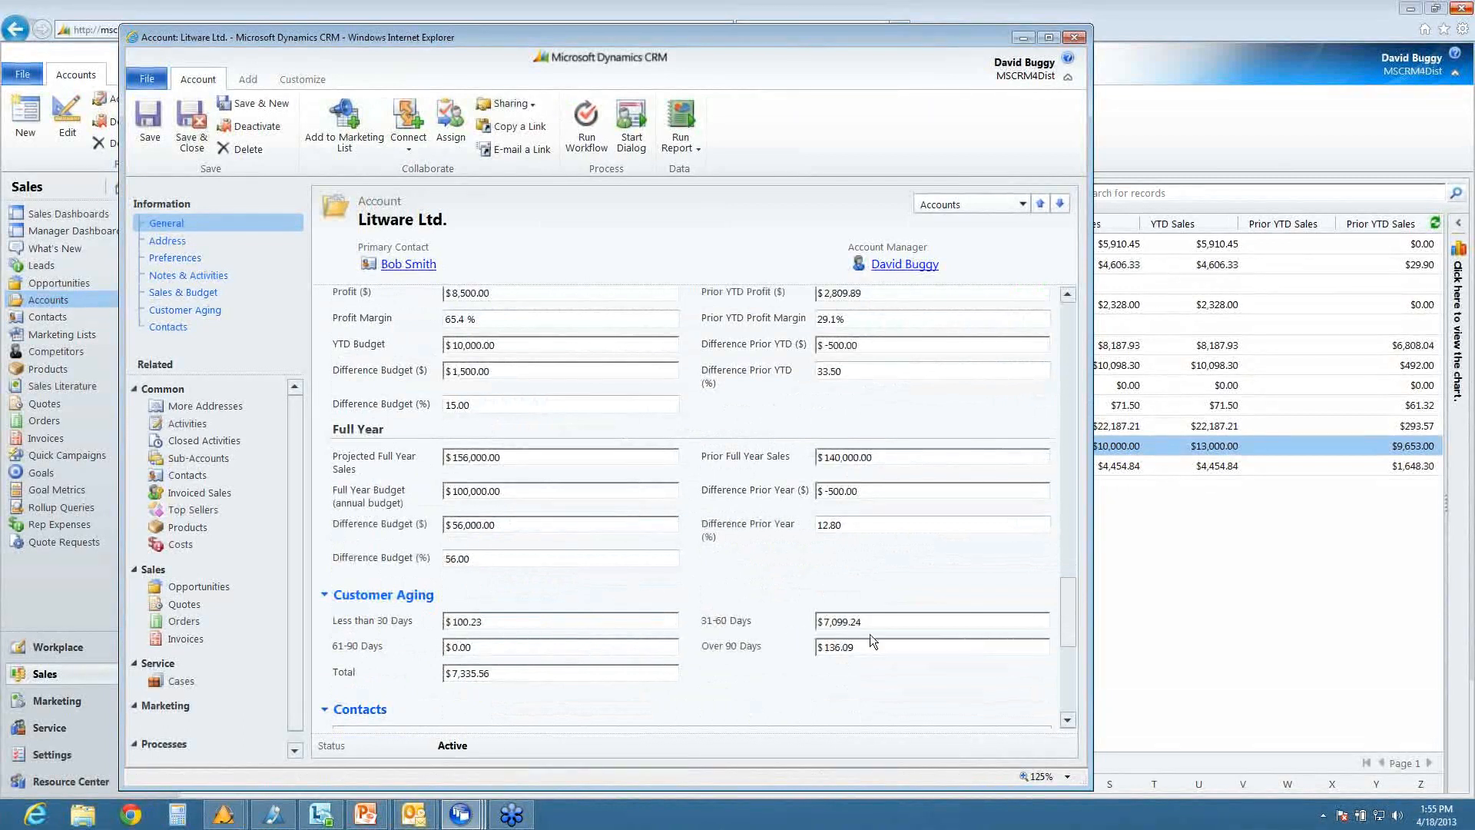
{"action": "left_click_drag", "start_coordinate": [873, 626], "coordinate": [818, 630]}
{"action": "left_click_drag", "start_coordinate": [852, 651], "coordinate": [776, 651]}
{"action": "scroll", "coordinate": [598, 617], "scroll_direction": "down", "scroll_amount": 3}
{"action": "scroll", "coordinate": [603, 622], "scroll_direction": "up", "scroll_amount": 10}
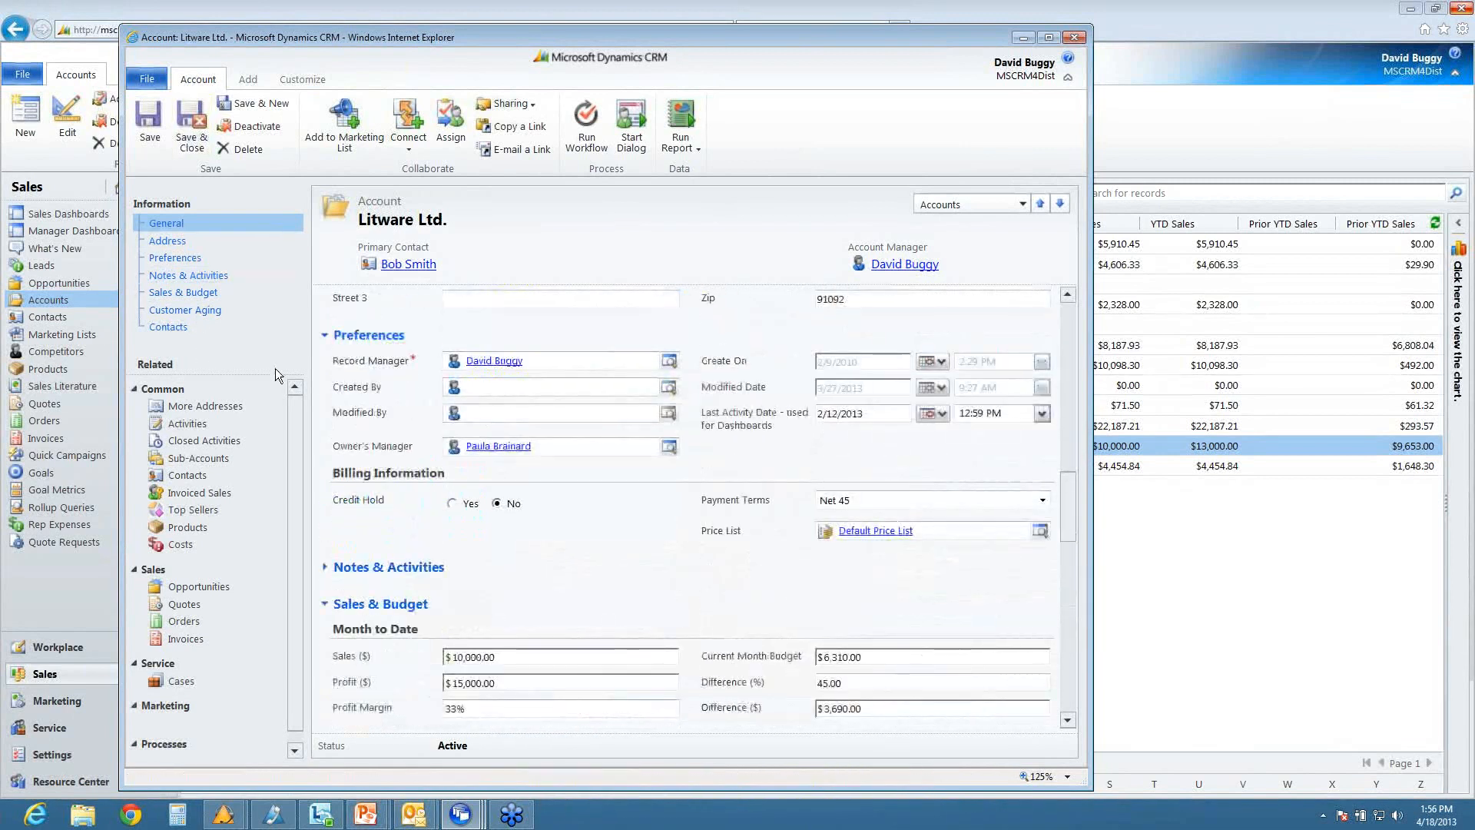
Step: Show the quotes related to Litware Ltd., view the details of Quote for Abrasives and close that quote
{"action": "left_click", "coordinate": [191, 611]}
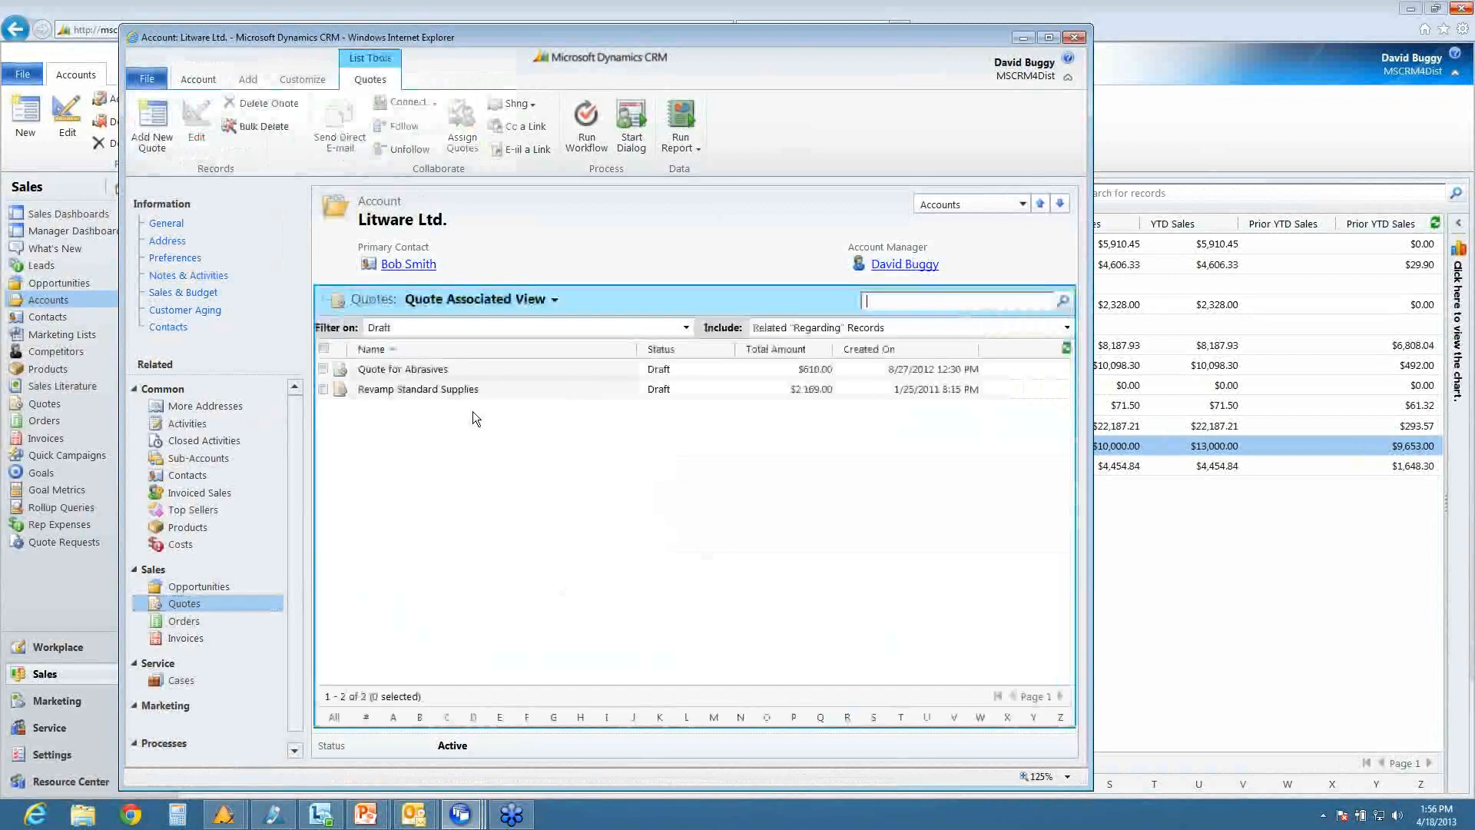
{"action": "left_click", "coordinate": [492, 367]}
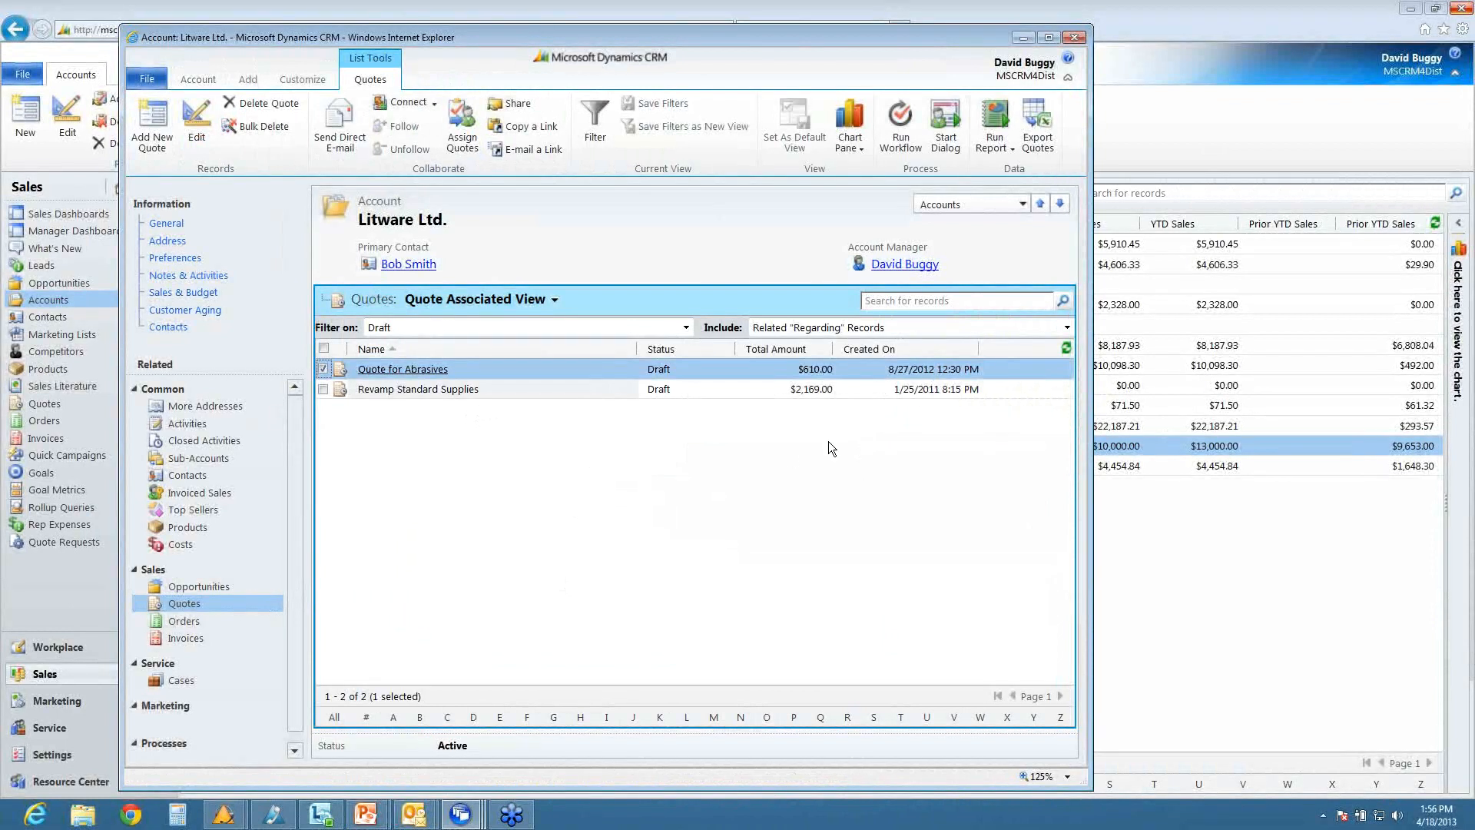
{"action": "double_click", "coordinate": [498, 366]}
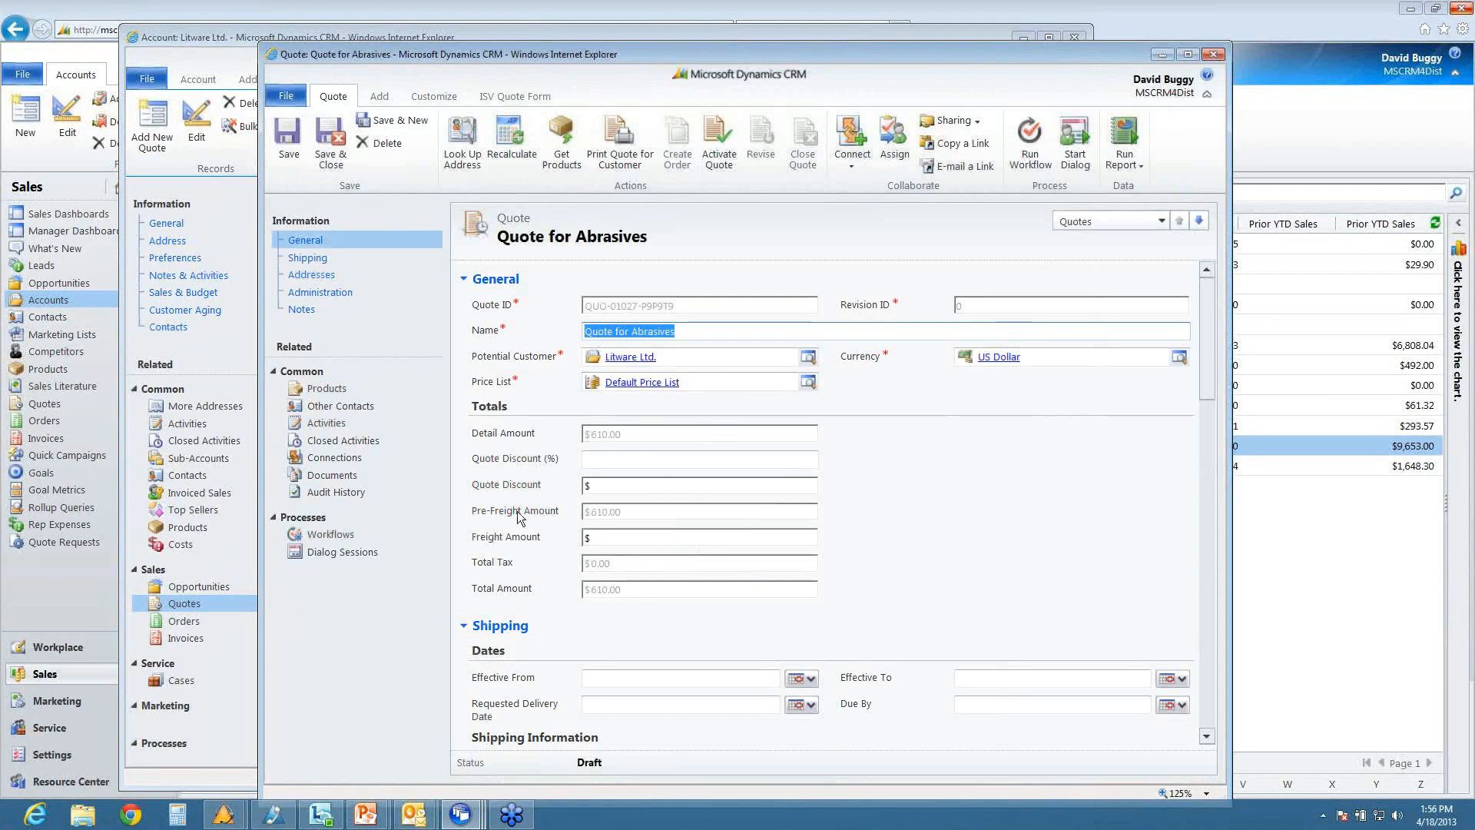
{"action": "scroll", "coordinate": [491, 515], "scroll_direction": "down", "scroll_amount": 2}
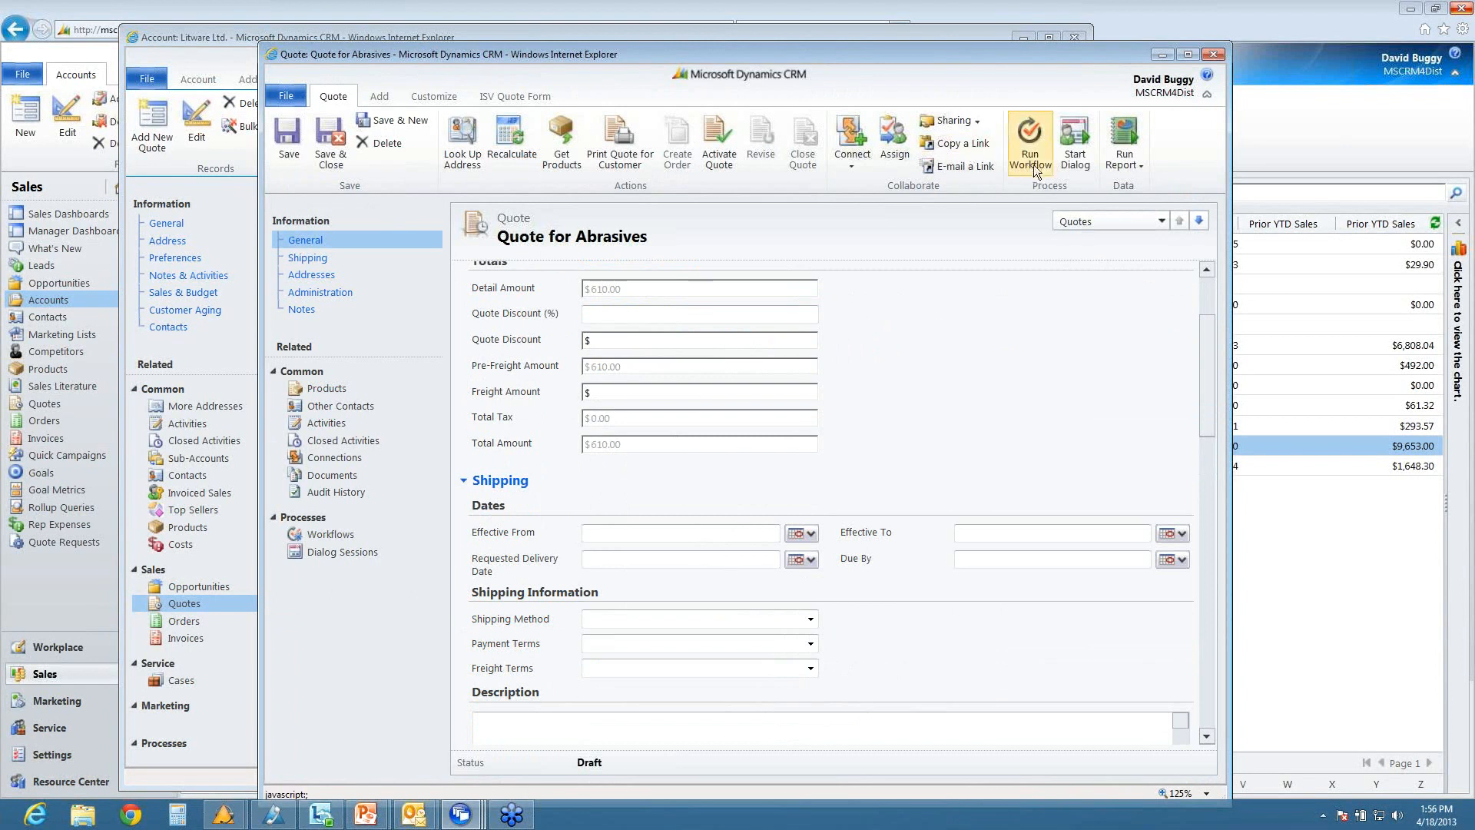
{"action": "left_click", "coordinate": [1211, 57]}
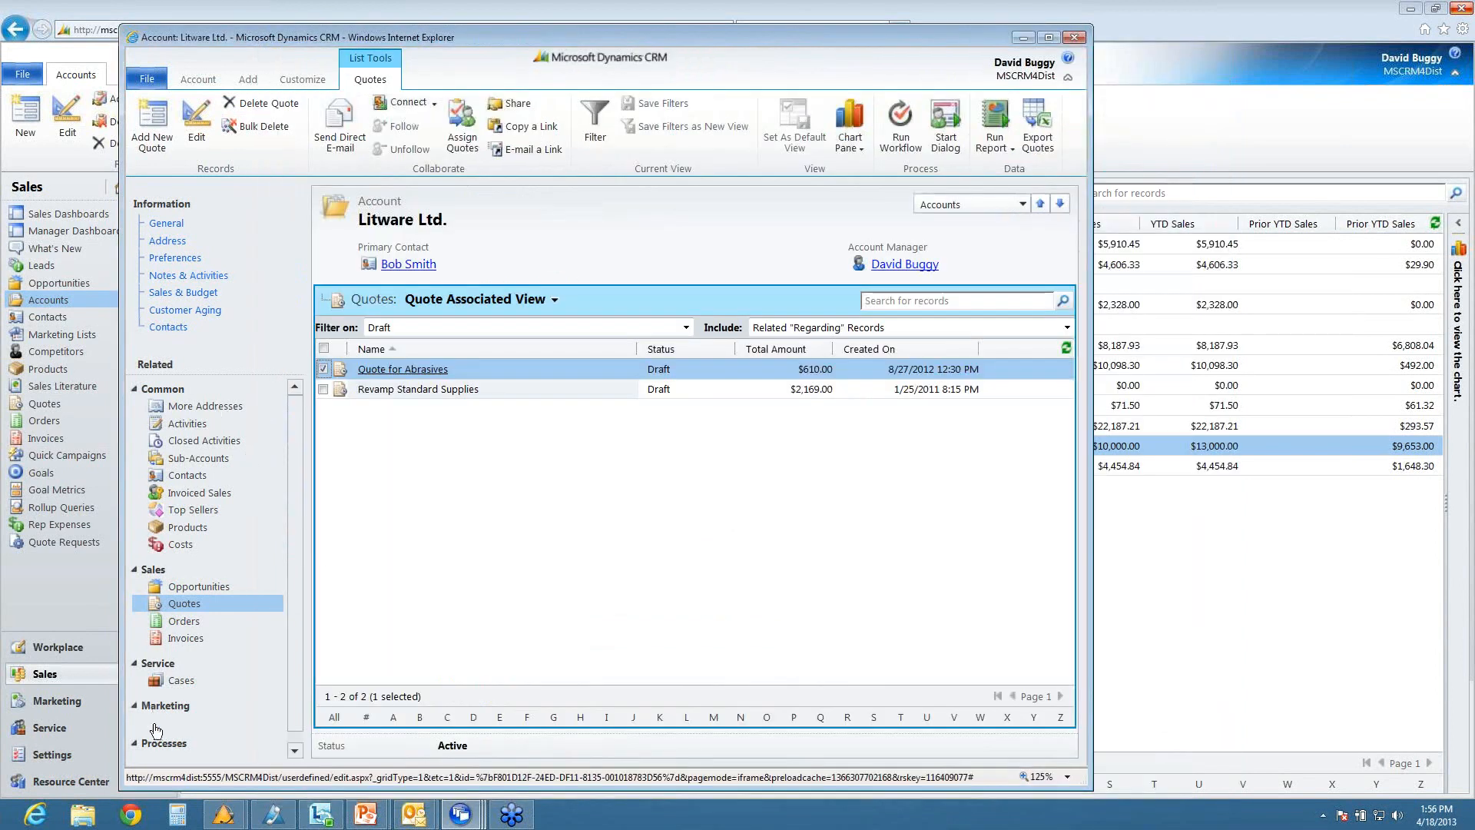
Step: Show the orders related to Litware Ltd., review the active order's P21, address and administration details, and close it
{"action": "left_click", "coordinate": [185, 623]}
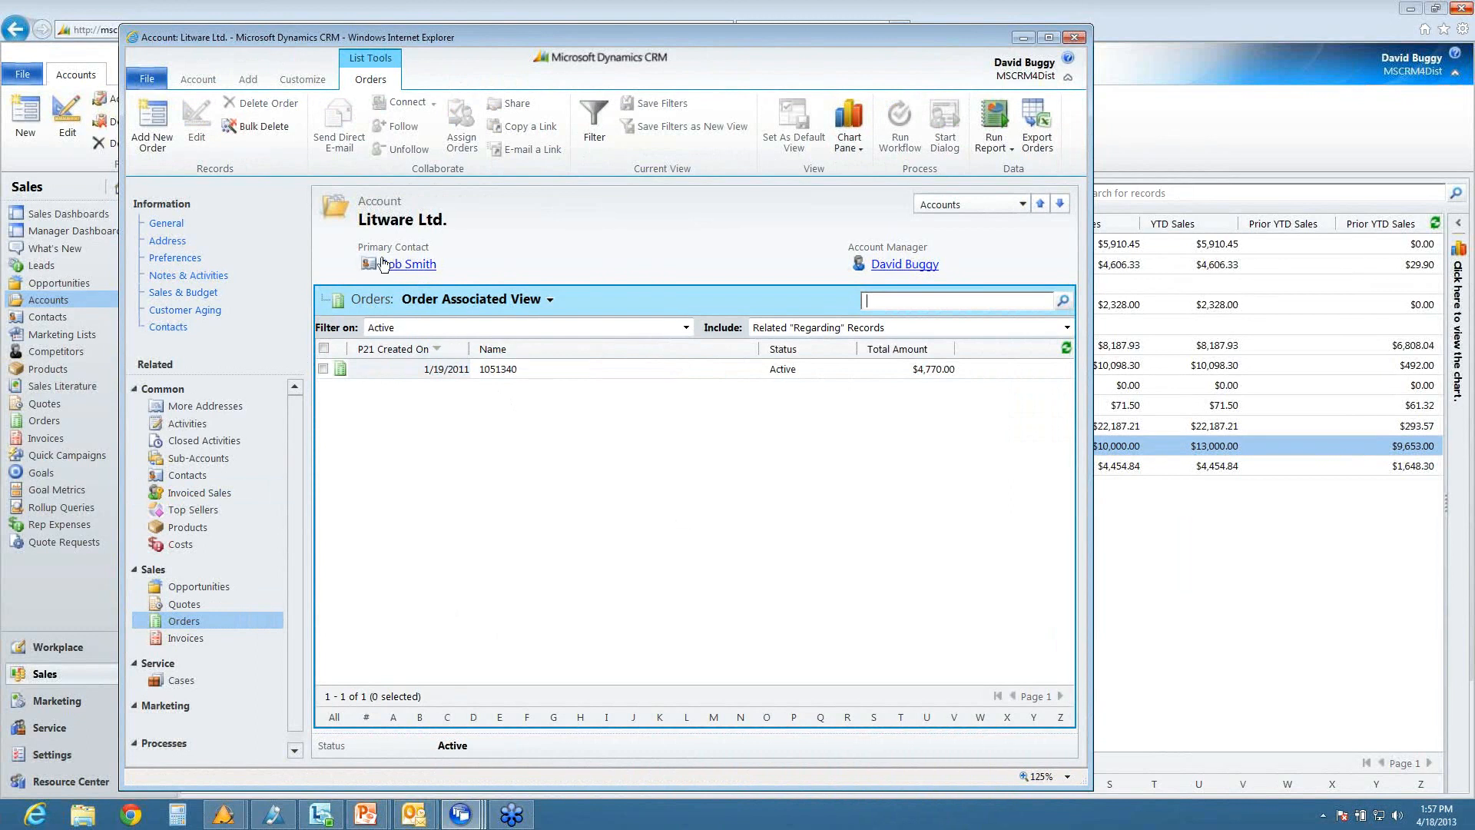
{"action": "left_click", "coordinate": [556, 377]}
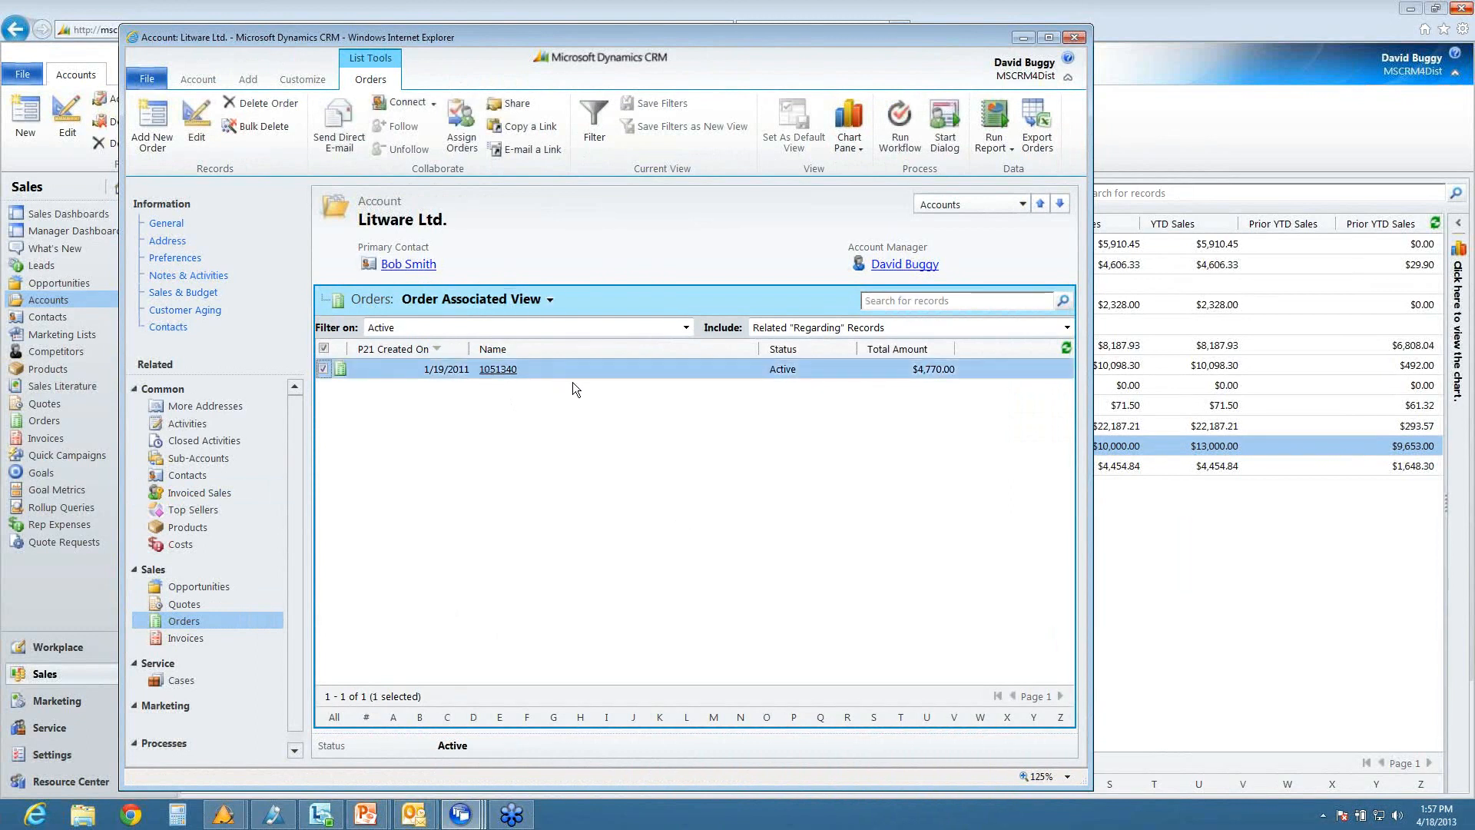
{"action": "left_click", "coordinate": [499, 370]}
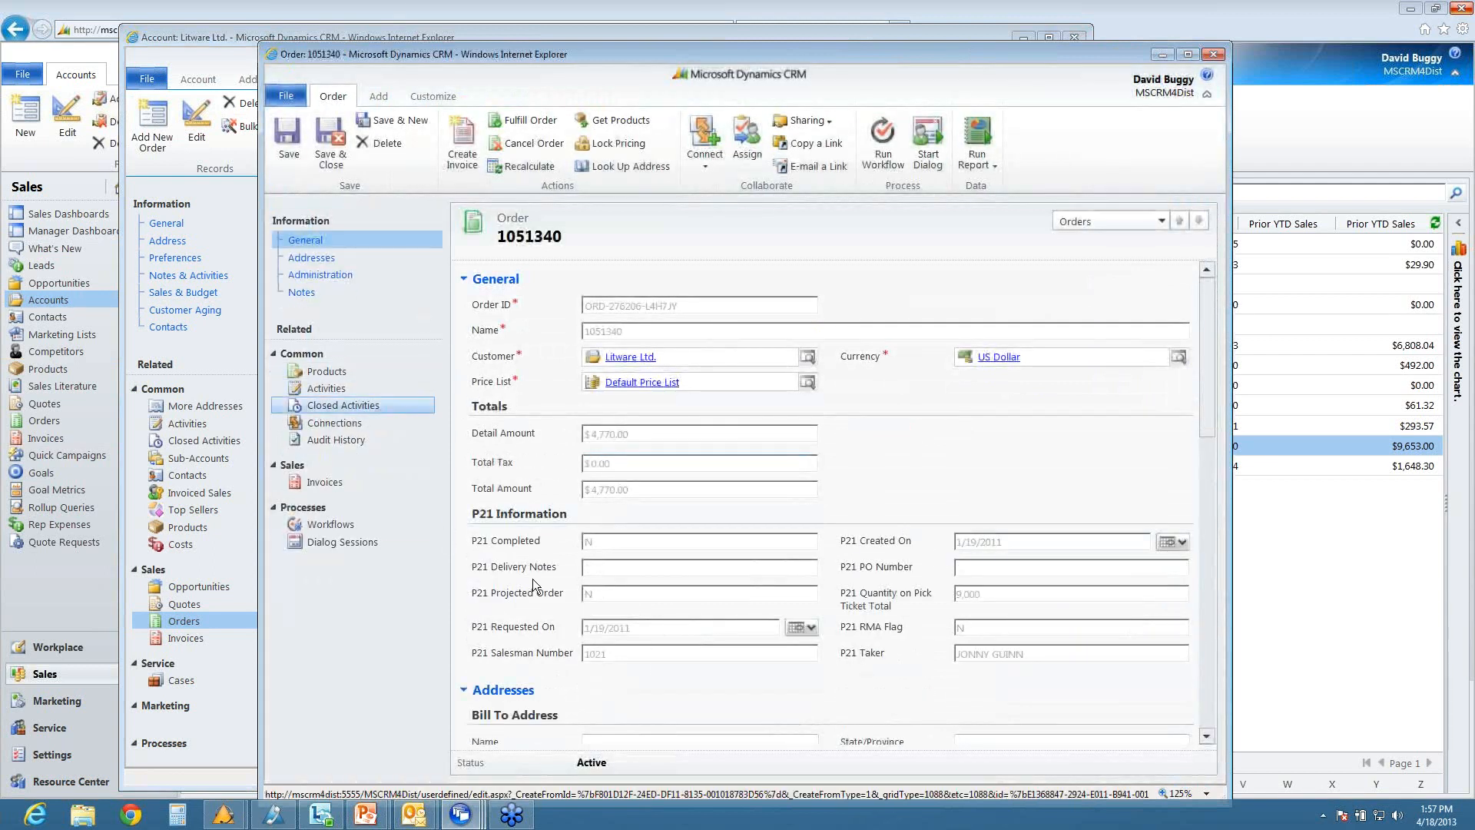
{"action": "scroll", "coordinate": [629, 470], "scroll_direction": "down", "scroll_amount": 8}
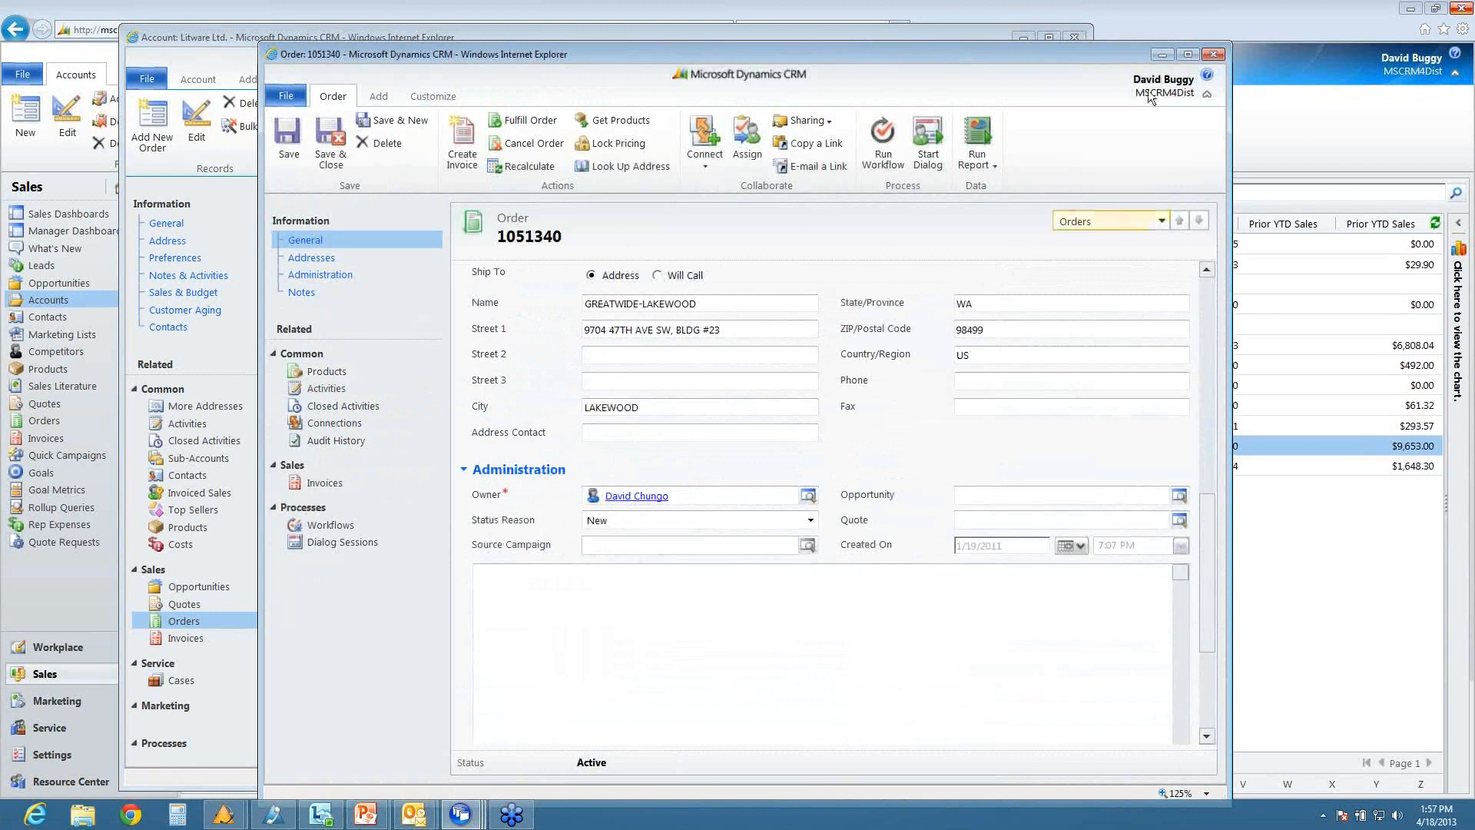
{"action": "left_click", "coordinate": [1212, 53]}
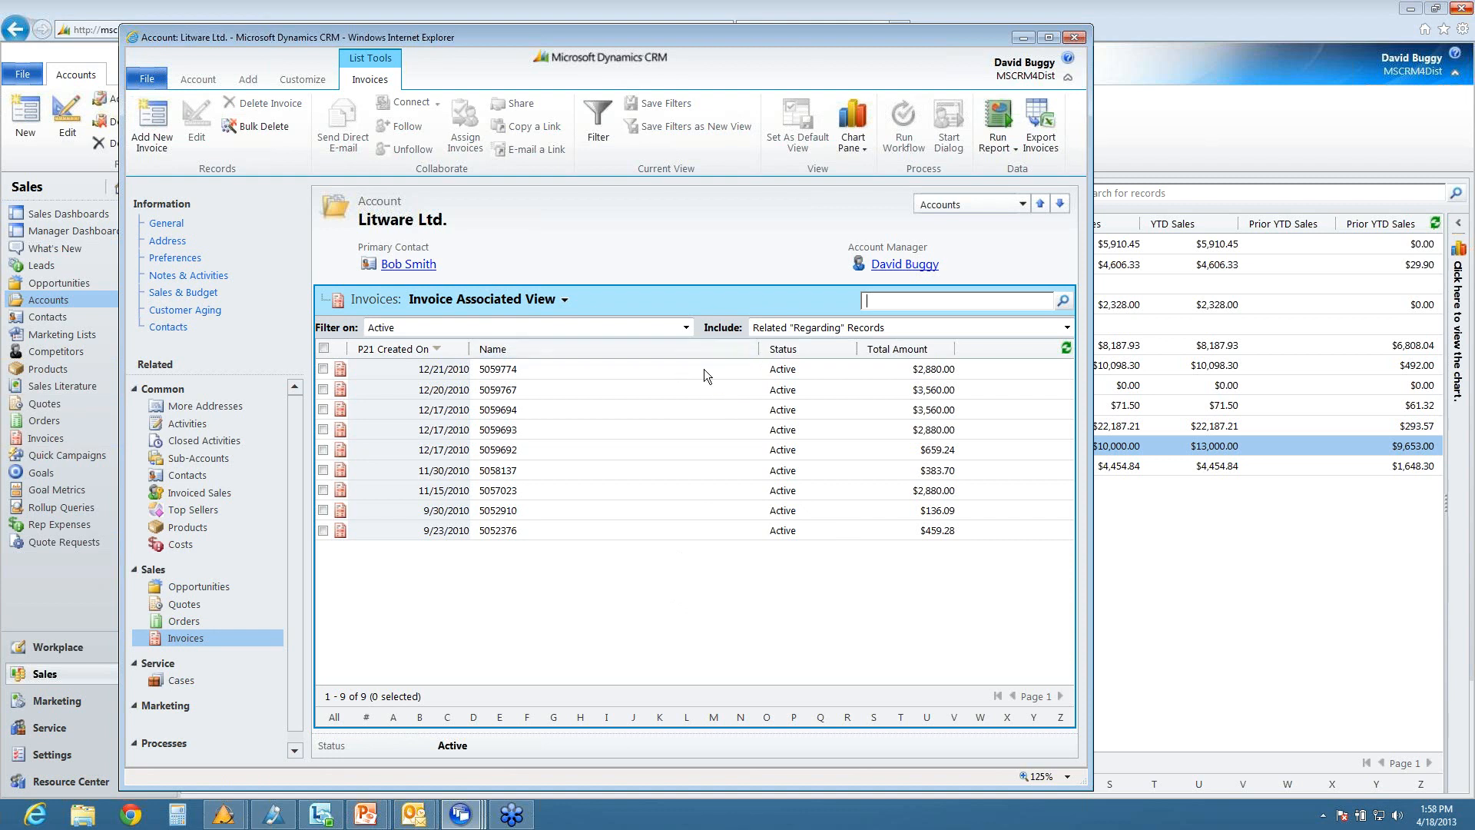
Step: Run the Products By Account report for Litware Ltd., drill into the largest product slice's orders, then close the report and account
{"action": "left_click", "coordinate": [166, 224]}
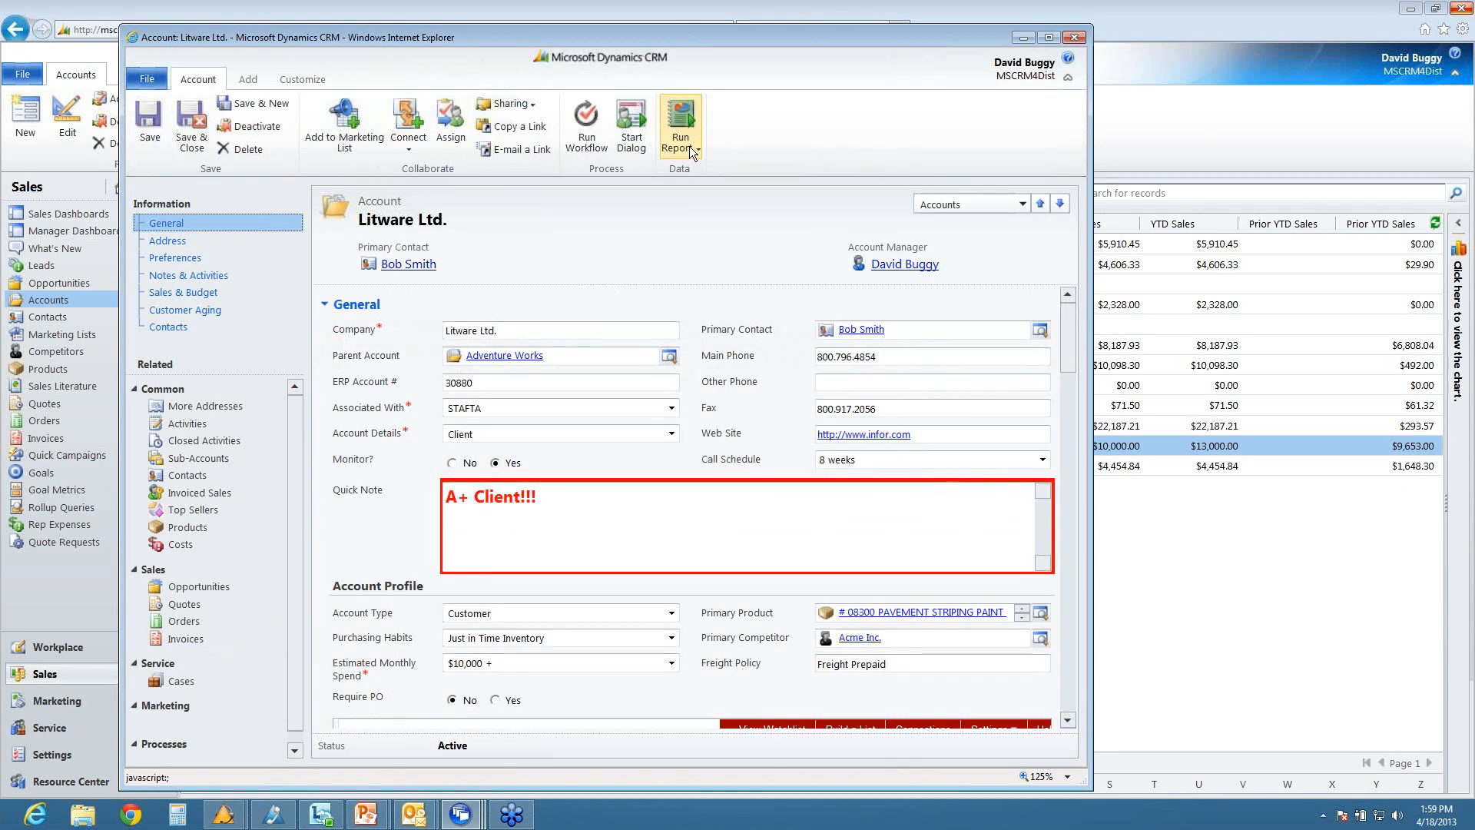
{"action": "left_click", "coordinate": [690, 150]}
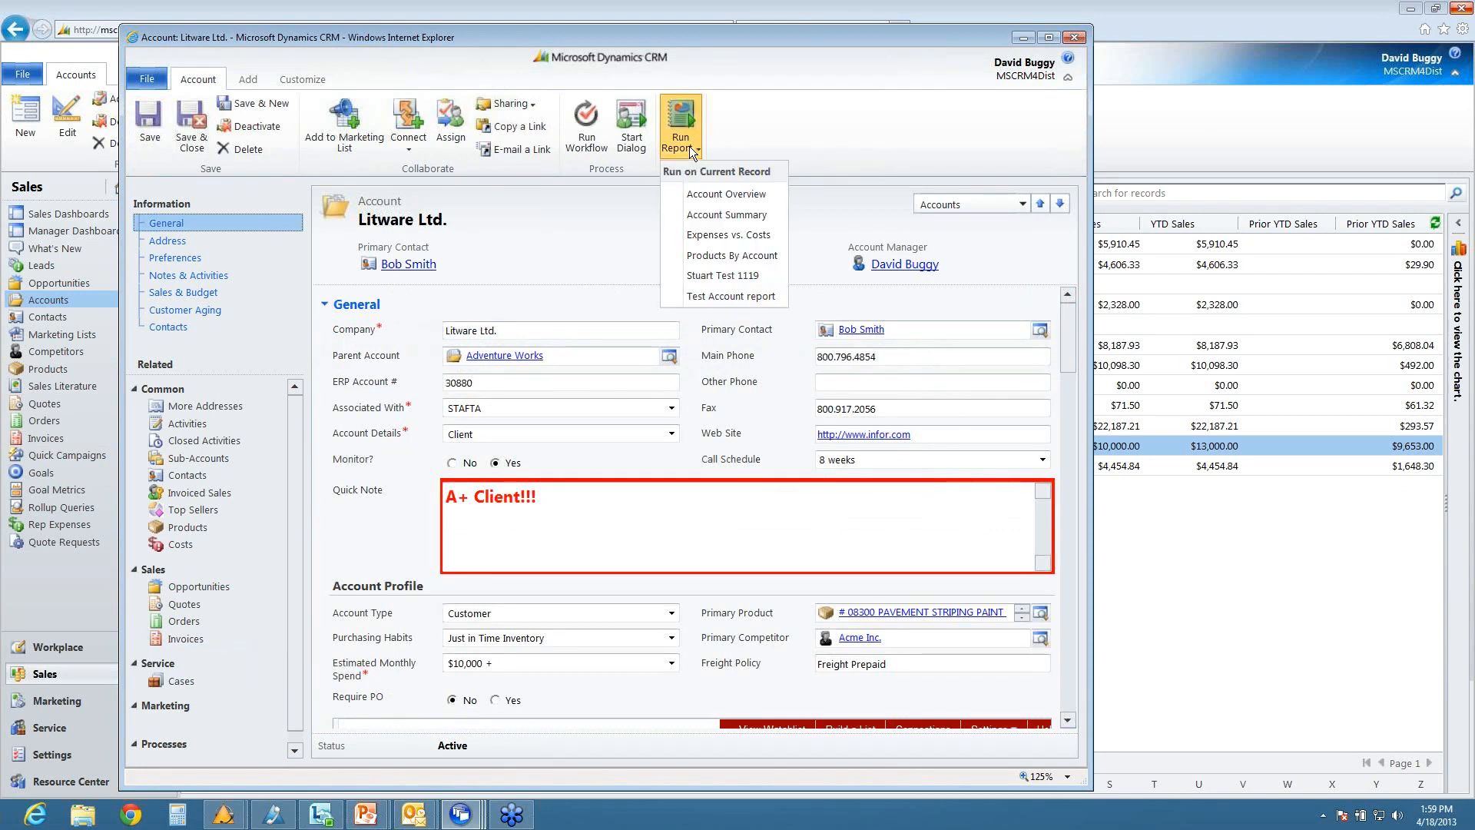
{"action": "left_click", "coordinate": [738, 257]}
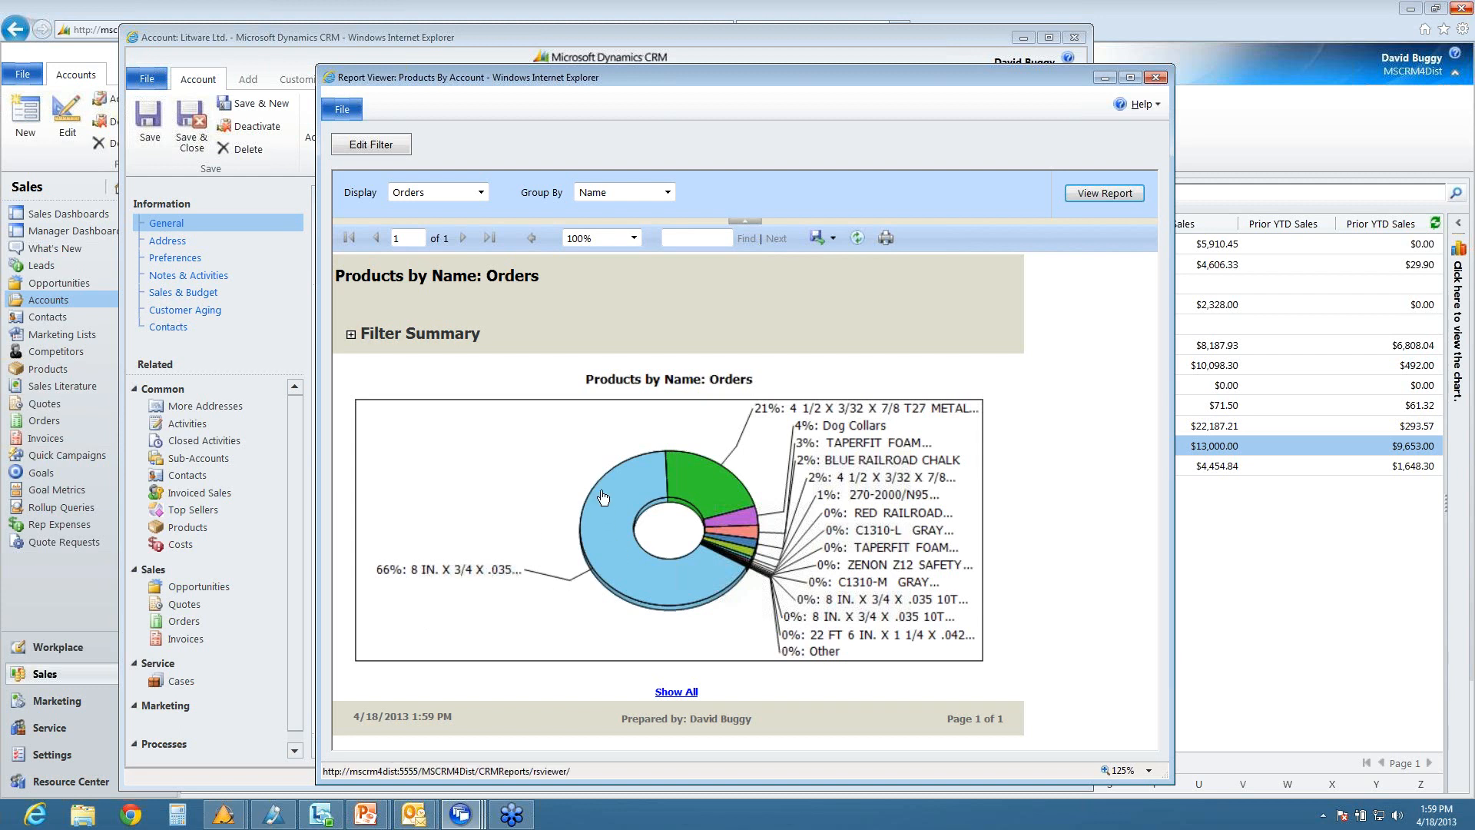
{"action": "left_click", "coordinate": [593, 525]}
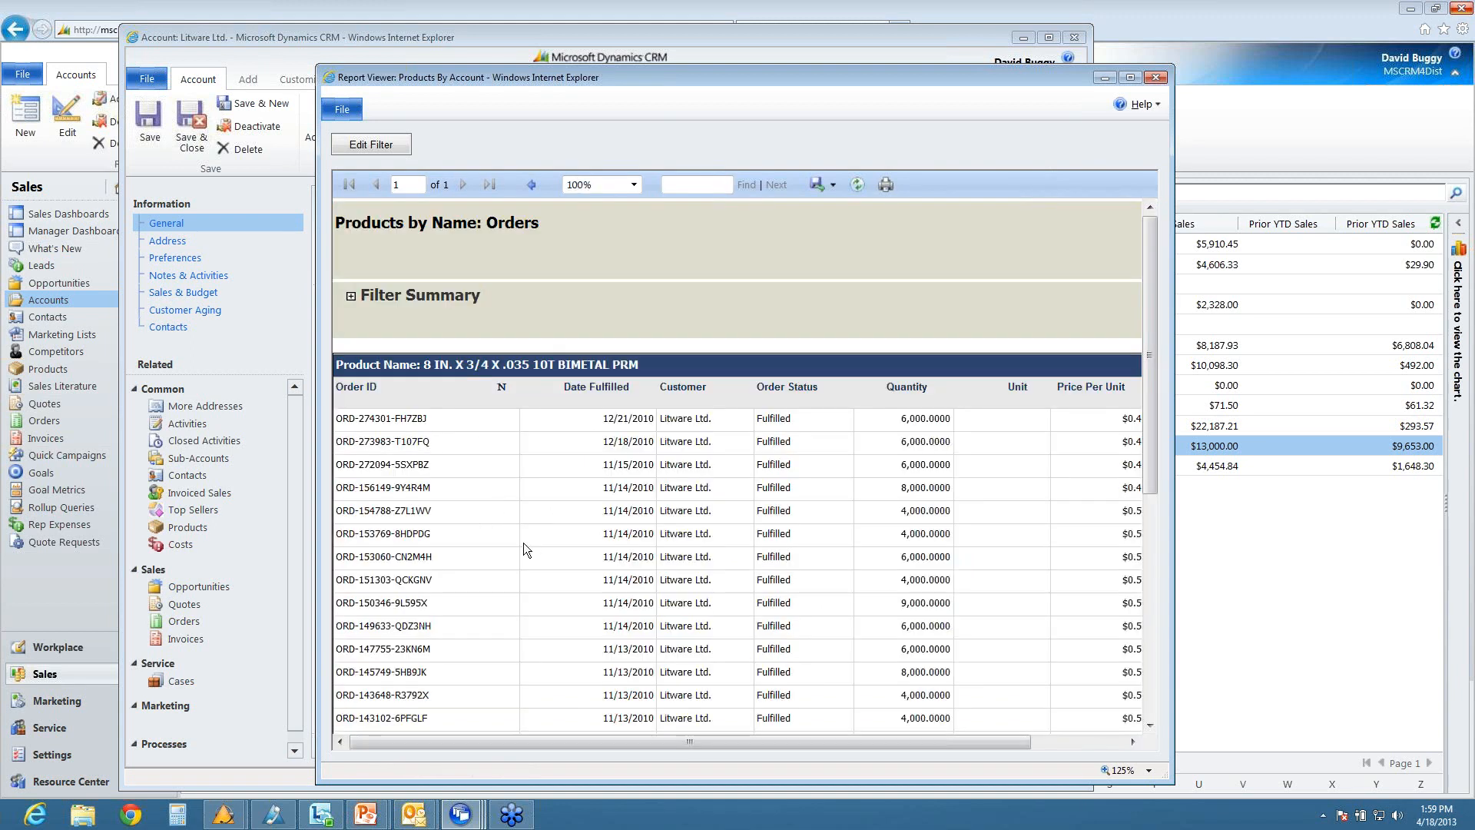
{"action": "scroll", "coordinate": [880, 486], "scroll_direction": "down", "scroll_amount": 2}
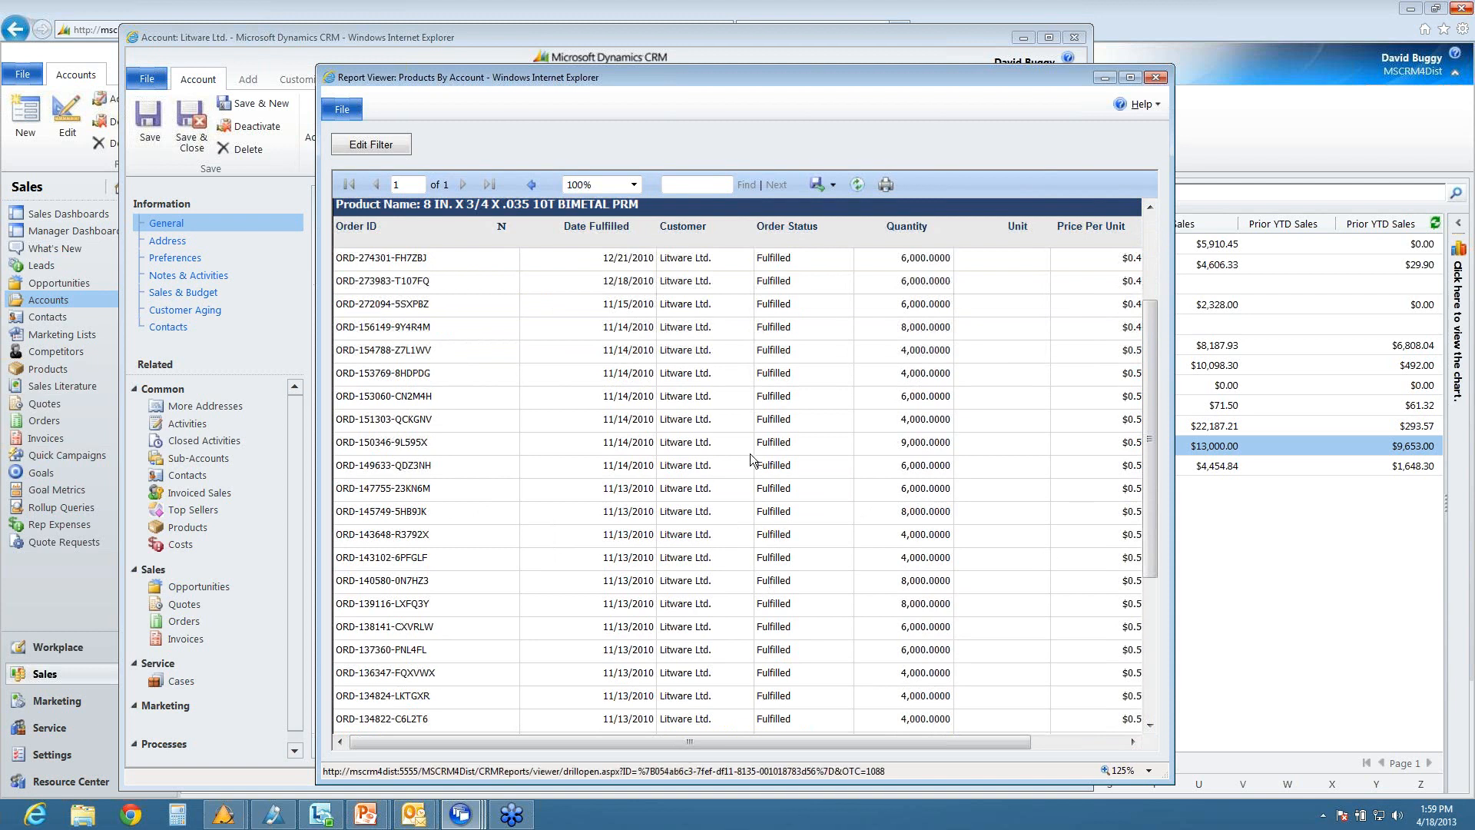
{"action": "scroll", "coordinate": [649, 520], "scroll_direction": "down", "scroll_amount": 2}
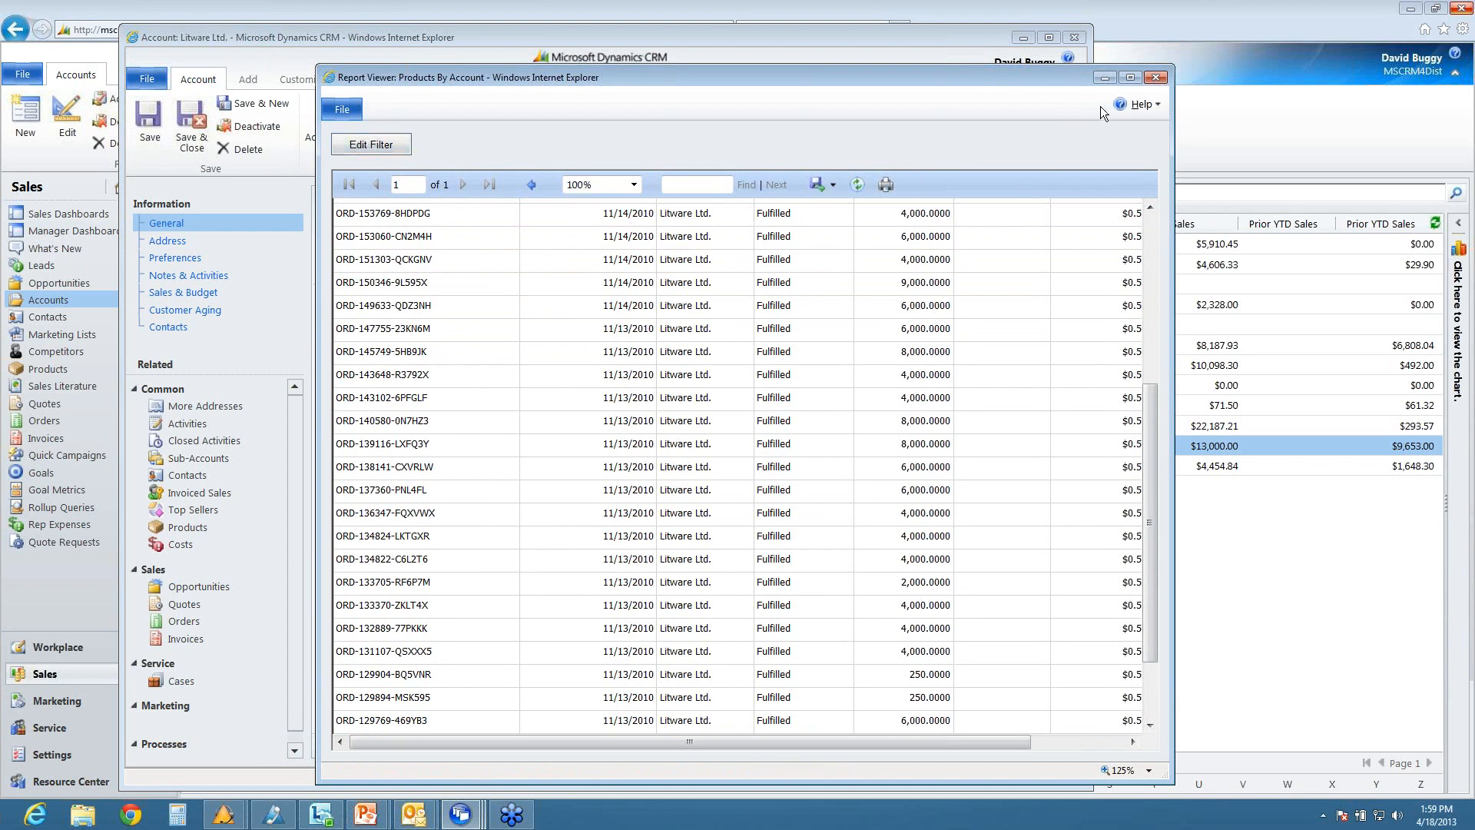
{"action": "left_click", "coordinate": [1143, 76]}
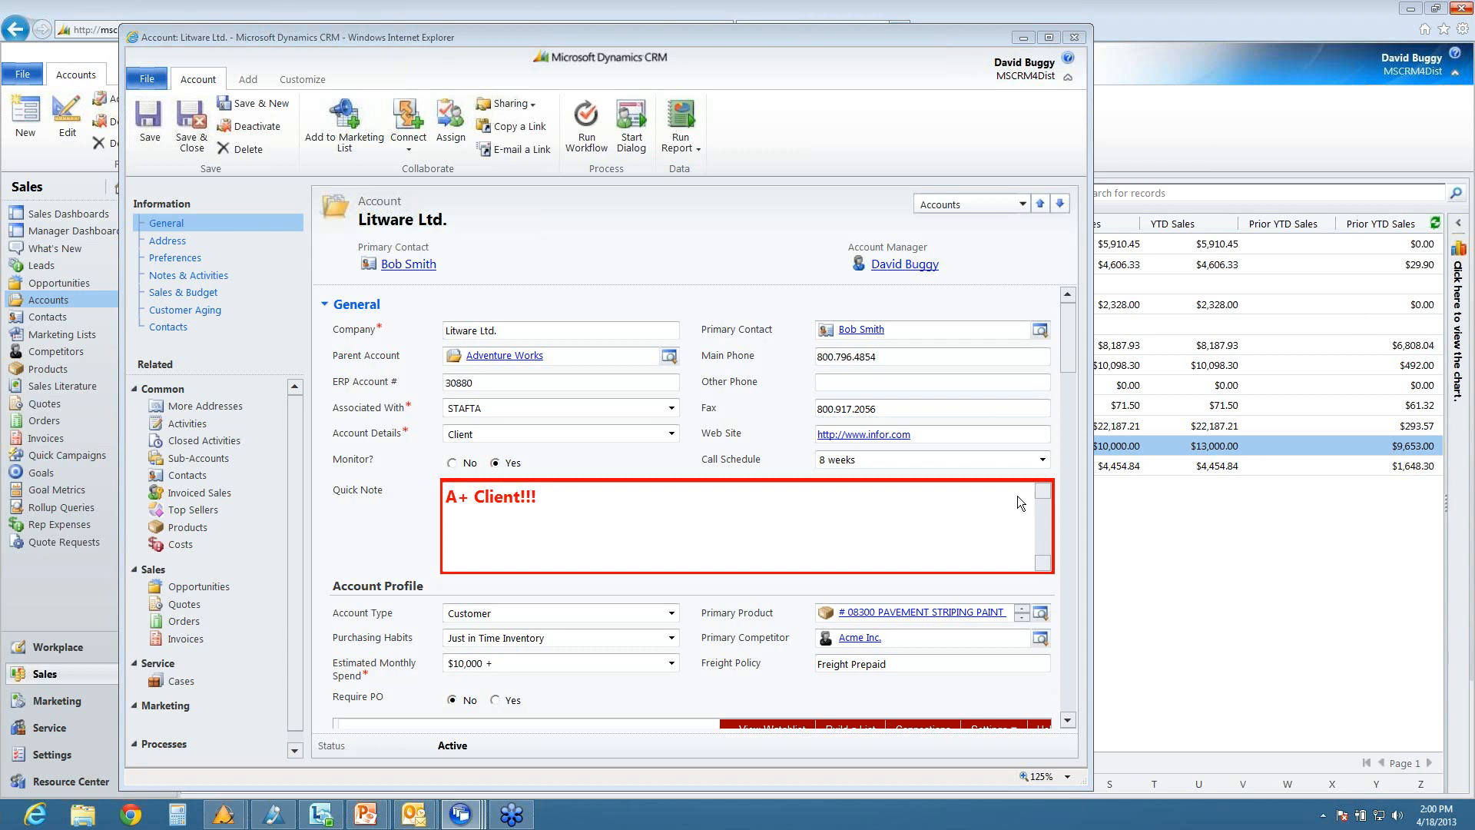
{"action": "left_click", "coordinate": [1074, 37]}
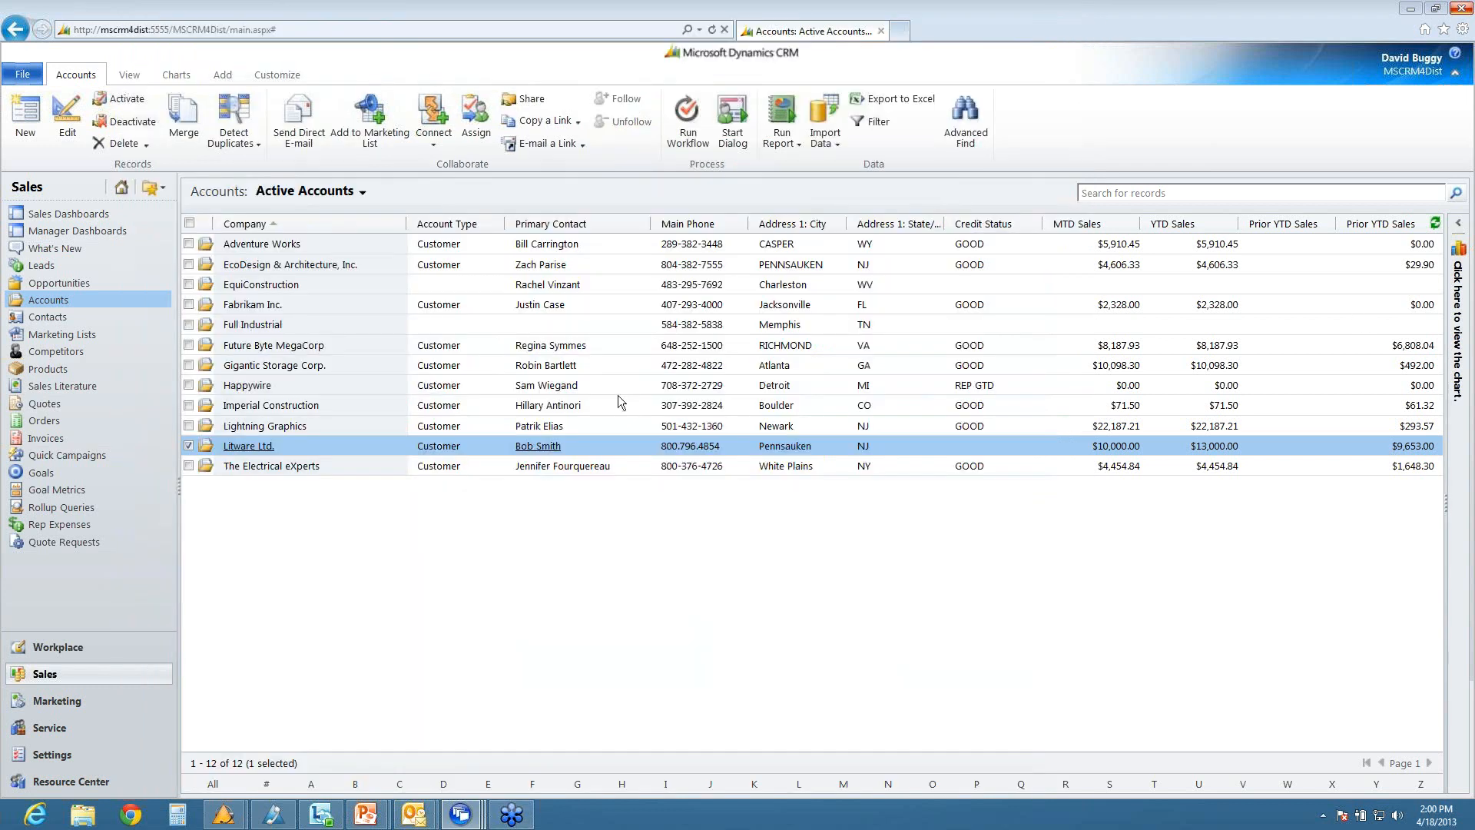
Step: Show the All Quotes list, select every quote on the page and set up an Excel export as a Dynamic PivotTable
{"action": "left_click", "coordinate": [45, 403]}
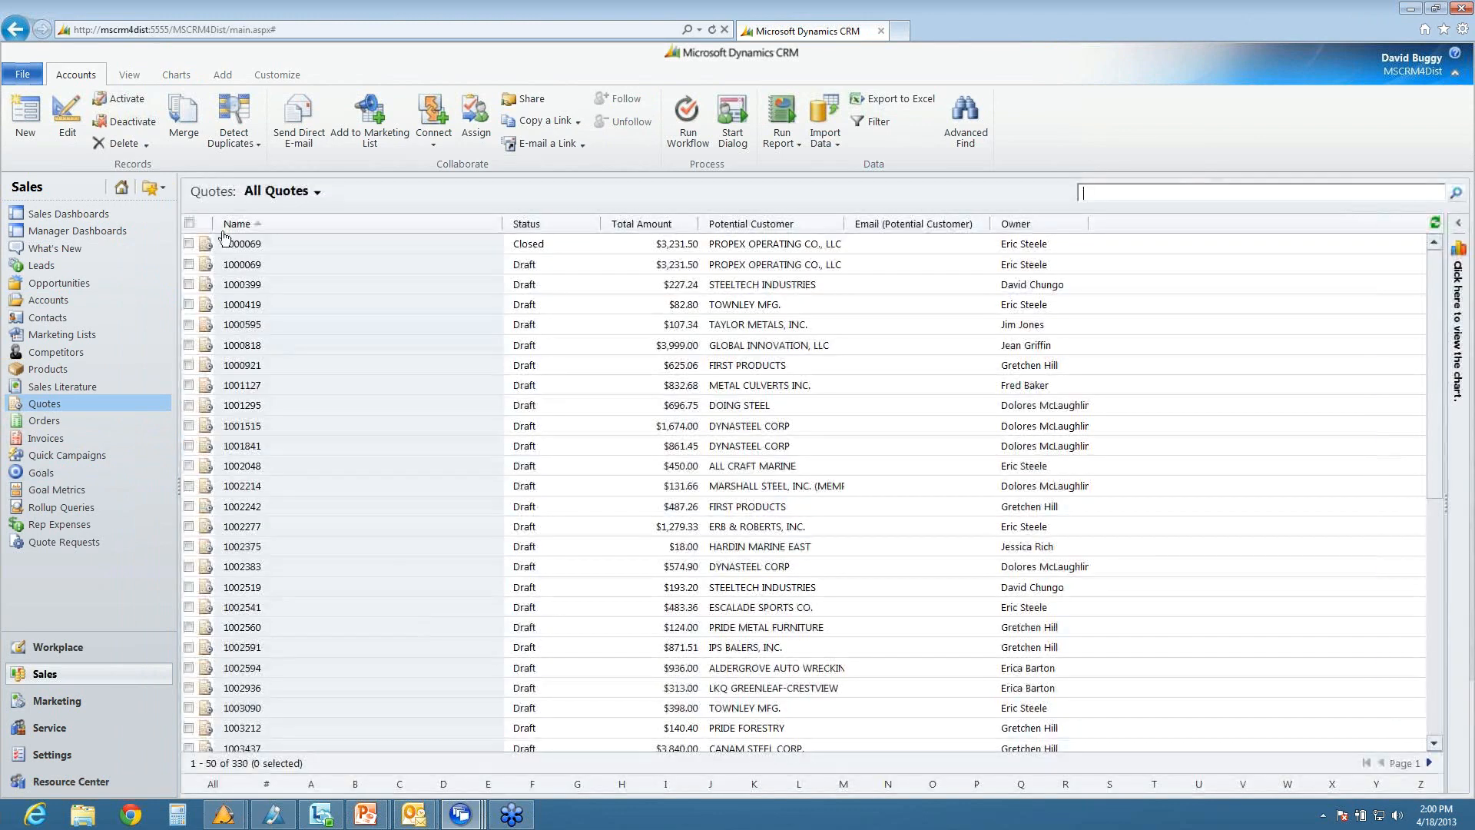
{"action": "key", "text": "ctrl+a"}
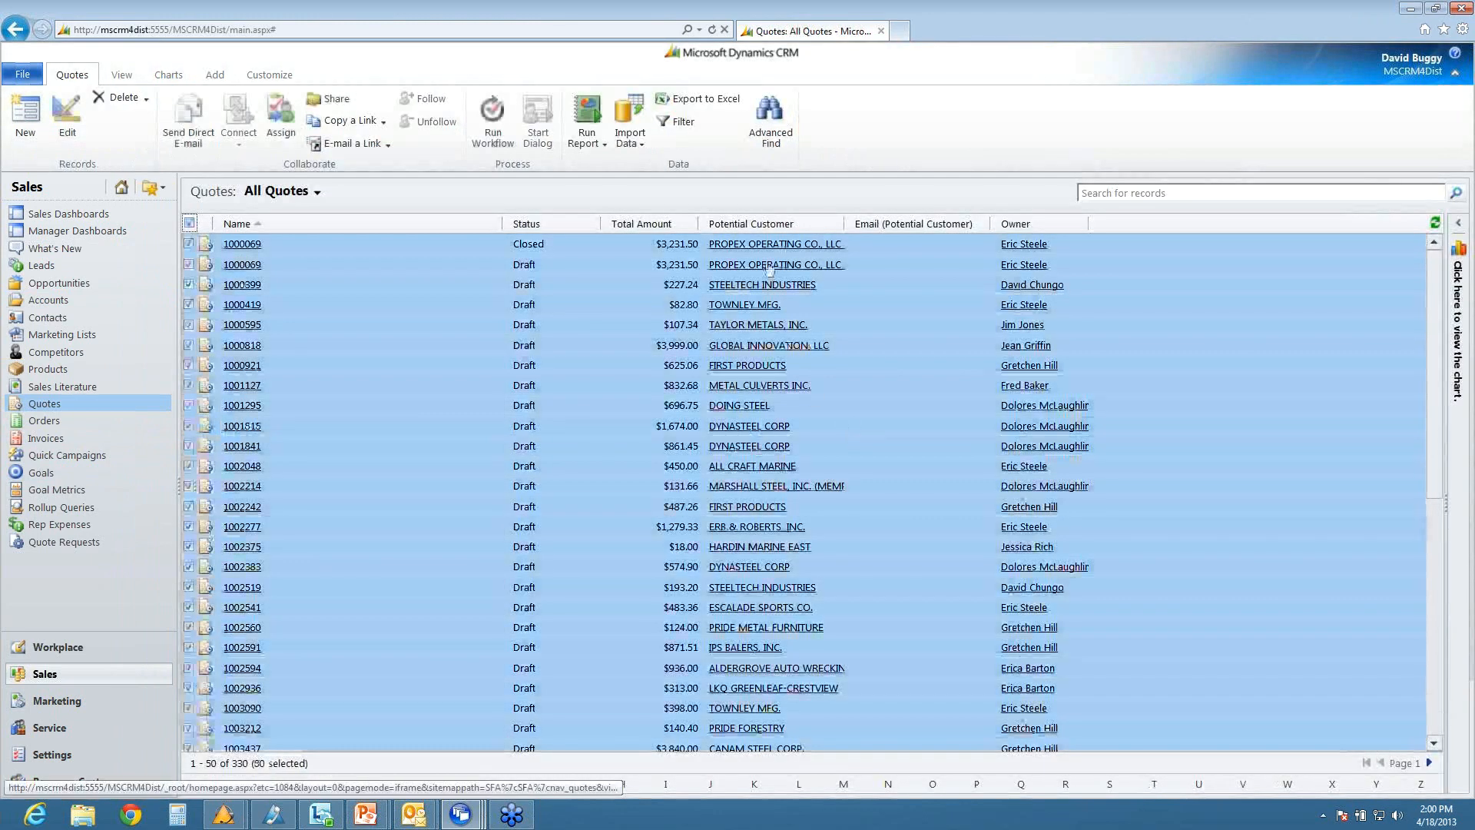
{"action": "left_click", "coordinate": [697, 102]}
{"action": "left_click", "coordinate": [567, 356]}
Step: Review the Quote columns available for the PivotTable export and accept the preselected ones
{"action": "left_click", "coordinate": [842, 360]}
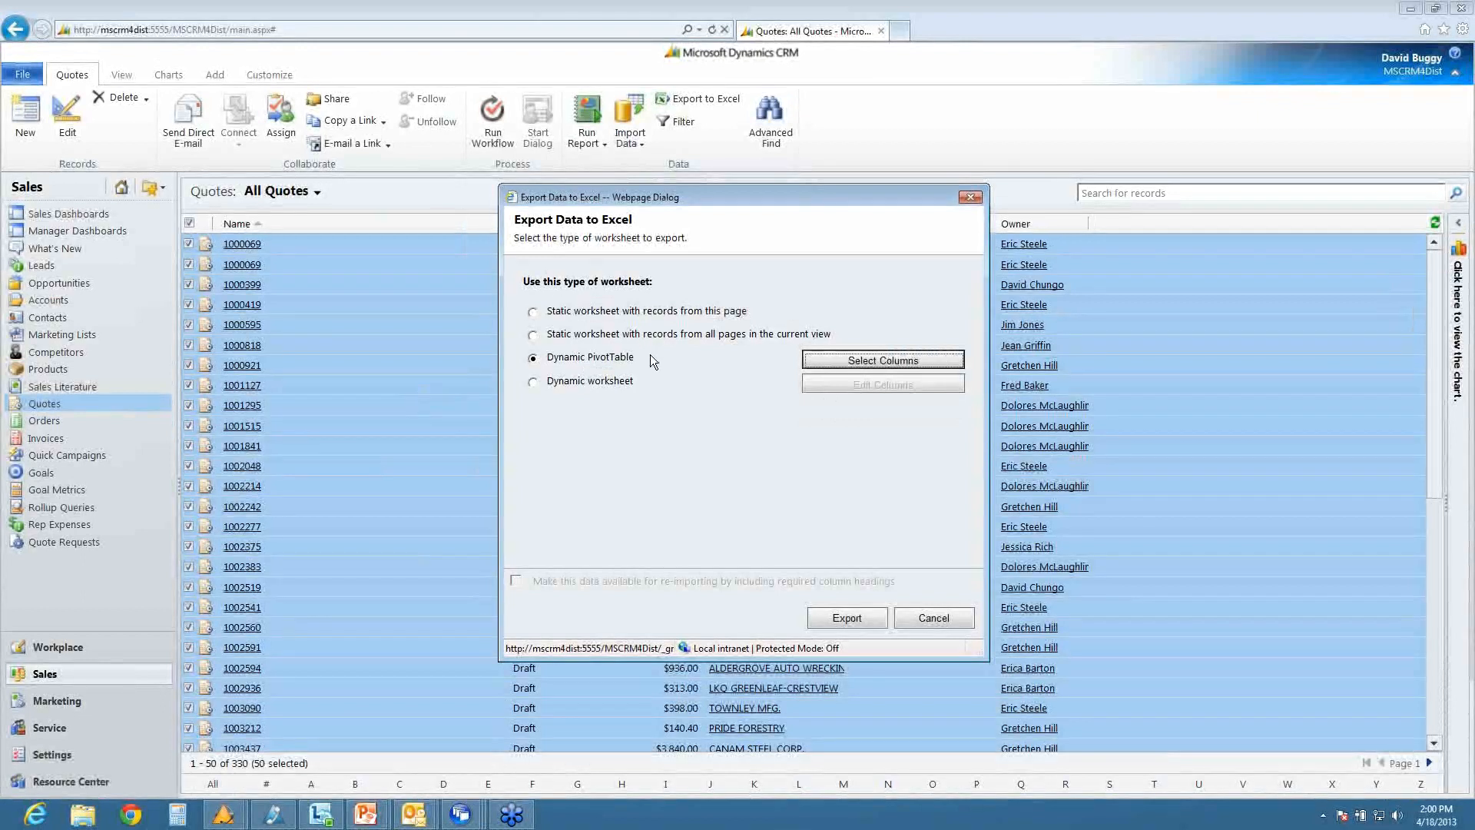
{"action": "key", "text": "Return"}
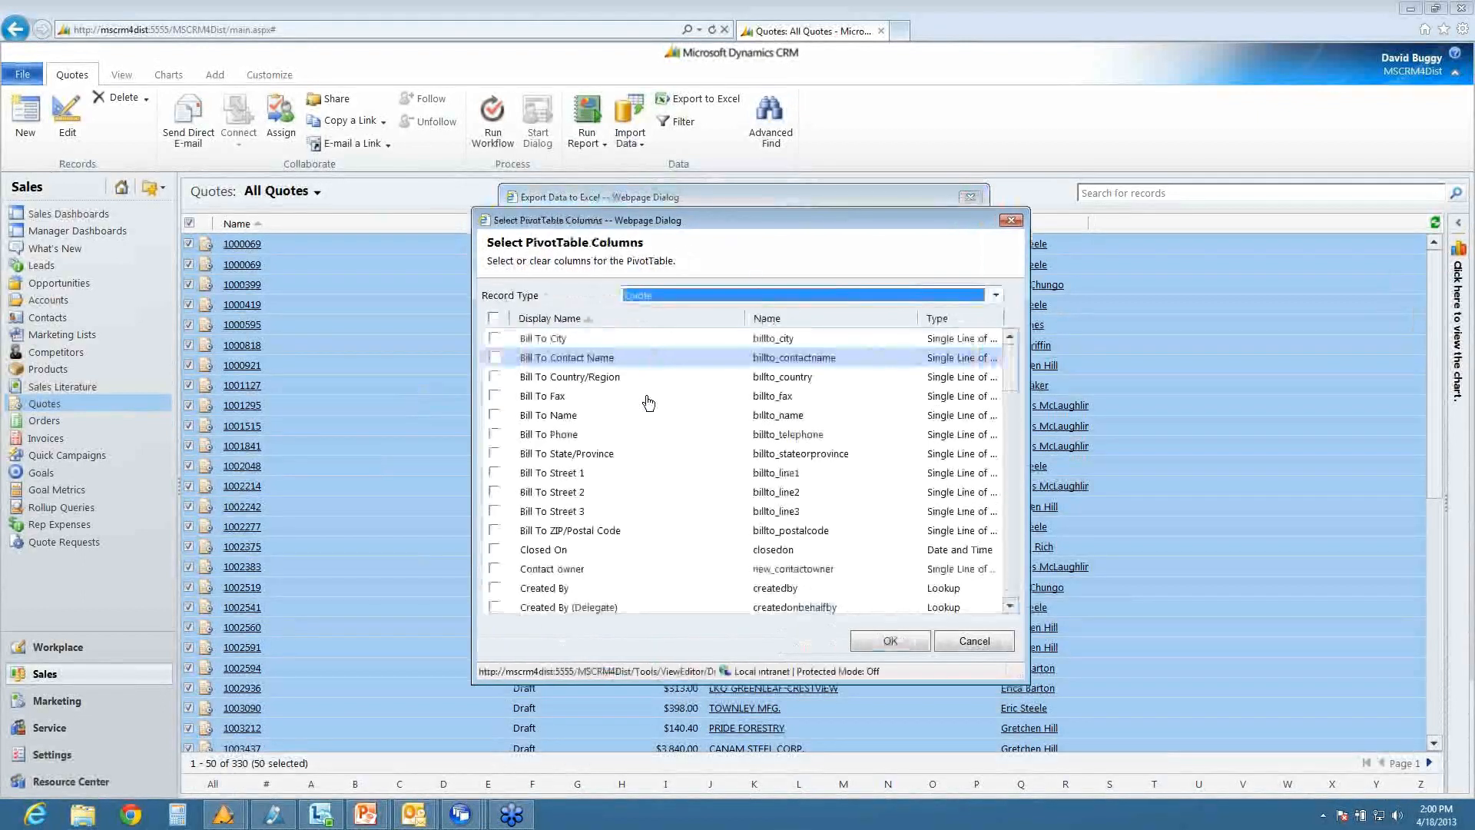
{"action": "scroll", "coordinate": [630, 506], "scroll_direction": "down", "scroll_amount": 1}
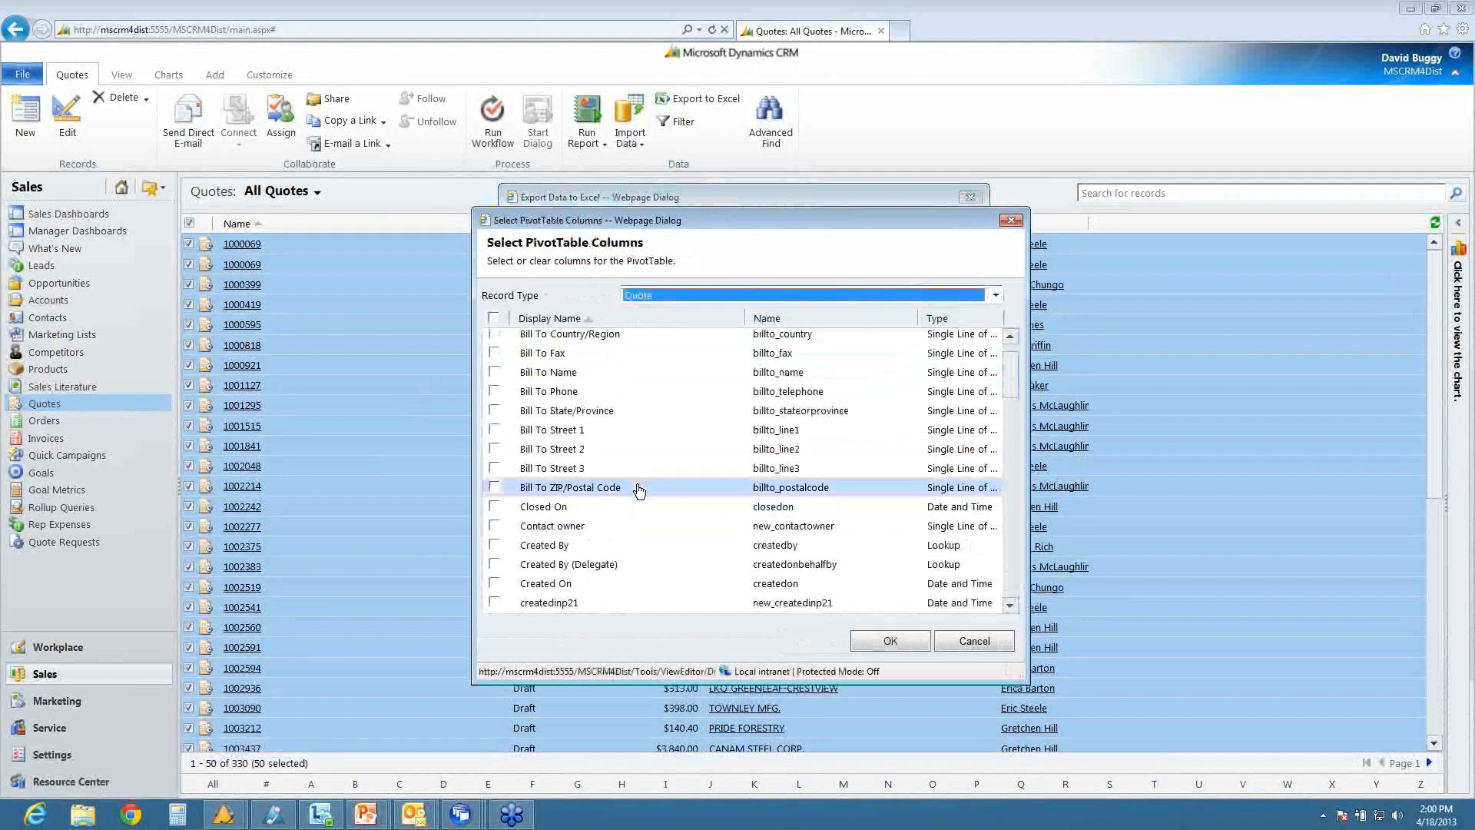
{"action": "scroll", "coordinate": [630, 503], "scroll_direction": "down", "scroll_amount": 5}
{"action": "scroll", "coordinate": [632, 496], "scroll_direction": "down", "scroll_amount": 8}
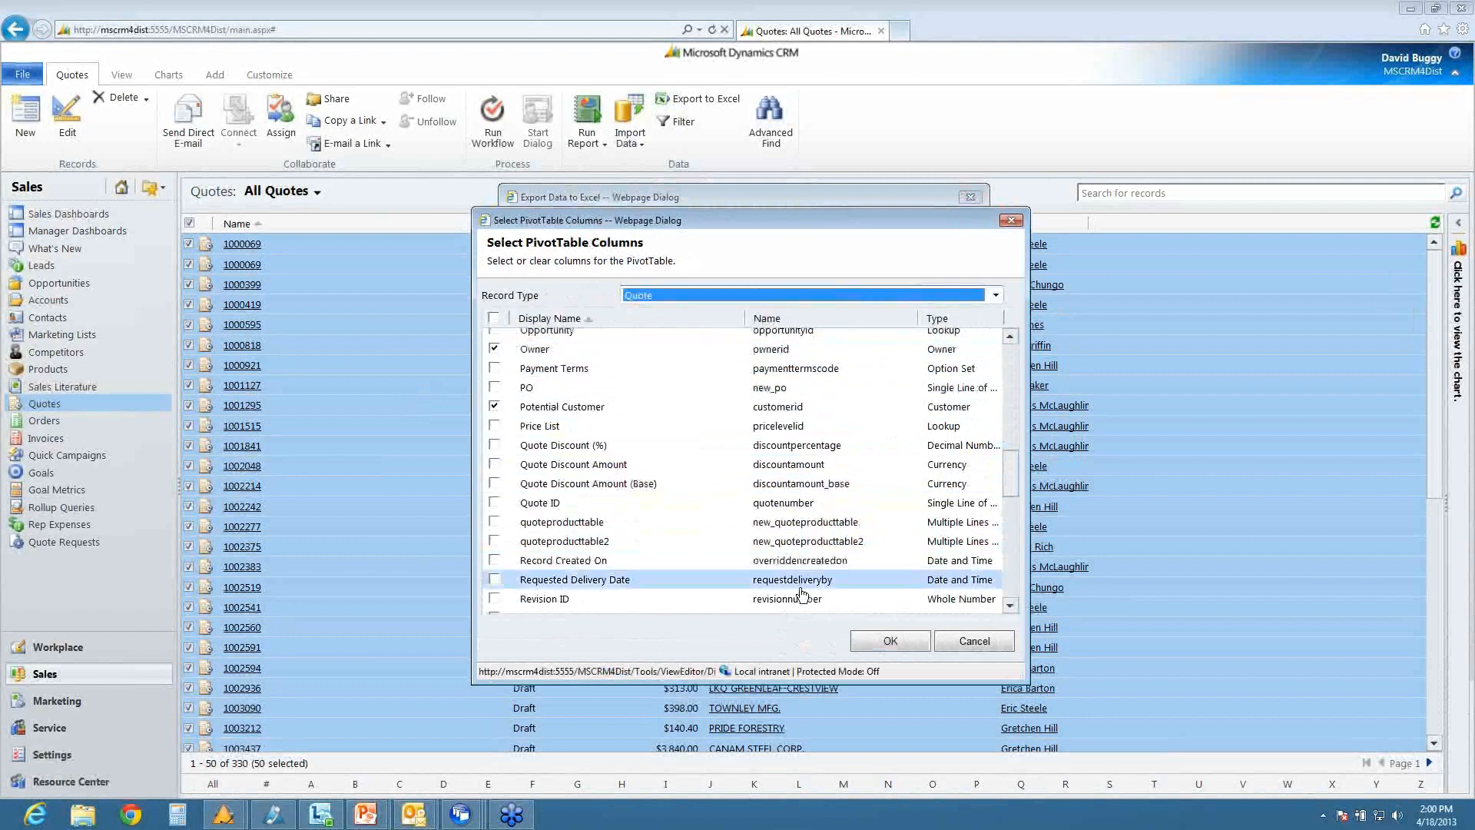
{"action": "left_click", "coordinate": [882, 640]}
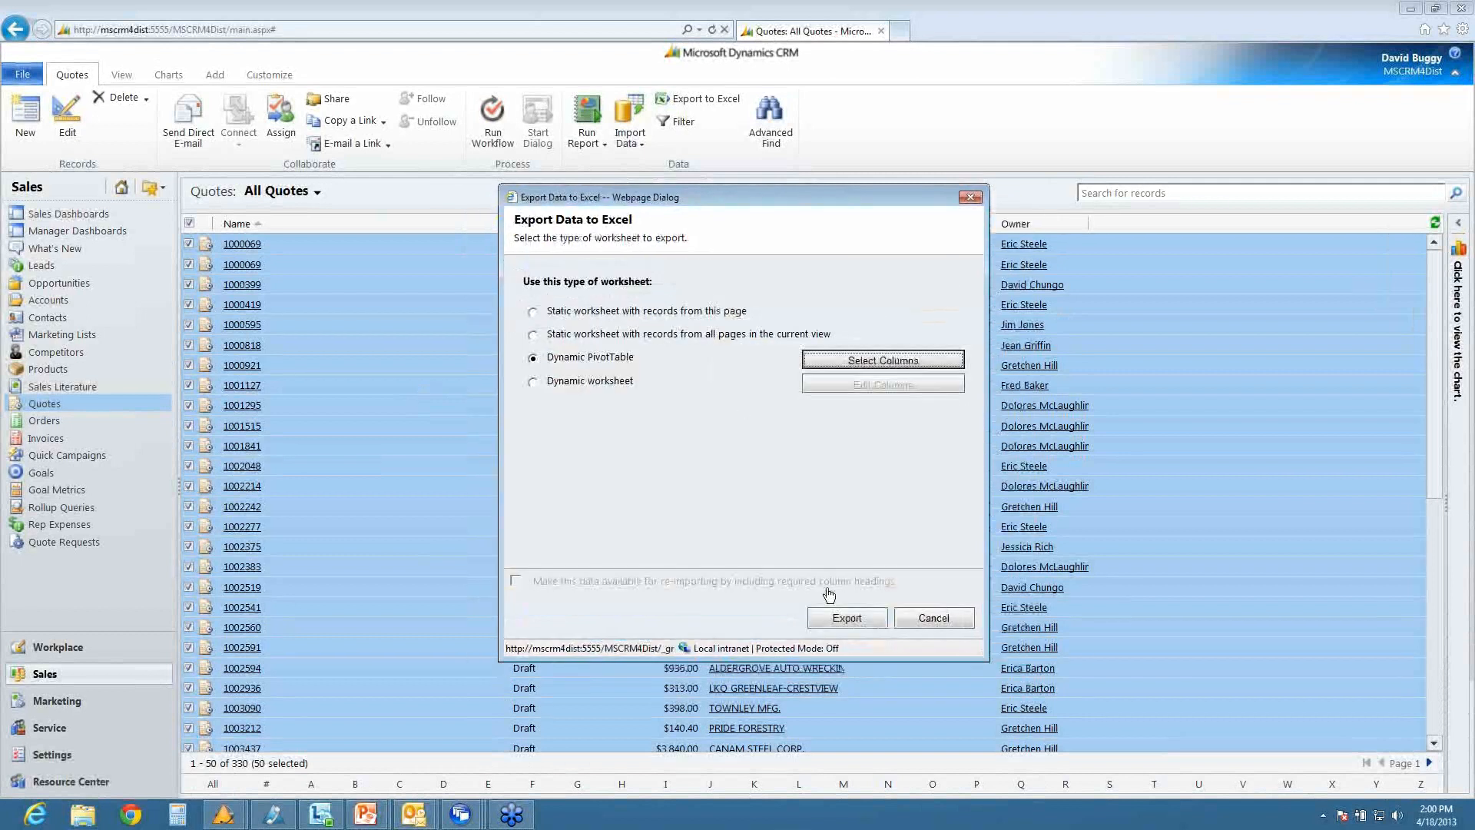
Step: Export the quotes, open the saved file in a maximized Excel window and enable its data connections
{"action": "left_click", "coordinate": [847, 616]}
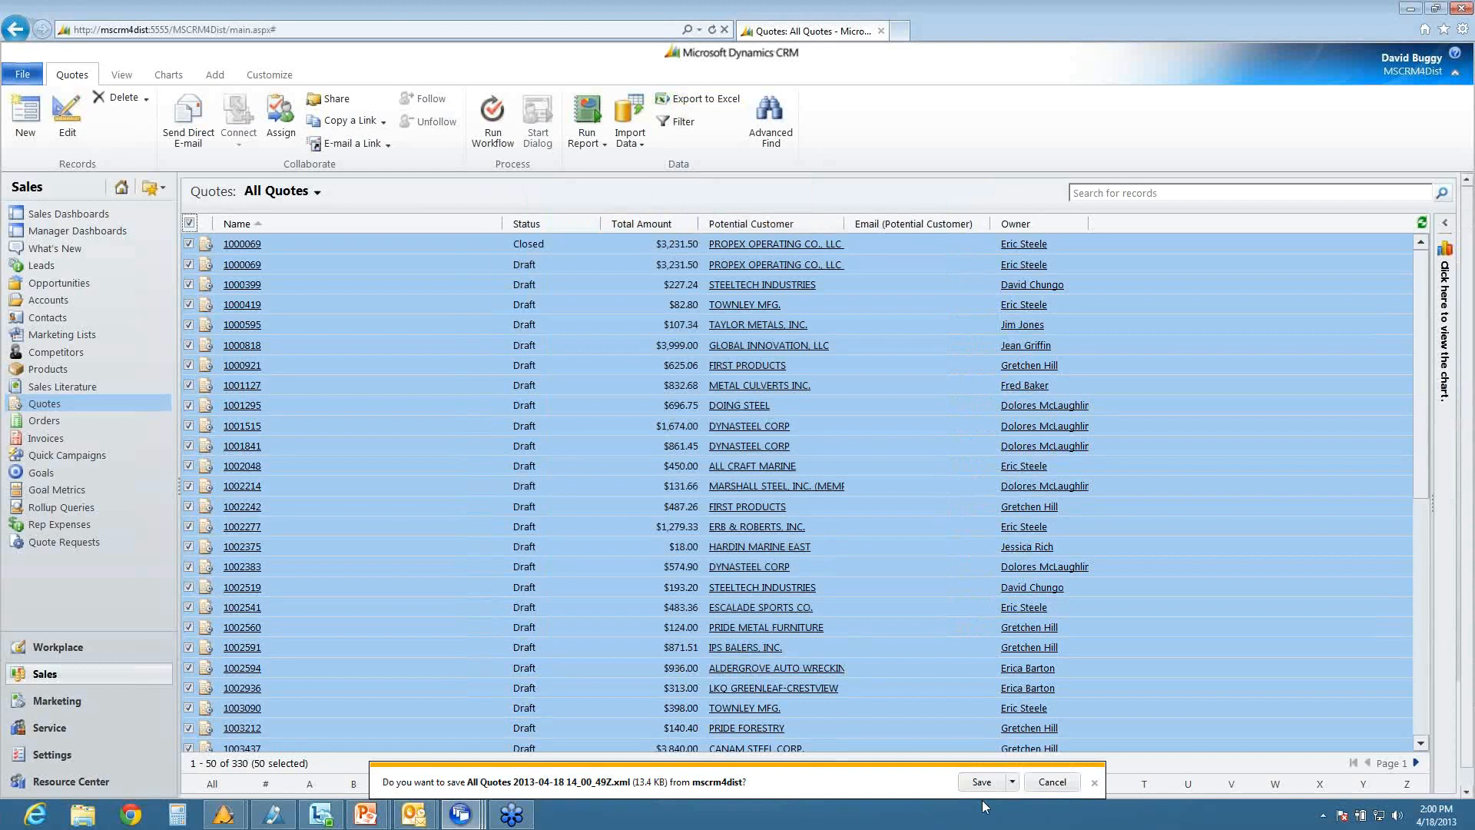
{"action": "left_click", "coordinate": [980, 782]}
{"action": "left_click", "coordinate": [857, 786]}
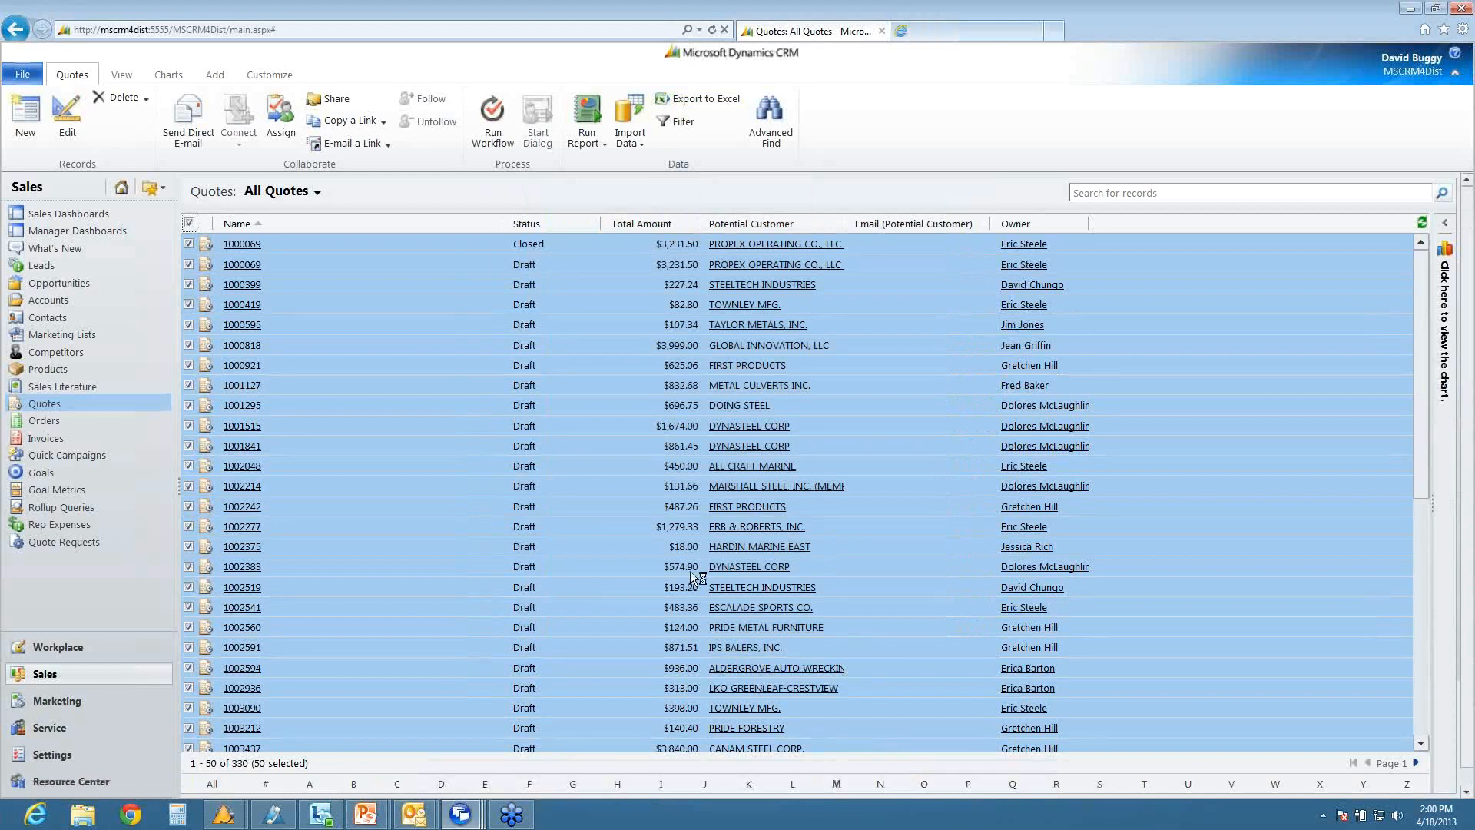
{"action": "left_click", "coordinate": [673, 393]}
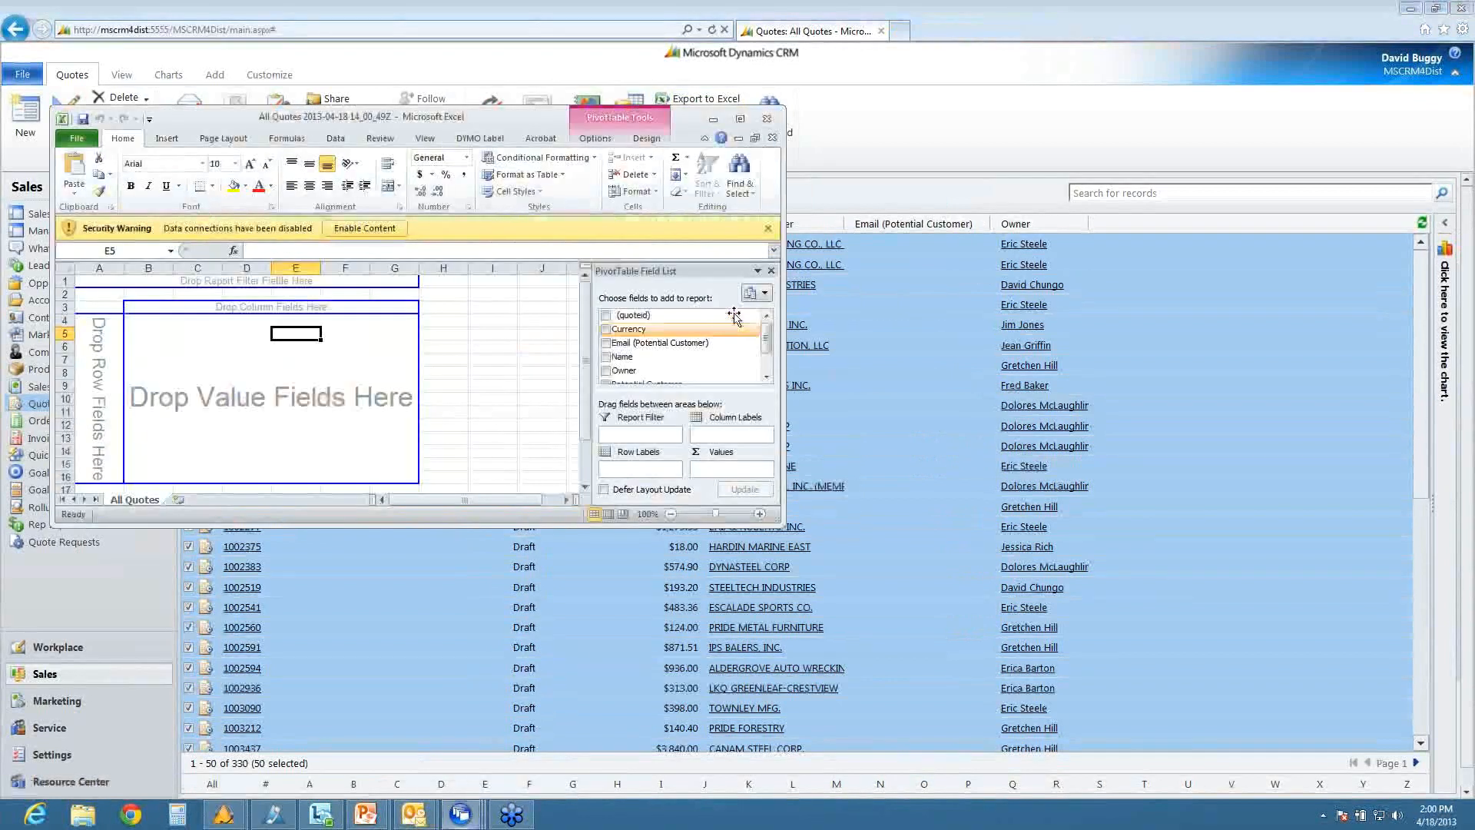
{"action": "left_click", "coordinate": [740, 118]}
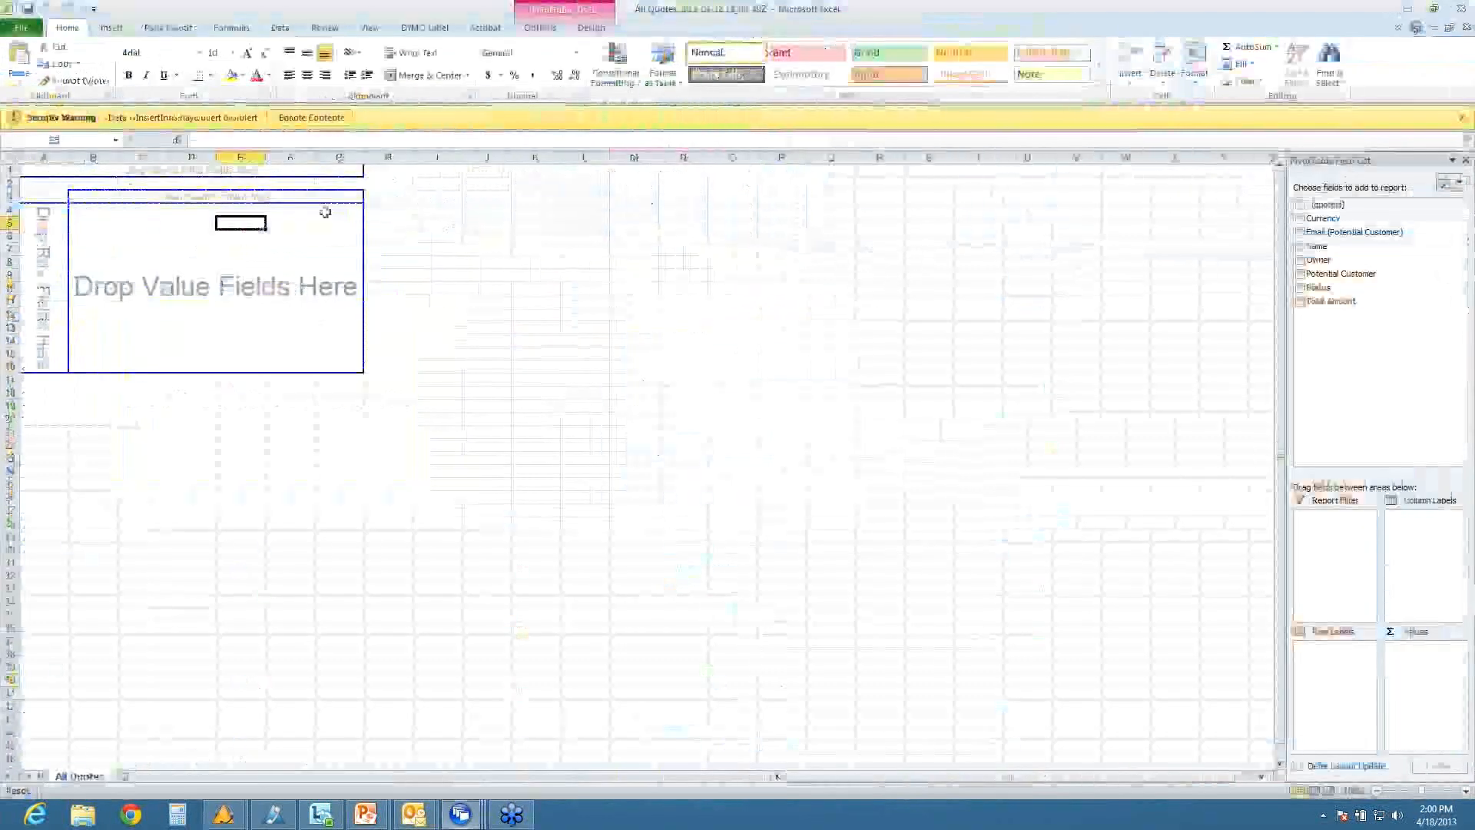
{"action": "left_click", "coordinate": [307, 116]}
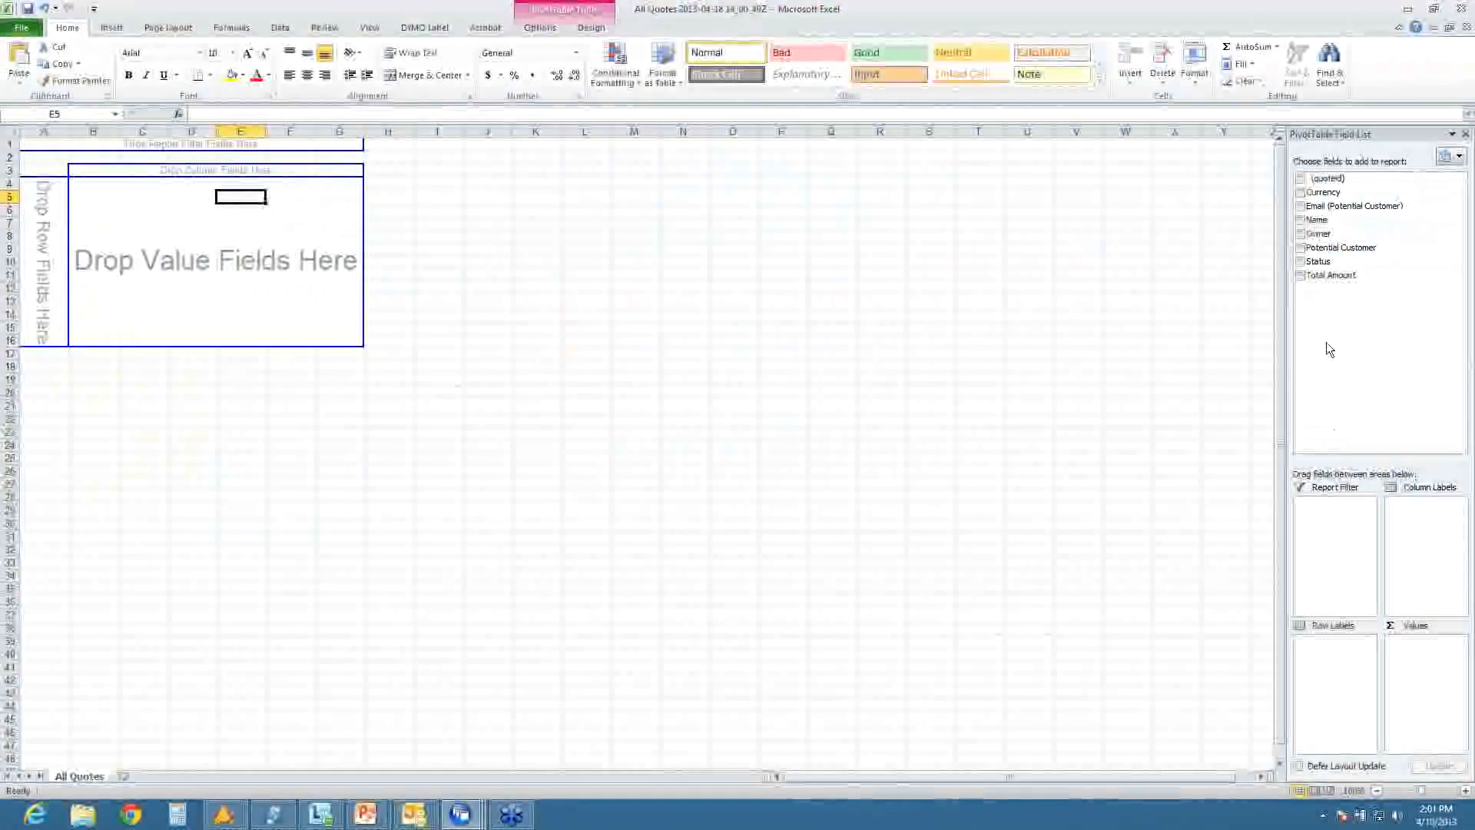
Step: Add the Owner and Total Amount fields to the PivotTable to total quotes per owner, then close the workbook
{"action": "left_click", "coordinate": [1300, 234]}
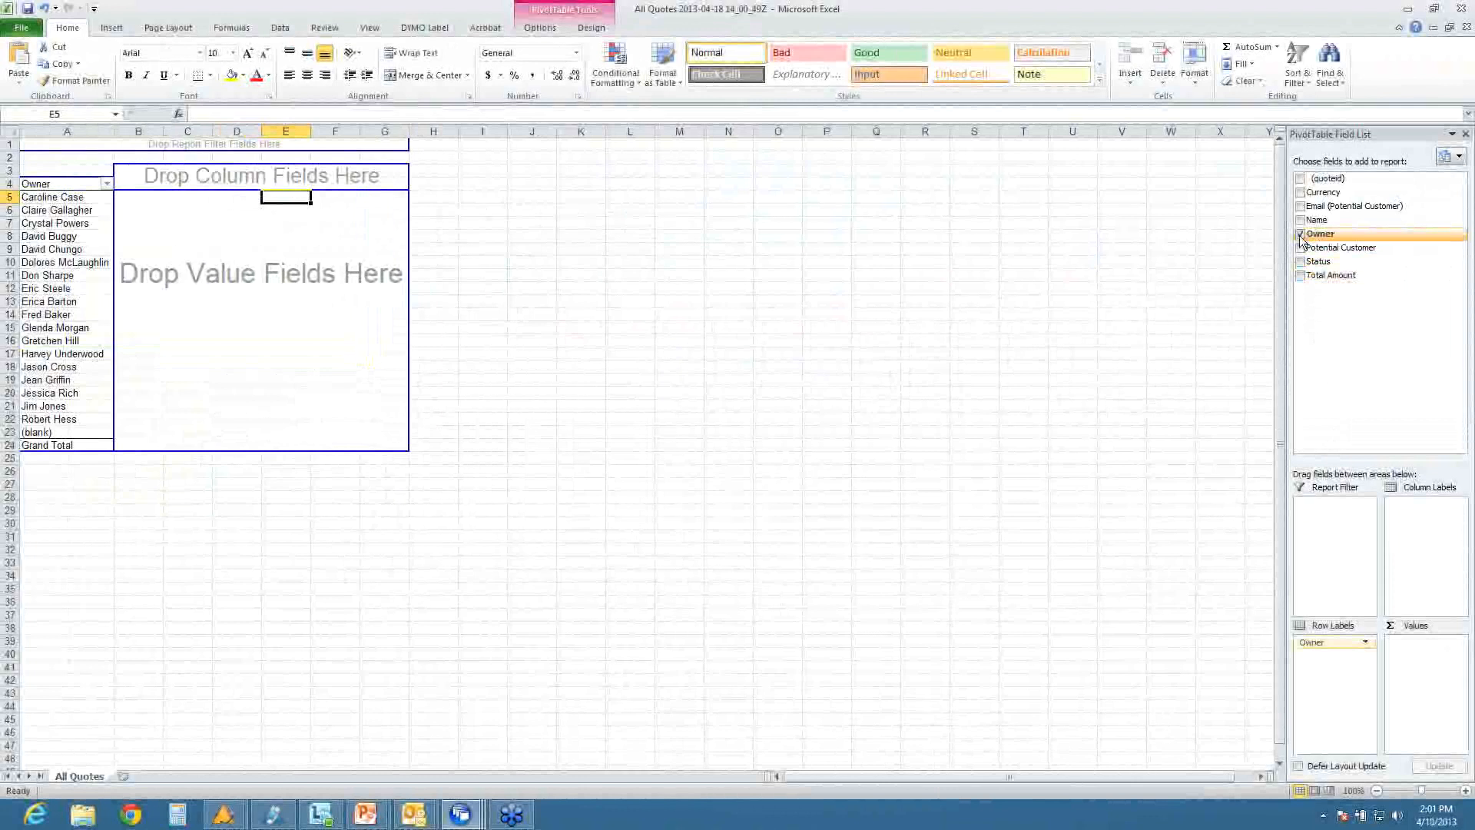
{"action": "left_click", "coordinate": [1300, 276]}
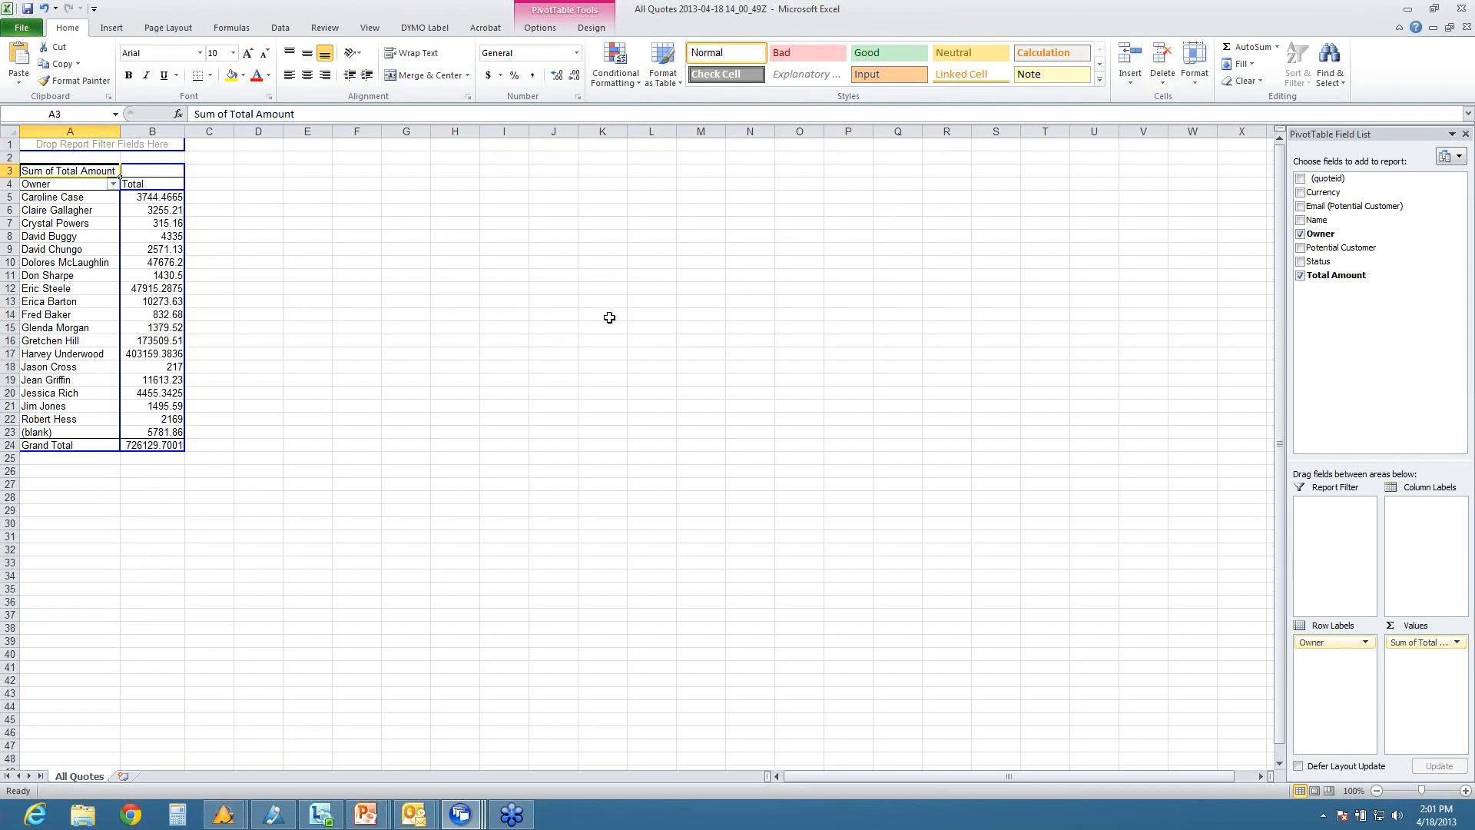
{"action": "left_click", "coordinate": [1457, 11]}
{"action": "left_click", "coordinate": [761, 428]}
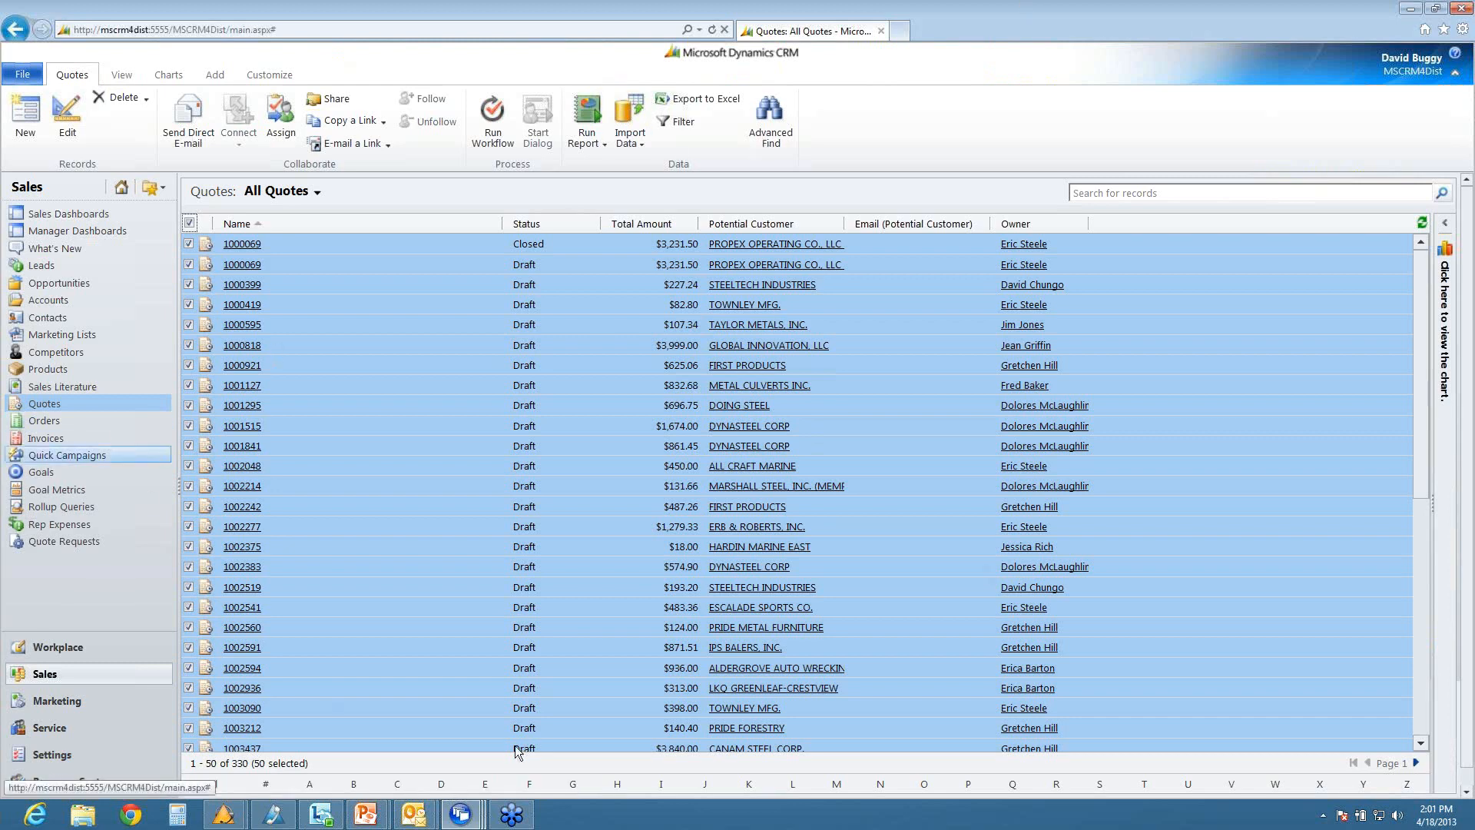
Step: Switch to the Microsoft Get in the Game presentation in PowerPoint and show the Call to Action slide
{"action": "left_click", "coordinate": [372, 819]}
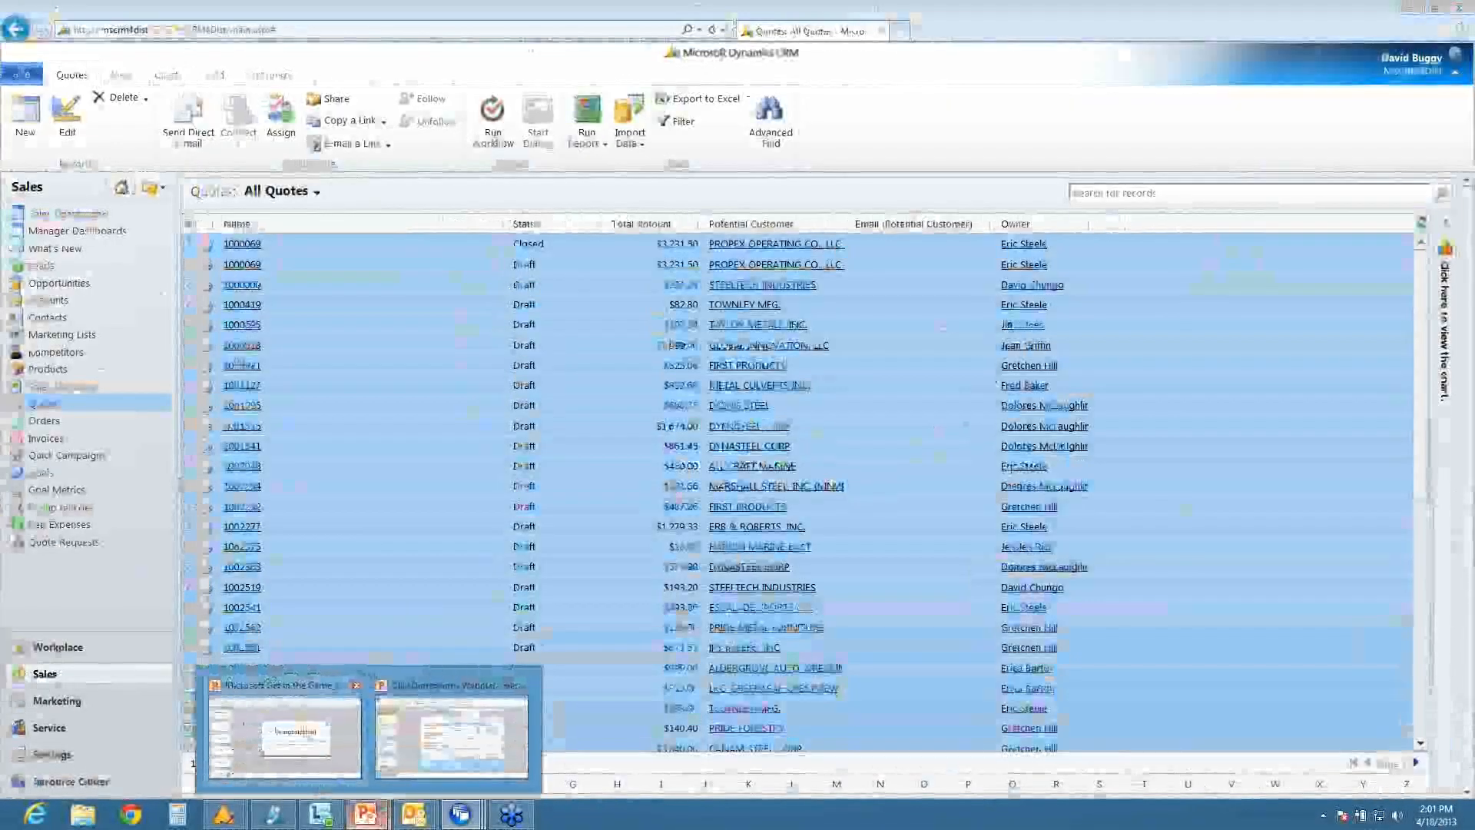
{"action": "left_click", "coordinate": [276, 711]}
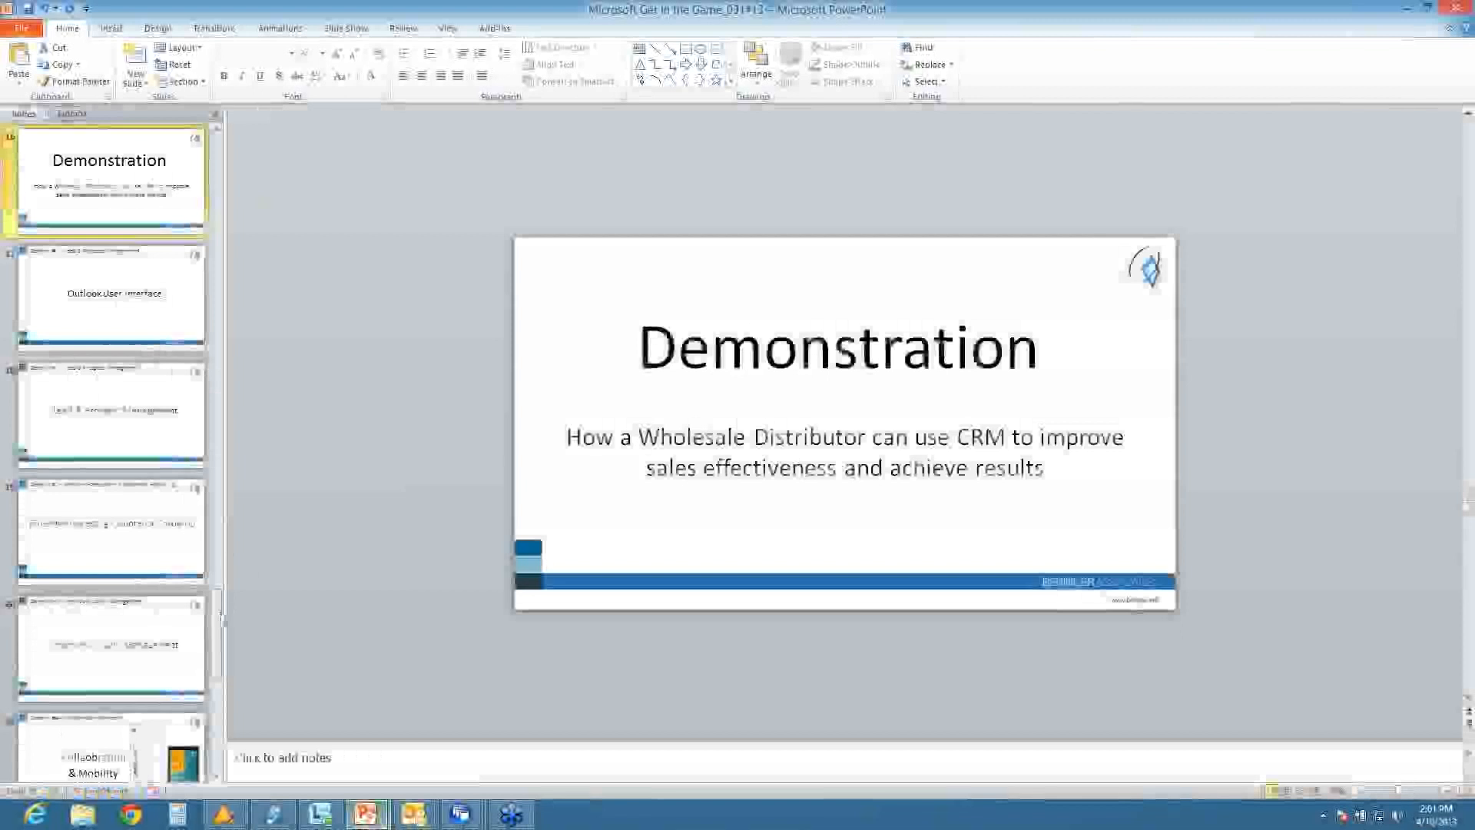
{"action": "scroll", "coordinate": [222, 659], "scroll_direction": "down", "scroll_amount": 3}
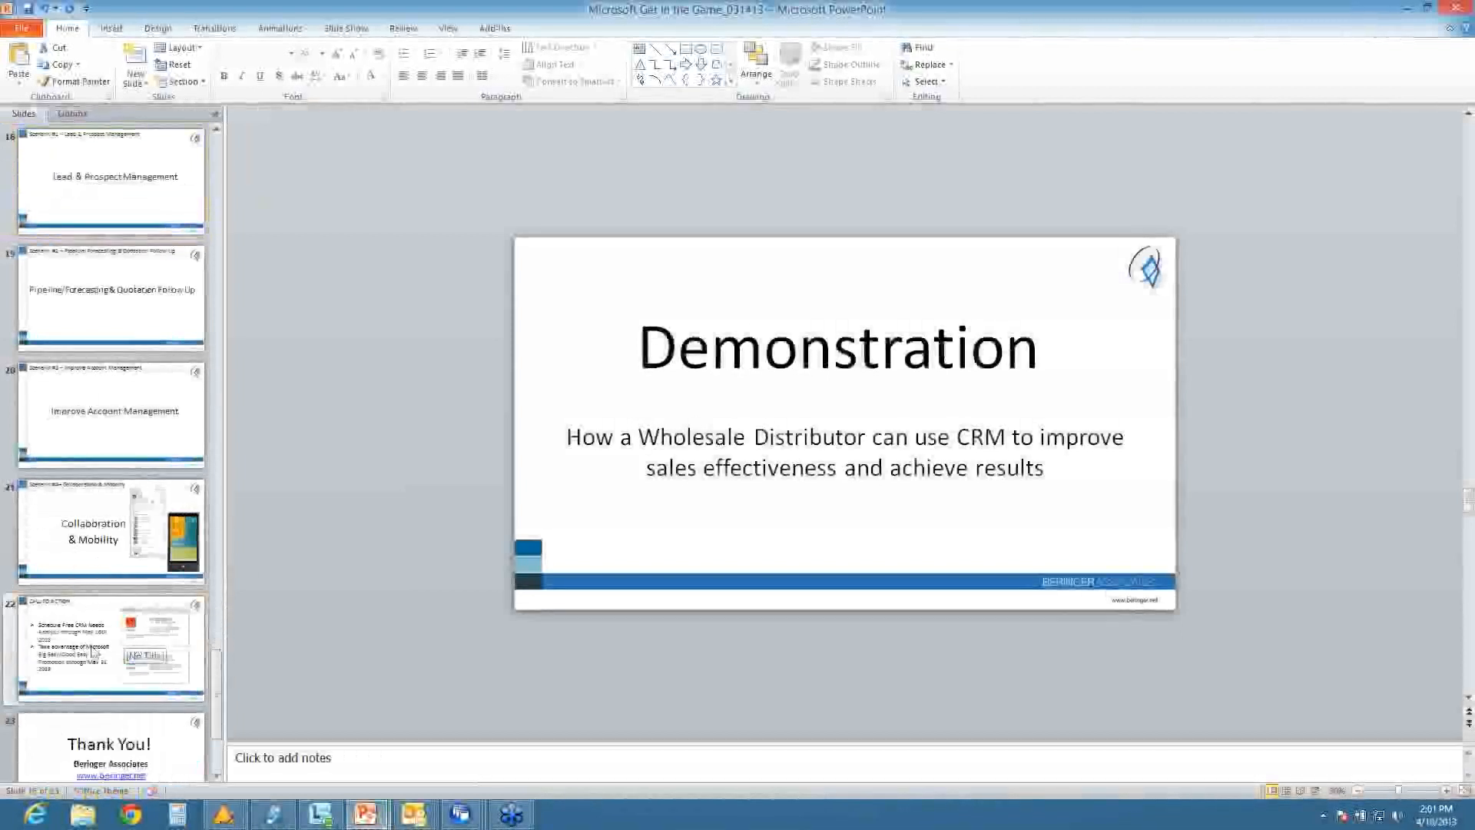
{"action": "left_click", "coordinate": [134, 647]}
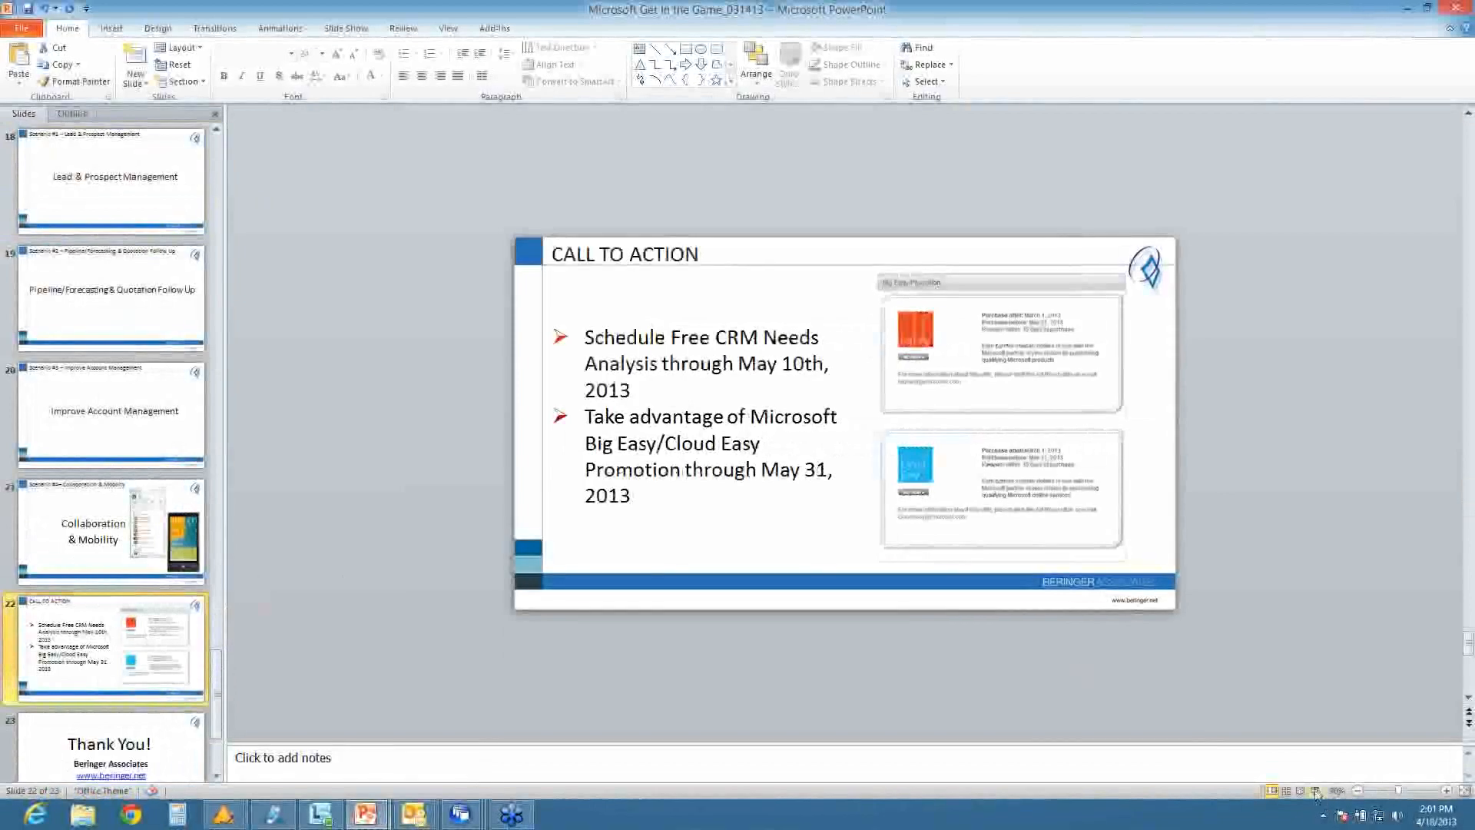